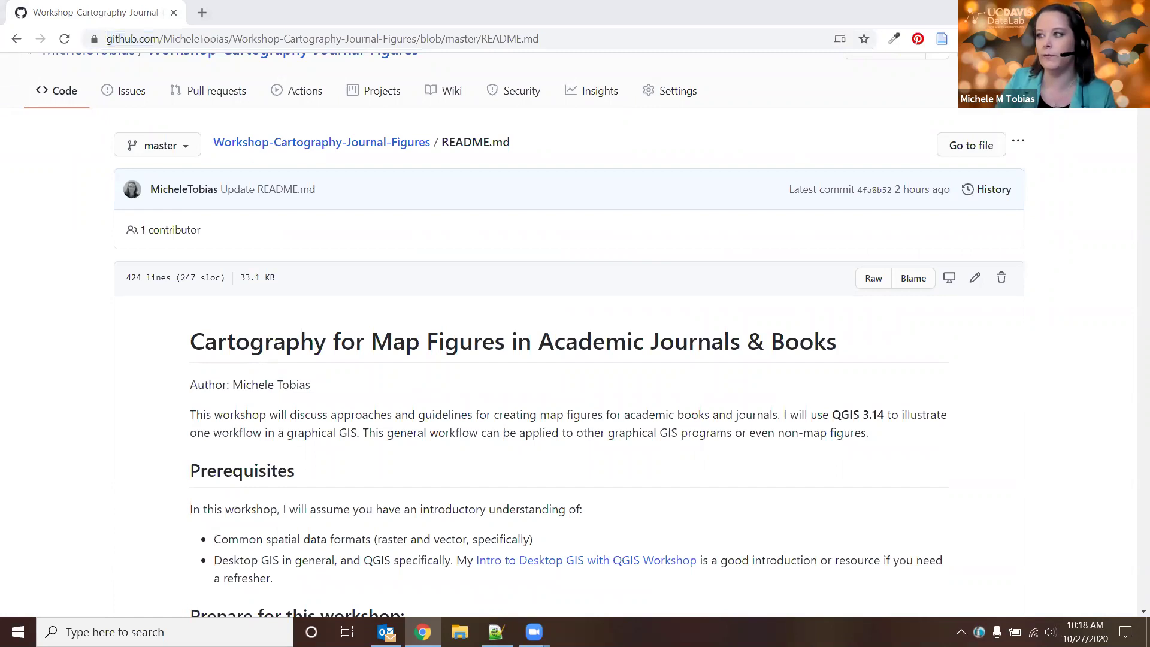
key("alt+Tab")
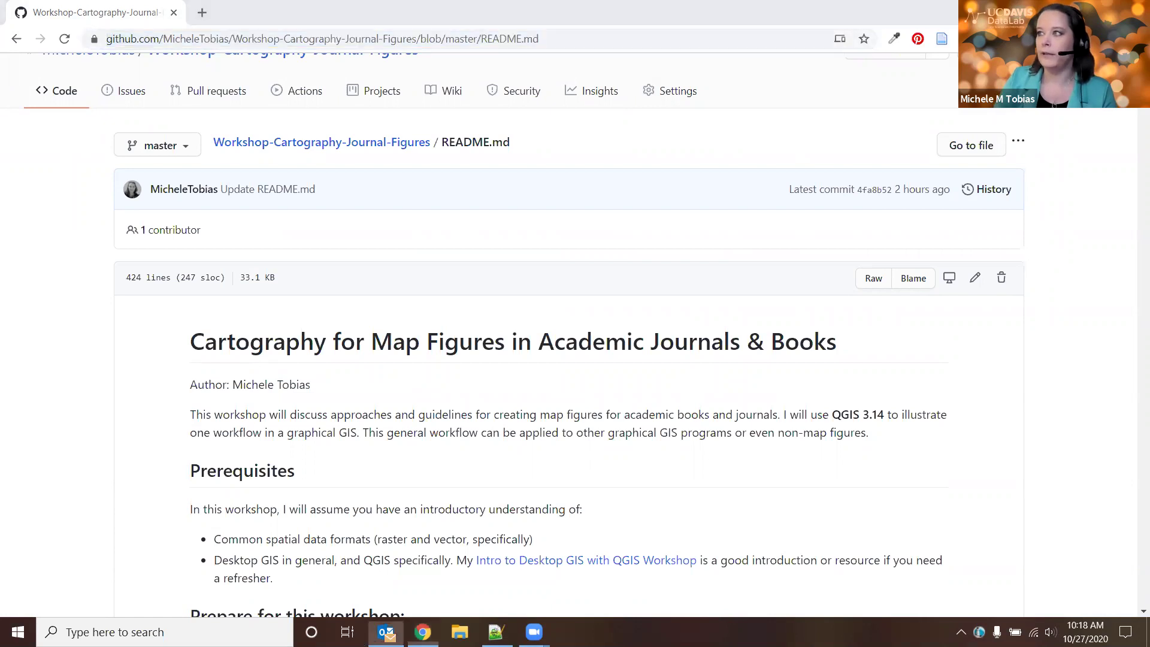
key("alt+Tab")
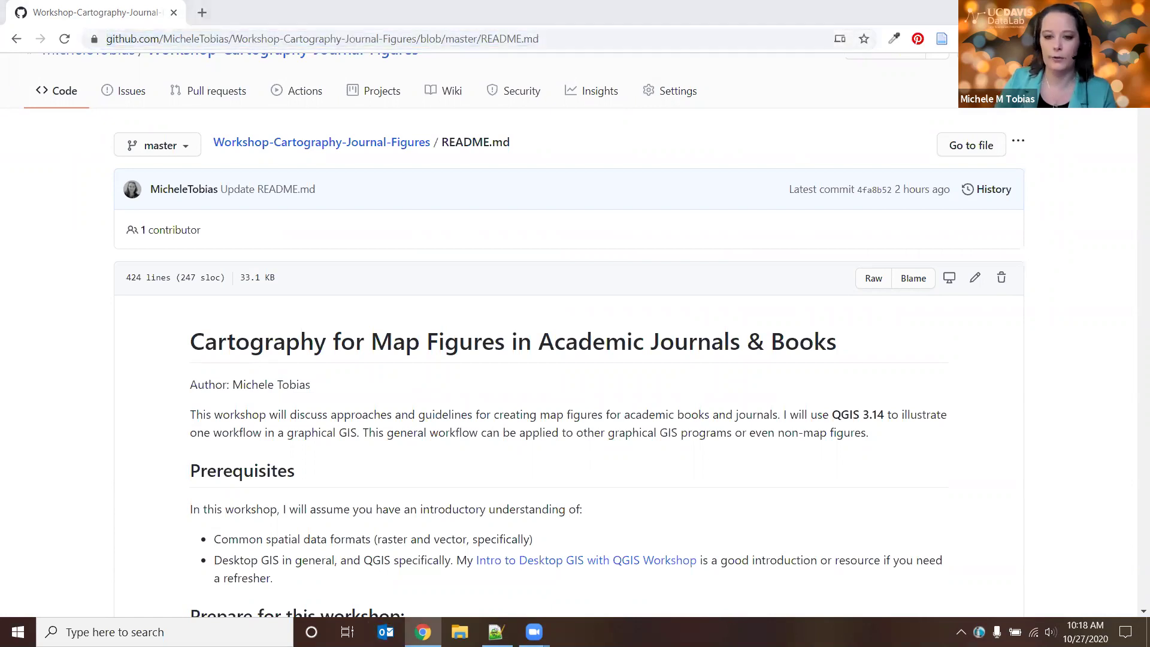
key("alt+Tab")
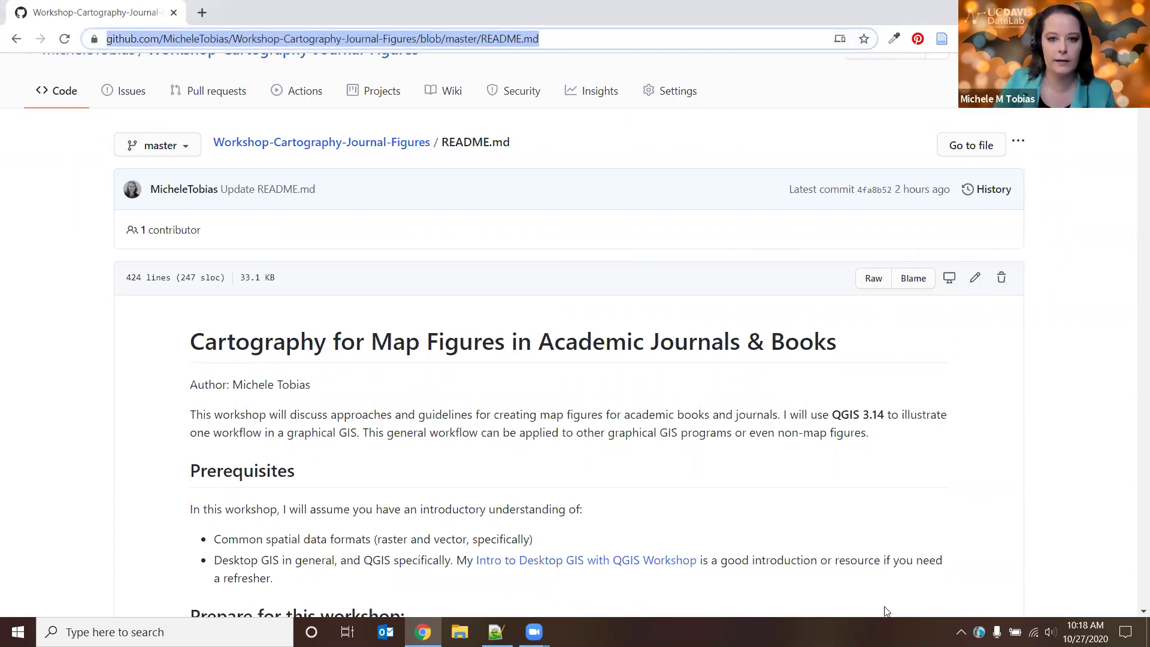
key("alt+Tab")
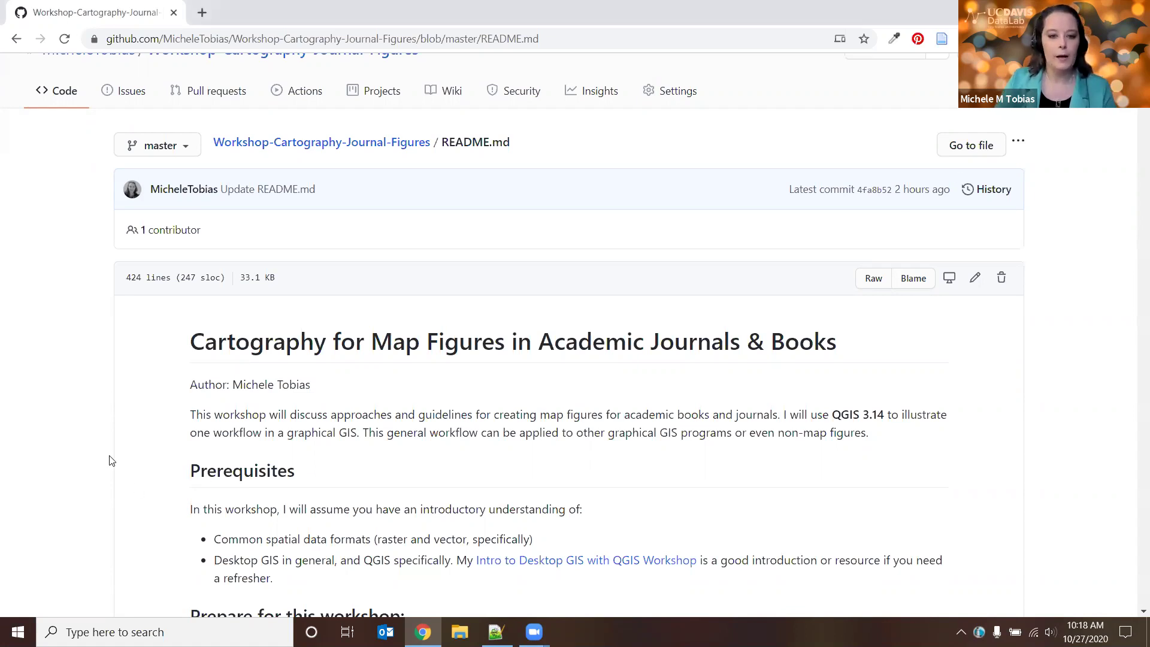
Read the workshop README's prerequisites, preparation instructions and Introduction, including how map figures differ from other maps and the key concepts
scroll(110, 460, "down", 3)
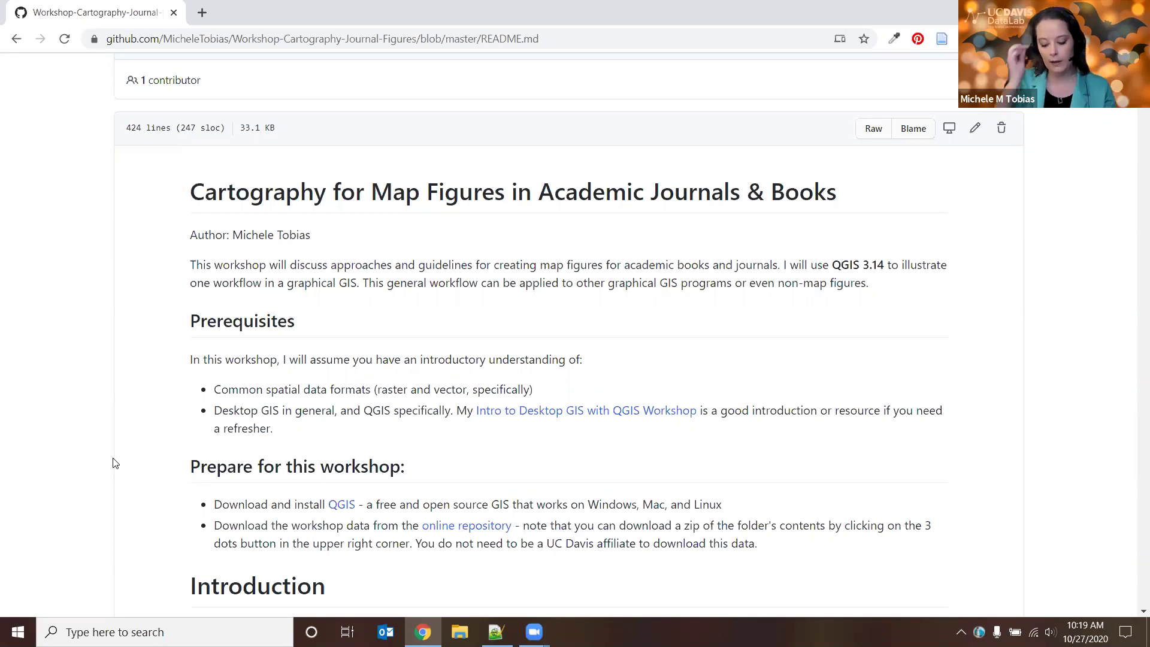
scroll(116, 463, "down", 2)
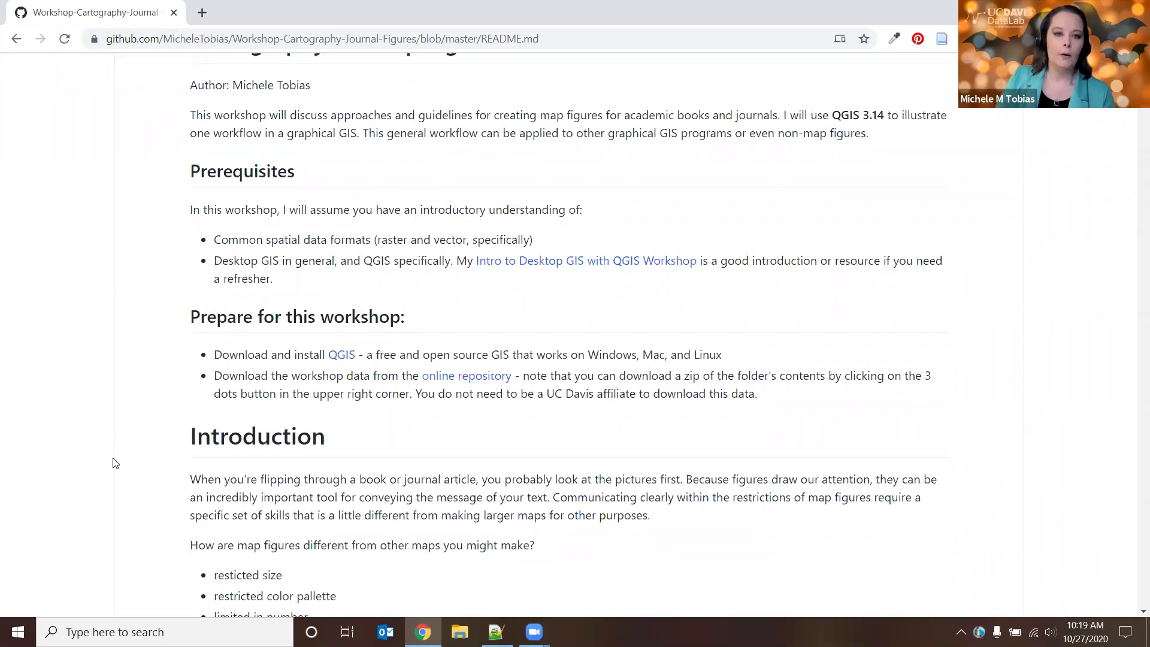
scroll(116, 463, "down", 5)
scroll(115, 463, "up", 7)
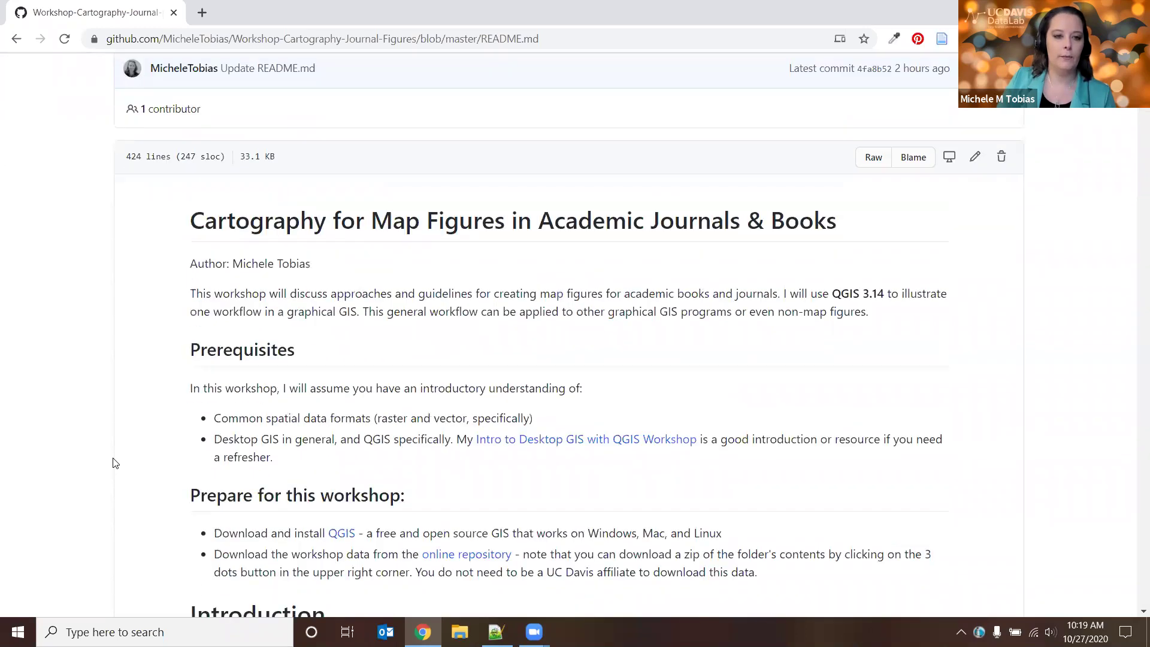
scroll(115, 463, "down", 3)
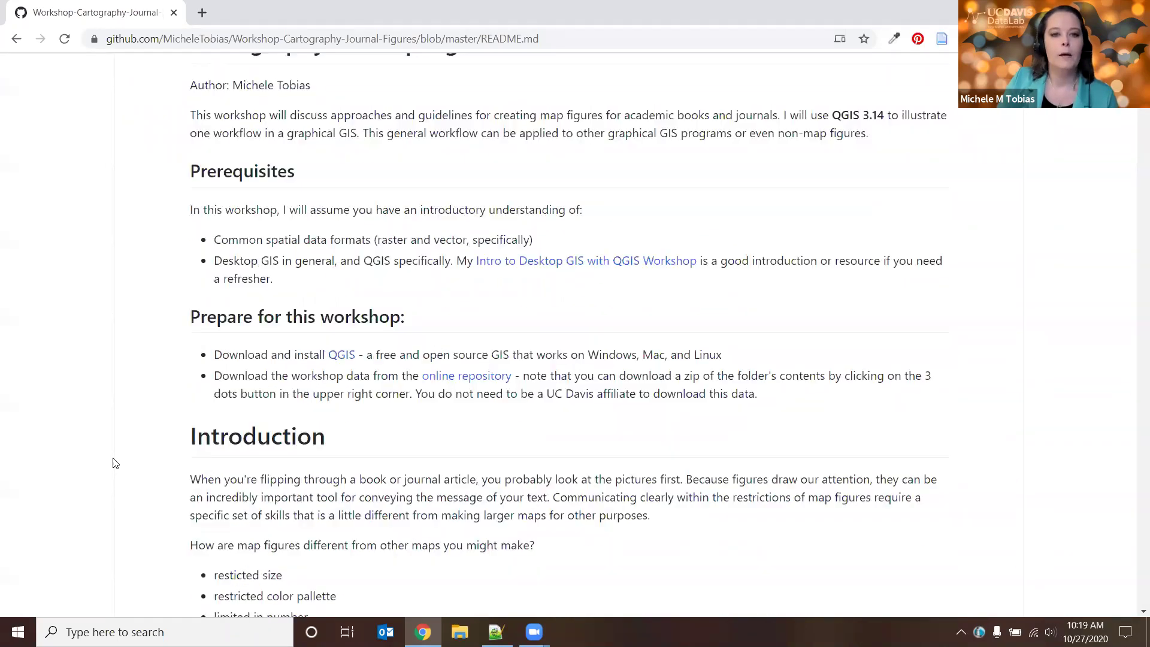
scroll(116, 463, "up", 1)
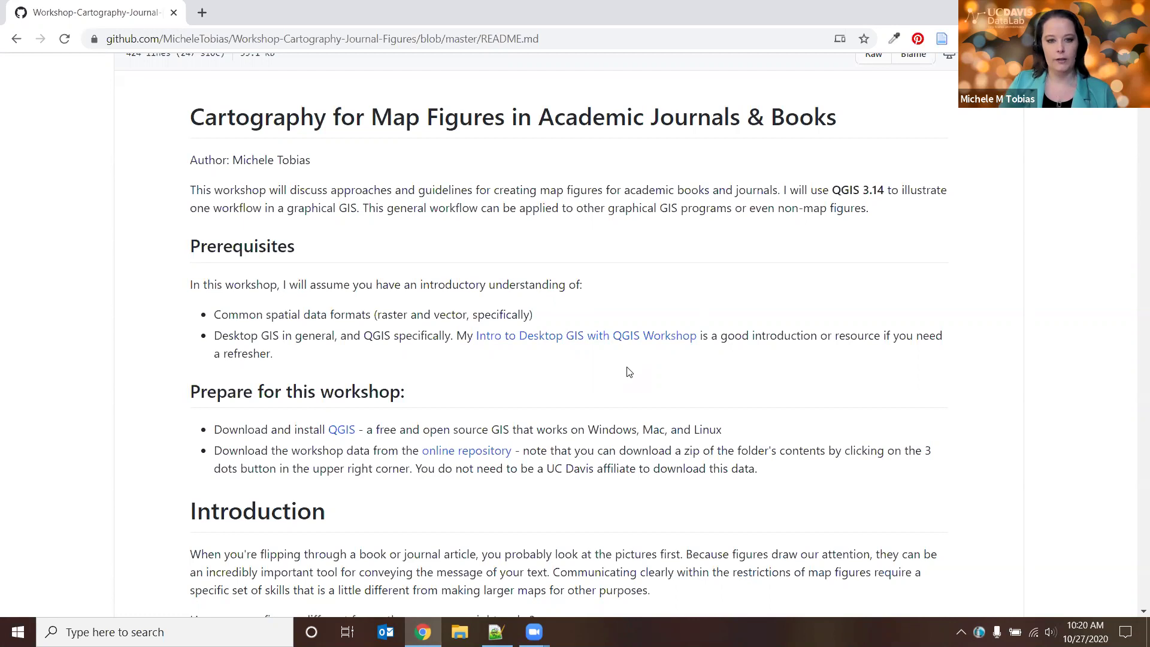
scroll(855, 392, "down", 1)
scroll(855, 395, "down", 1)
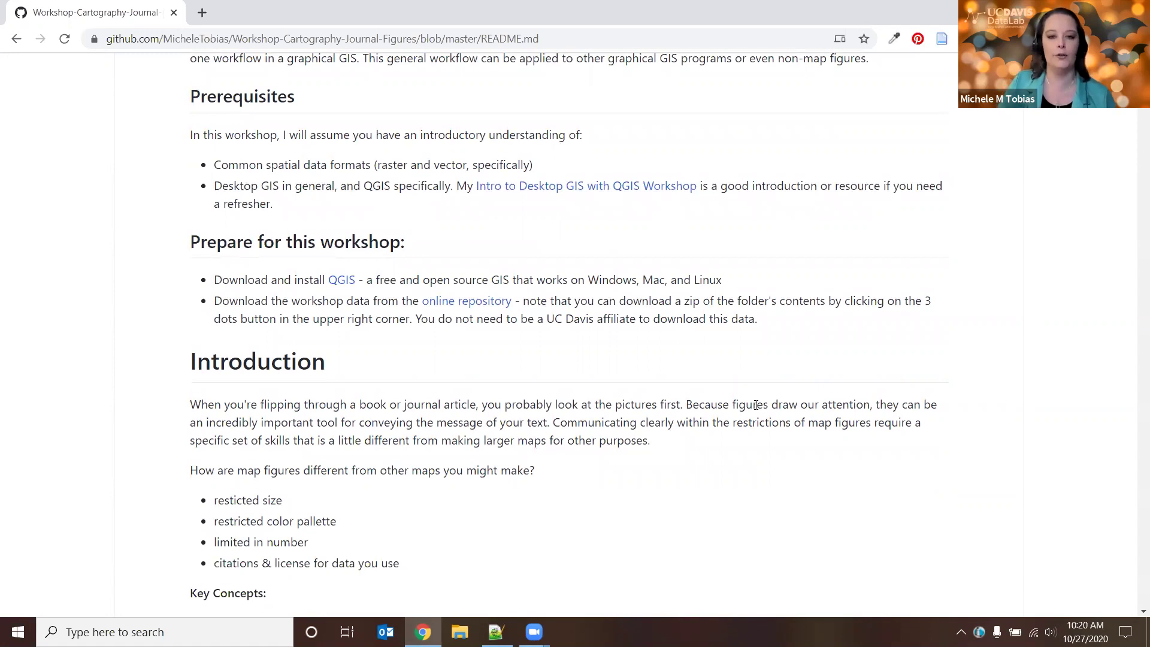
scroll(756, 405, "down", 2)
scroll(756, 405, "down", 1)
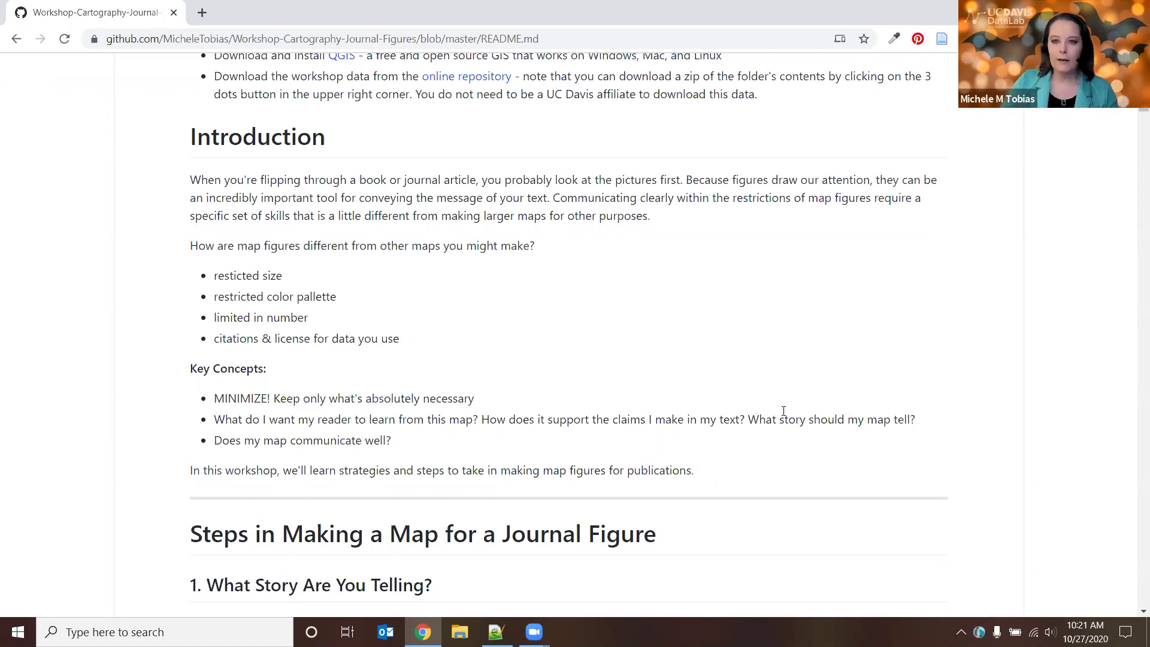
scroll(839, 435, "down", 1)
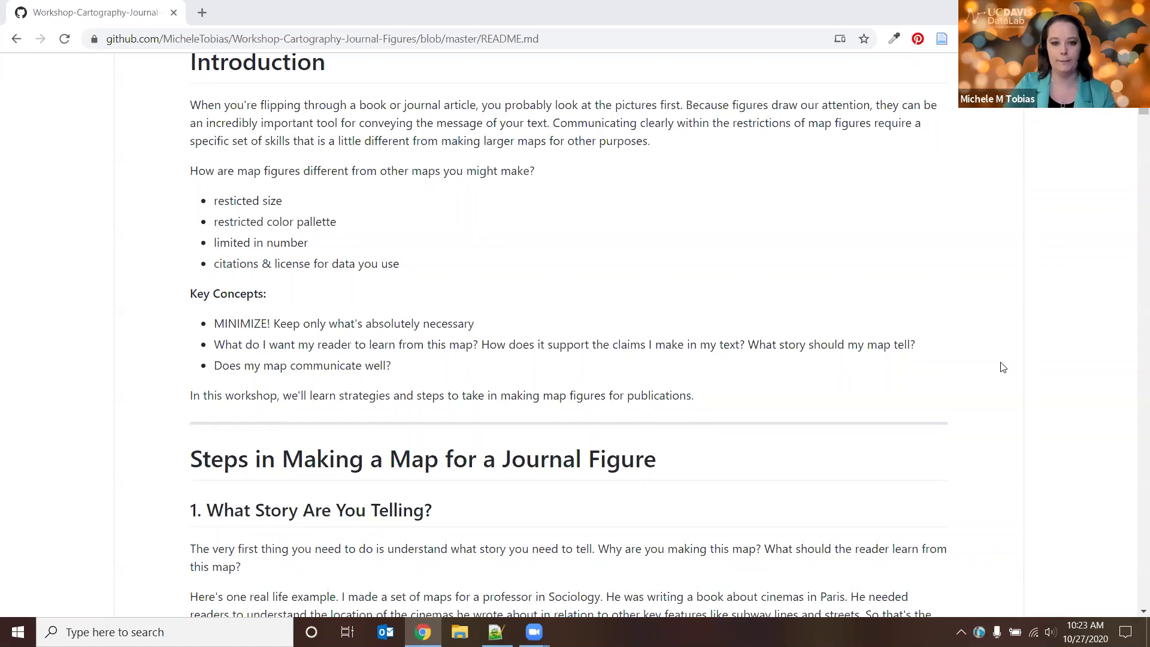
Examine the section "1. What Story Are You Telling?" with its example map of the Paris cinemas
scroll(1004, 368, "down", 1)
scroll(1006, 362, "down", 2)
scroll(1006, 362, "down", 2)
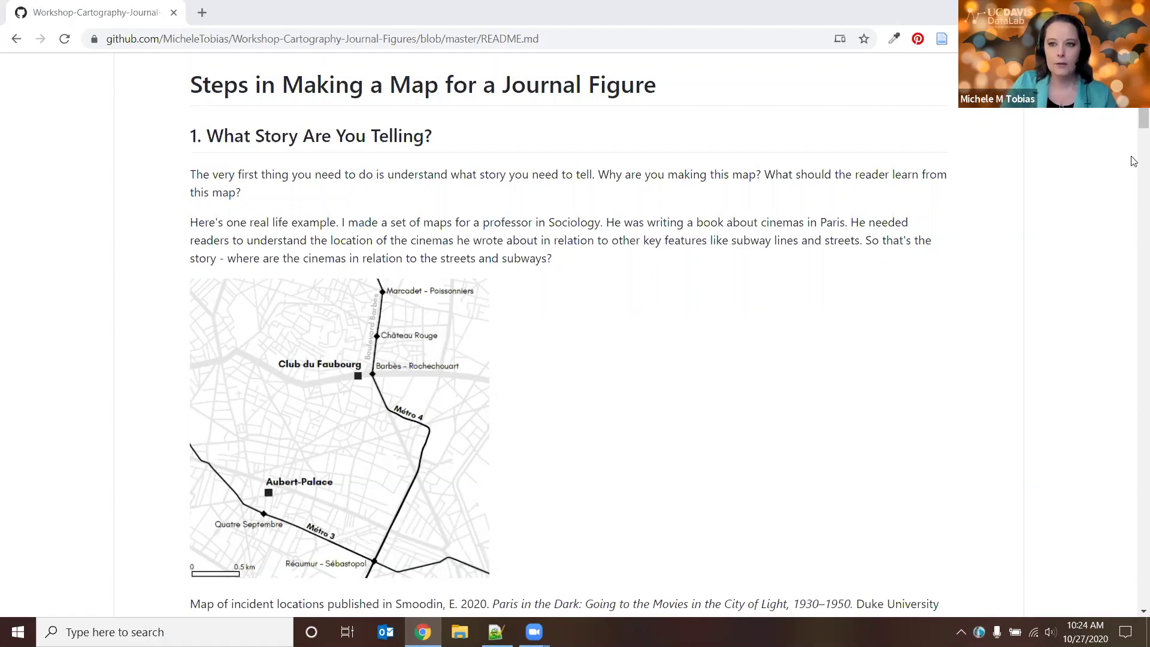
scroll(1133, 124, "up", 1)
scroll(1134, 124, "down", 2)
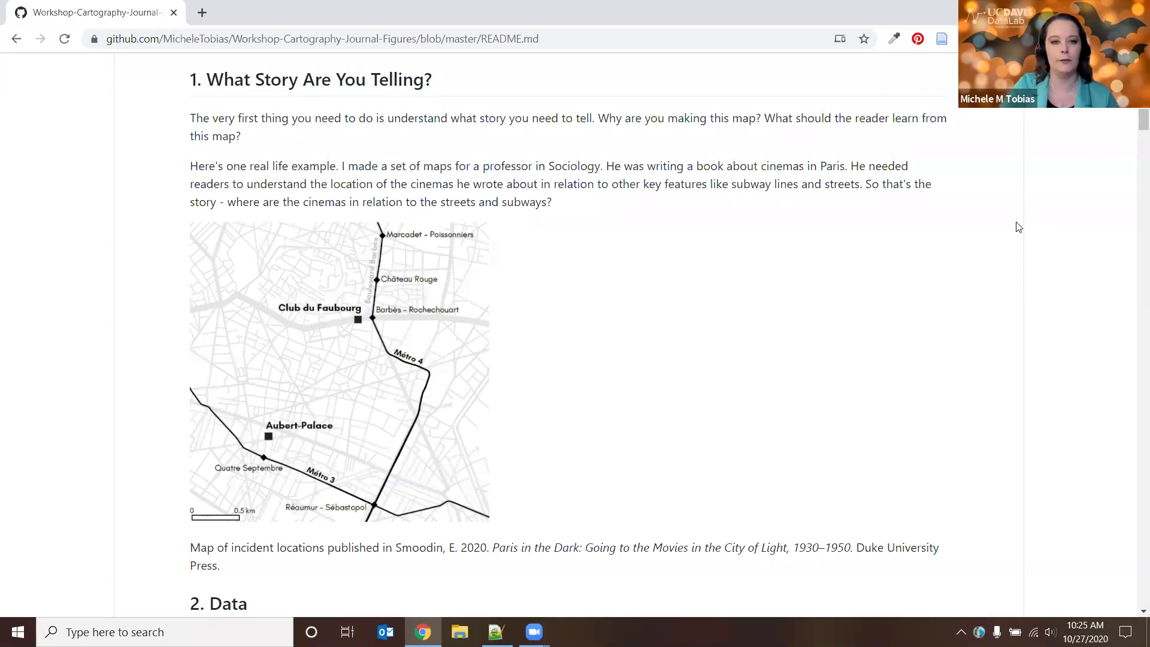
scroll(1021, 228, "down", 5)
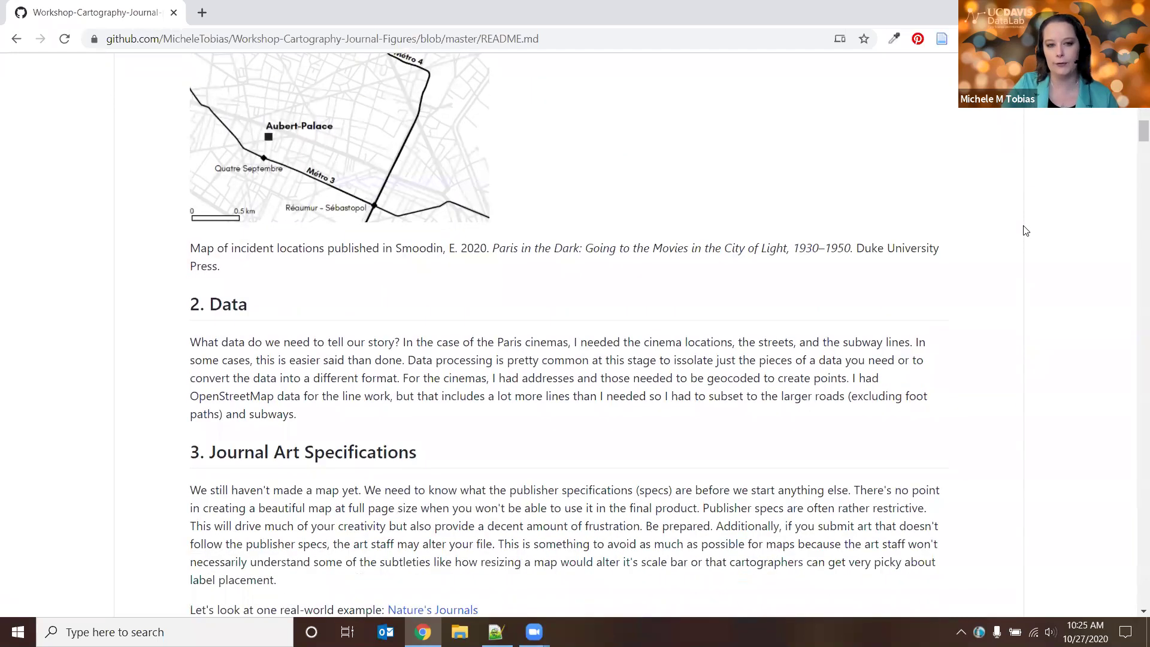
scroll(1026, 230, "up", 1)
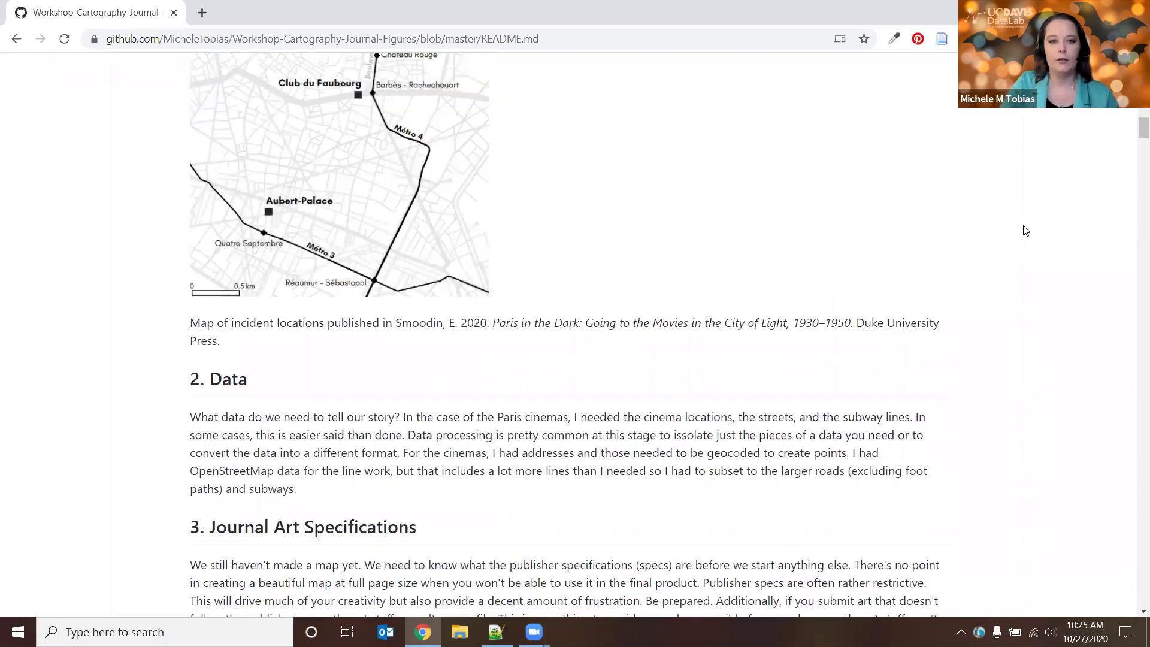
scroll(1028, 230, "up", 2)
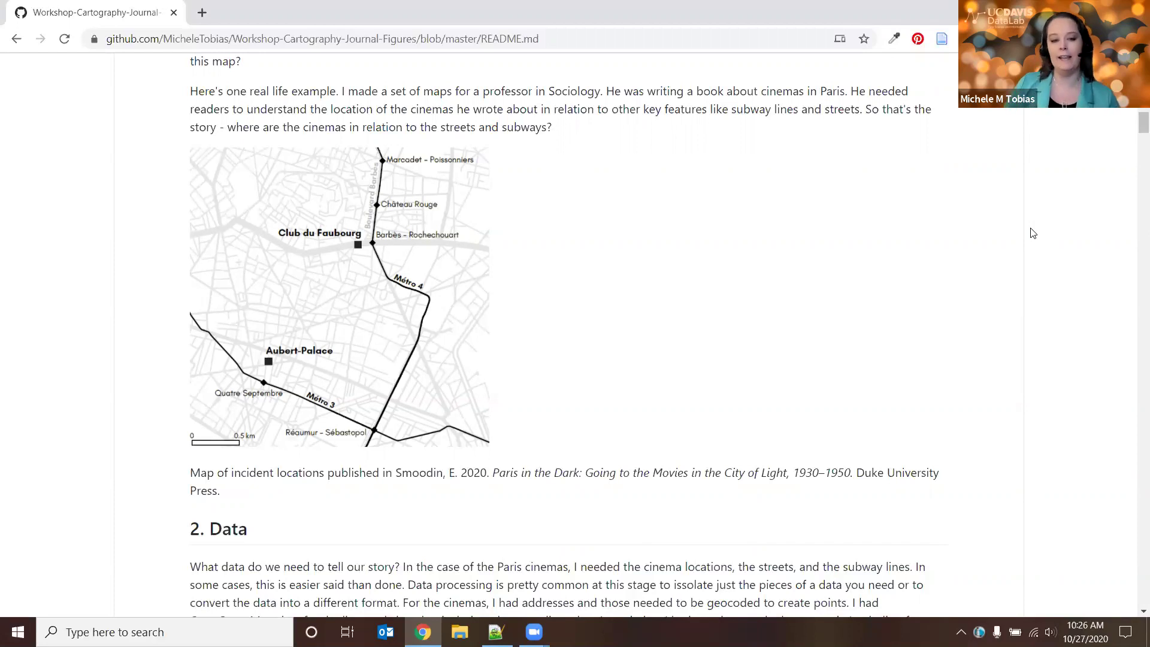
Read the README's "2. Data" and "3. Journal Art Specifications" sections, including the list of specifications to look for
scroll(1005, 274, "down", 6)
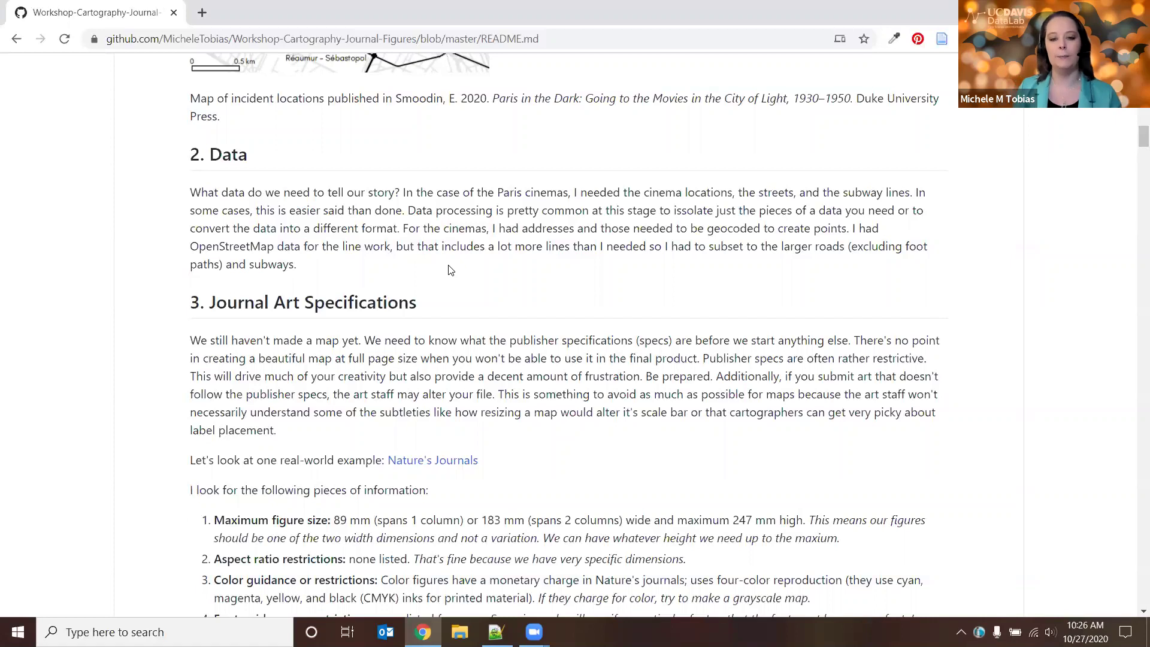
scroll(451, 269, "up", 4)
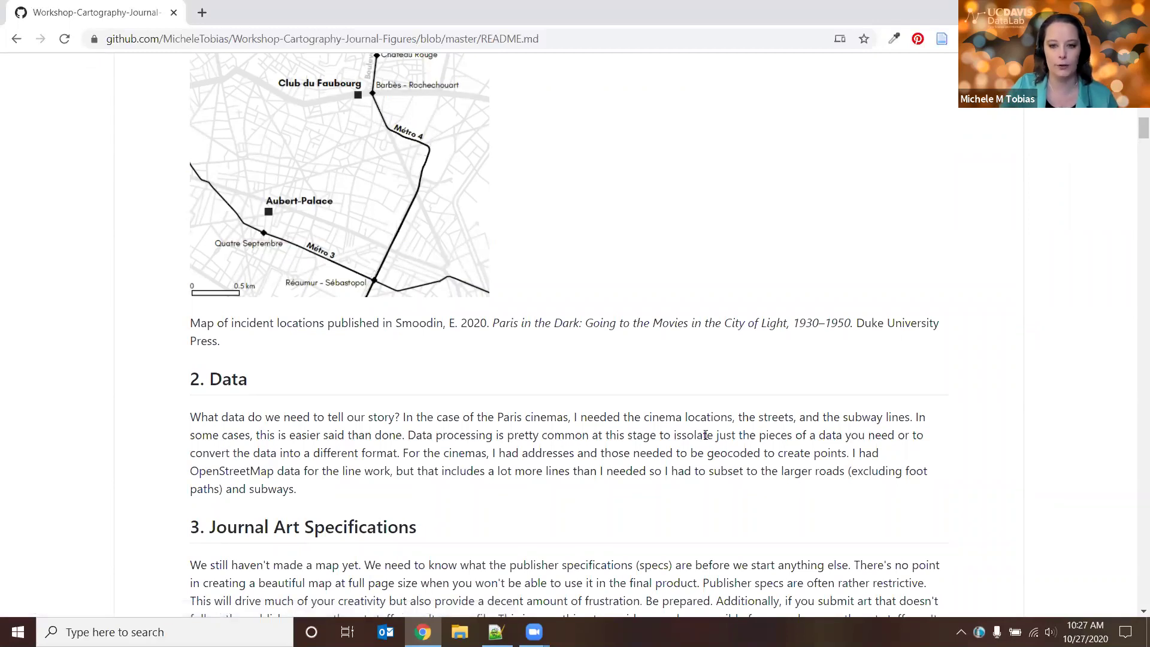
scroll(706, 435, "down", 3)
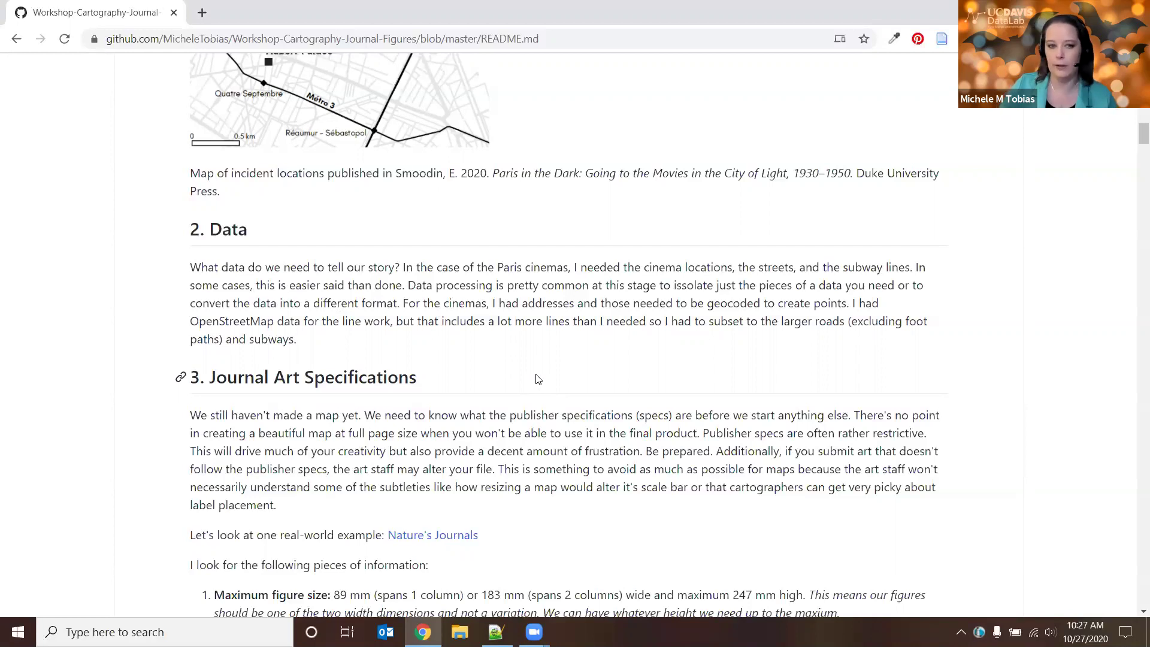
scroll(537, 382, "down", 3)
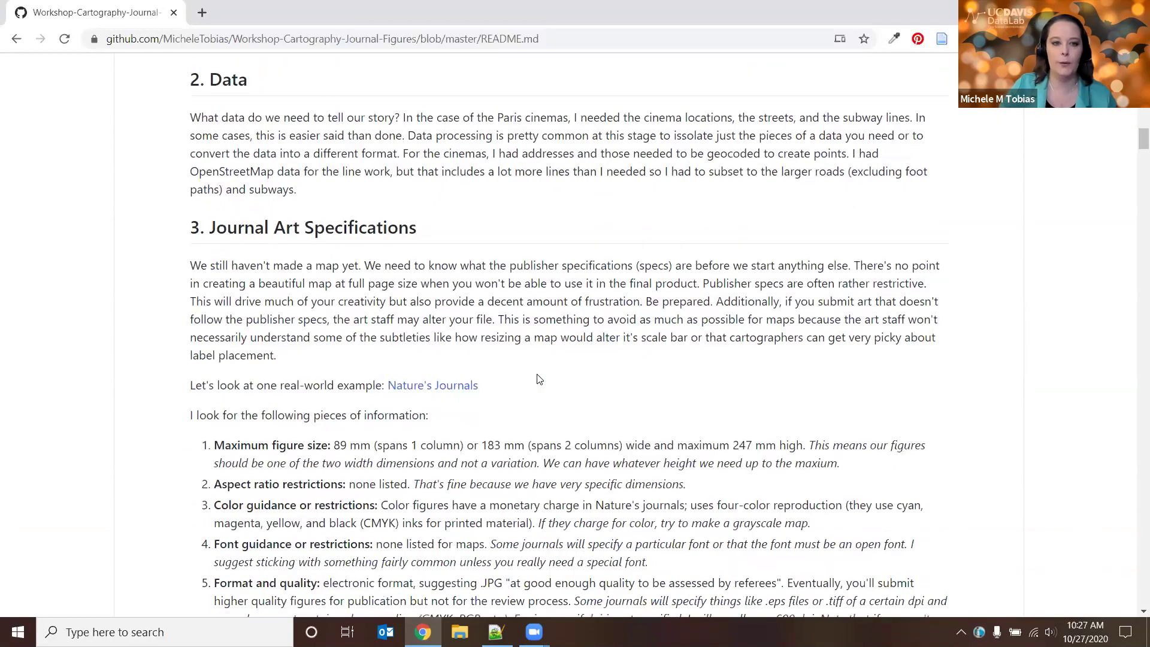
scroll(537, 379, "down", 3)
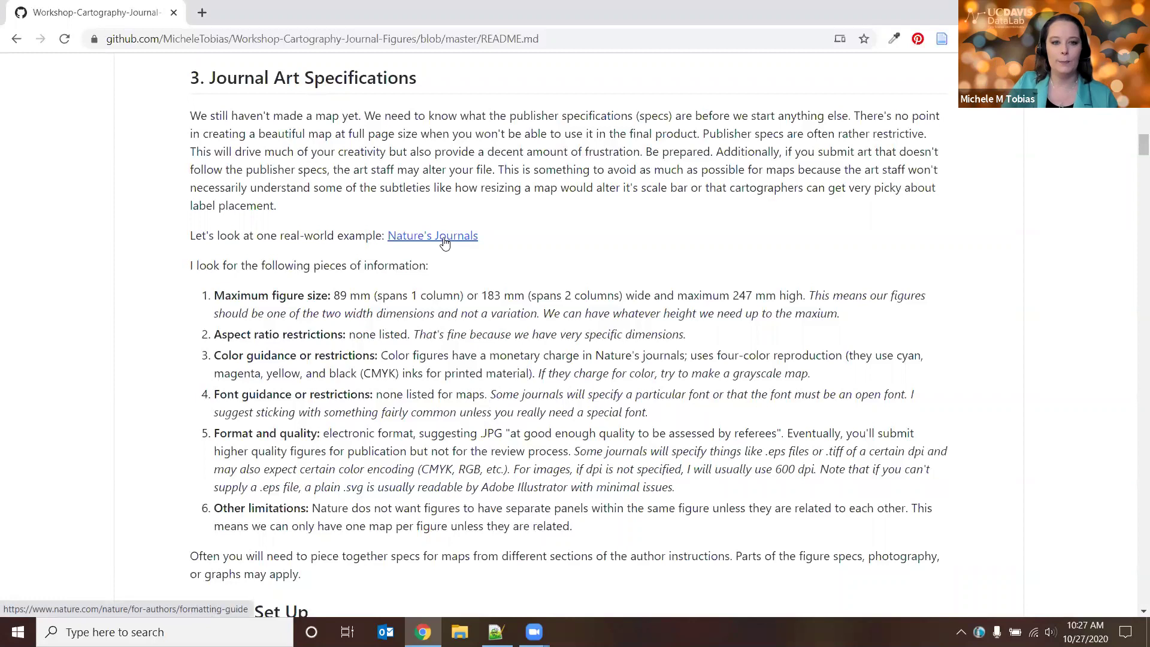
Open the Nature's Journals example and skim its formatting guide from the contribution formats through the readability, title and text requirements
left_click(414, 237)
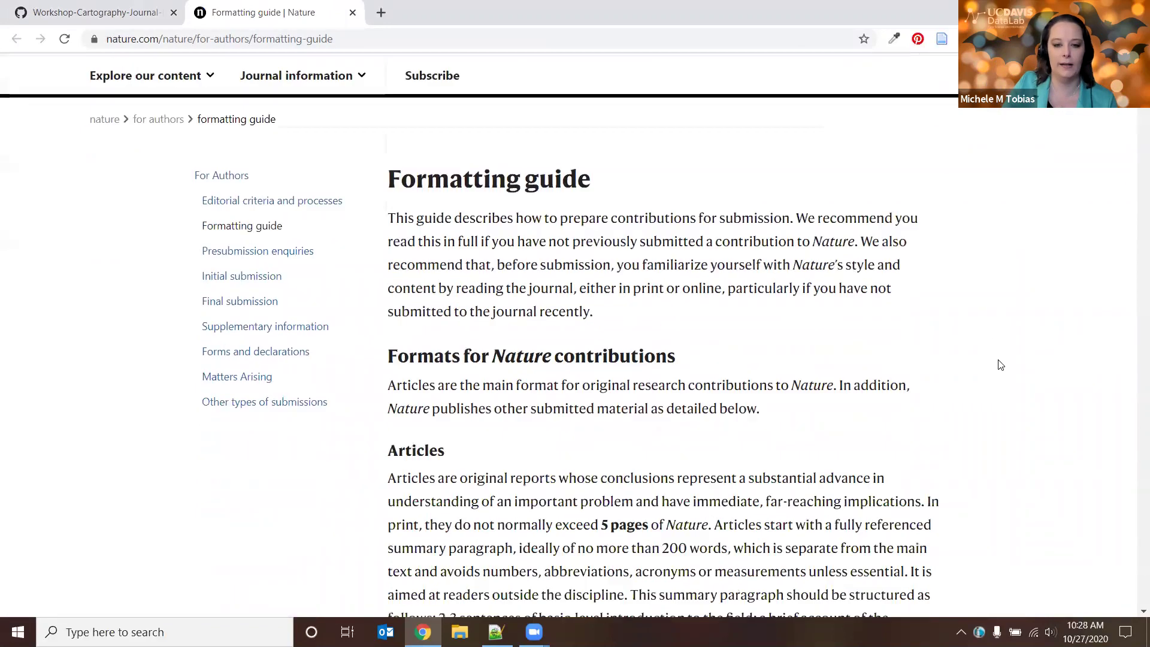
scroll(999, 365, "down", 3)
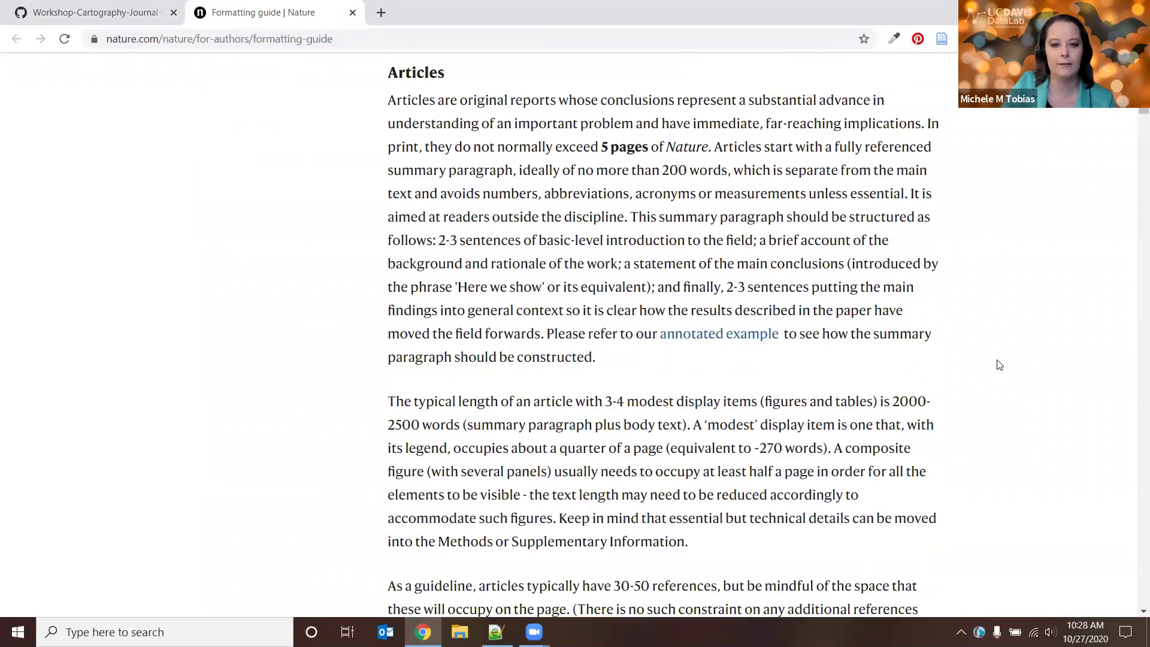
scroll(1000, 365, "down", 7)
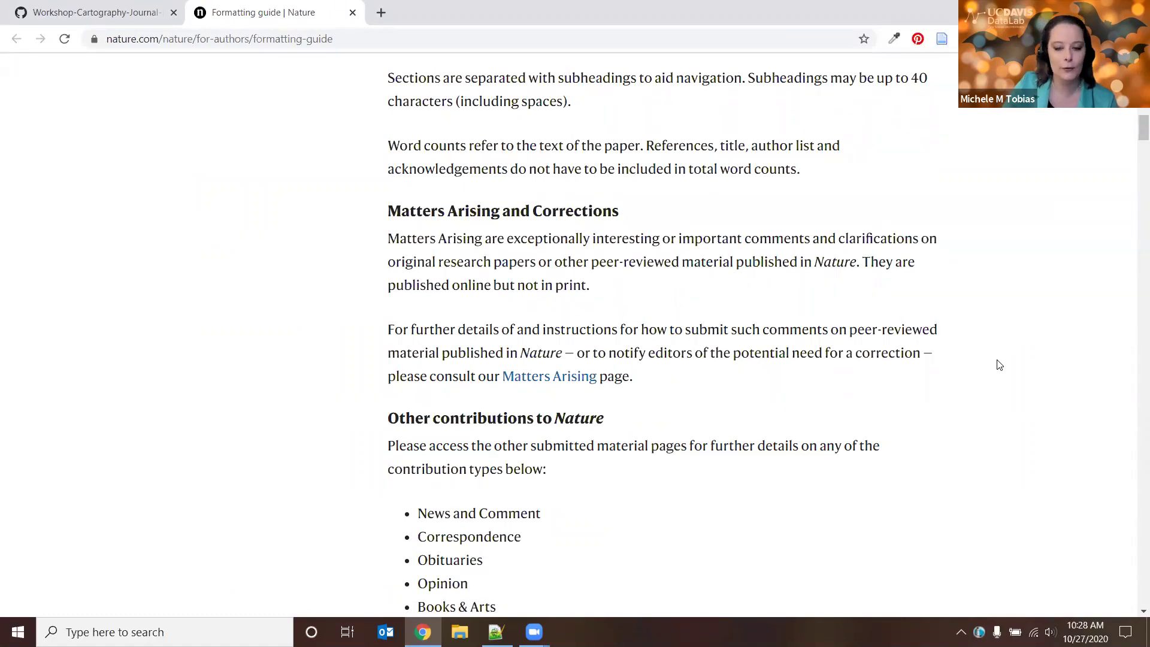
scroll(996, 349, "down", 8)
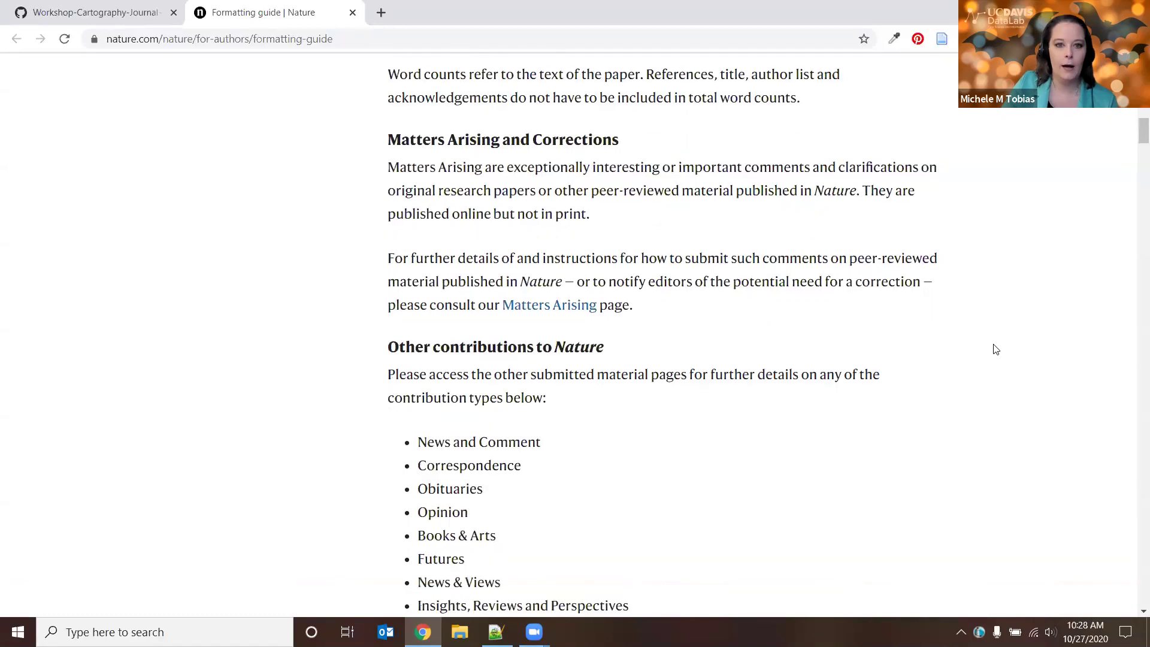
scroll(996, 349, "down", 2)
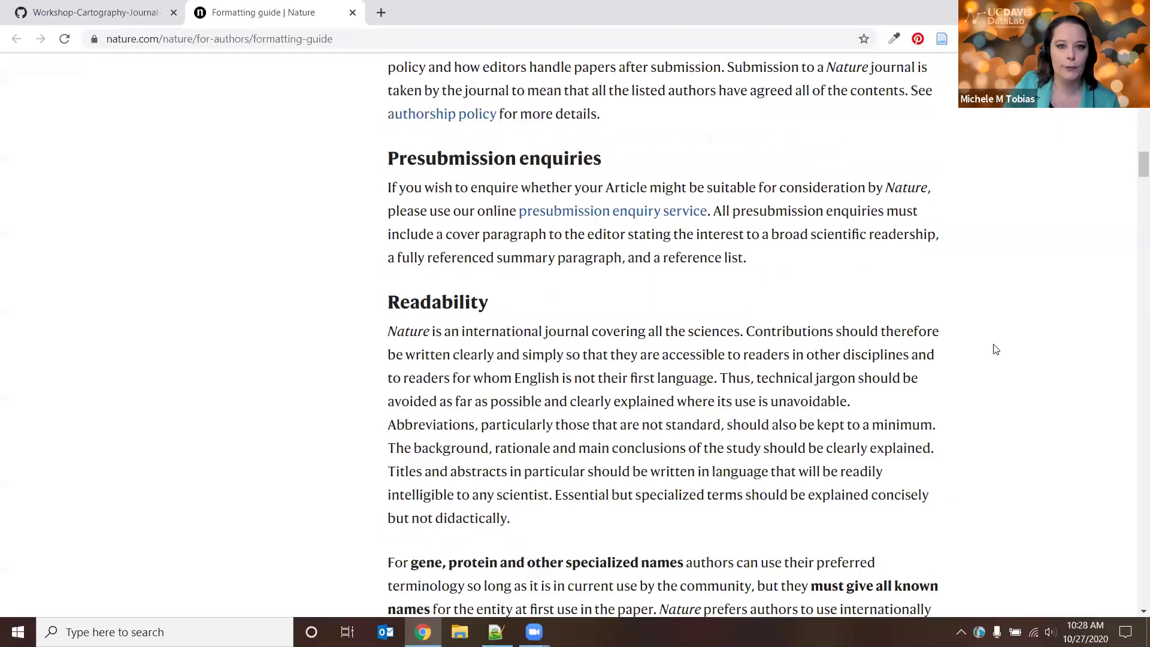
scroll(996, 350, "down", 5)
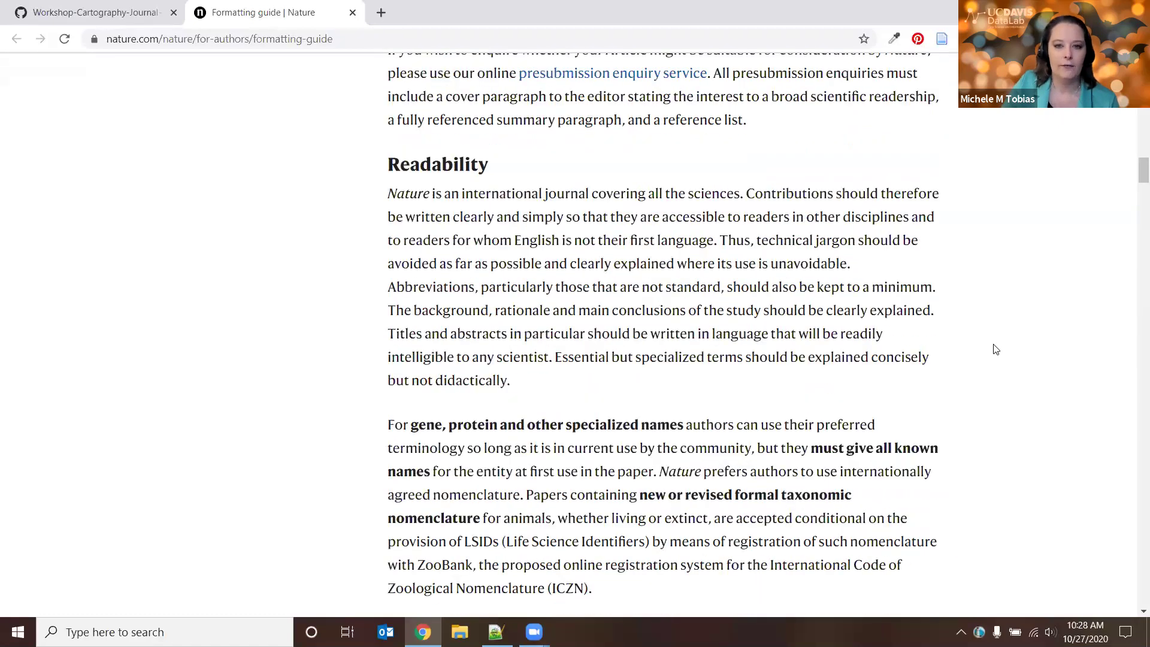
scroll(995, 349, "down", 6)
scroll(996, 349, "down", 10)
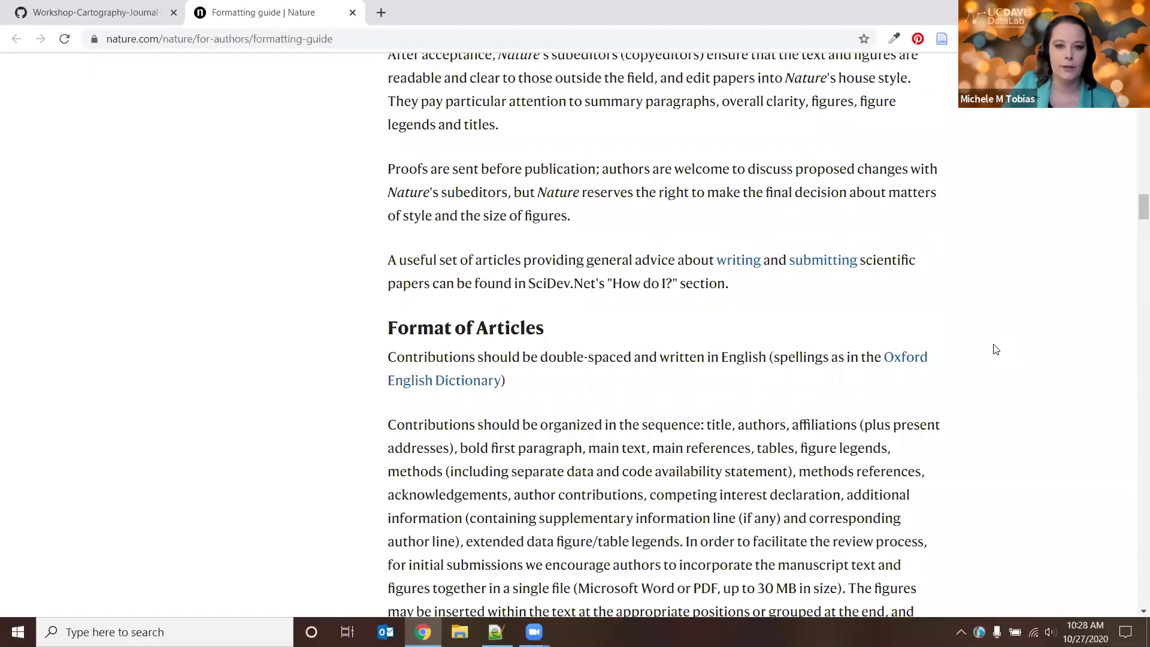
scroll(996, 350, "down", 13)
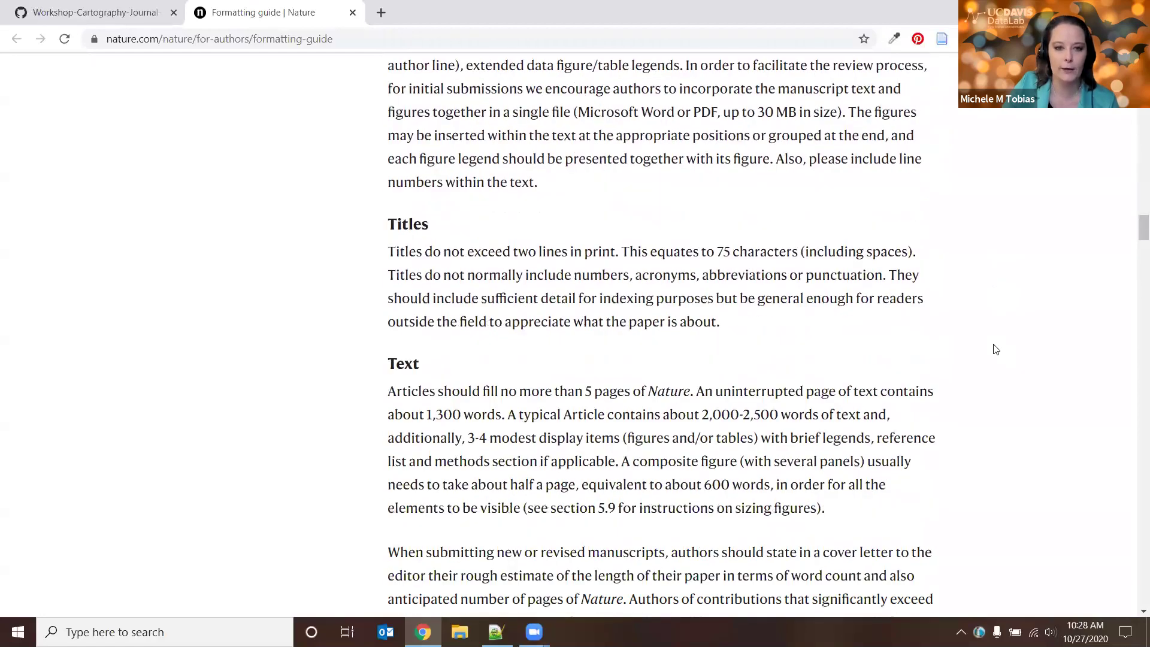
scroll(996, 349, "down", 5)
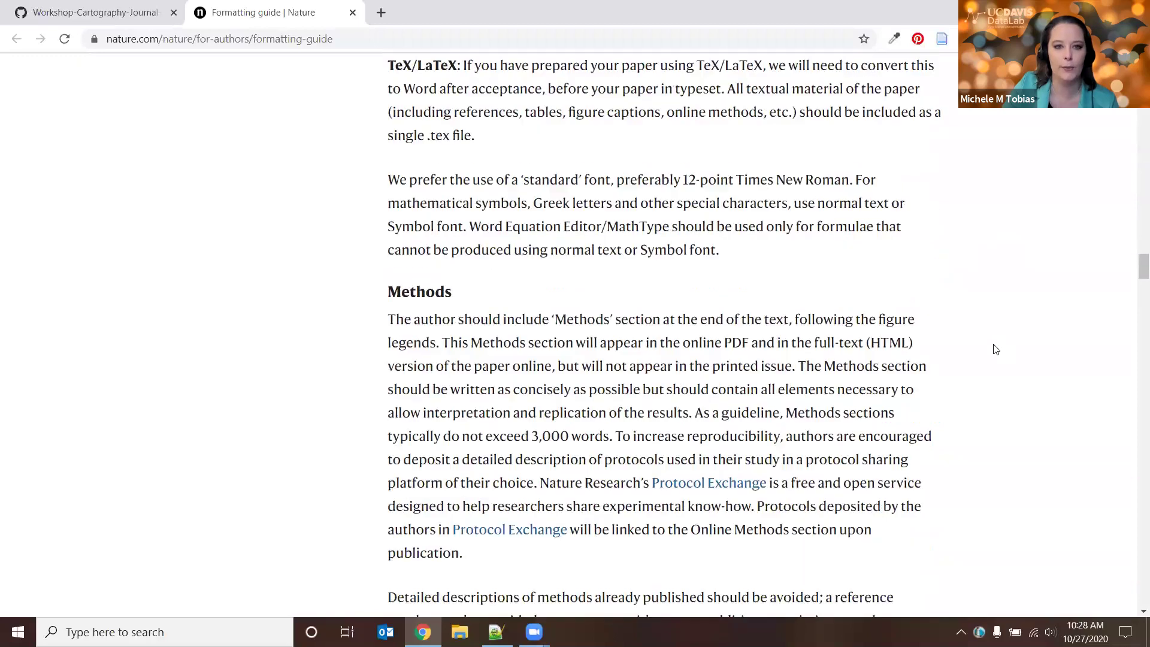
Look through the formatting guide's methods, references, end statements and tables sections to reach the guidance on figure legends and figures
scroll(996, 349, "down", 13)
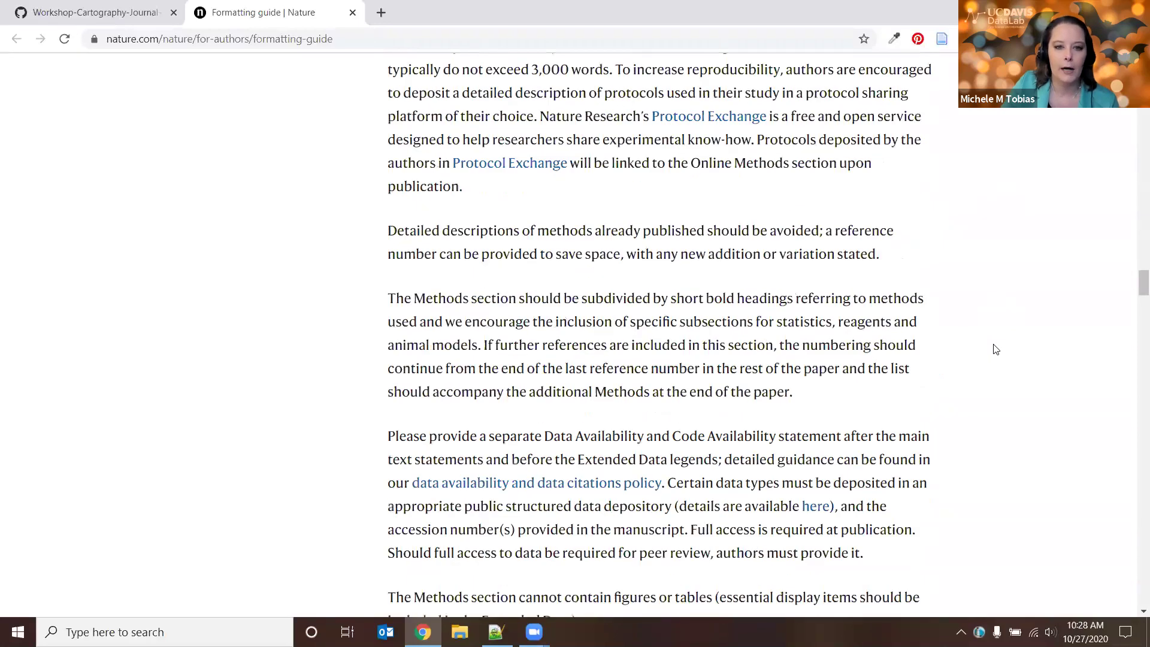
scroll(995, 349, "down", 13)
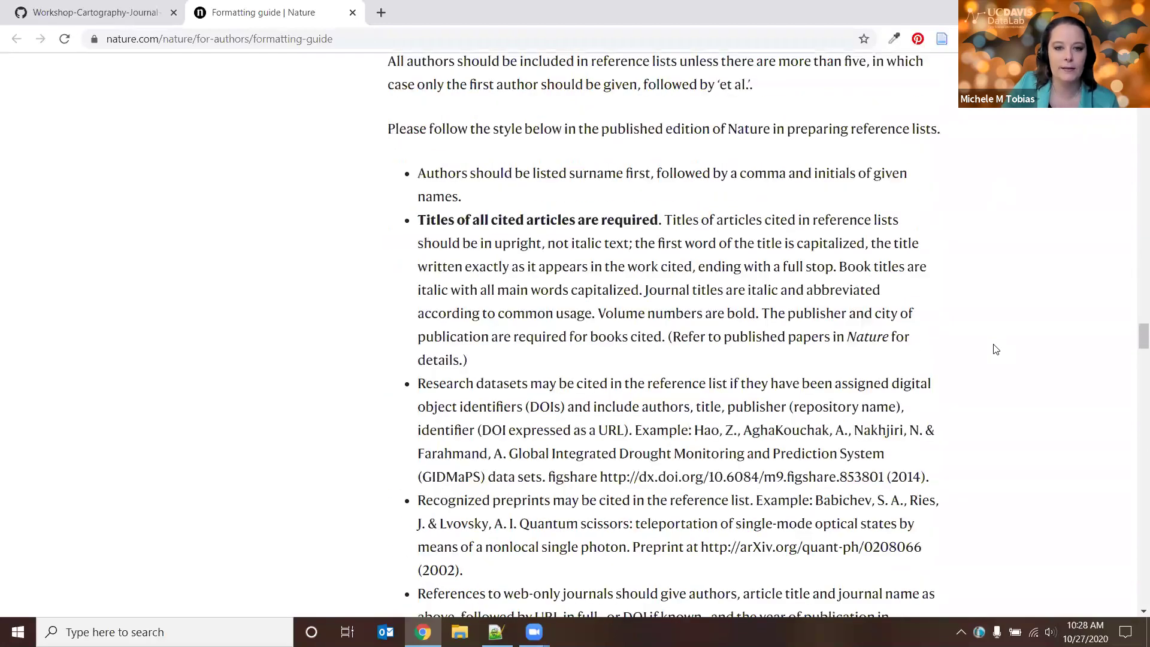
scroll(996, 350, "down", 10)
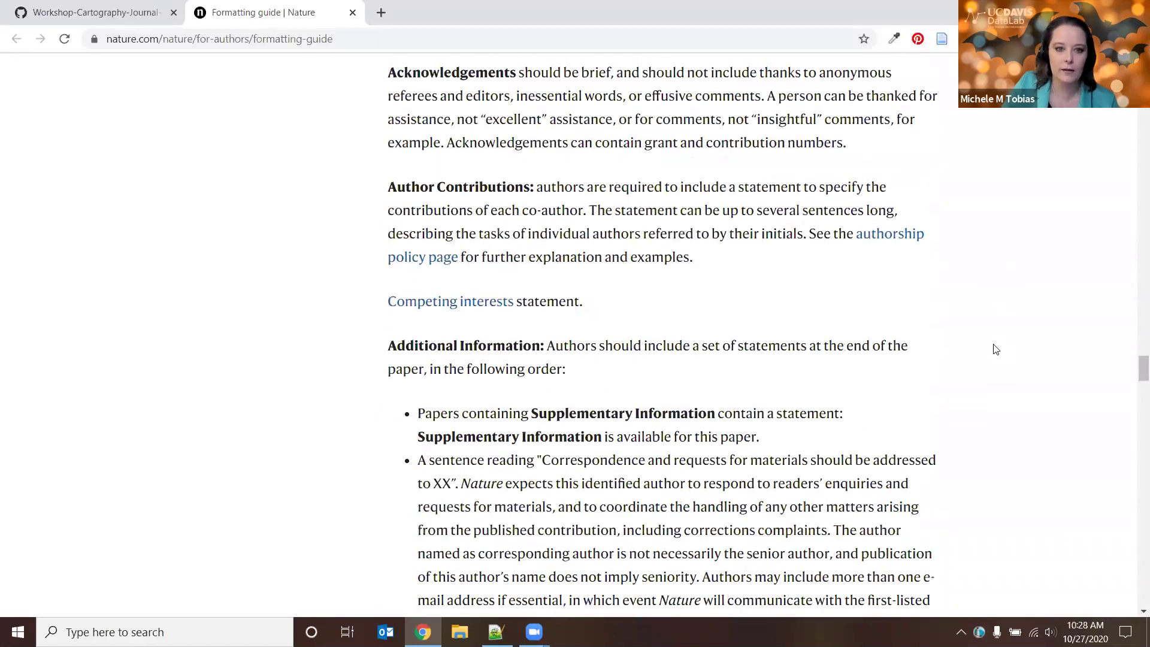
scroll(996, 349, "down", 2)
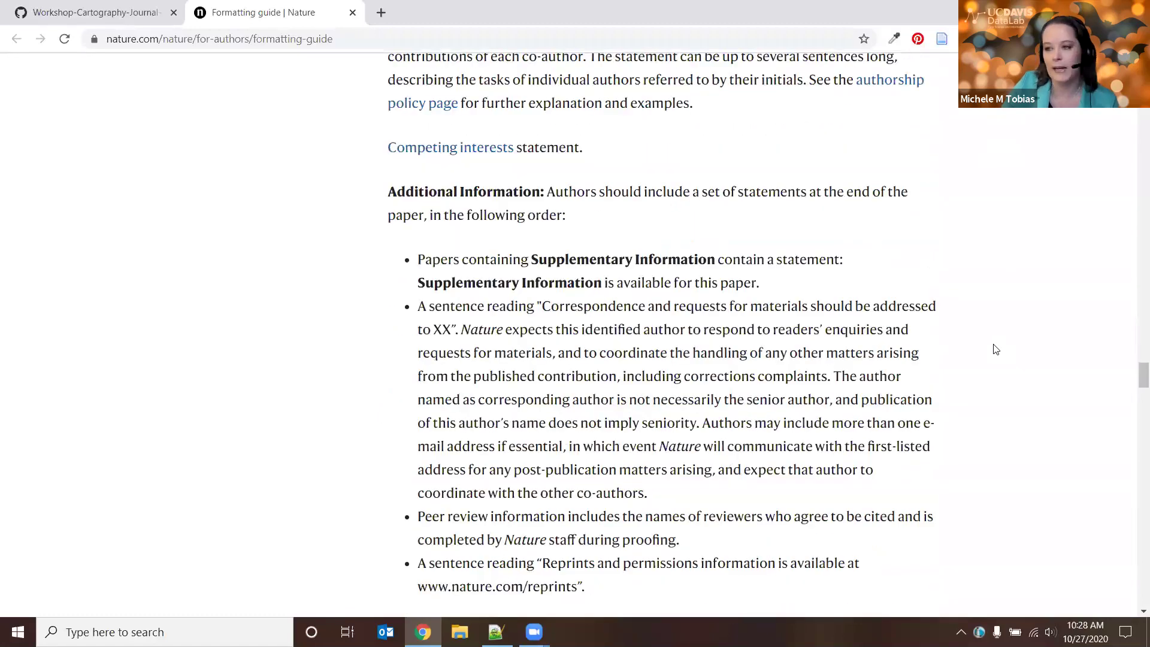
scroll(995, 349, "down", 4)
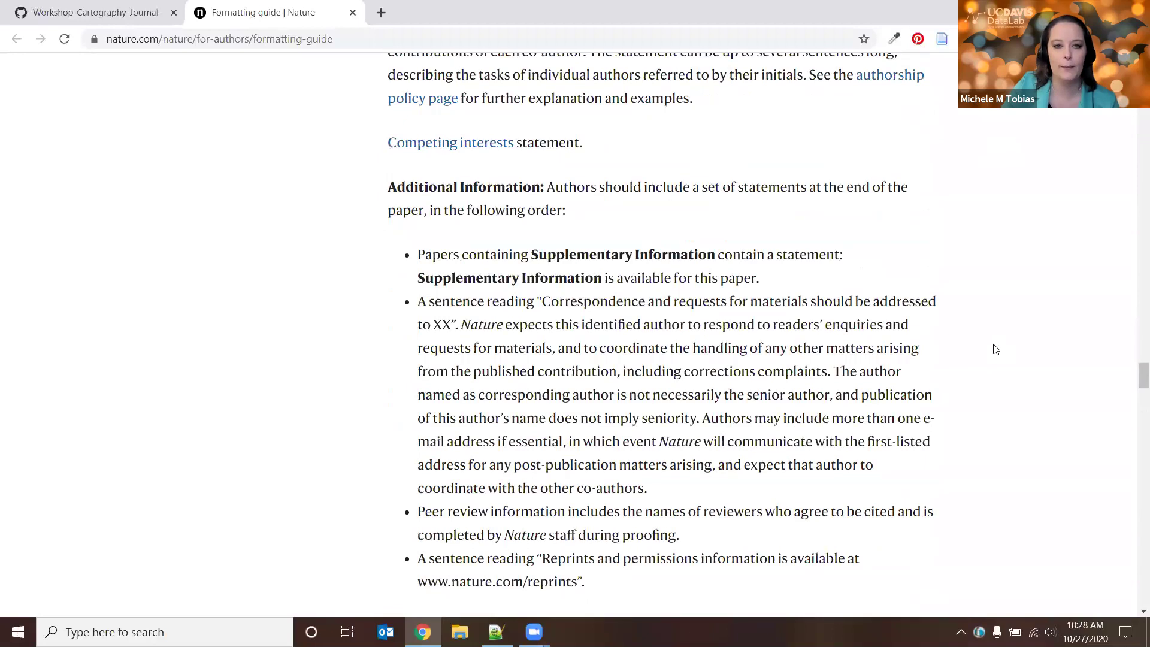
scroll(995, 349, "down", 2)
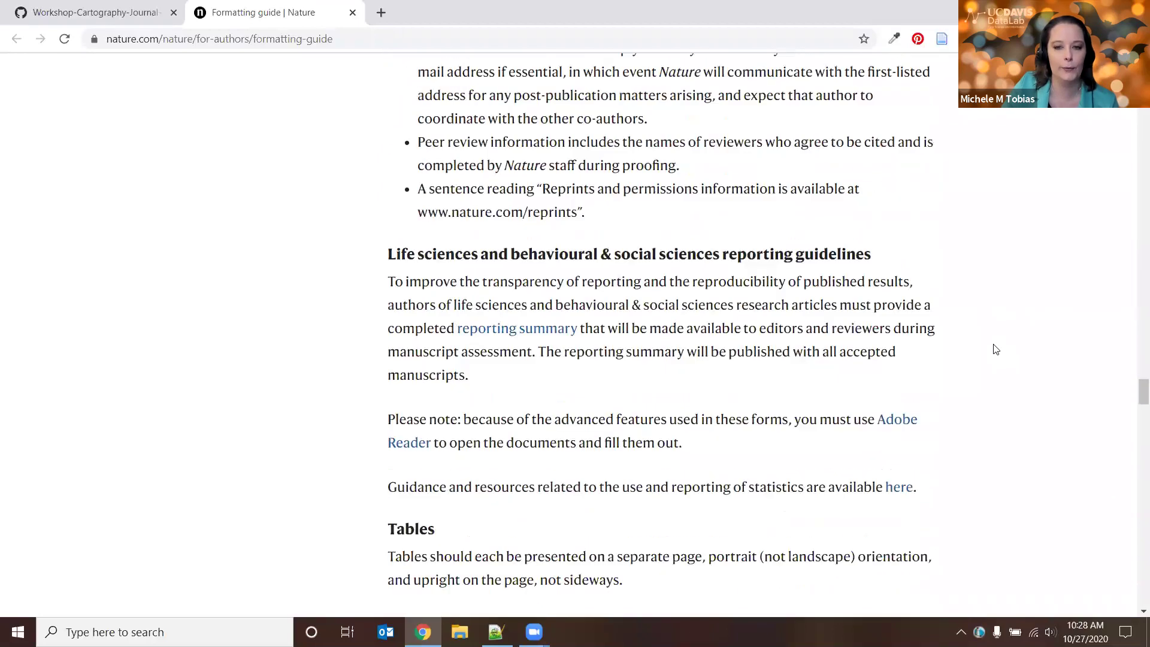
scroll(996, 349, "down", 3)
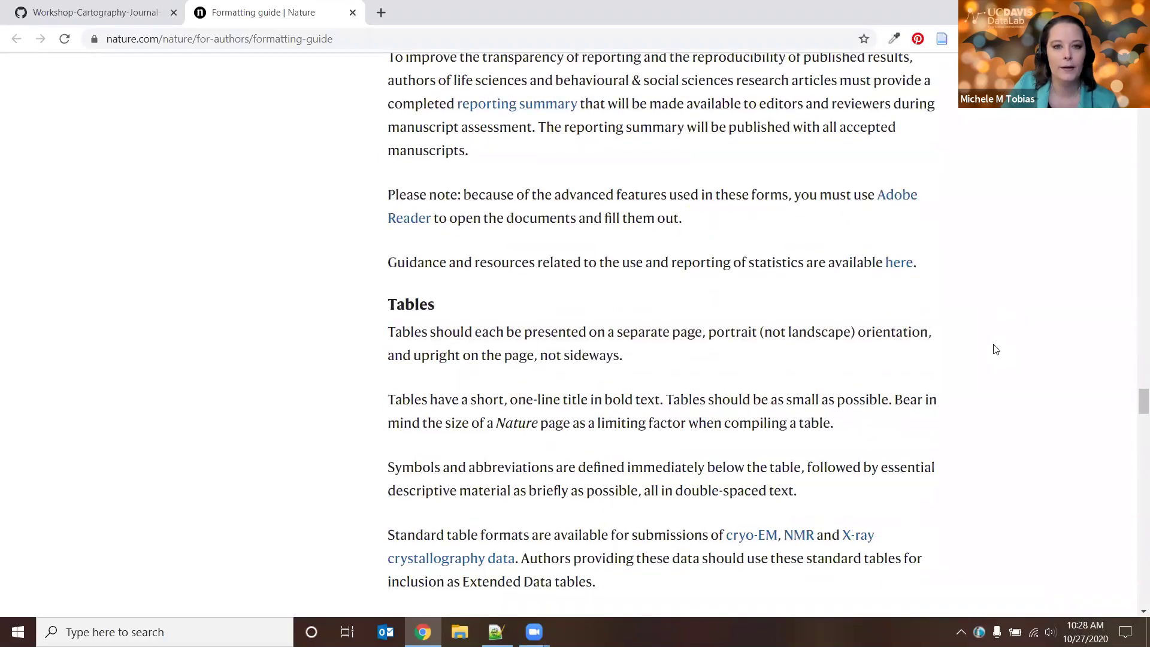
scroll(996, 349, "up", 1)
scroll(996, 350, "down", 4)
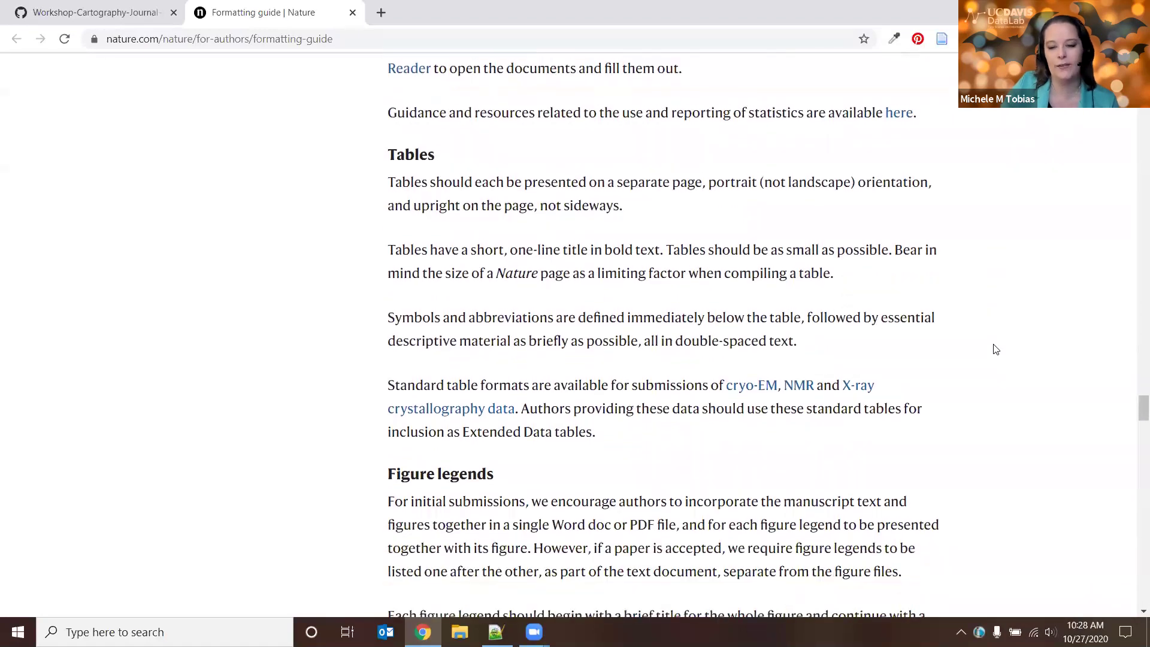
scroll(996, 349, "down", 6)
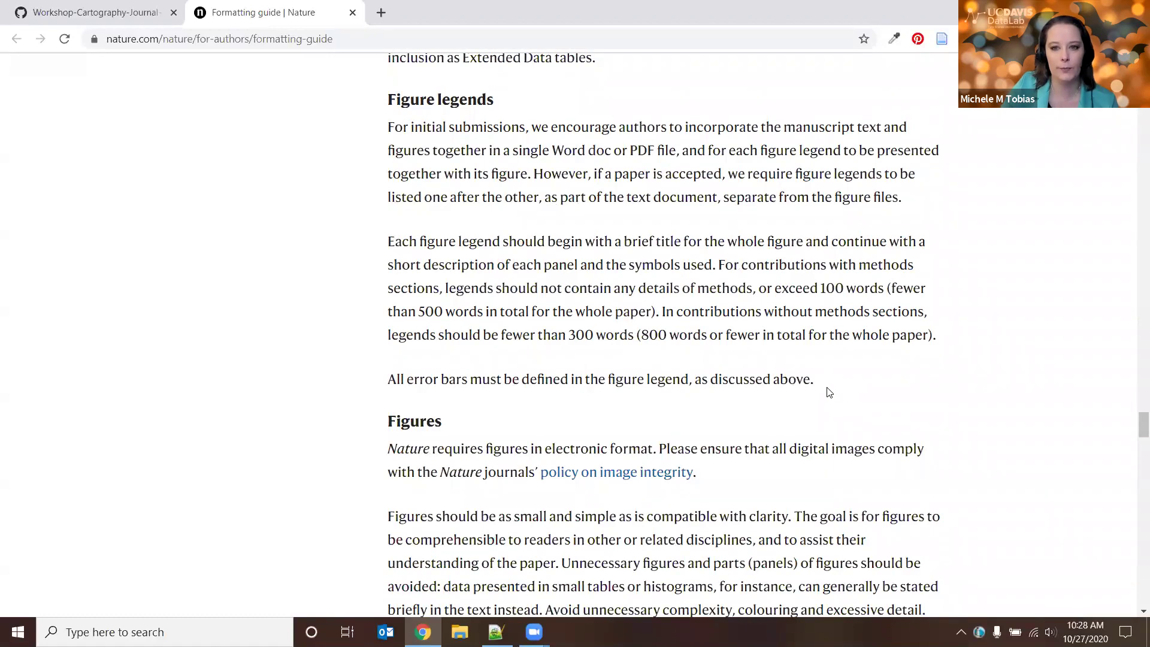
Read the guide's Figures section, highlighting the sentence on Nature's standard figure sizes and full page depth, then clear the highlight
scroll(830, 391, "down", 5)
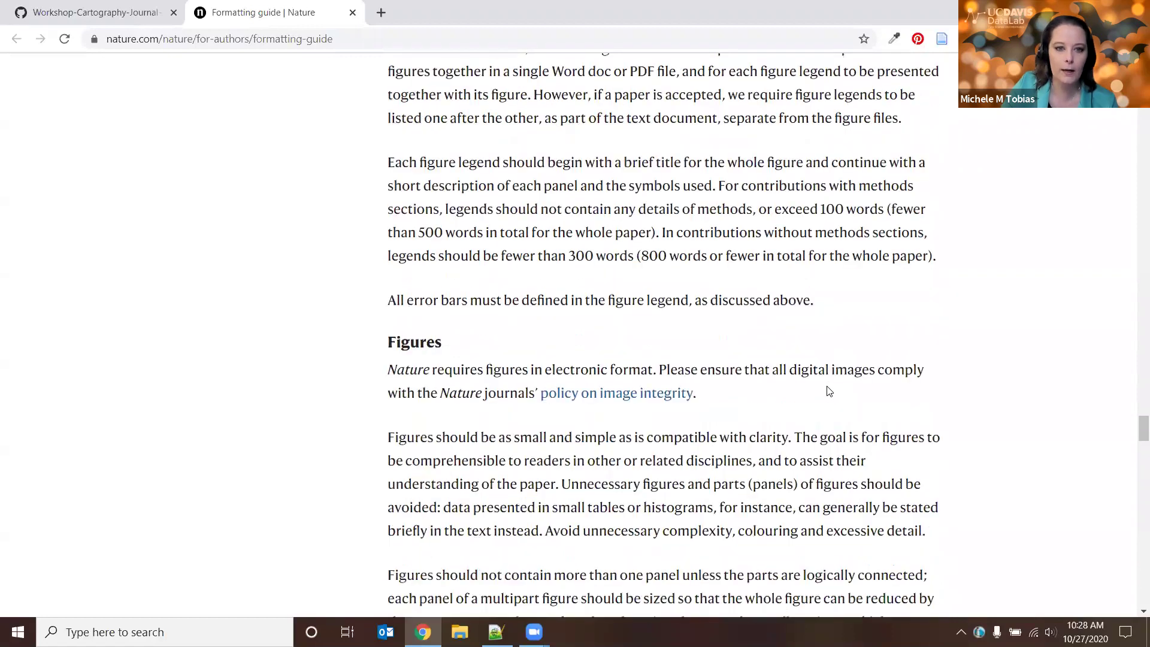
scroll(829, 389, "down", 1)
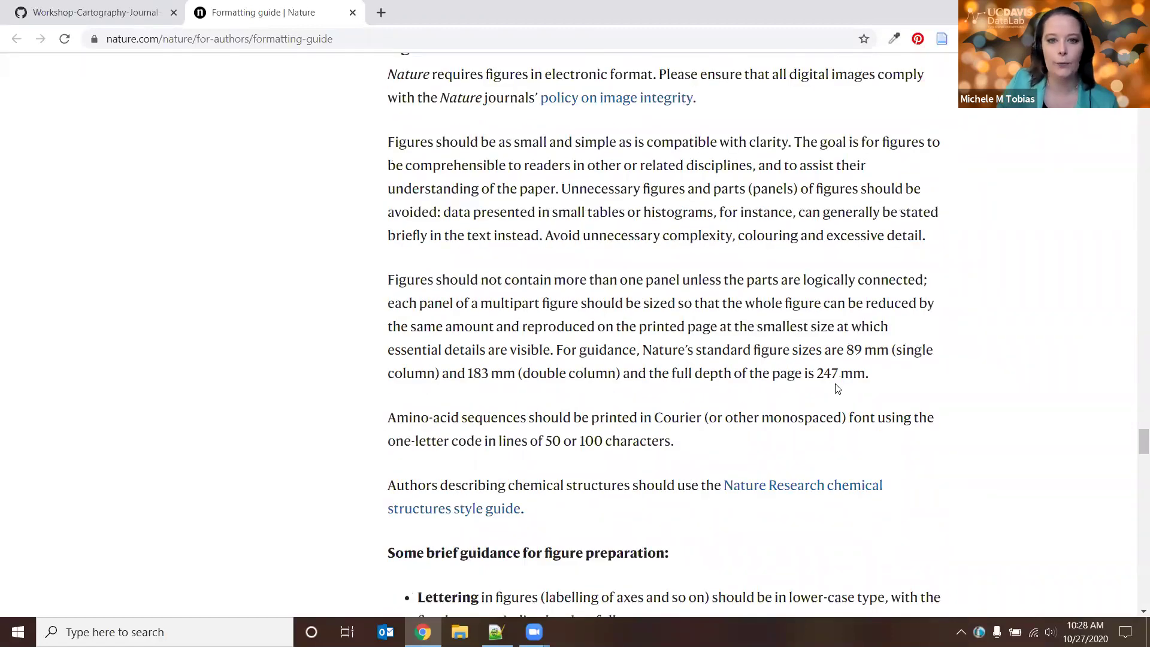
scroll(837, 383, "up", 1)
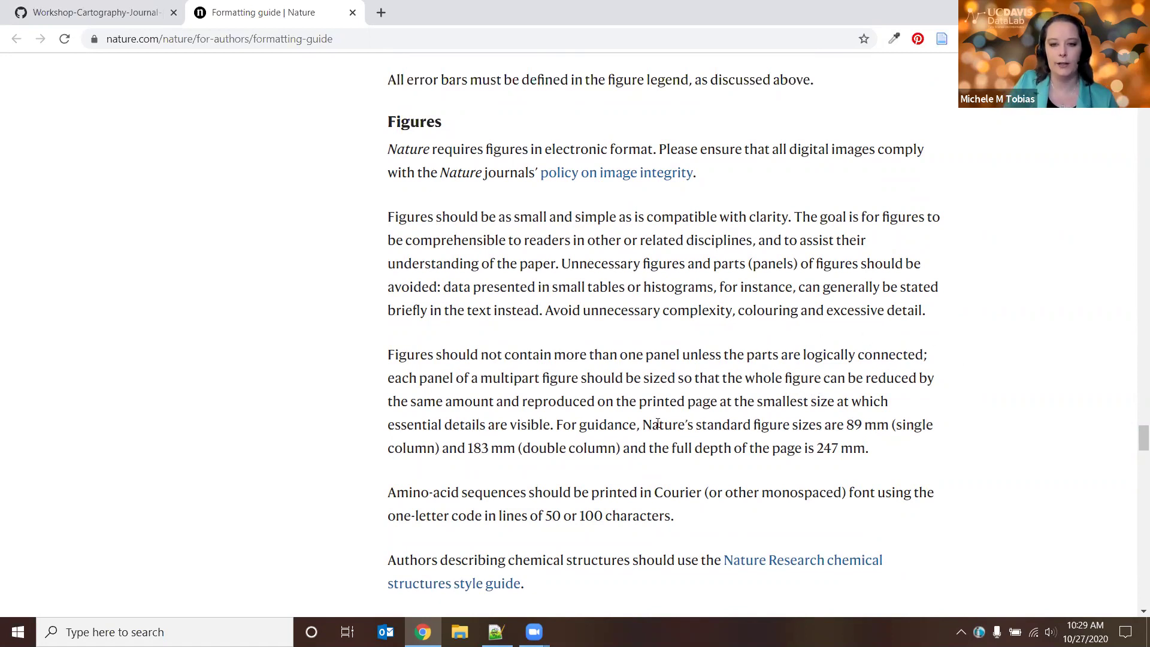
left_click_drag(645, 424, 881, 449)
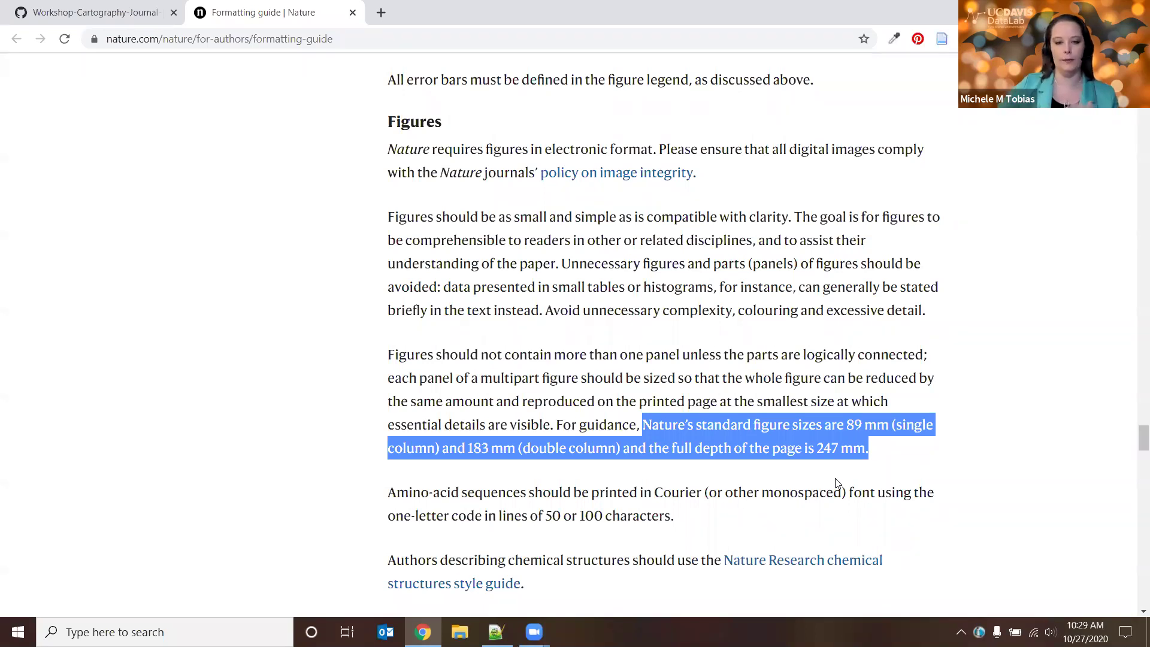
left_click(880, 458)
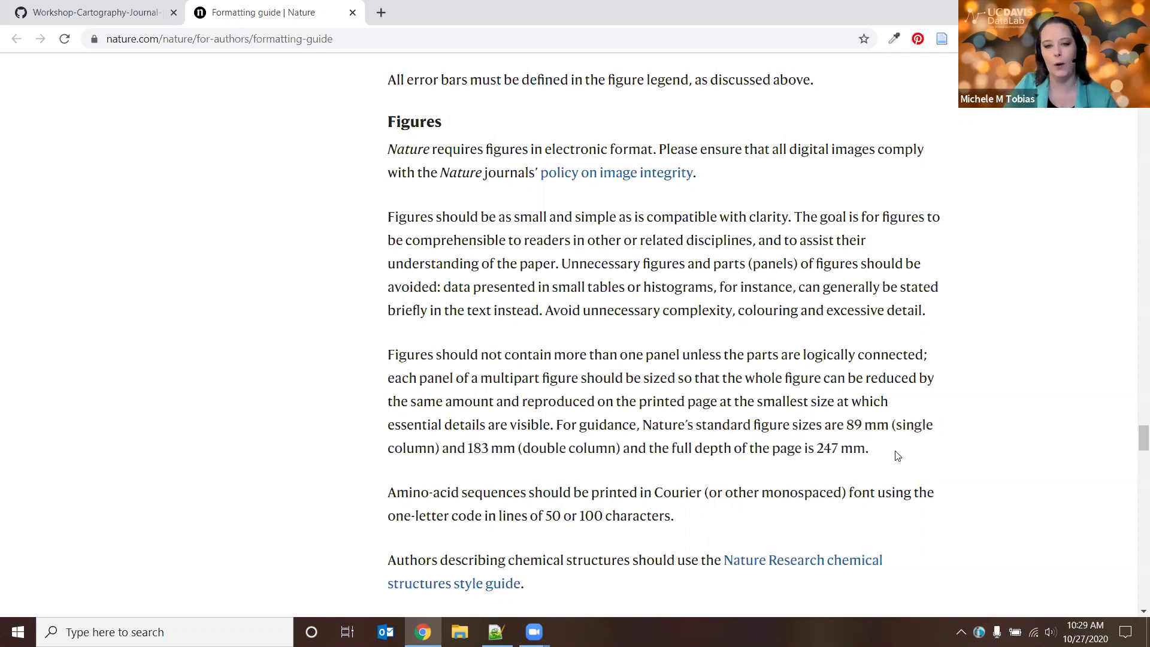
Review the "Amino-acid sequences" font rule, briefly highlighting its subject, and the brief guidance for figure preparation on lettering, units, scale bars and layering
scroll(935, 477, "down", 3)
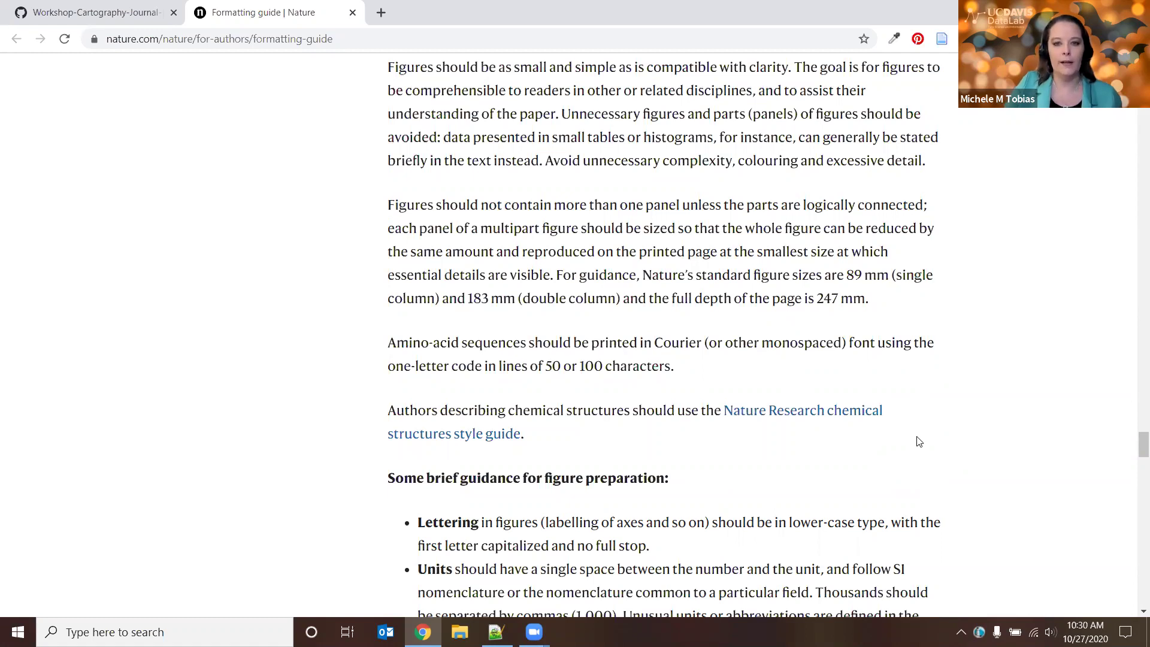
scroll(920, 442, "up", 1)
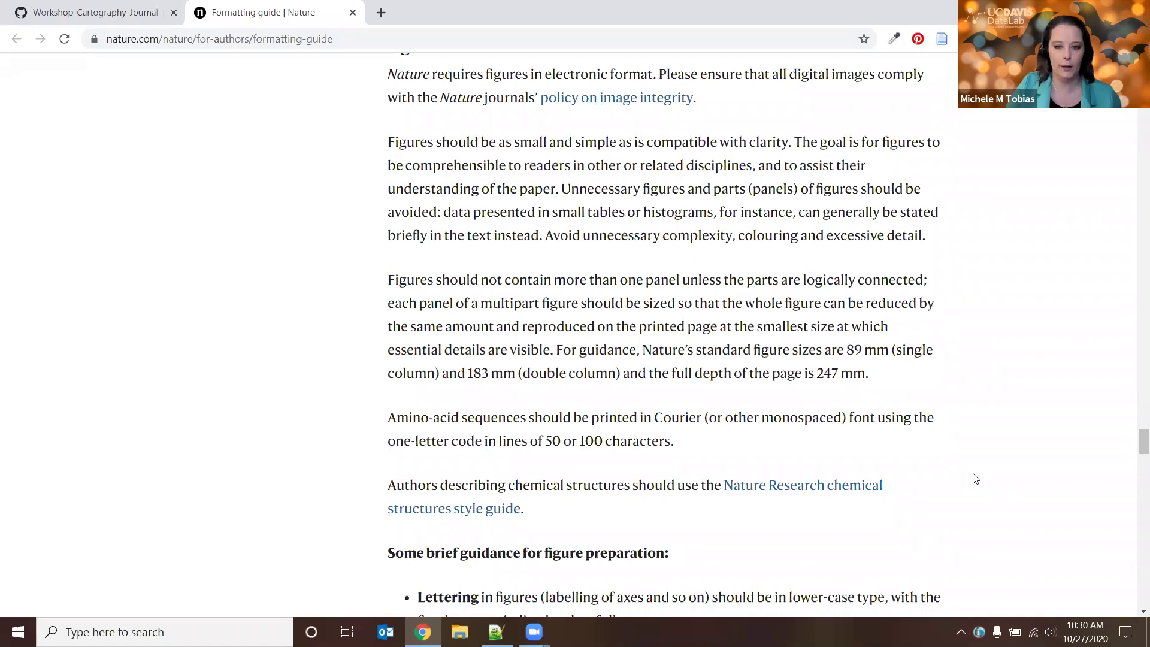
scroll(976, 479, "down", 3)
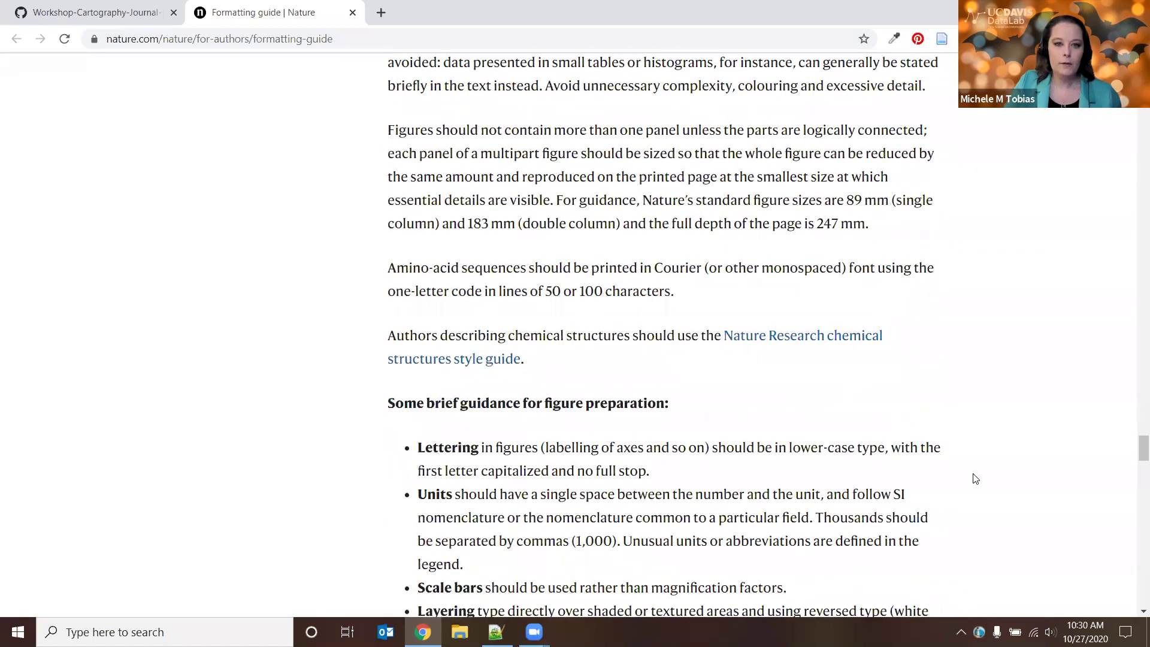
scroll(975, 479, "down", 1)
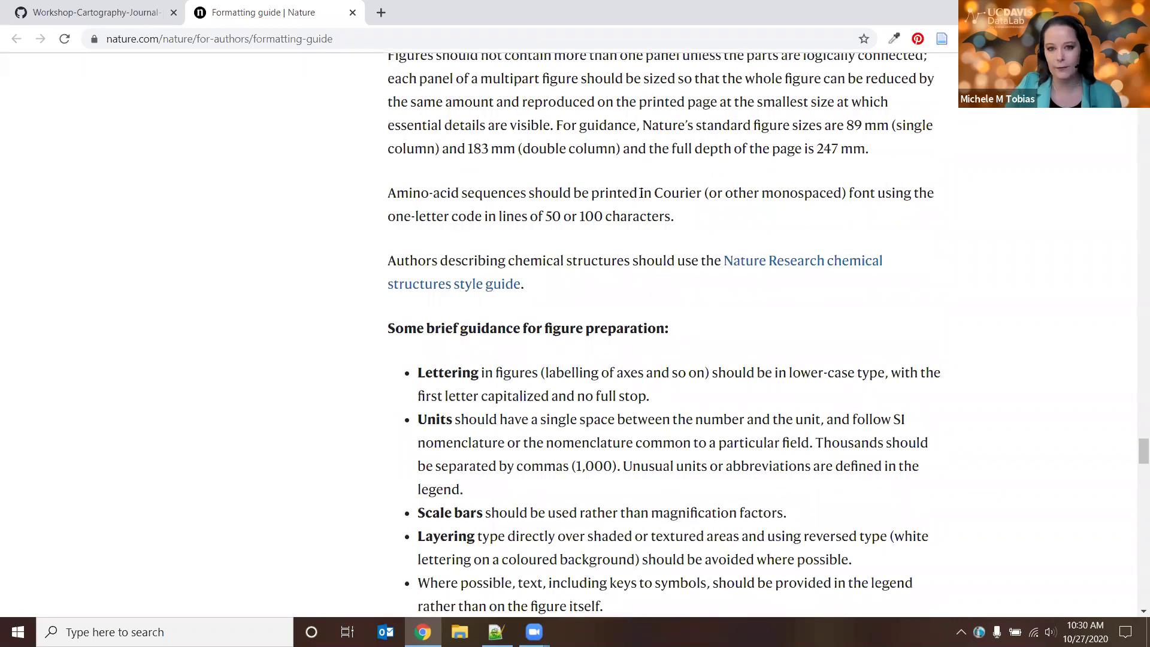
left_click_drag(388, 193, 526, 193)
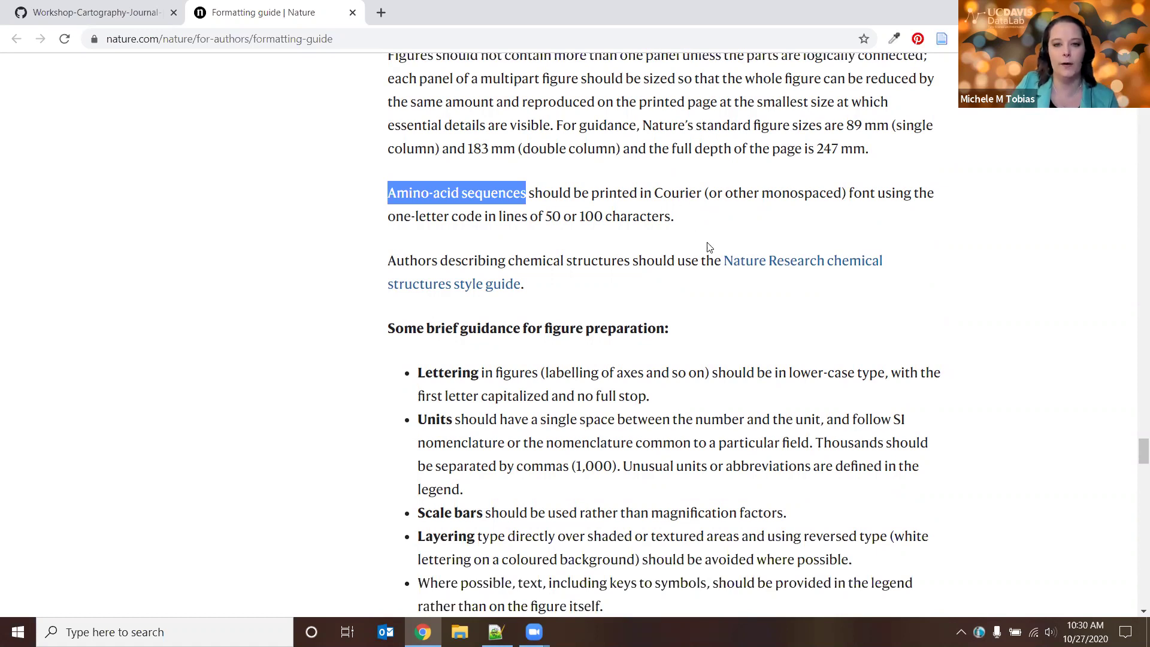
left_click(722, 247)
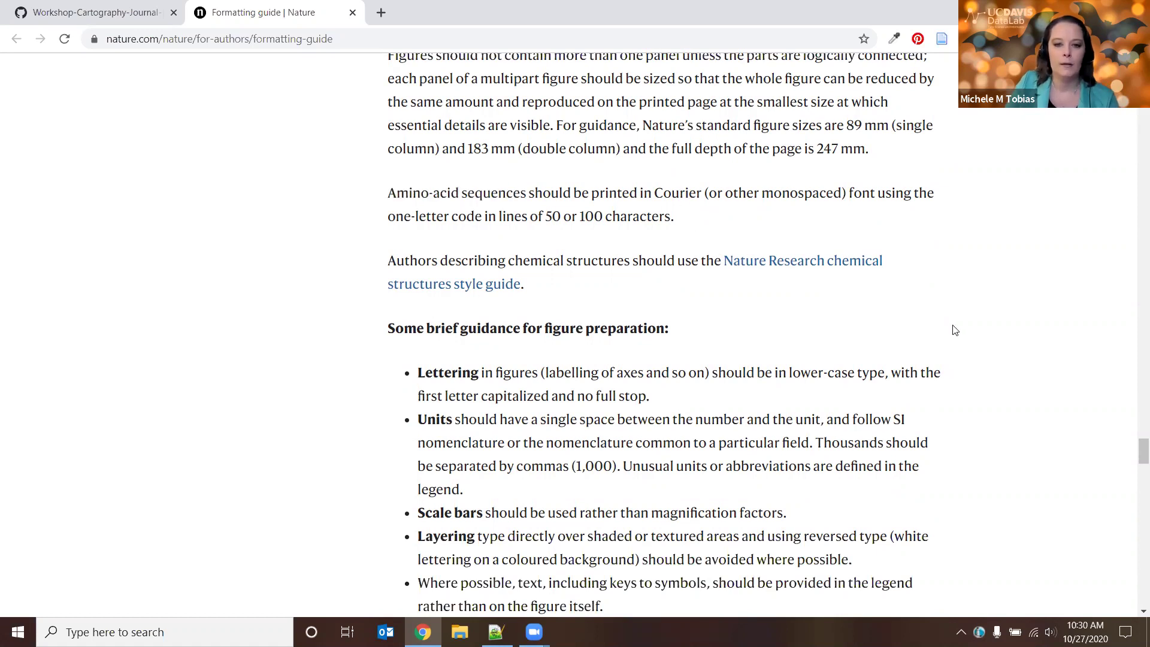
scroll(955, 330, "down", 4)
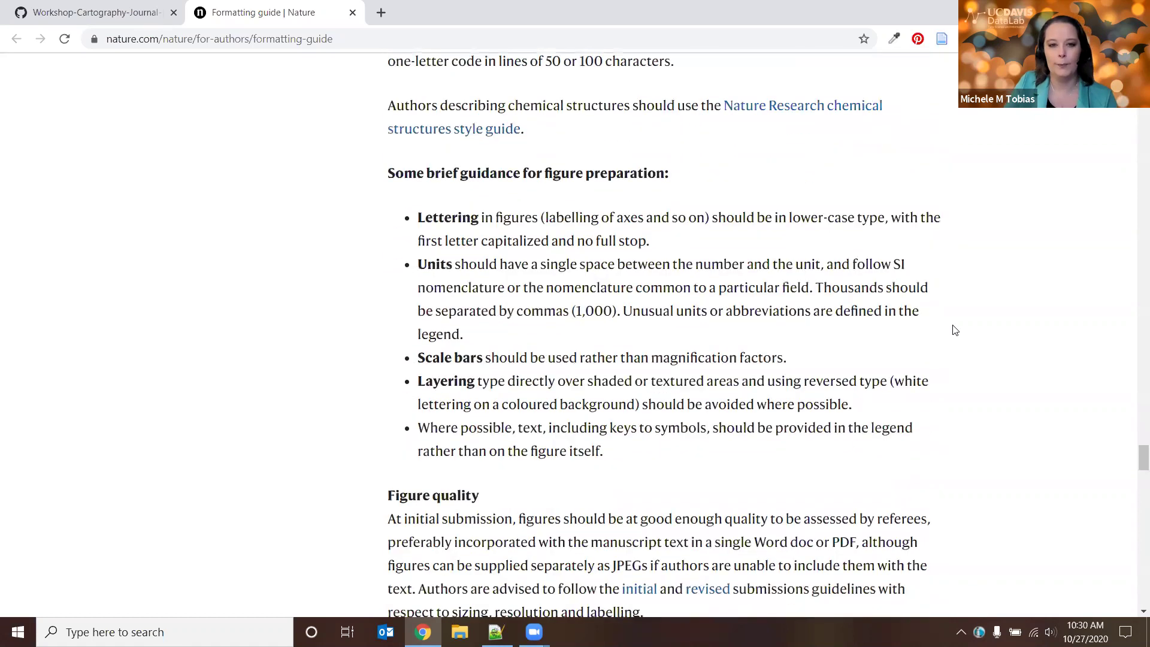
scroll(954, 332, "up", 1)
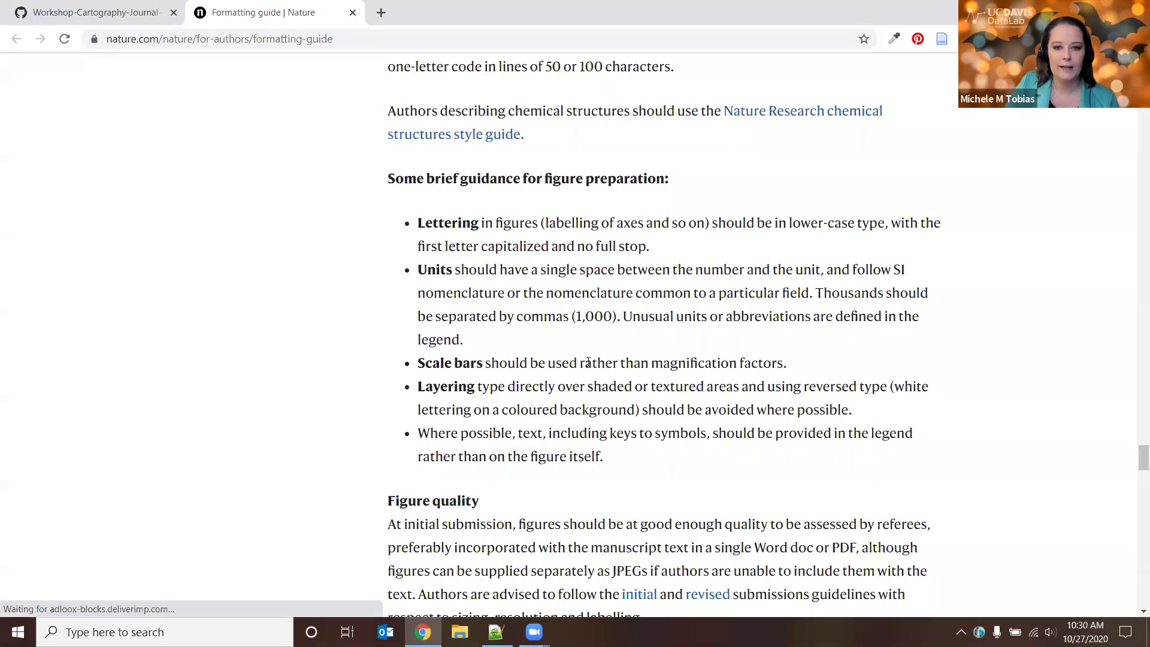
Read the guide's sections on figure quality, third party rights, figure costs and production-quality figures
scroll(818, 355, "down", 3)
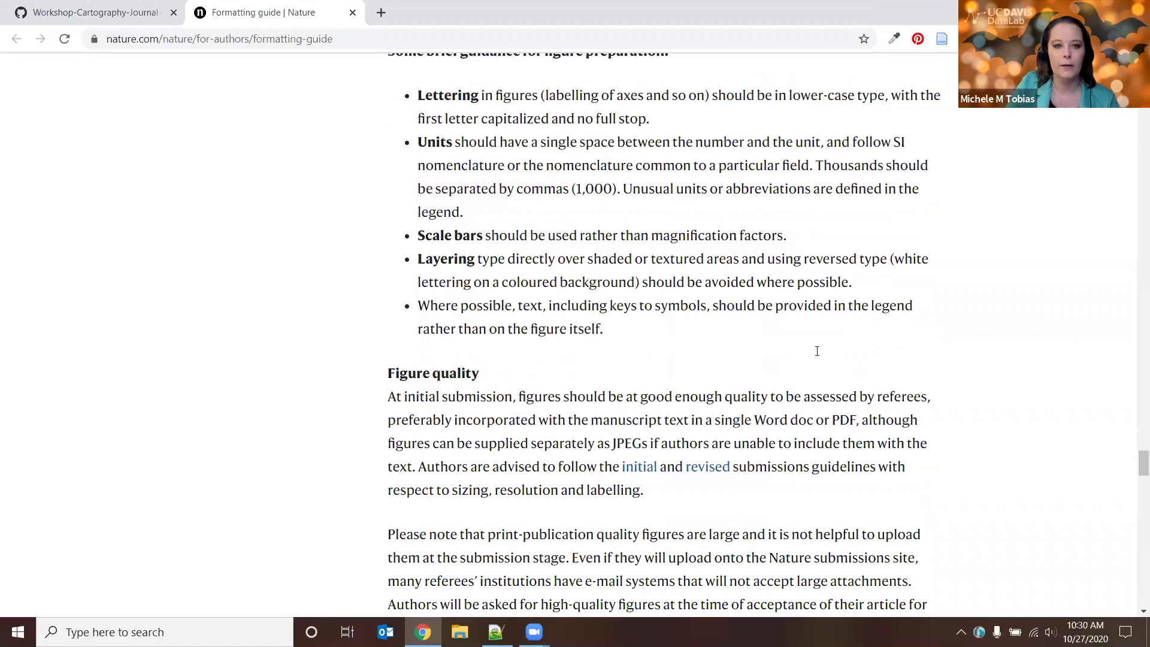
scroll(818, 351, "down", 6)
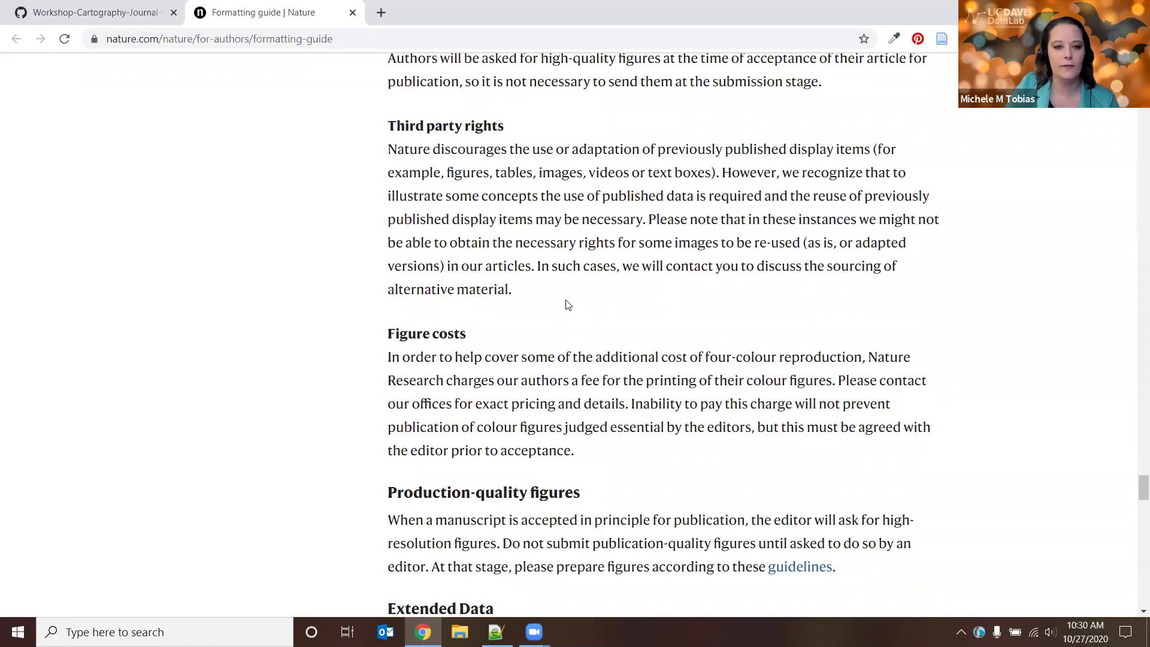
scroll(573, 306, "down", 2)
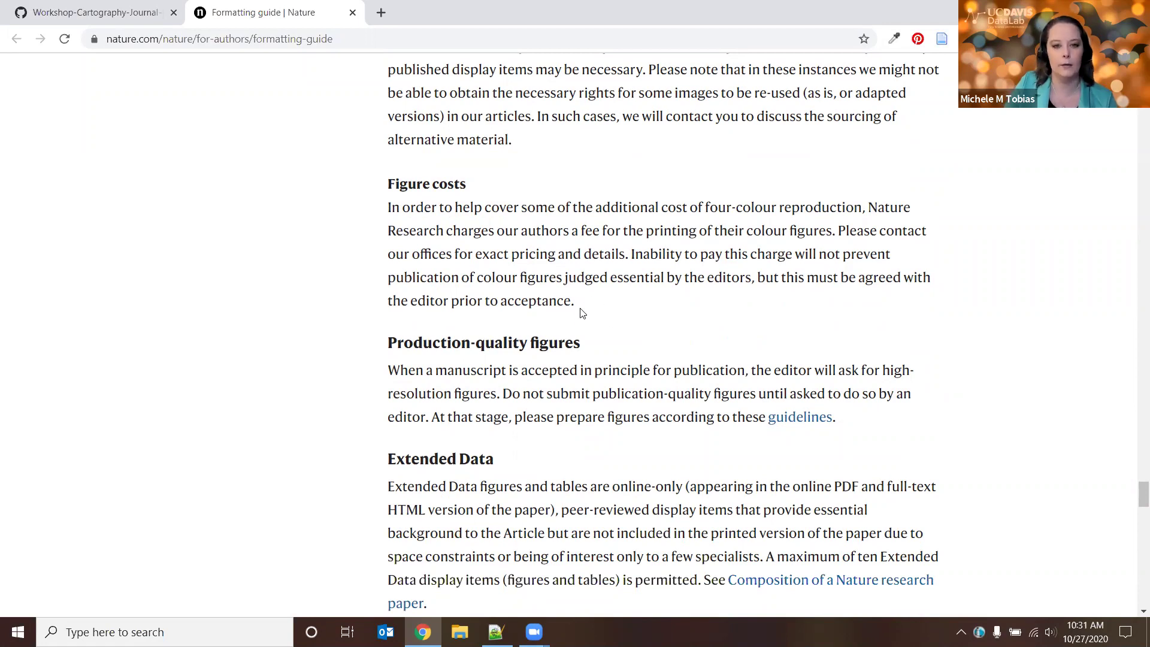
scroll(583, 313, "down", 1)
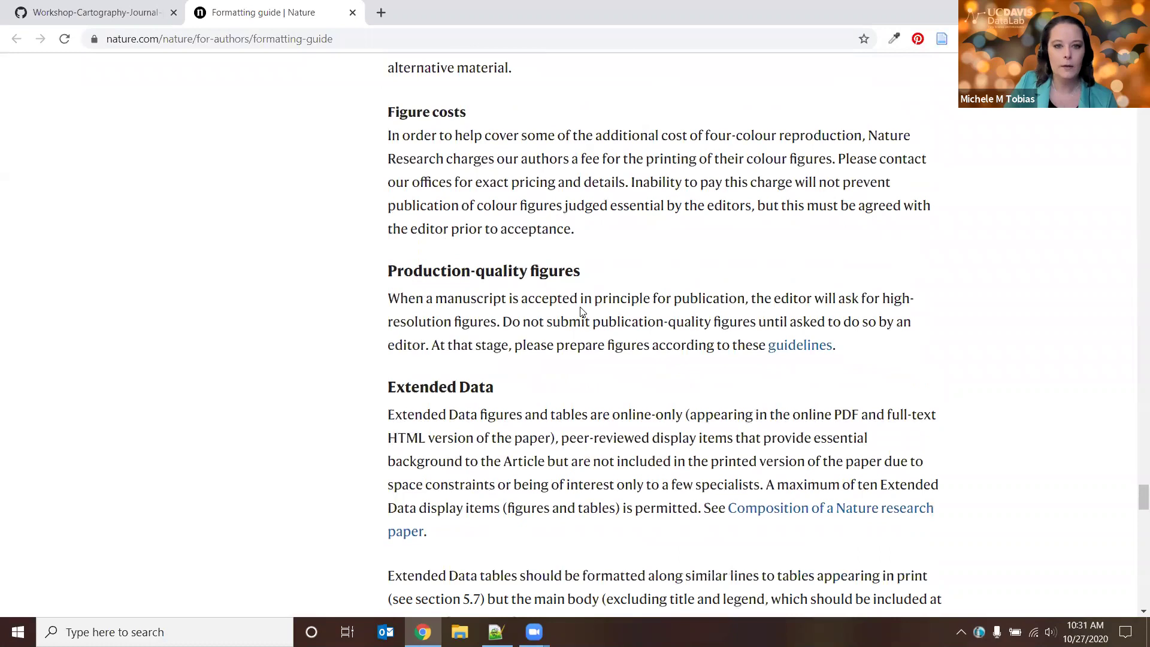
Look through the formatting guide's Extended Data, Supplementary Information, chemical structures and Submission sections
scroll(583, 313, "down", 1)
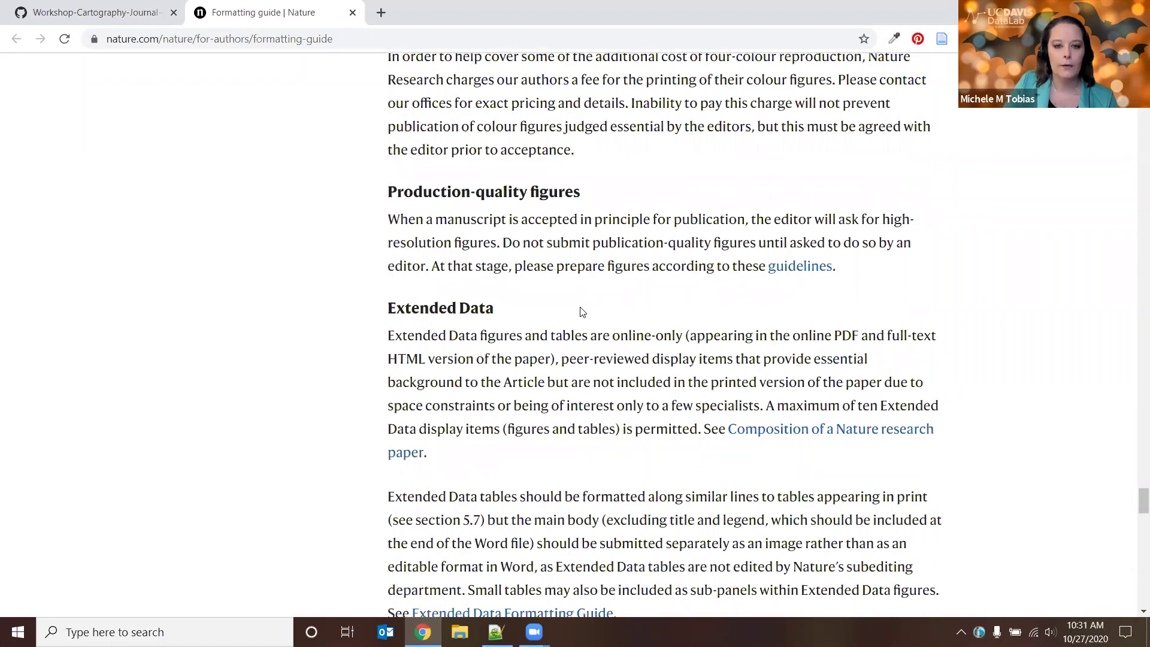
scroll(582, 313, "down", 1)
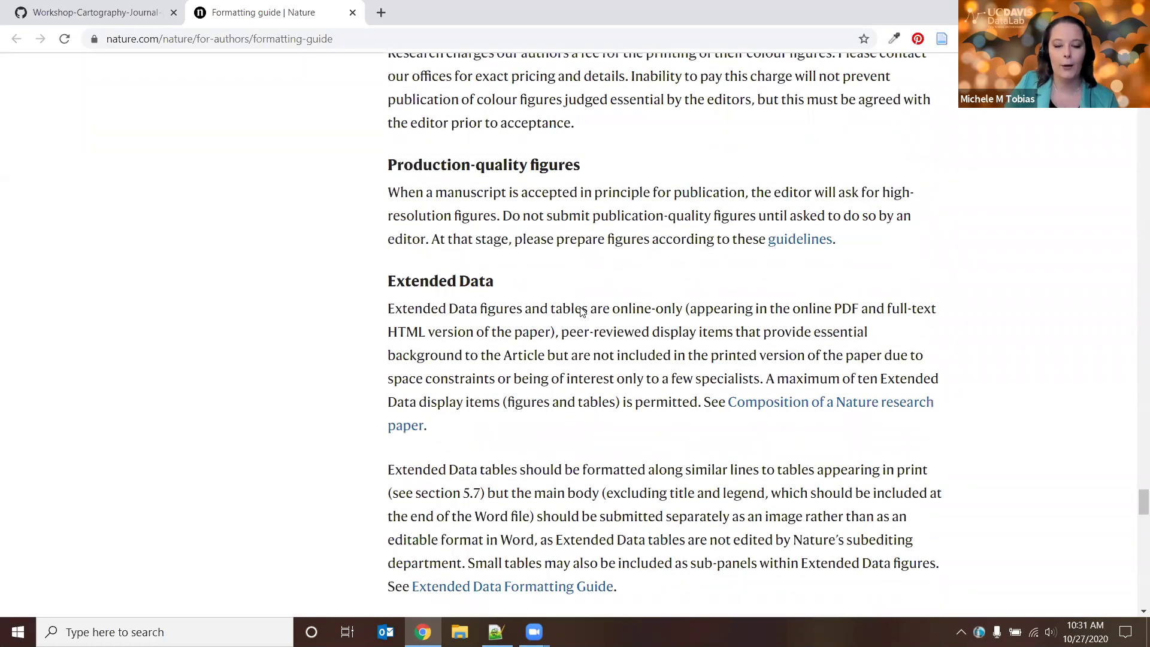
scroll(582, 311, "down", 6)
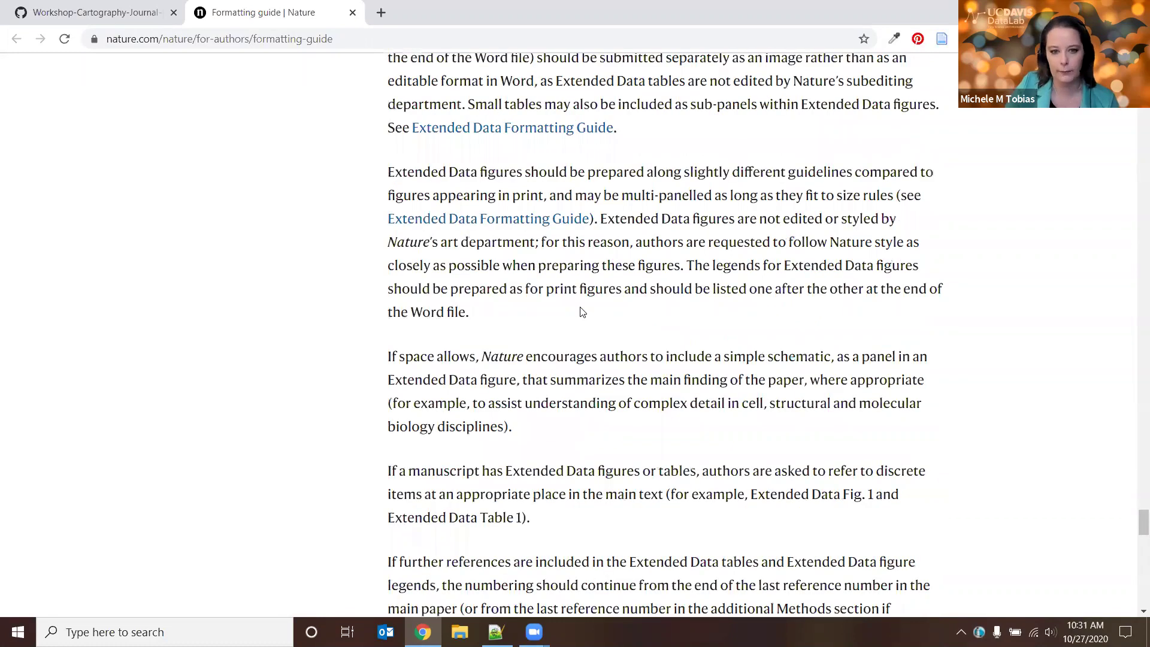
scroll(583, 312, "down", 10)
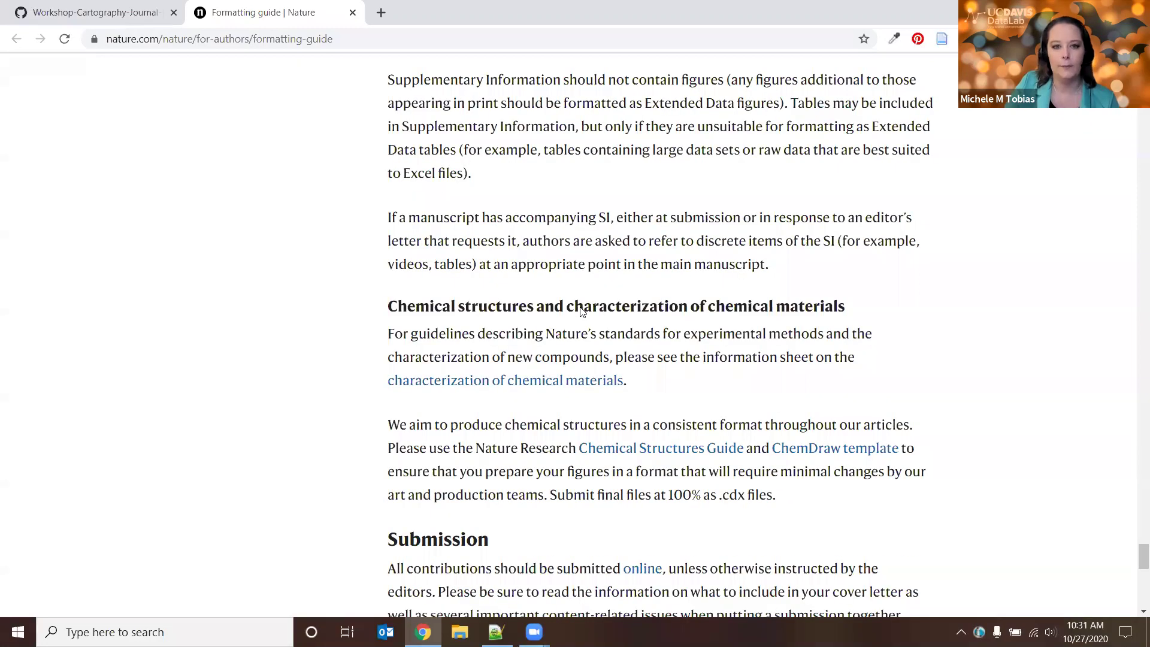
scroll(583, 312, "down", 6)
scroll(425, 226, "up", 3)
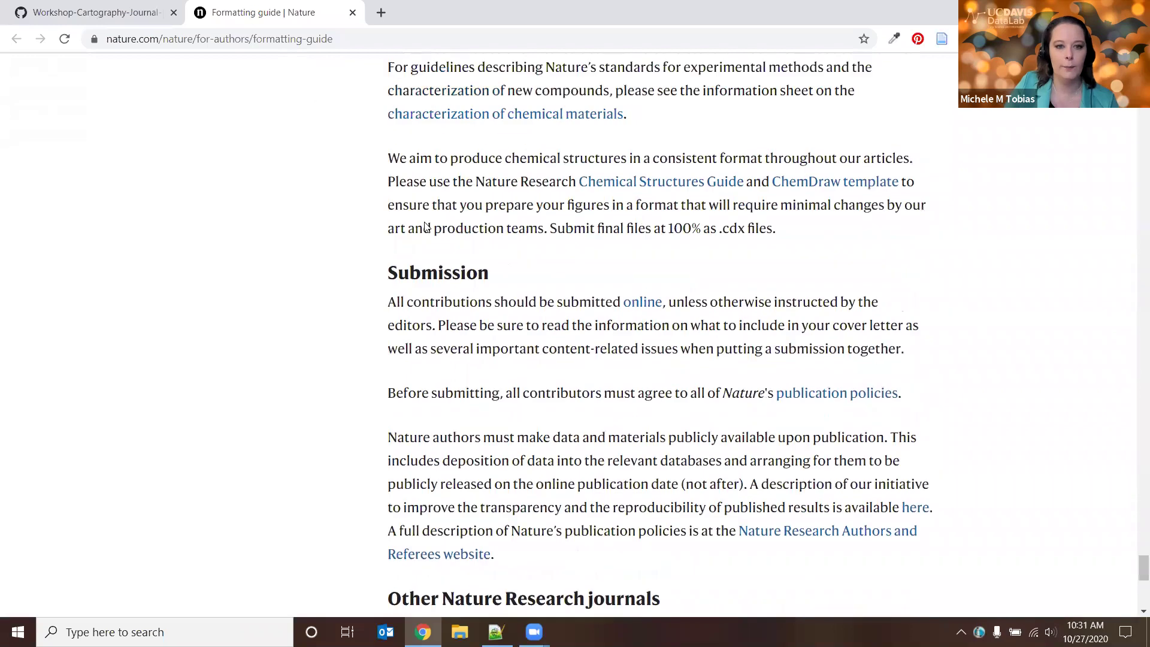
scroll(426, 226, "up", 2)
scroll(310, 259, "up", 5)
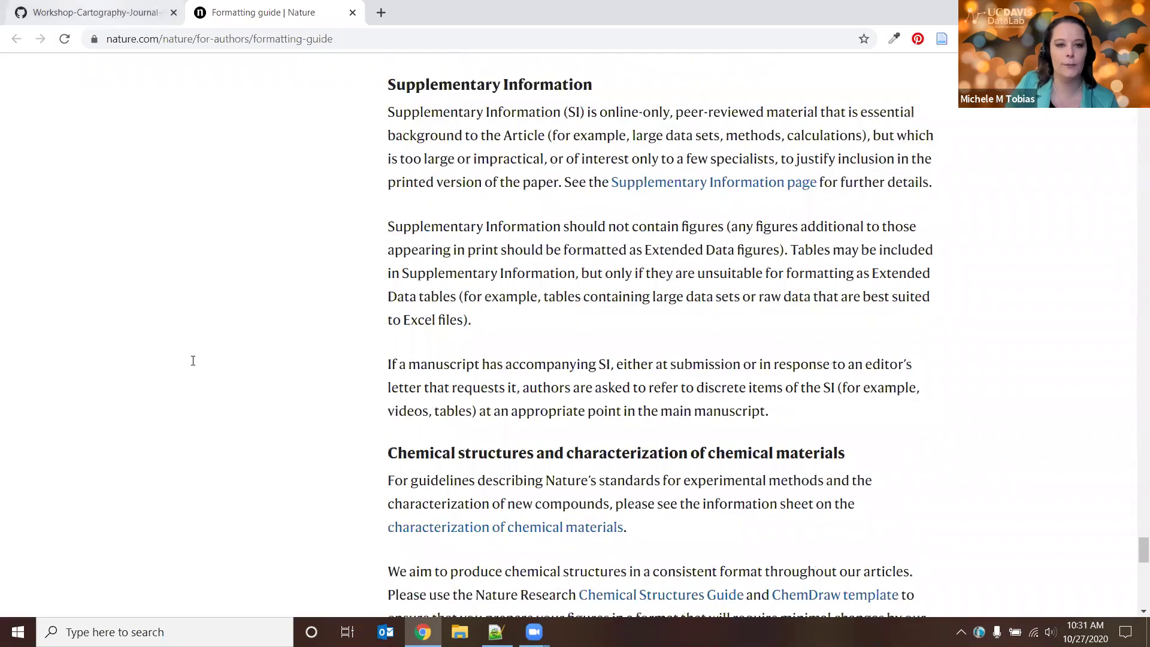
Return to the workshop README and review its list of journal art specifications, from maximum figure size to other limitations
key("ctrl+Tab")
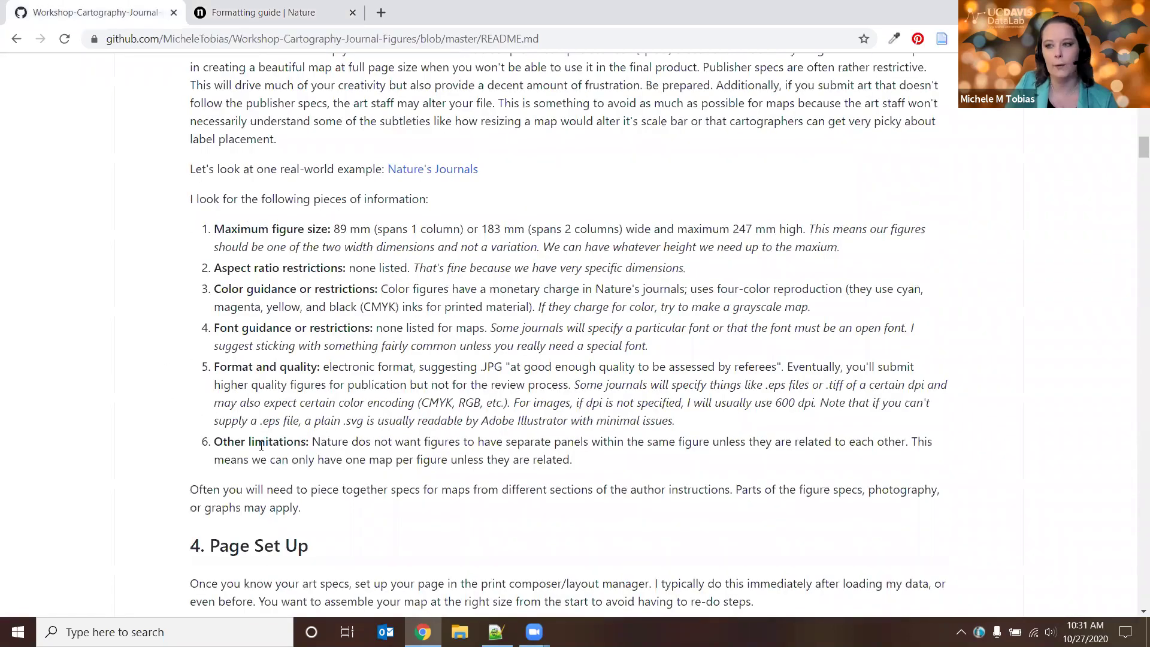
scroll(326, 456, "down", 1)
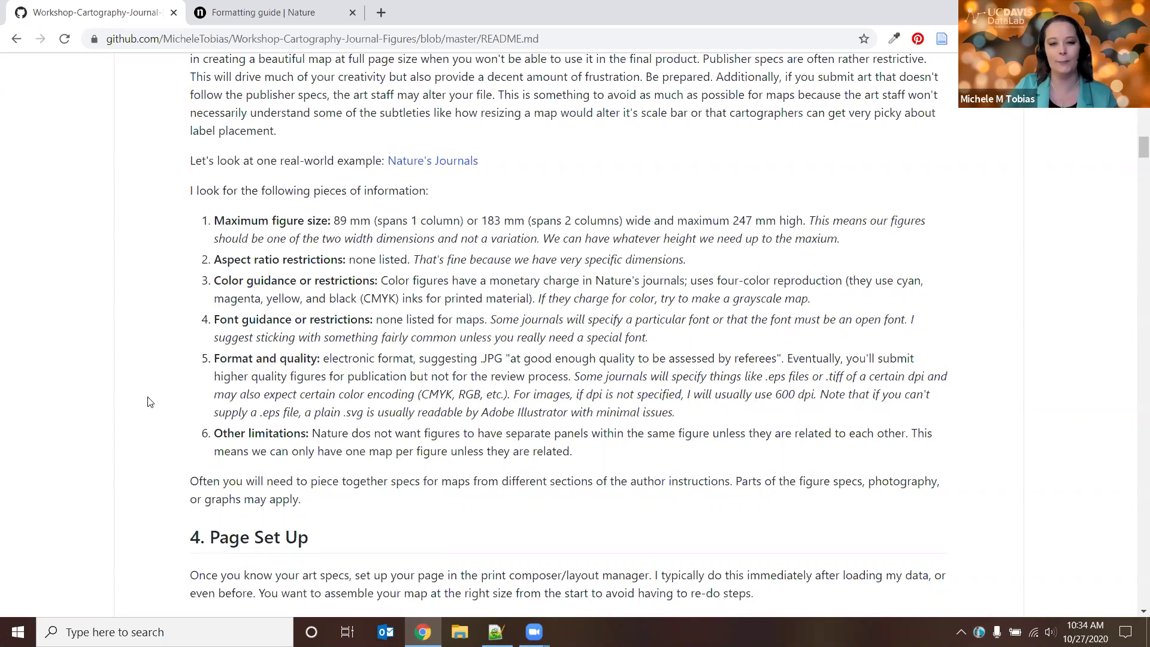
scroll(150, 401, "down", 3)
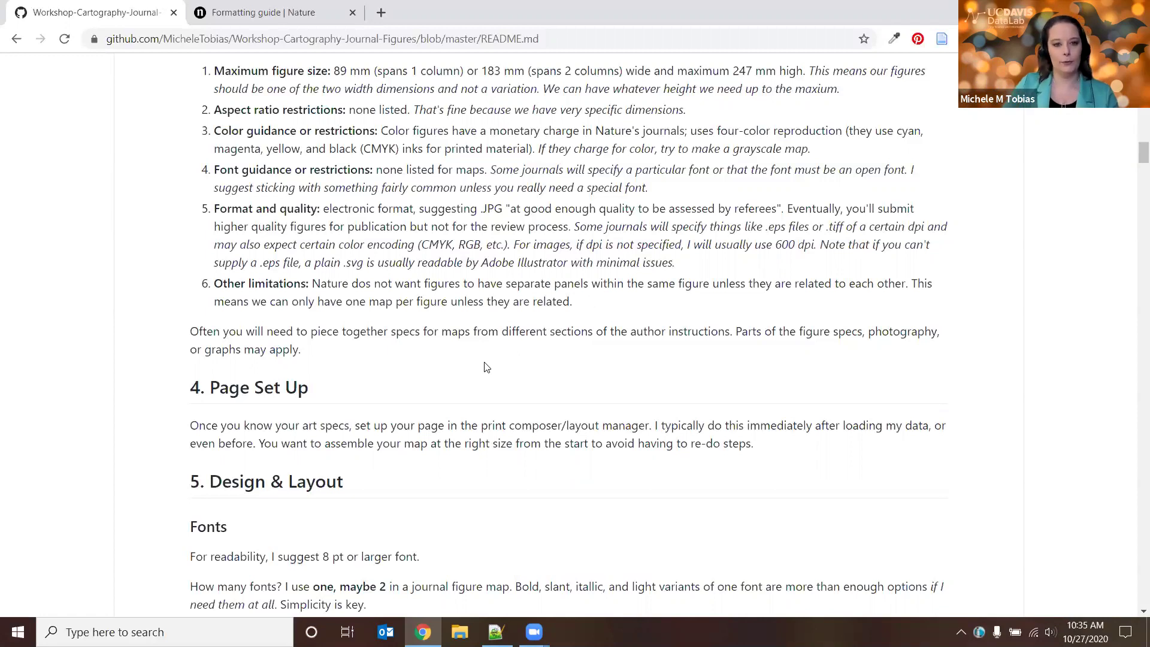
scroll(496, 370, "up", 4)
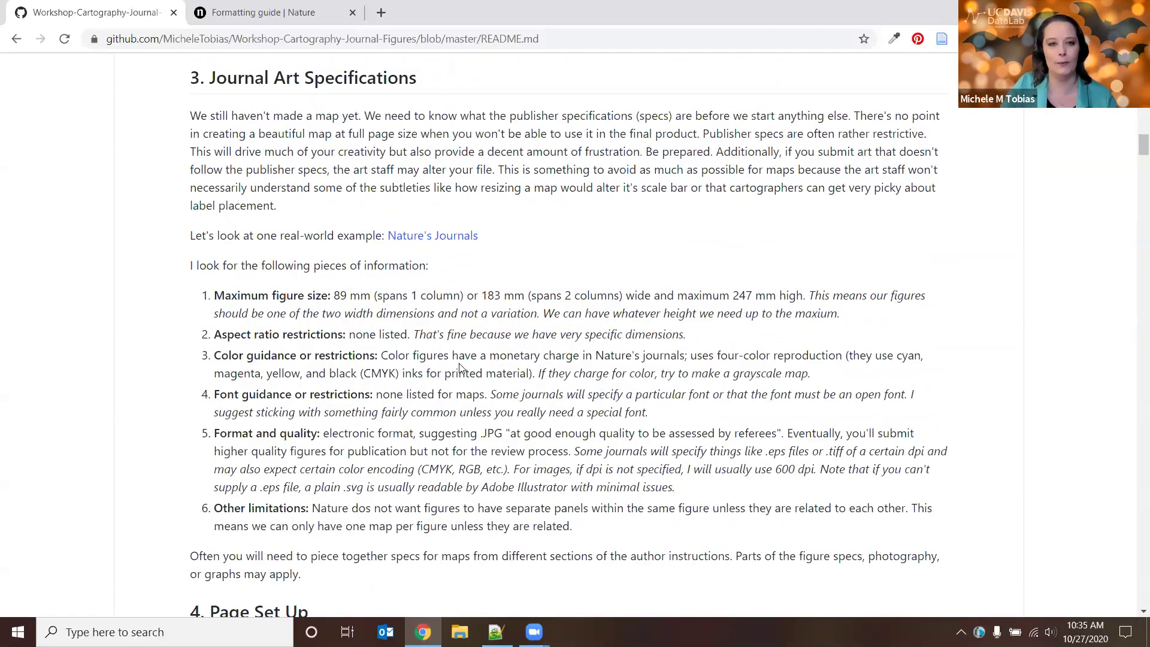
scroll(460, 366, "down", 1)
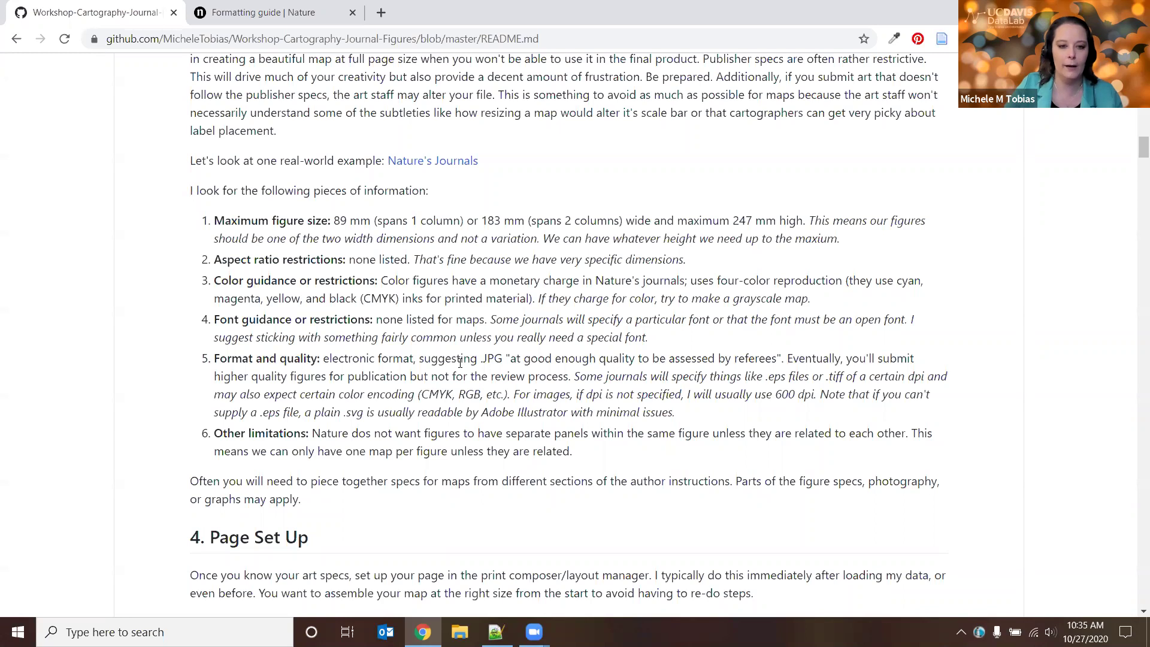
scroll(459, 362, "down", 2)
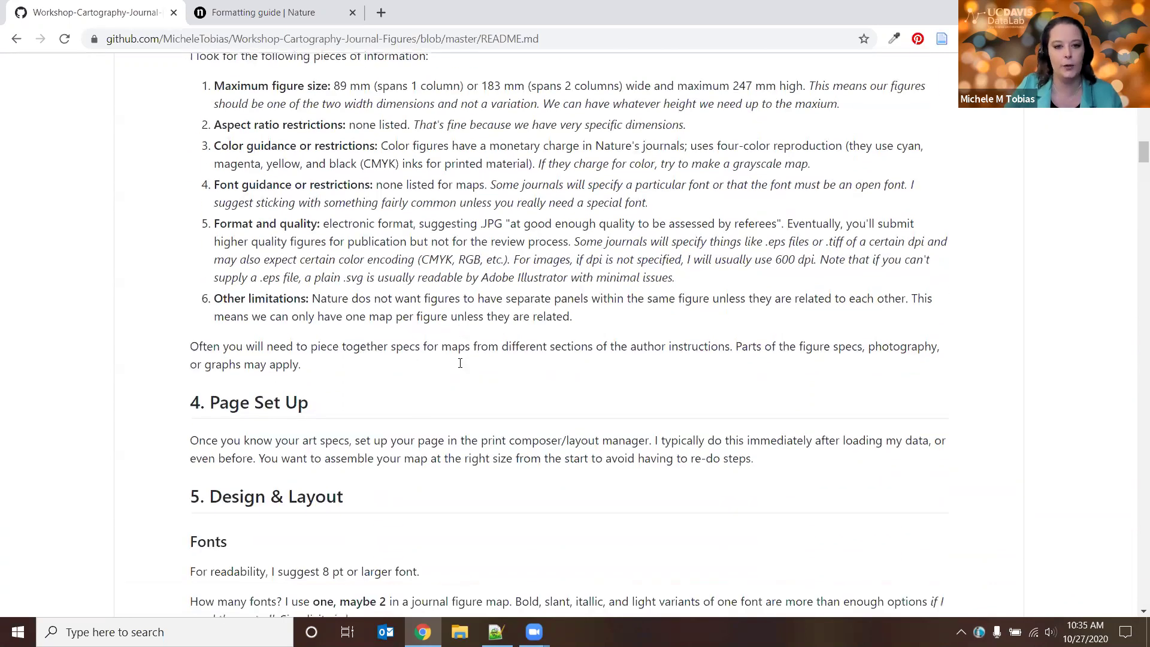
Read the Page Set Up and Fonts sections, highlighting the paragraph on being careful when downloading fonts, then clear the highlight
scroll(460, 363, "down", 2)
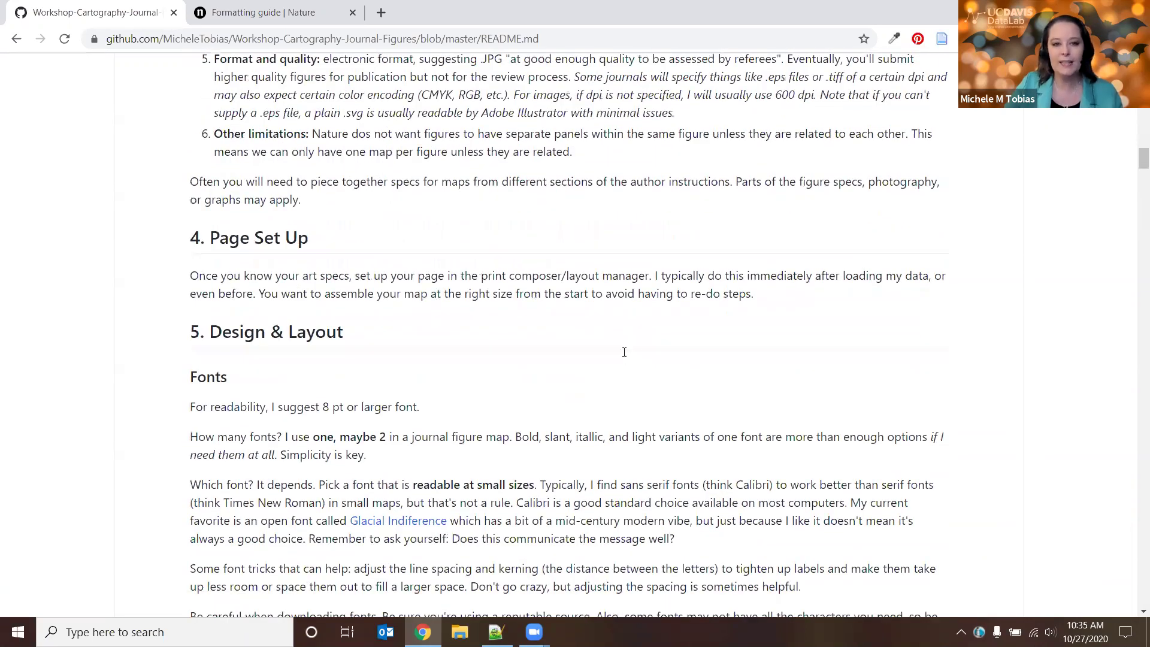
scroll(624, 353, "down", 1)
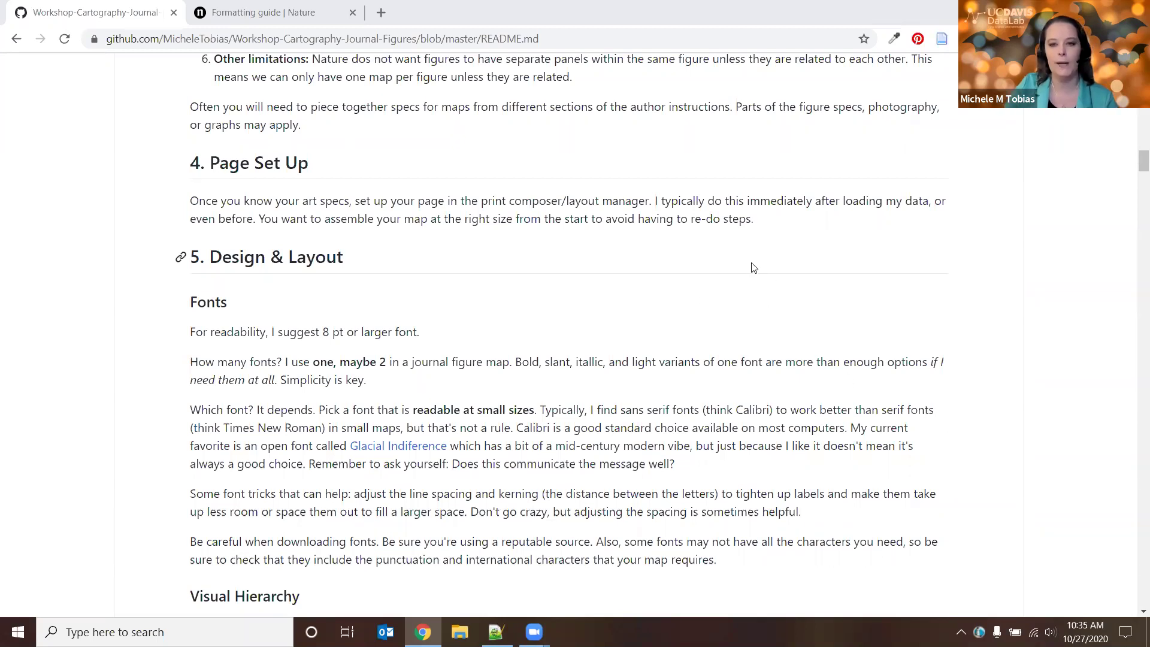
scroll(859, 302, "down", 1)
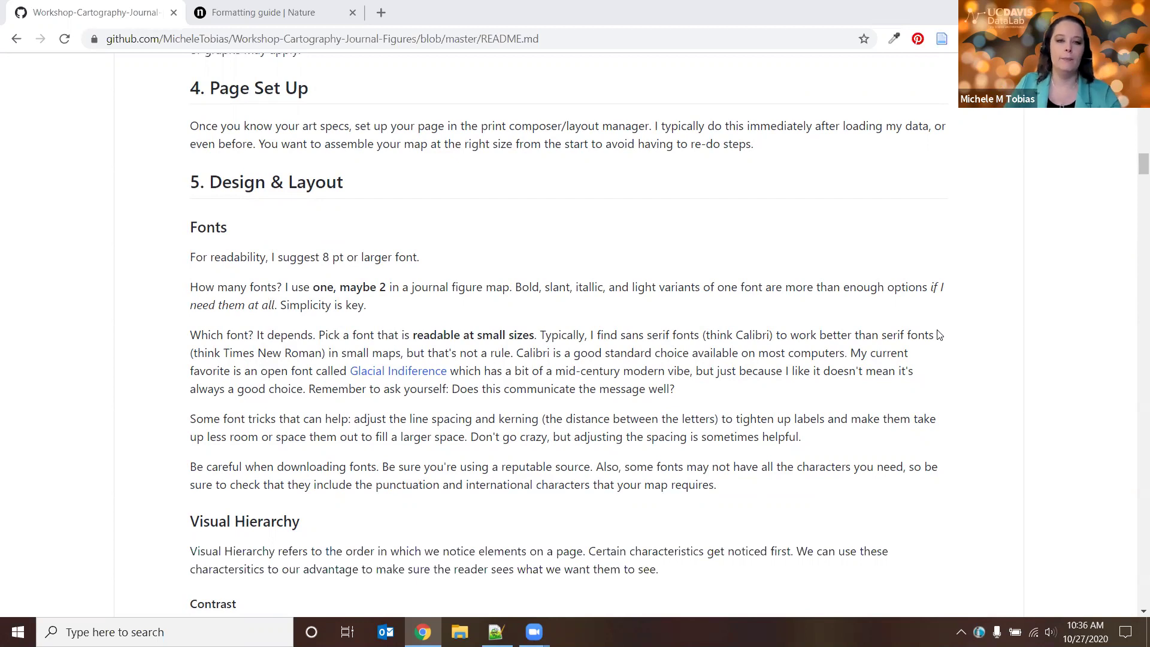
scroll(940, 335, "down", 1)
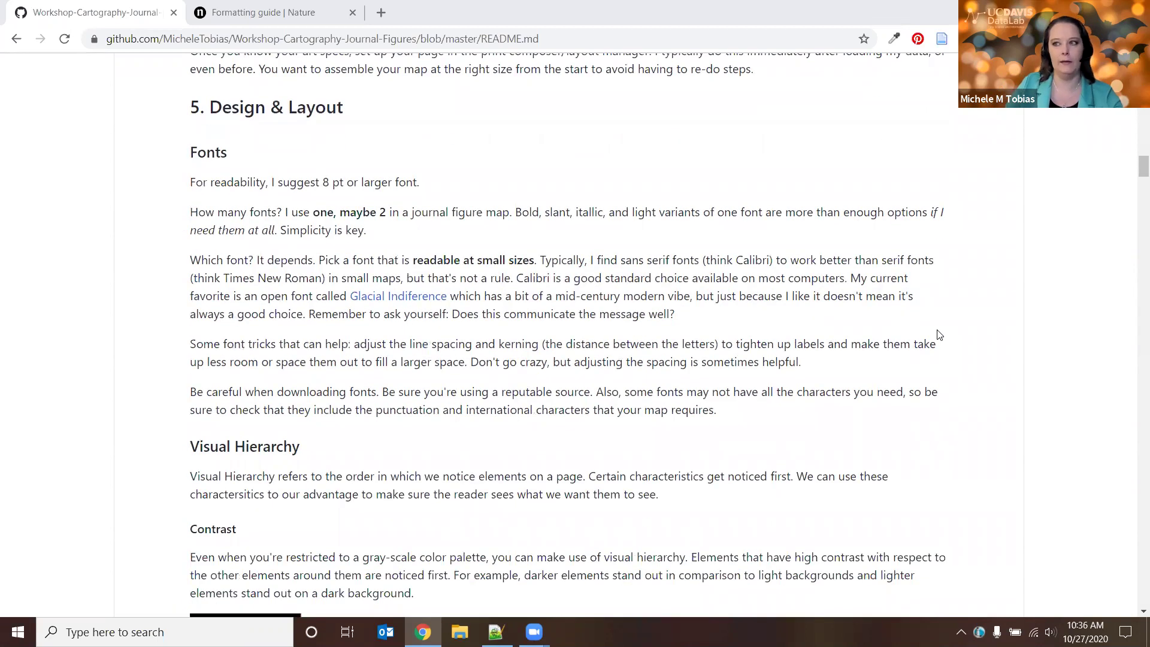
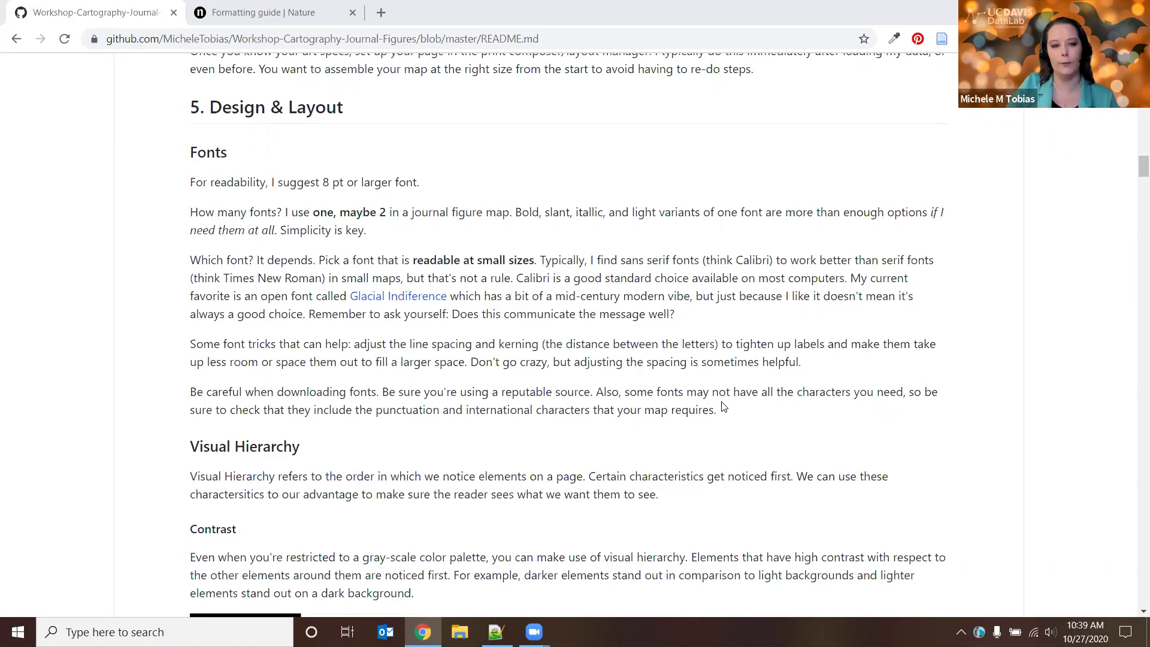
scroll(721, 406, "down", 2)
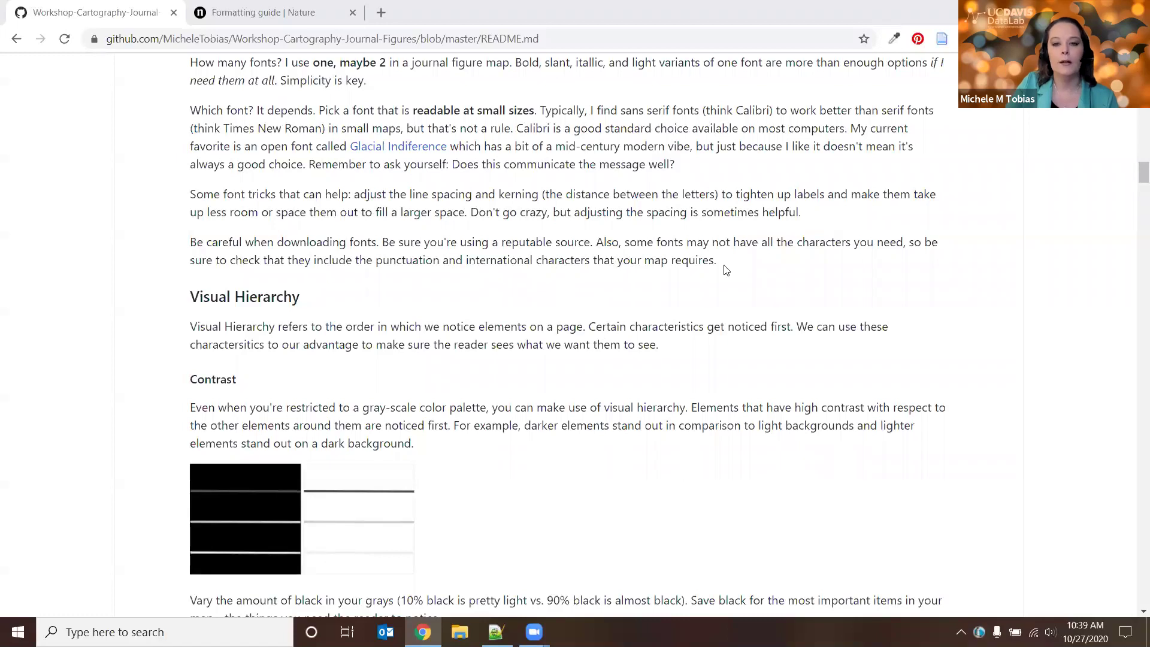
left_click_drag(190, 242, 751, 263)
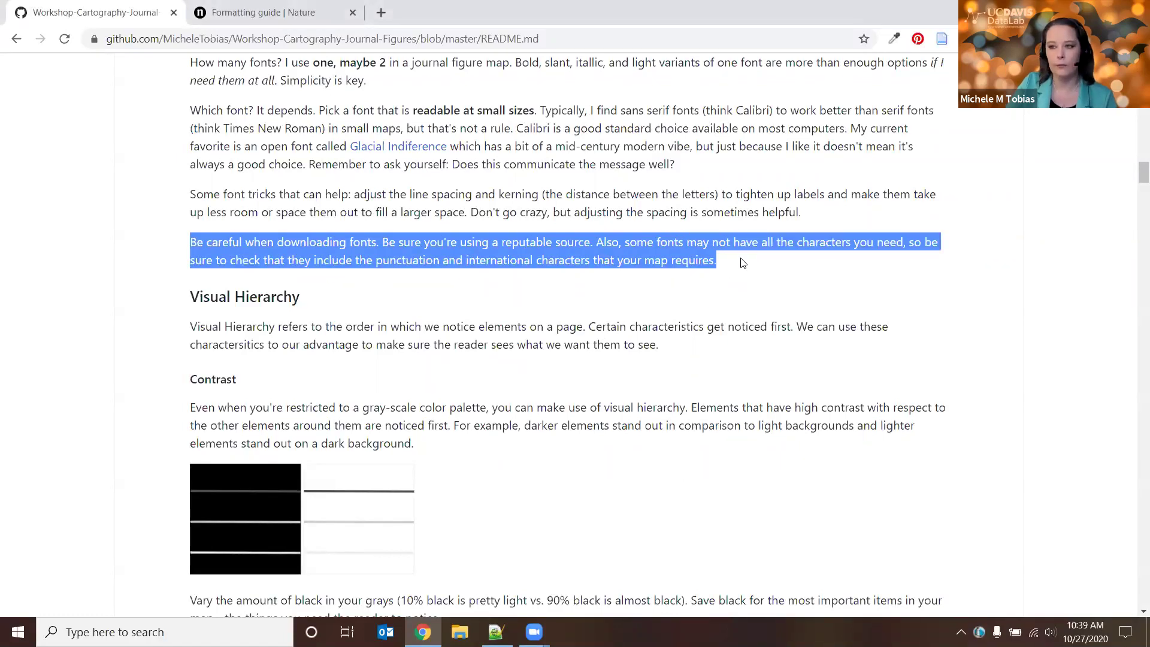
left_click(733, 264)
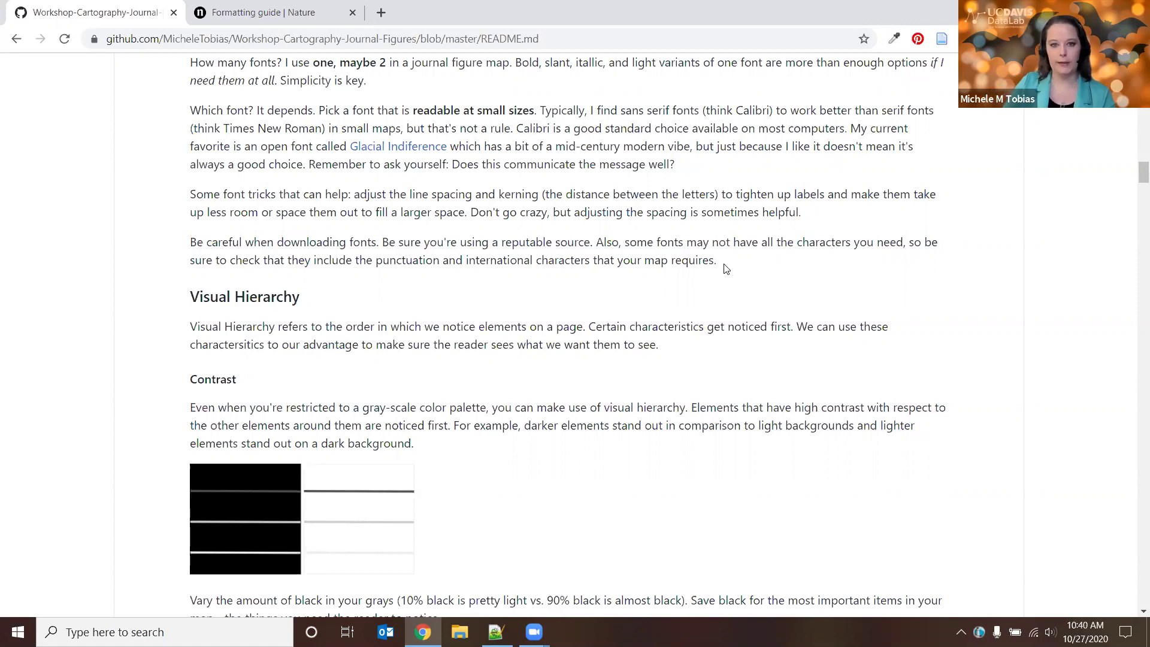
Review the Visual Hierarchy section's explanations of contrast and size with their line, point and text illustrations
scroll(722, 267, "down", 3)
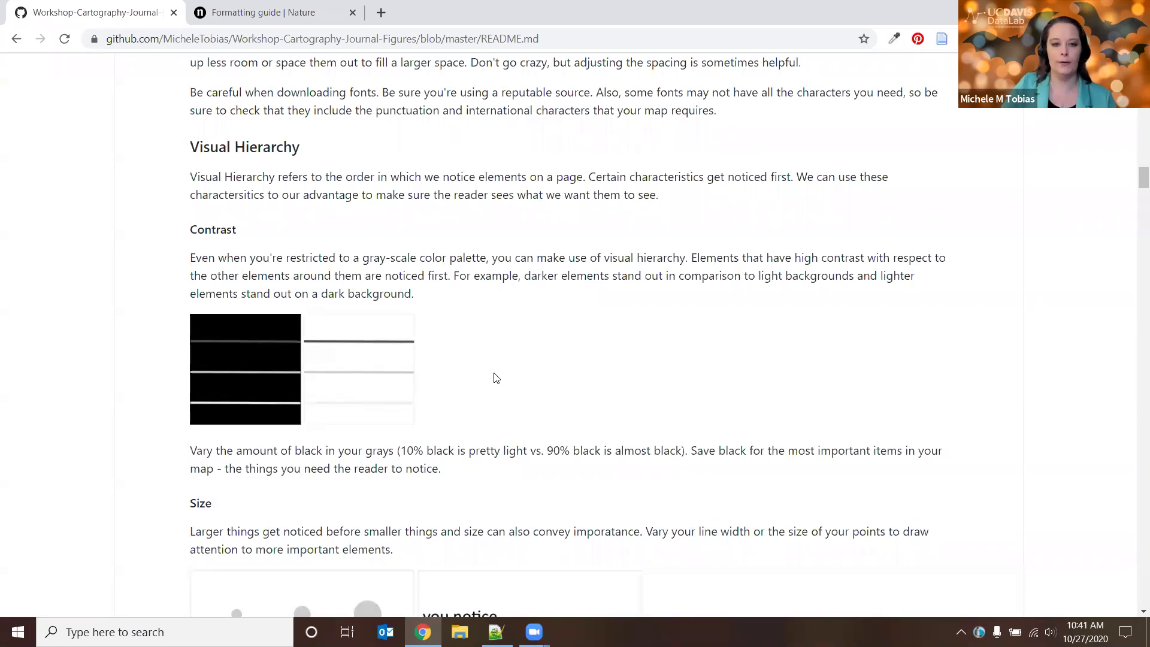
scroll(495, 378, "down", 1)
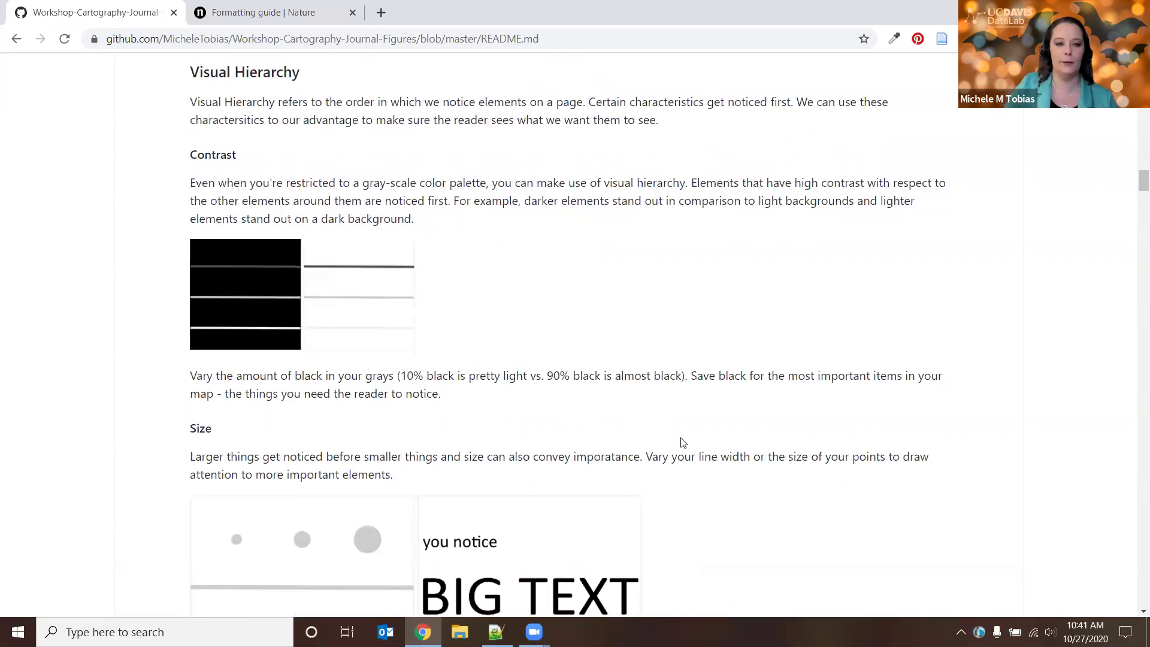
scroll(681, 440, "down", 3)
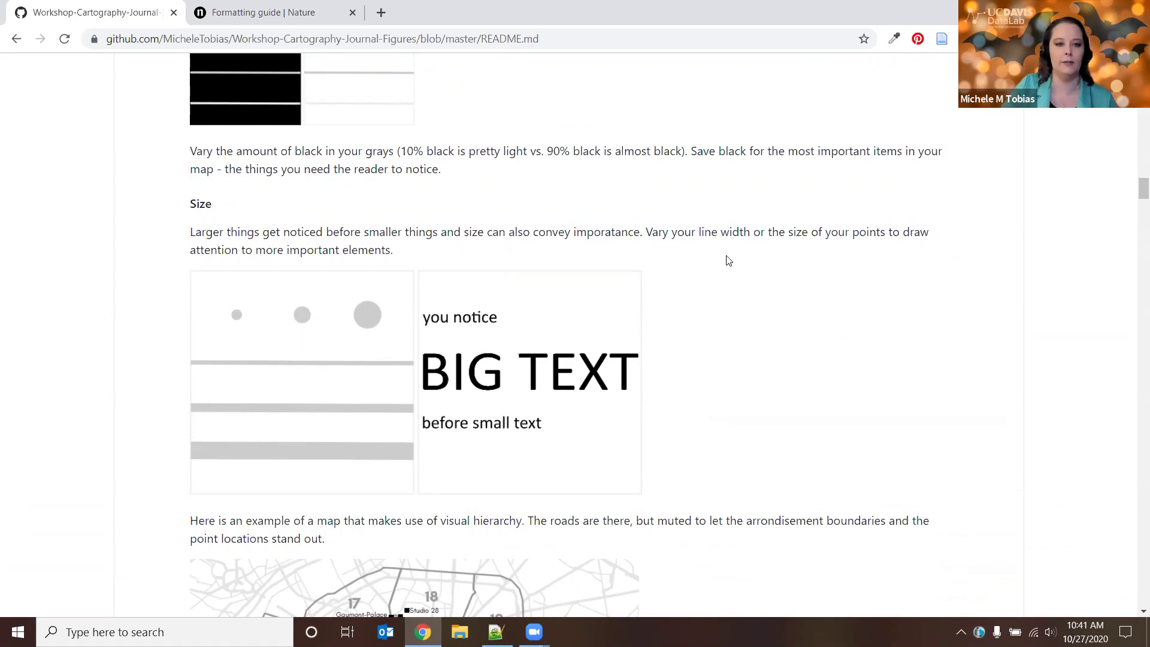
scroll(750, 298, "down", 1)
scroll(750, 298, "down", 1)
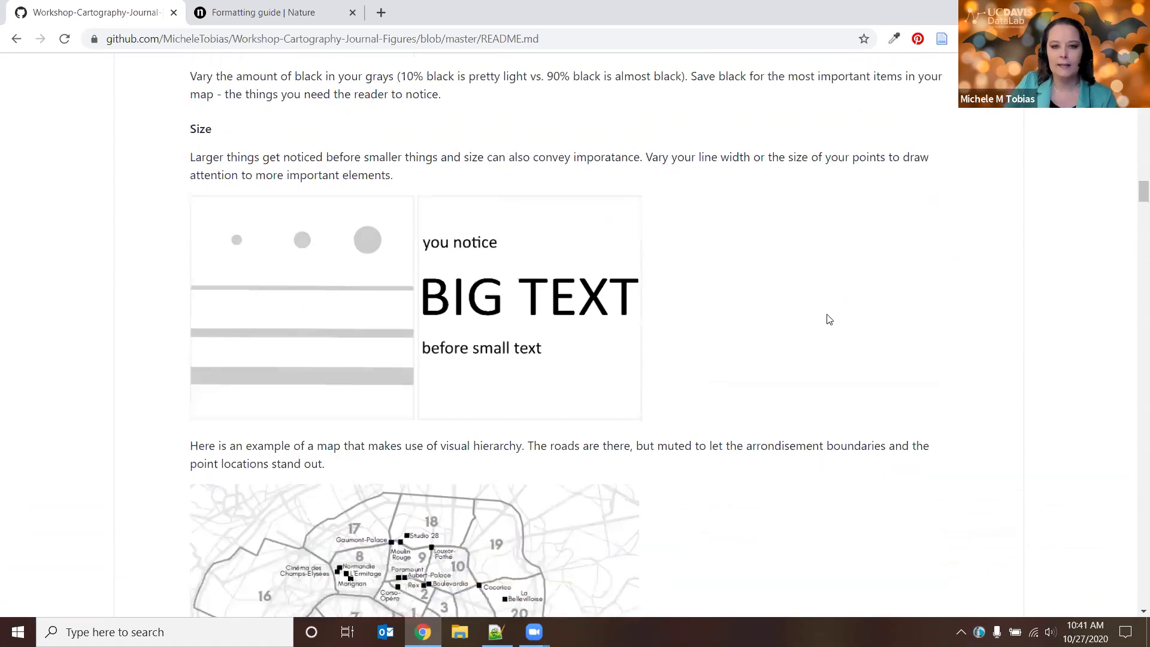
scroll(837, 318, "up", 1)
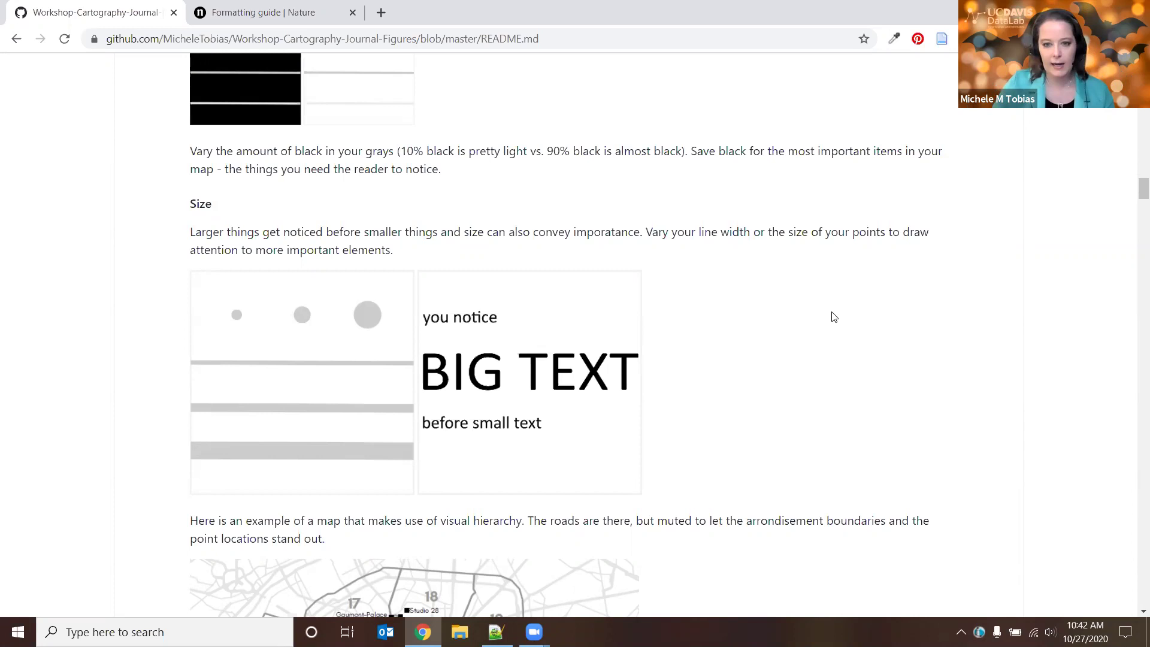
Examine the Paris arrondissement map and the Donner Pass railroad map as examples of visual hierarchy and limited color use
scroll(863, 304, "down", 2)
scroll(863, 305, "down", 3)
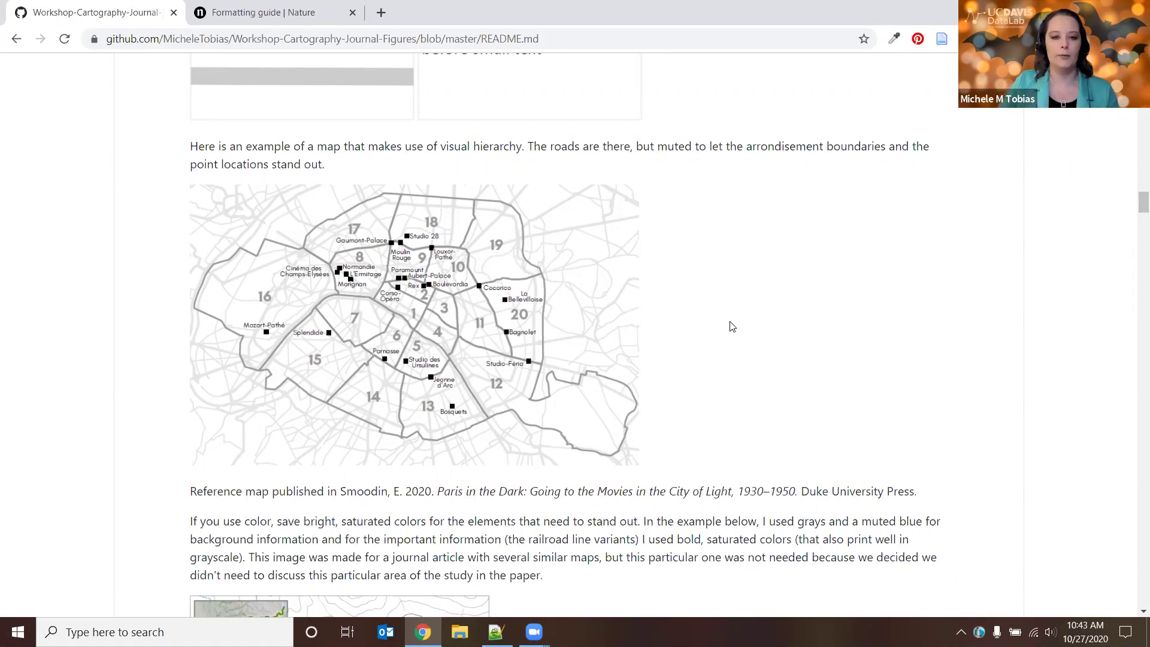
scroll(719, 312, "down", 1)
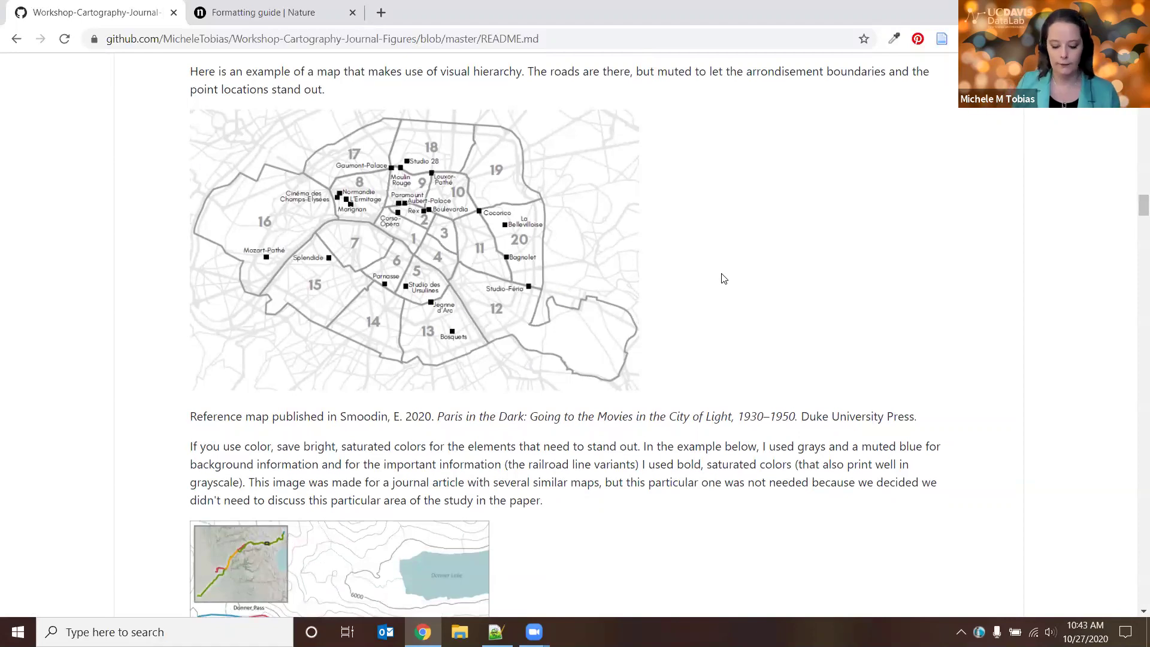
scroll(749, 264, "down", 1)
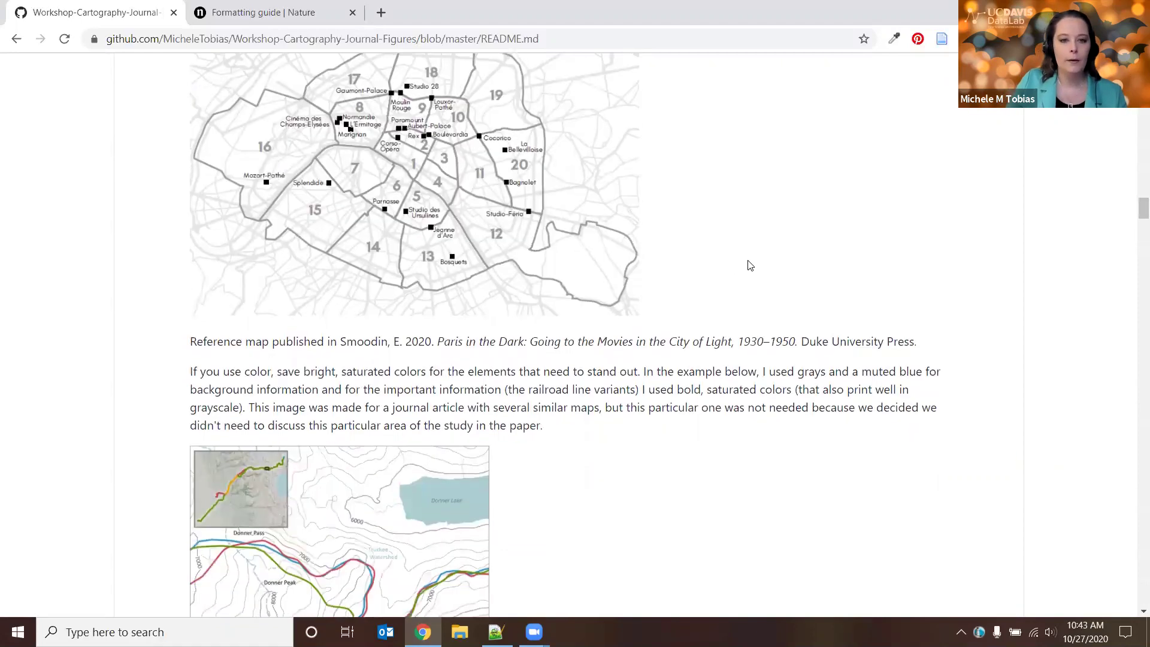
scroll(750, 265, "down", 1)
scroll(749, 260, "down", 1)
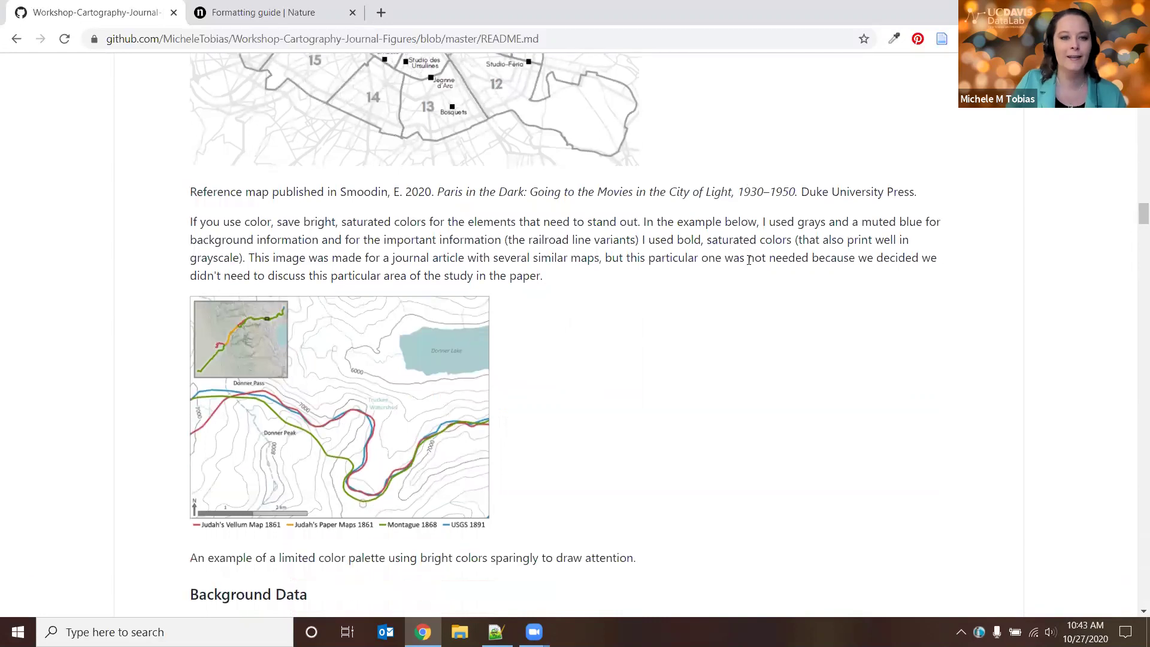
Read the Background Data section's advice on base maps, vector data and airphotos
scroll(749, 260, "down", 1)
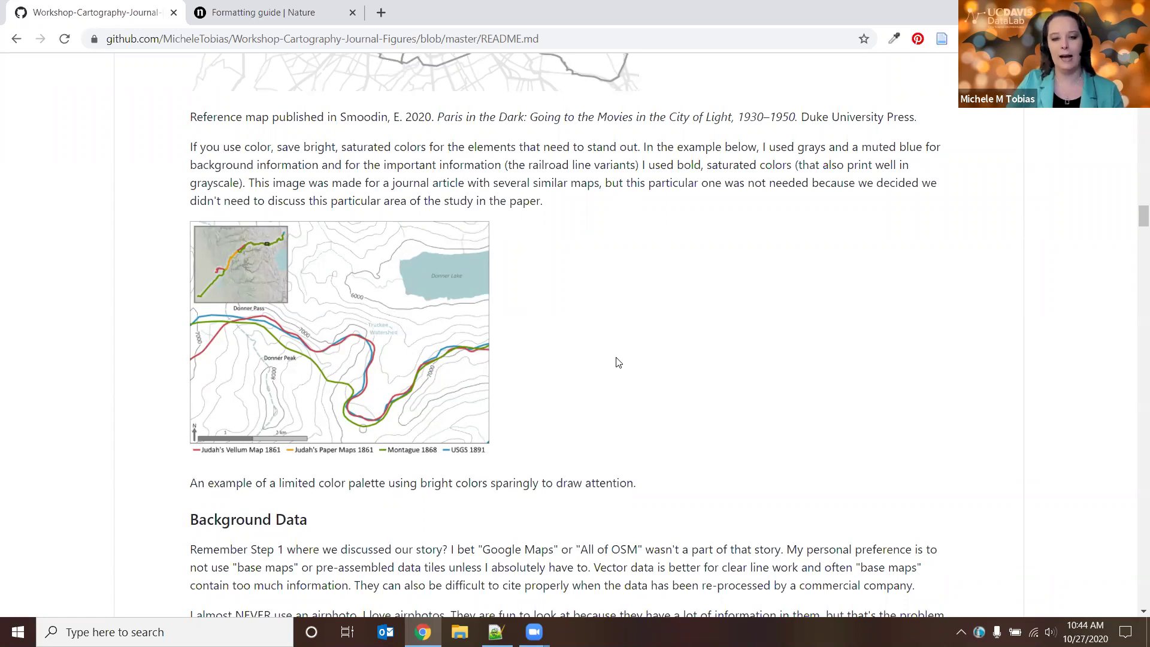
scroll(609, 355, "down", 4)
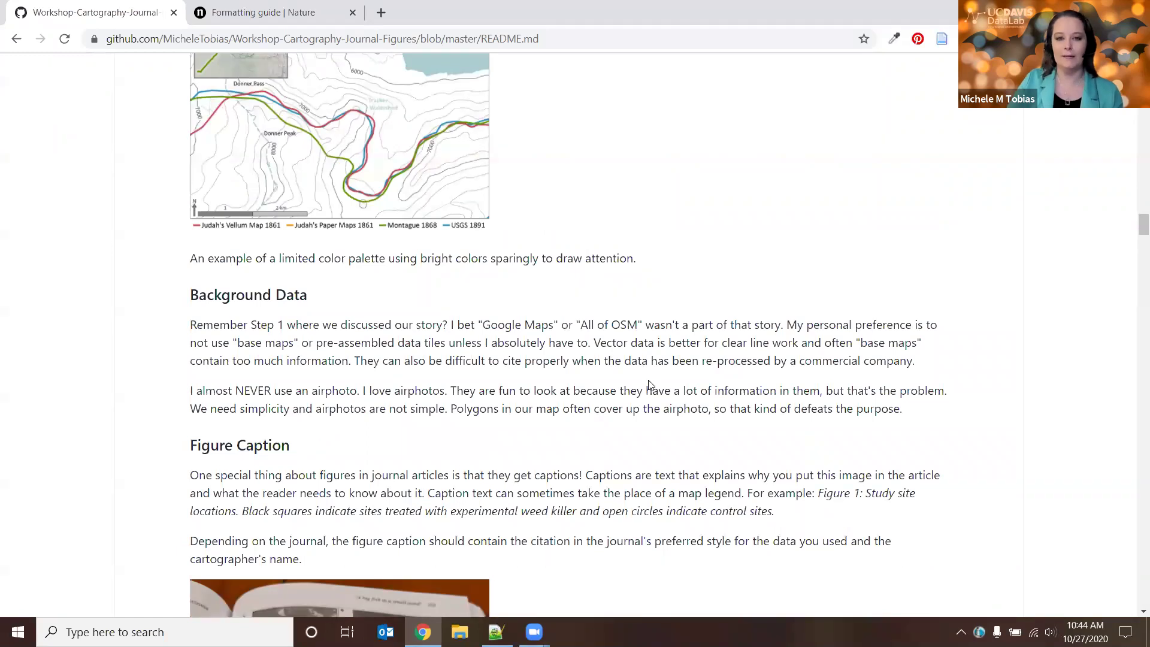
scroll(649, 384, "up", 1)
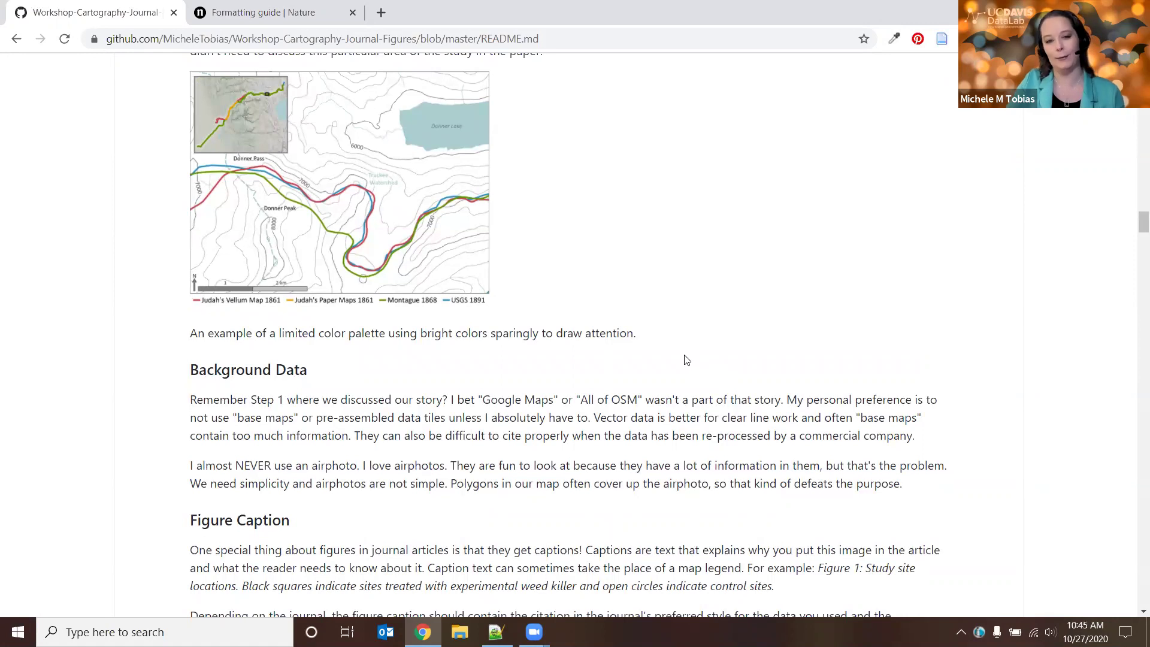
Read the Figure Caption section and examine its book-page example of four Arizona maps with data and cartographer citations
scroll(686, 360, "down", 2)
scroll(695, 419, "down", 1)
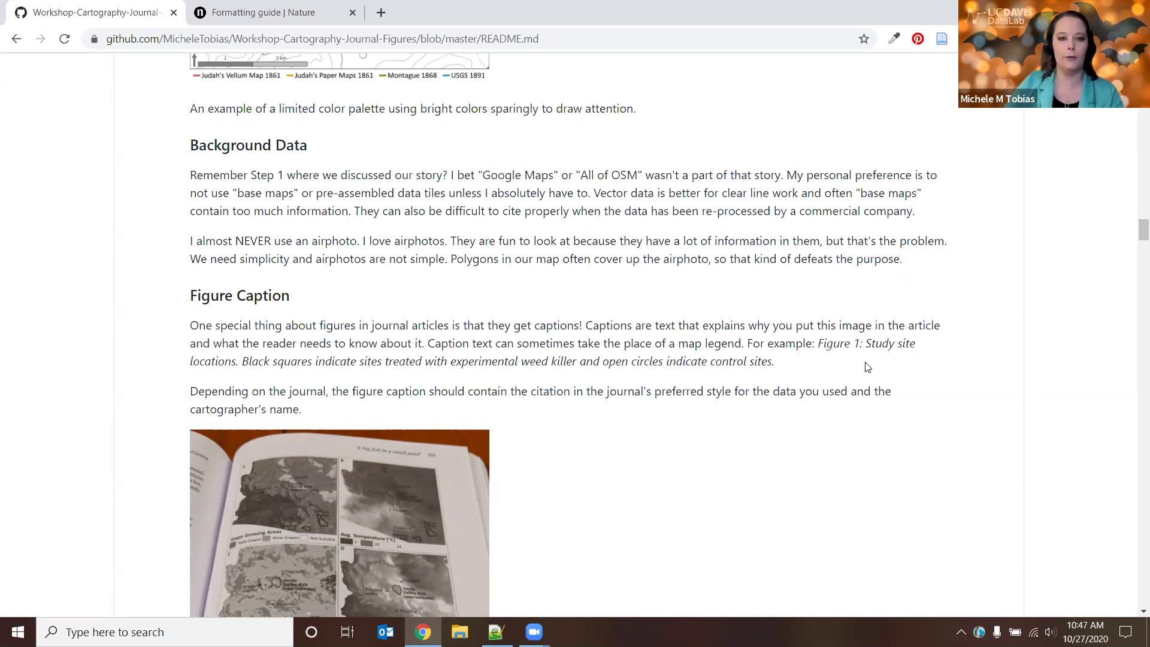
scroll(828, 372, "down", 4)
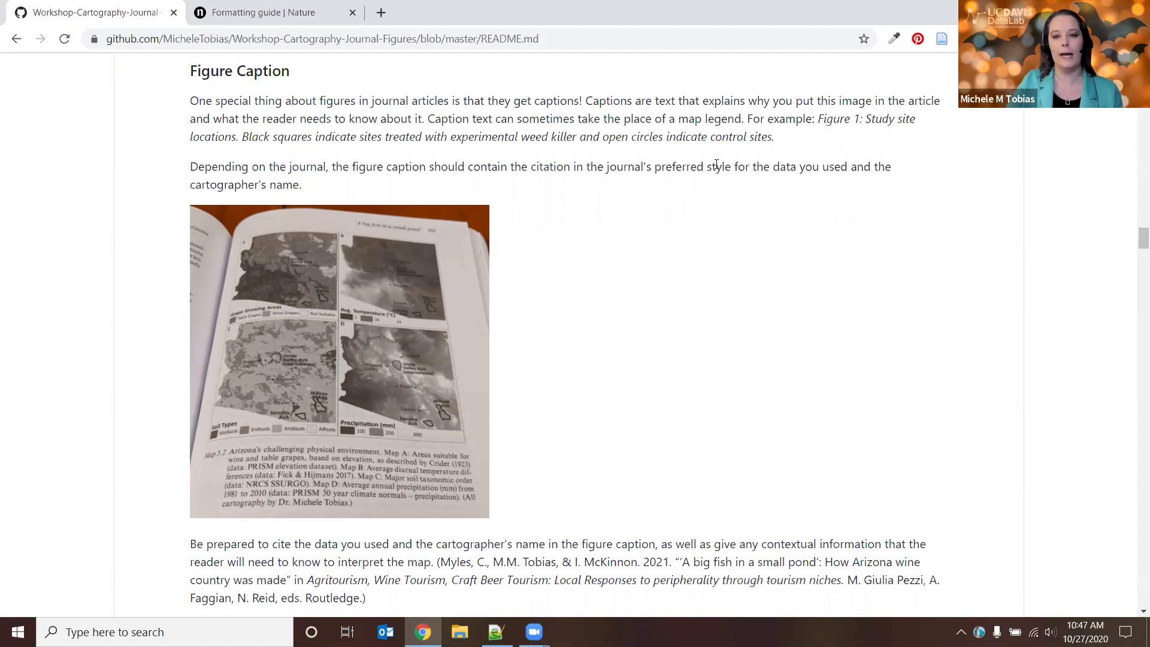
scroll(704, 193, "down", 1)
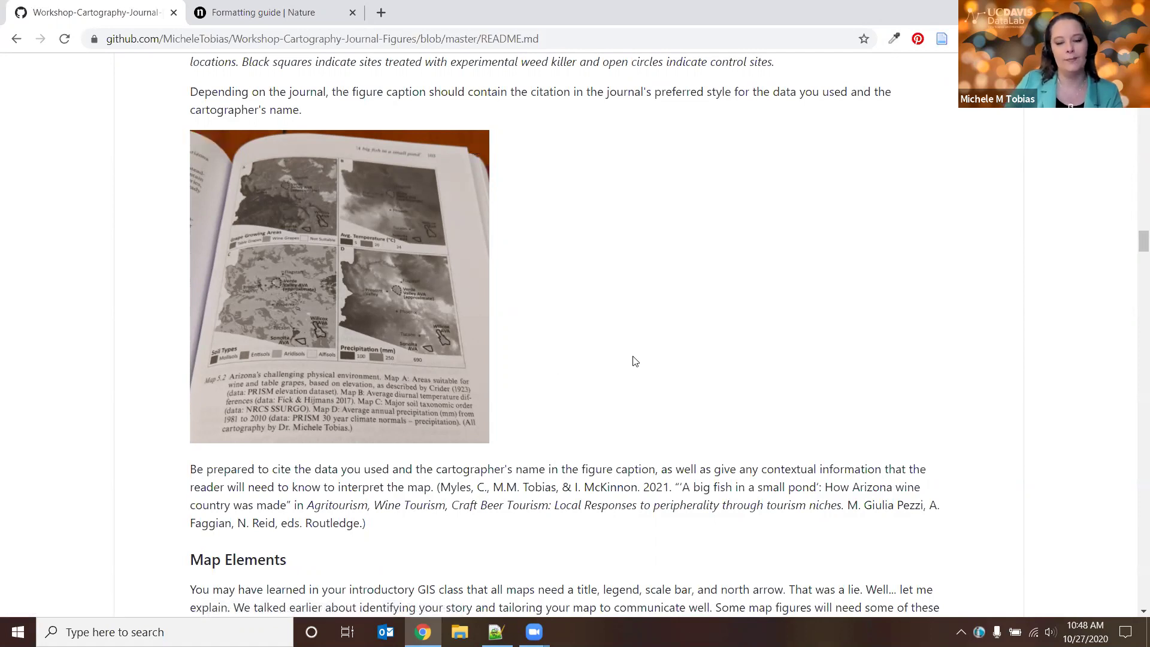
Read the Map Elements section on titles, legends, scale bars and north arrows, and examine its Arizona wine business map example
scroll(635, 362, "down", 3)
scroll(634, 357, "down", 5)
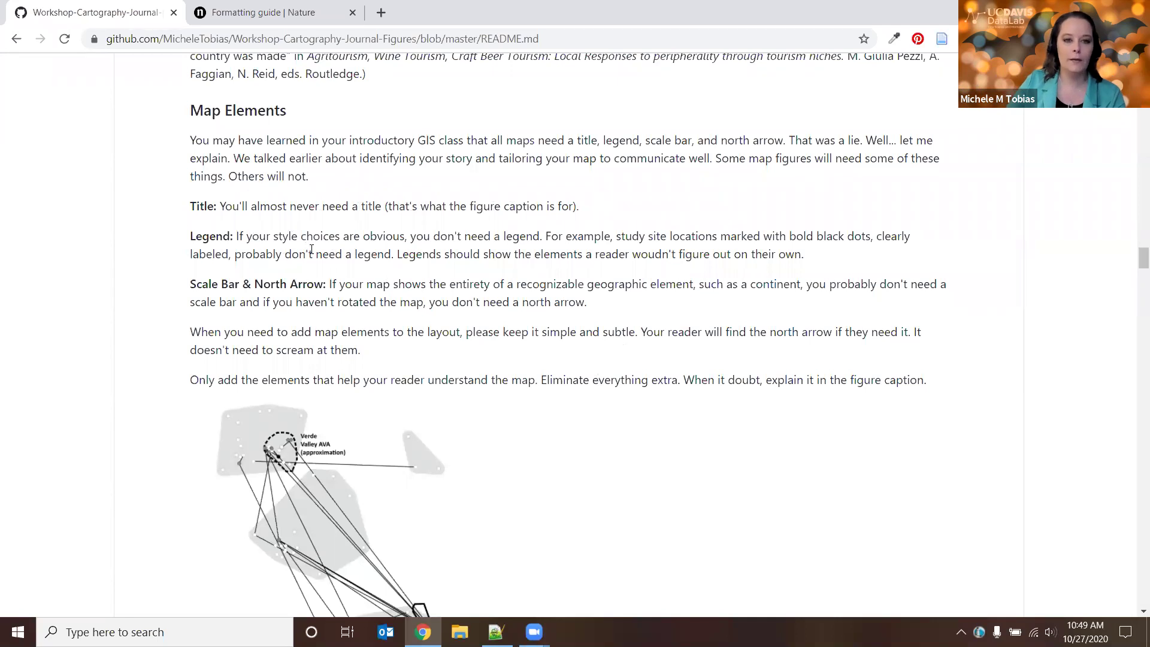
scroll(312, 249, "down", 1)
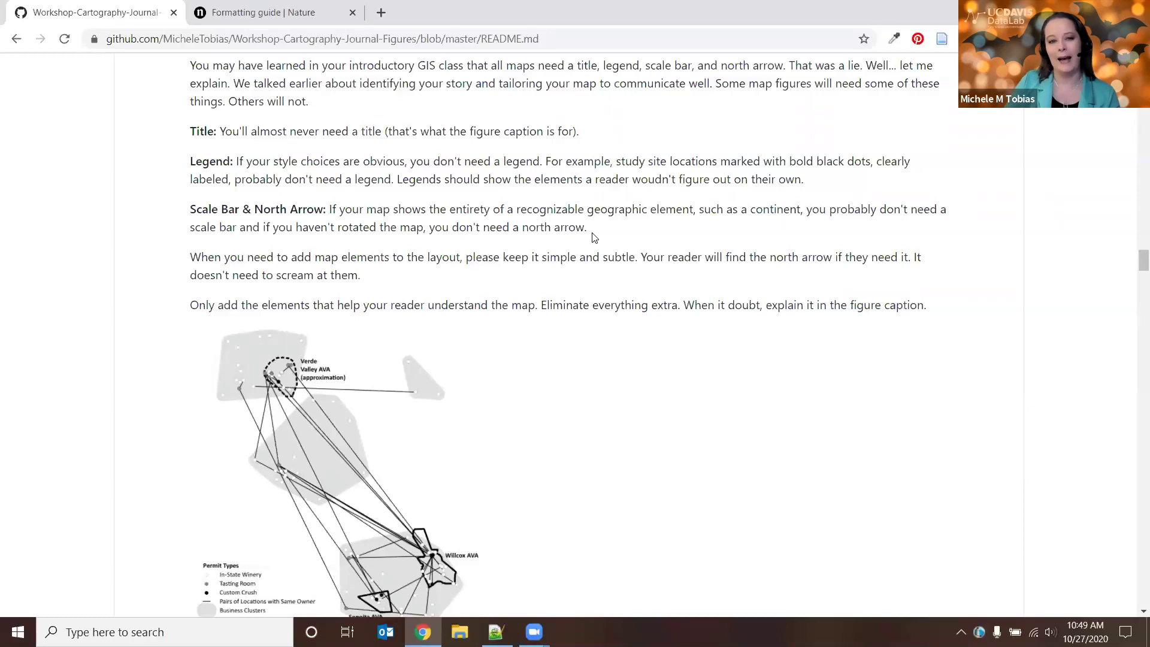
scroll(594, 237, "down", 2)
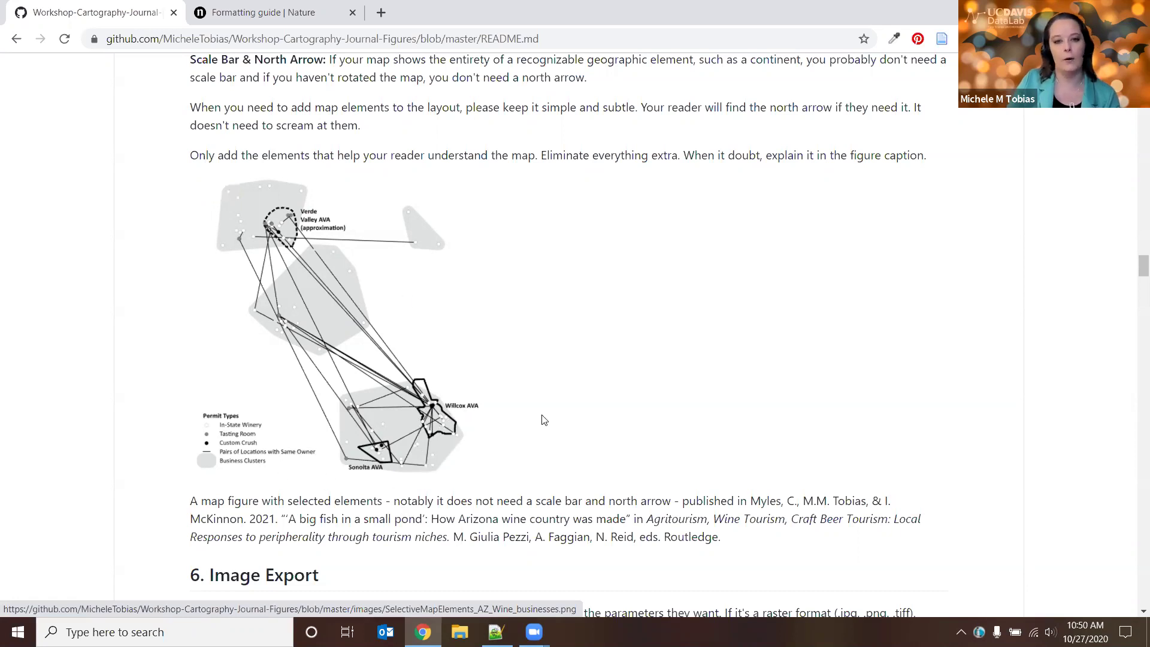
Read the Image Export and Licensing sections on file formats, resolution, data licenses and map ownership
scroll(458, 490, "down", 2)
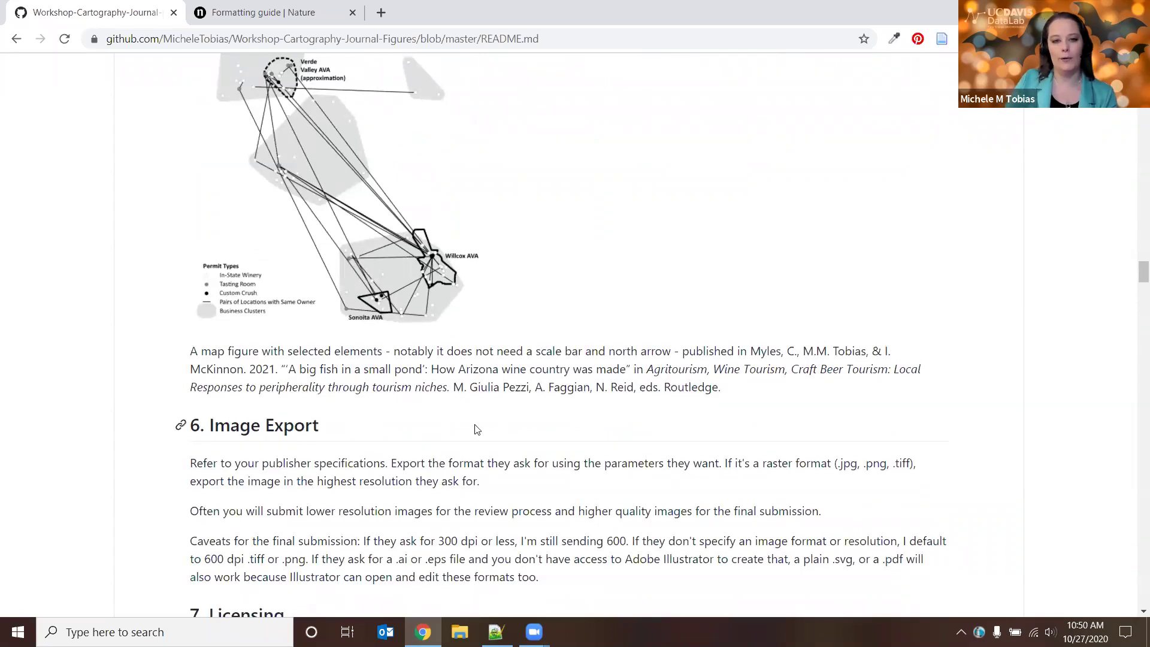
scroll(478, 429, "down", 2)
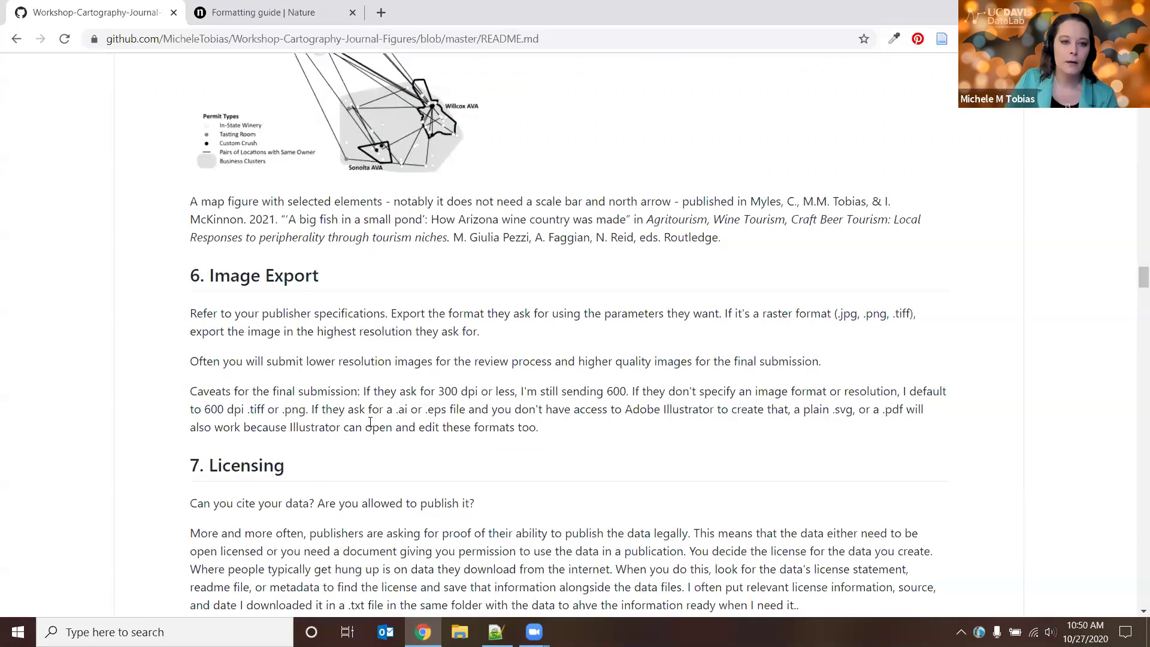
scroll(371, 423, "down", 2)
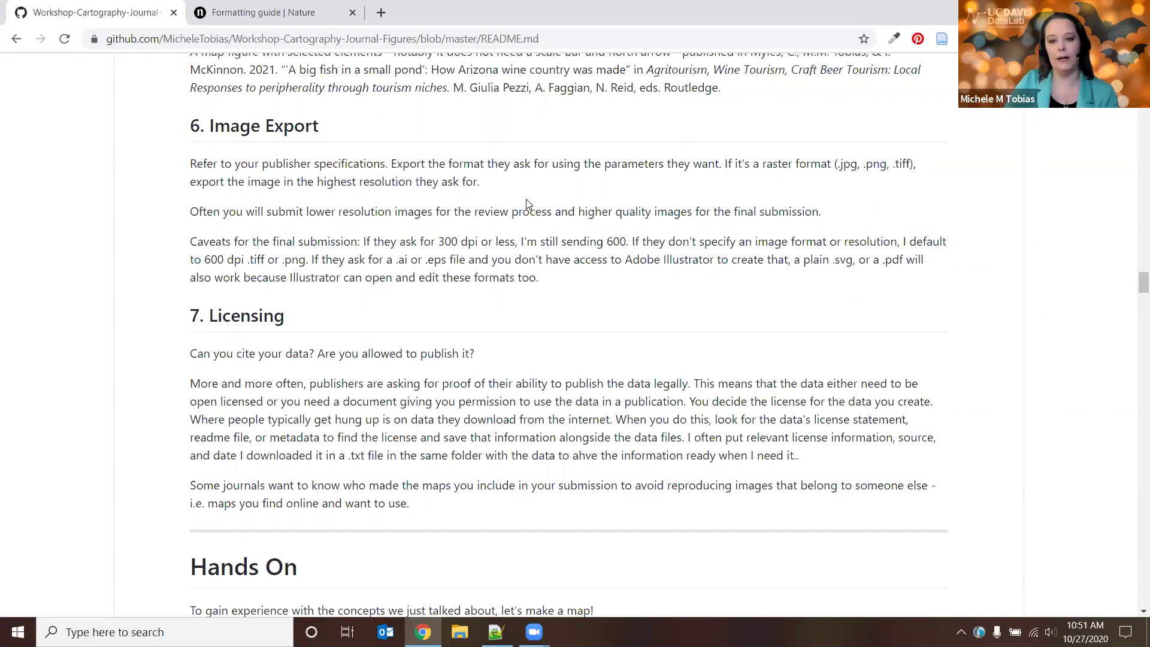
scroll(527, 205, "down", 1)
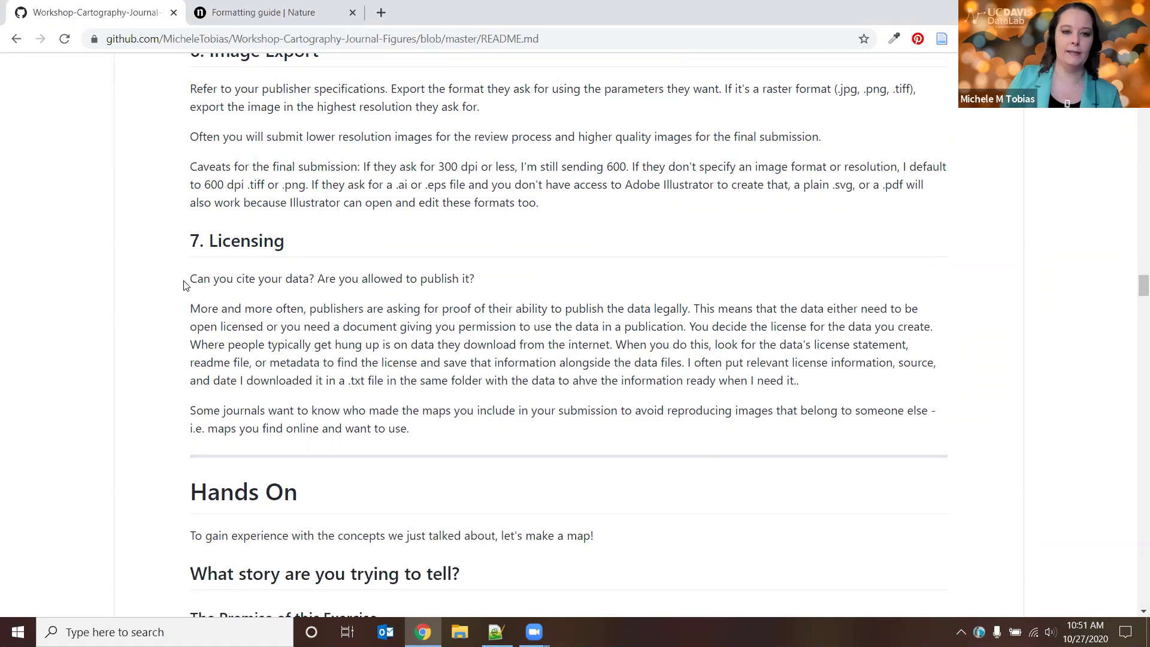
scroll(185, 285, "down", 1)
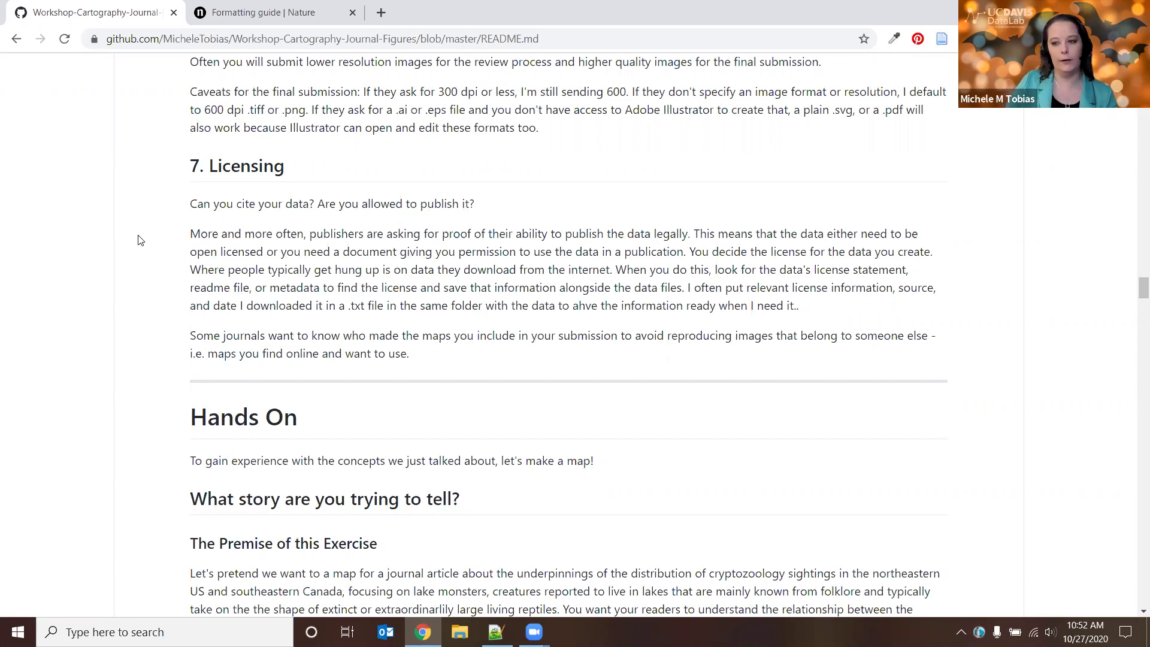
scroll(140, 240, "down", 1)
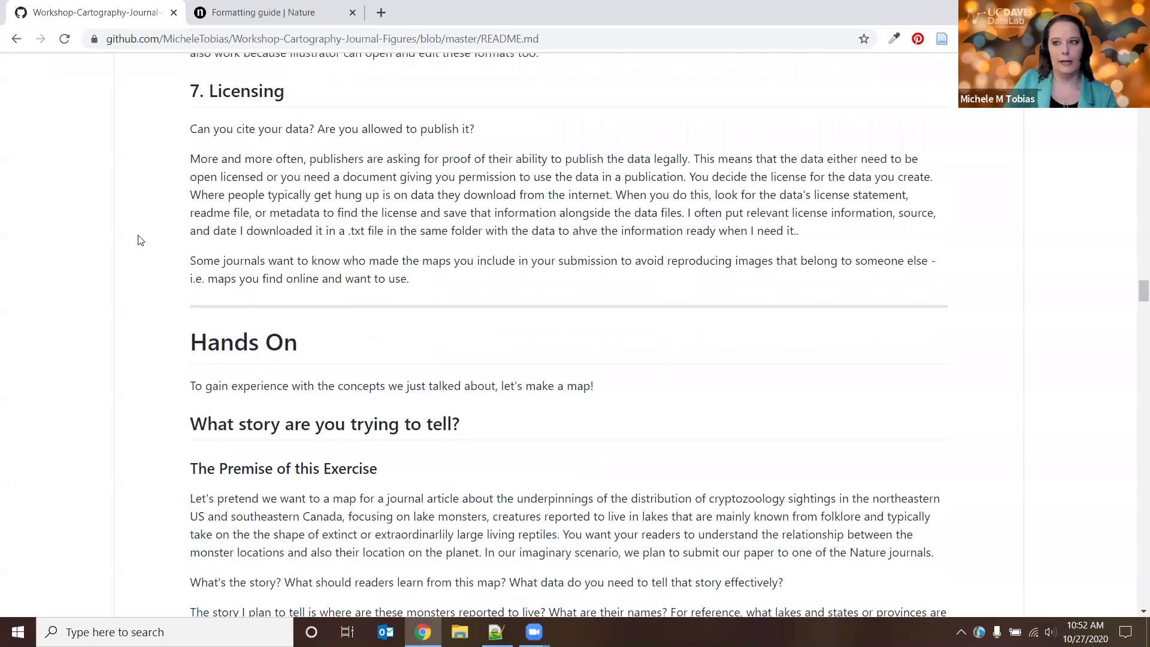
scroll(140, 241, "up", 2)
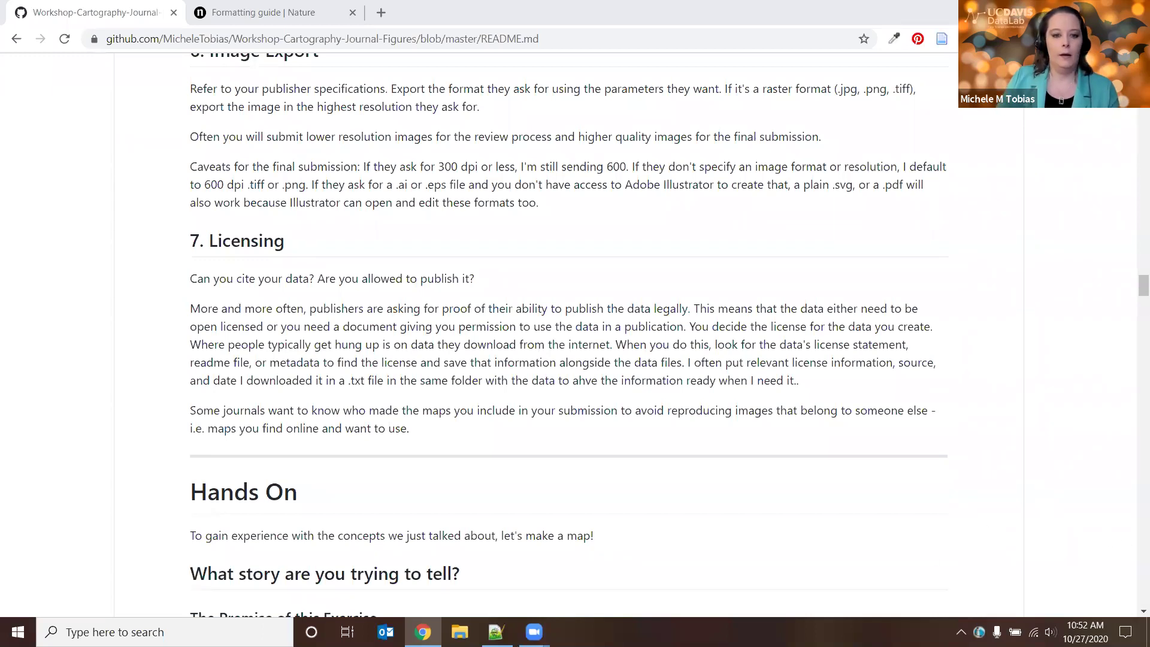
Read the Hands On section's lake monster exercise premise, Download Data list and Data Processing notes
scroll(1106, 483, "down", 6)
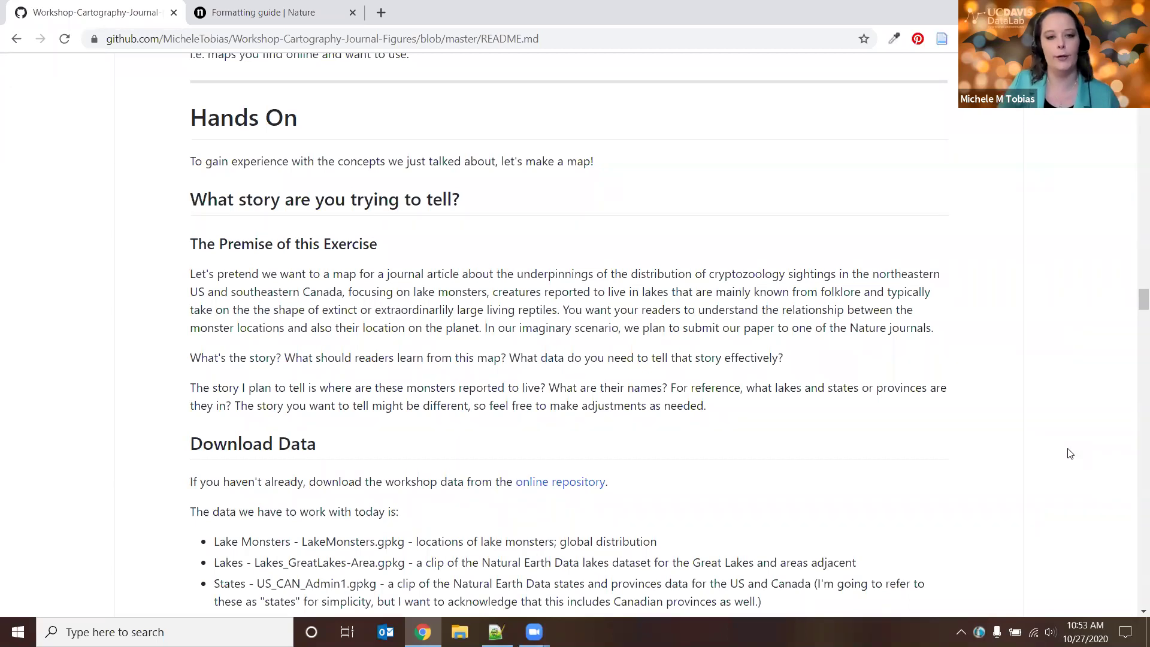
scroll(1070, 454, "down", 1)
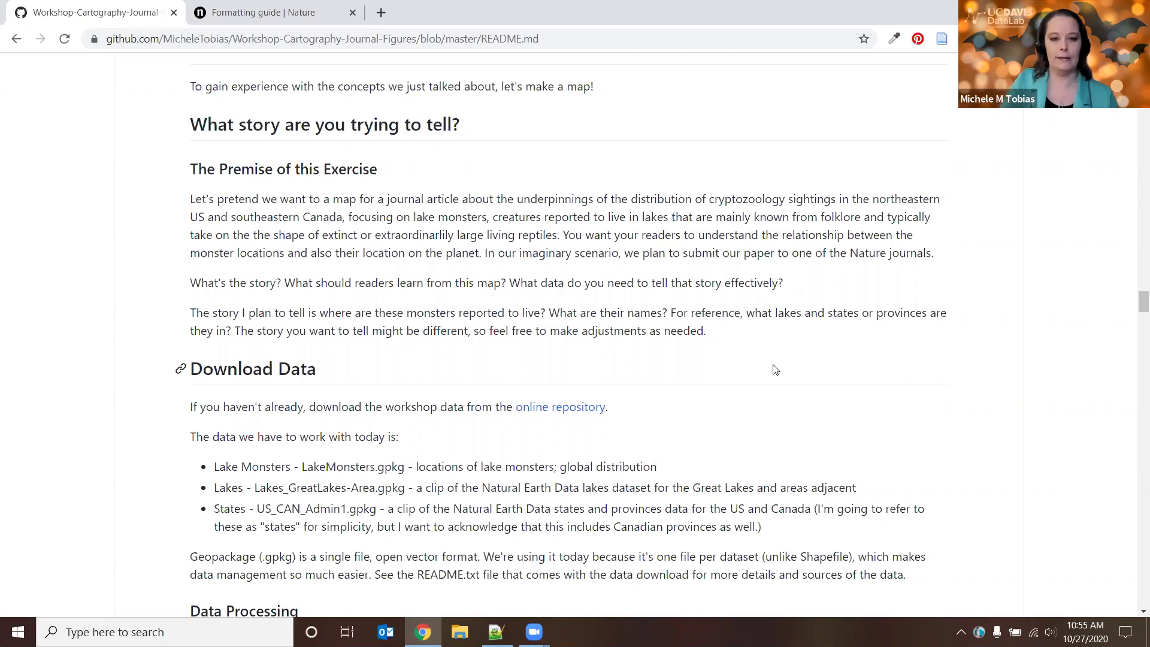
scroll(776, 369, "down", 3)
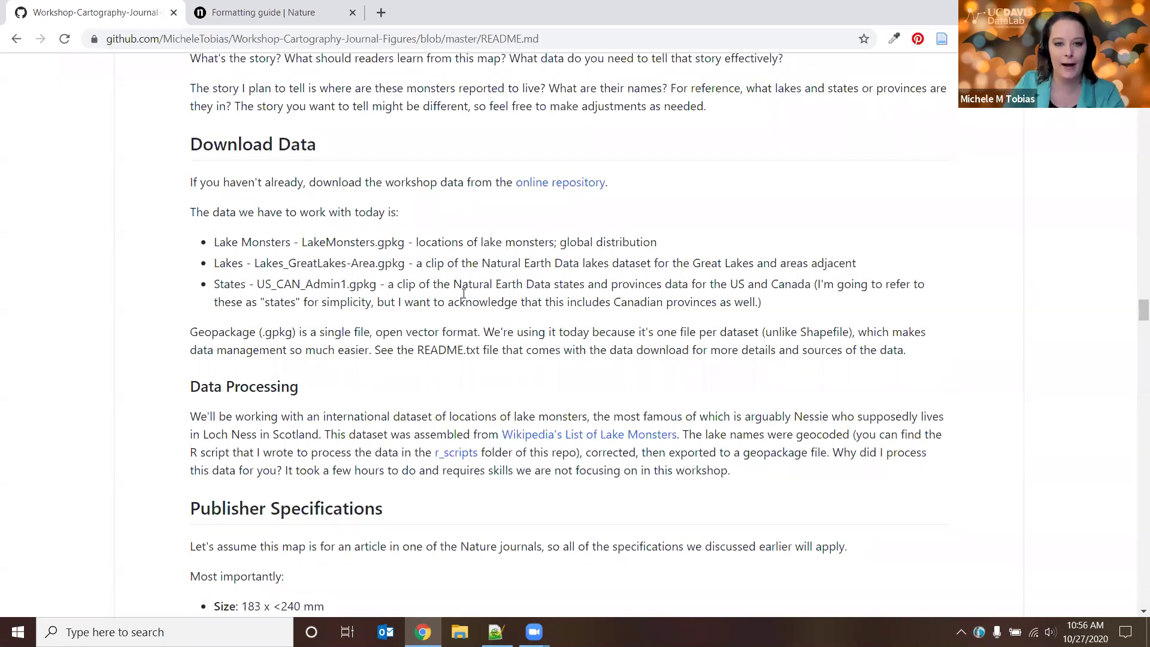
scroll(464, 293, "down", 1)
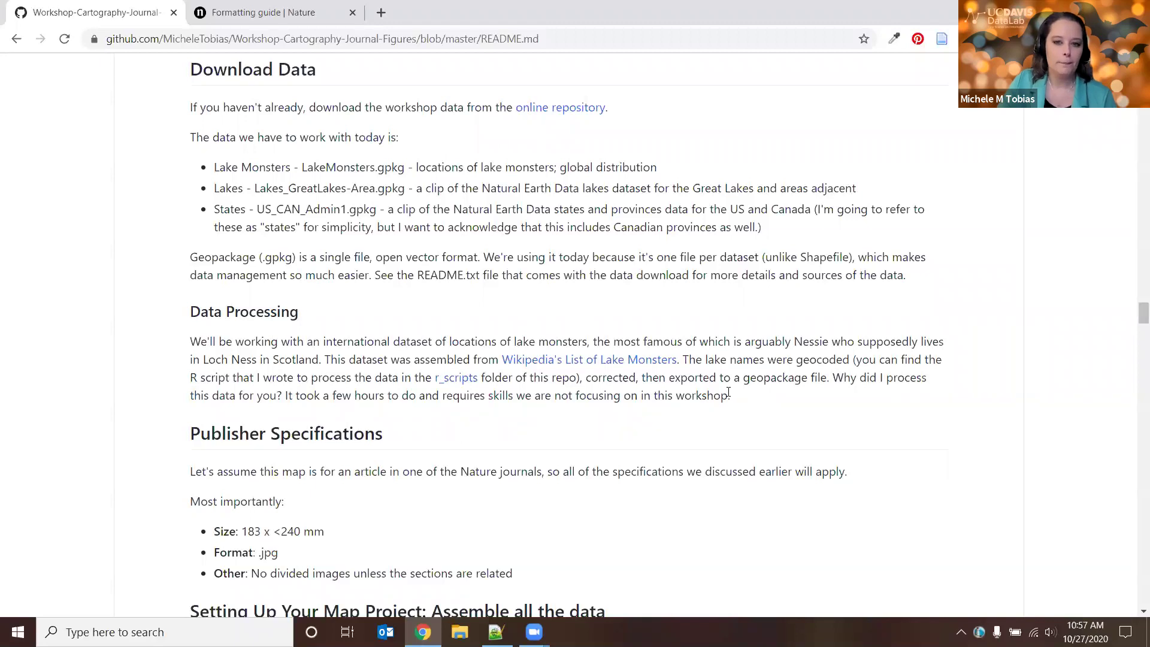
Review the Publisher Specifications, briefly highlighting the size, format and other requirements, and read the first map project setup instructions
scroll(728, 396, "down", 3)
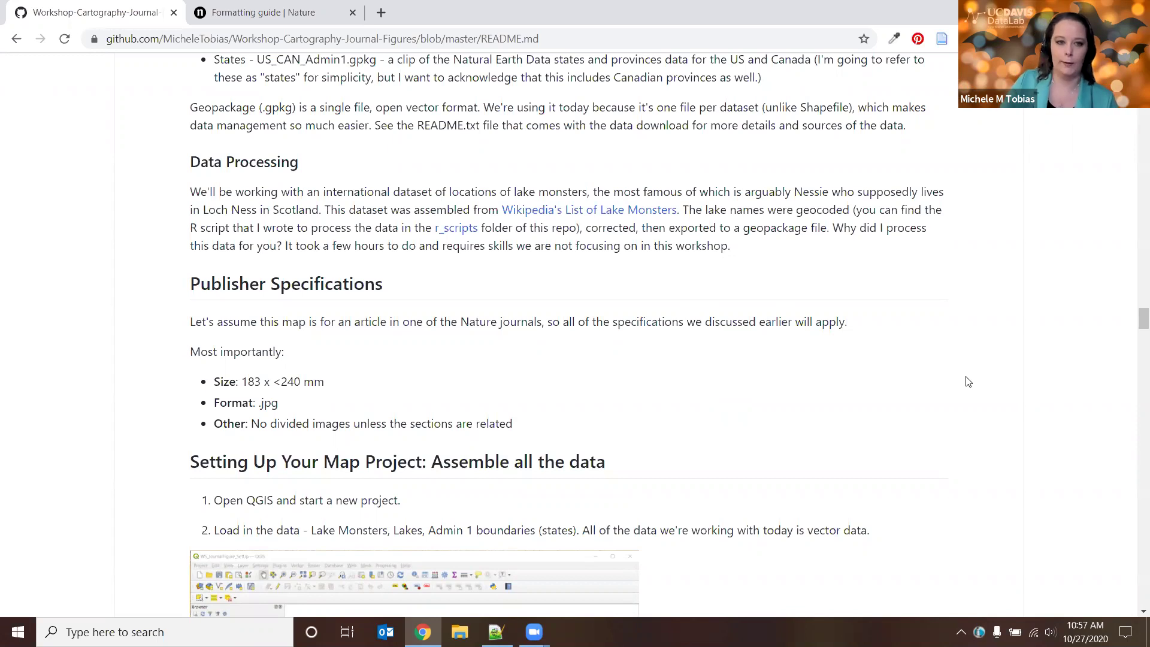
scroll(969, 381, "down", 2)
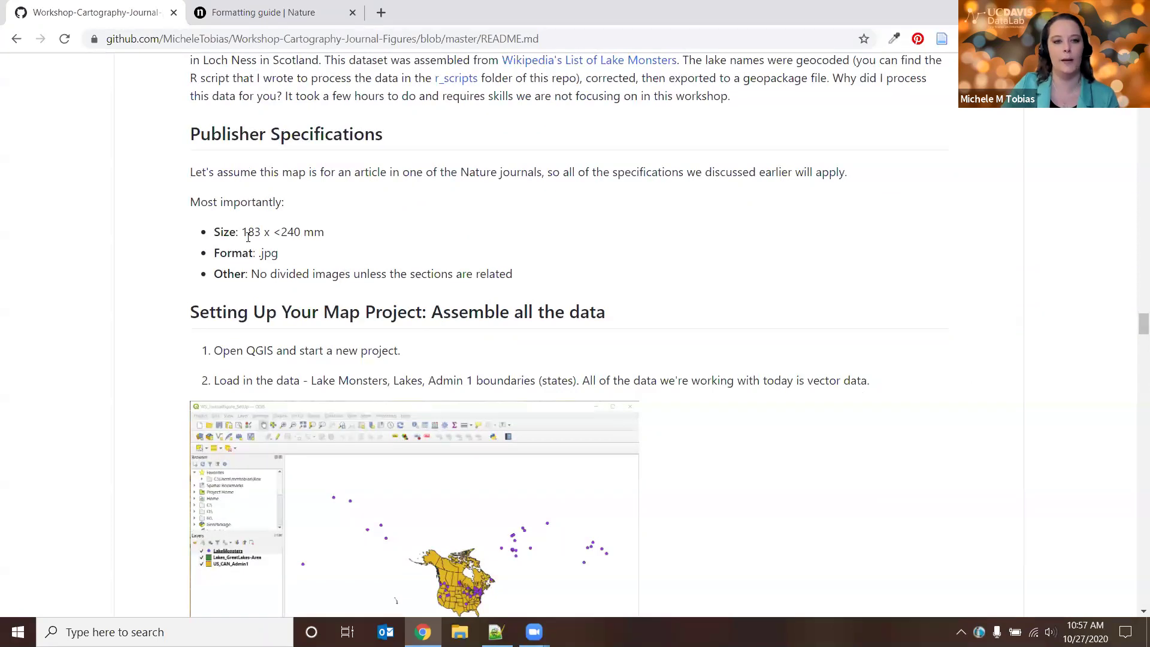
left_click_drag(214, 232, 525, 280)
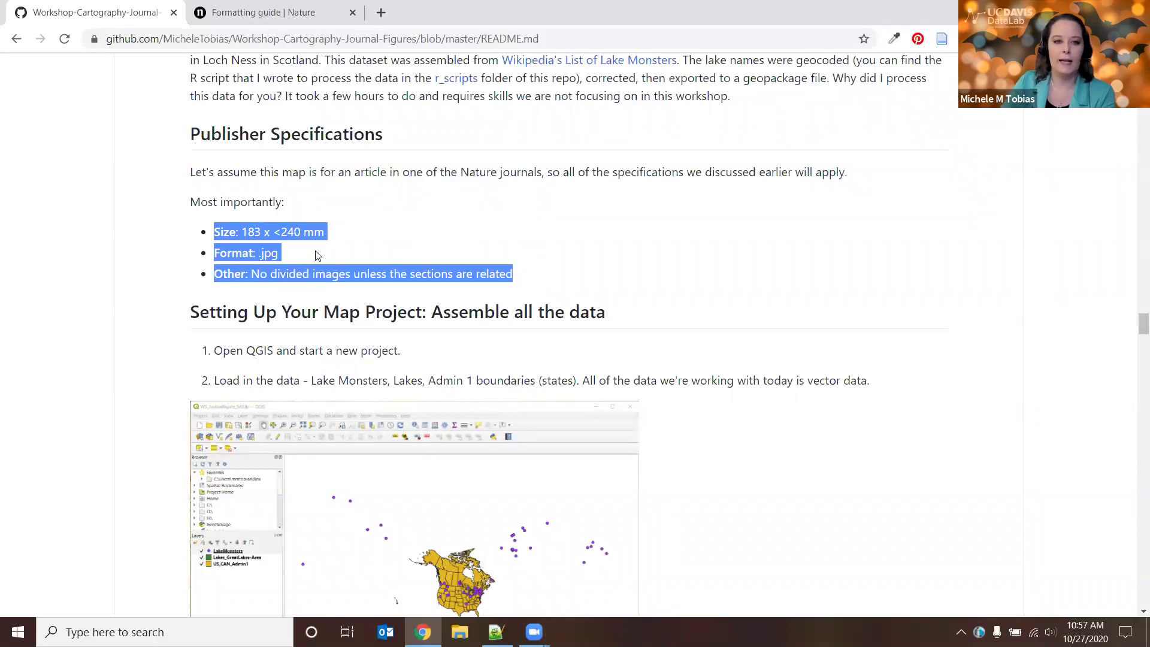
left_click(330, 230)
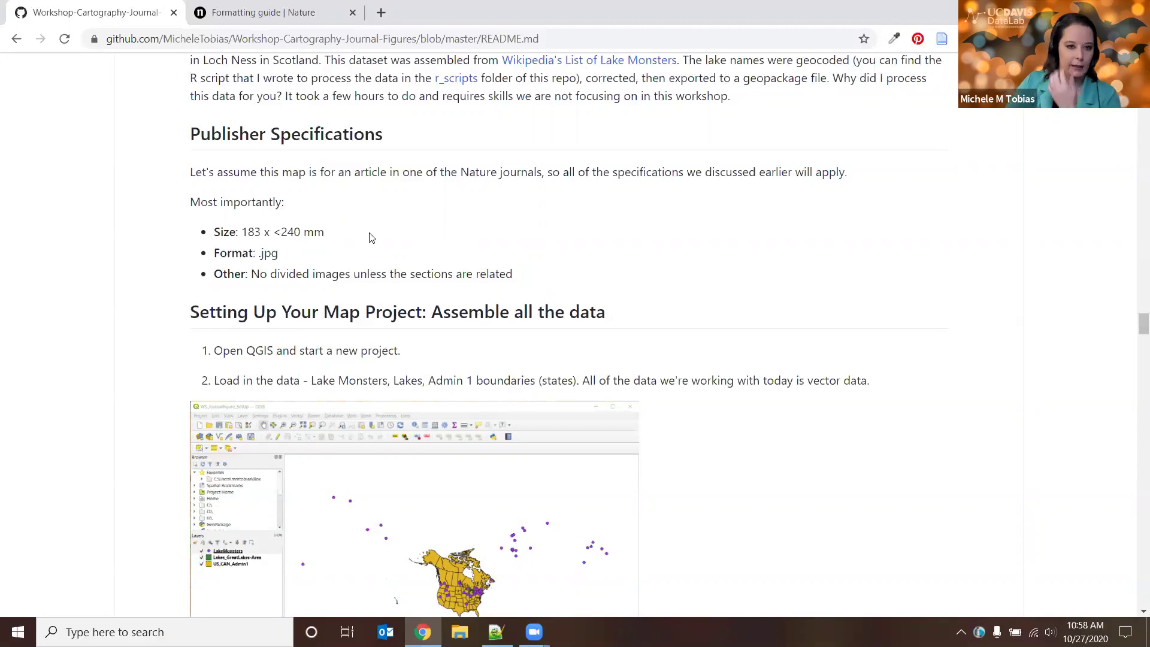
scroll(365, 237, "down", 2)
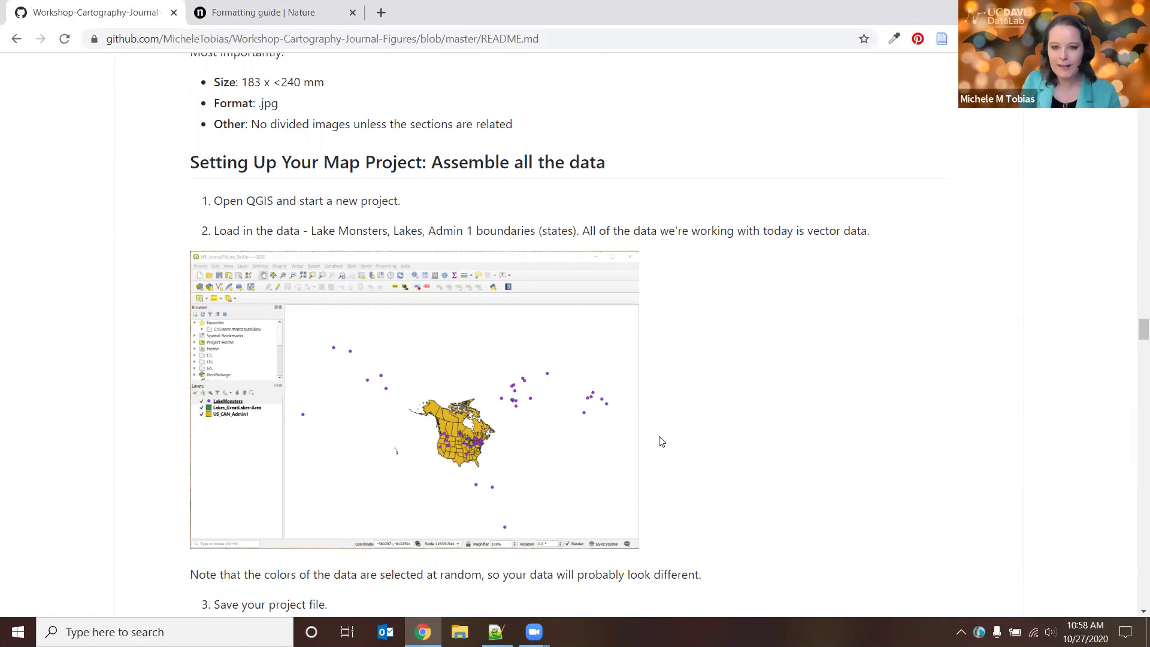
Find and launch QGIS Desktop 3.14.15
left_click(18, 633)
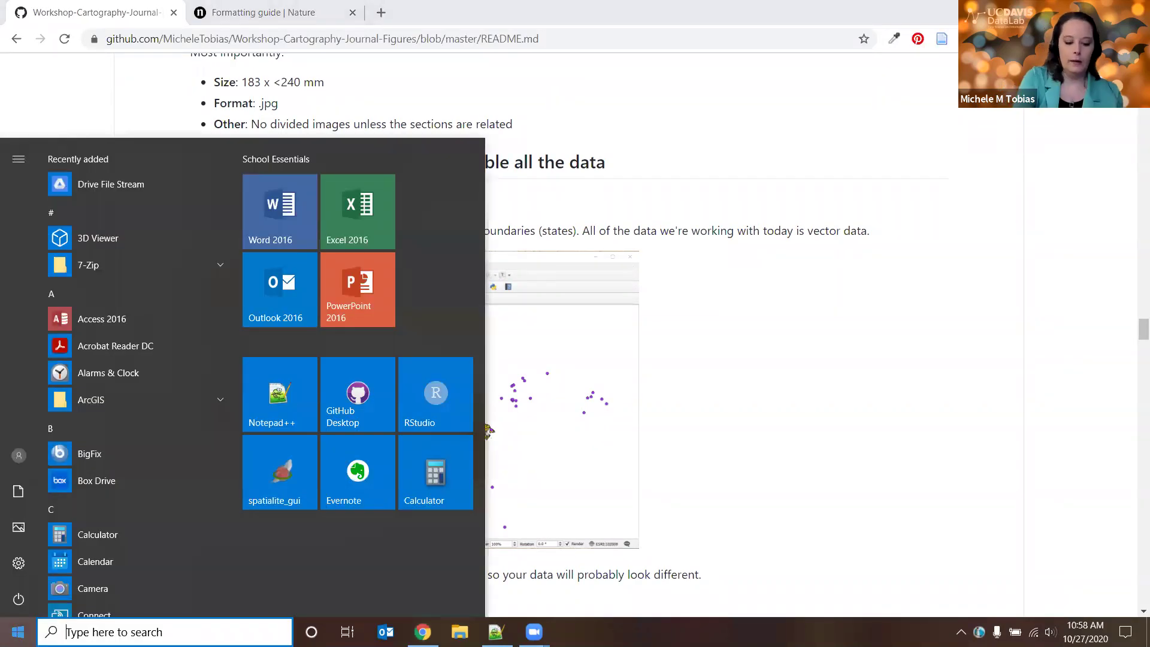
type("qgi")
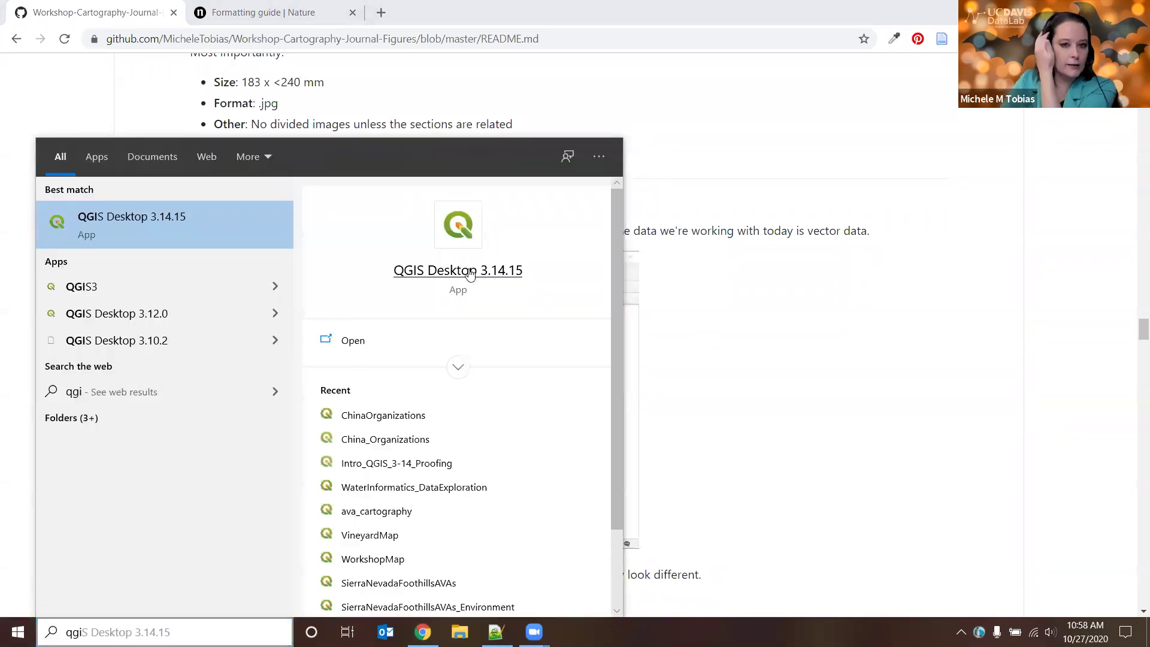
left_click(471, 274)
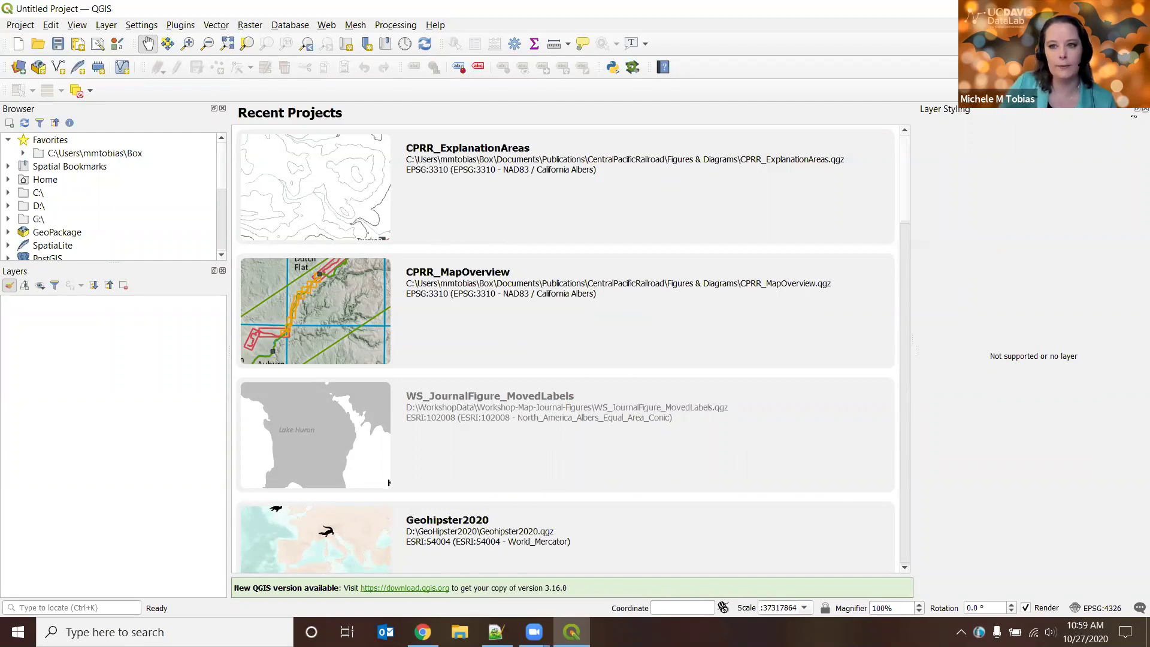
Start a new blank project and free up workspace by closing Layer Styling and shrinking the Browser area above Layers
left_click(1145, 109)
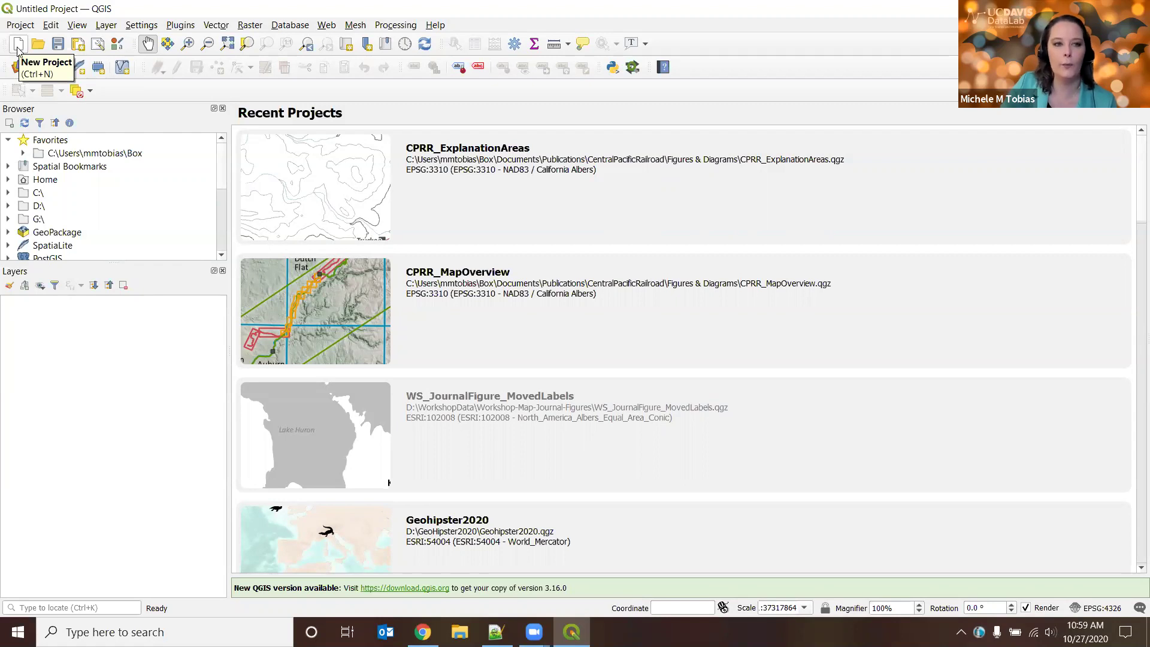
left_click(17, 51)
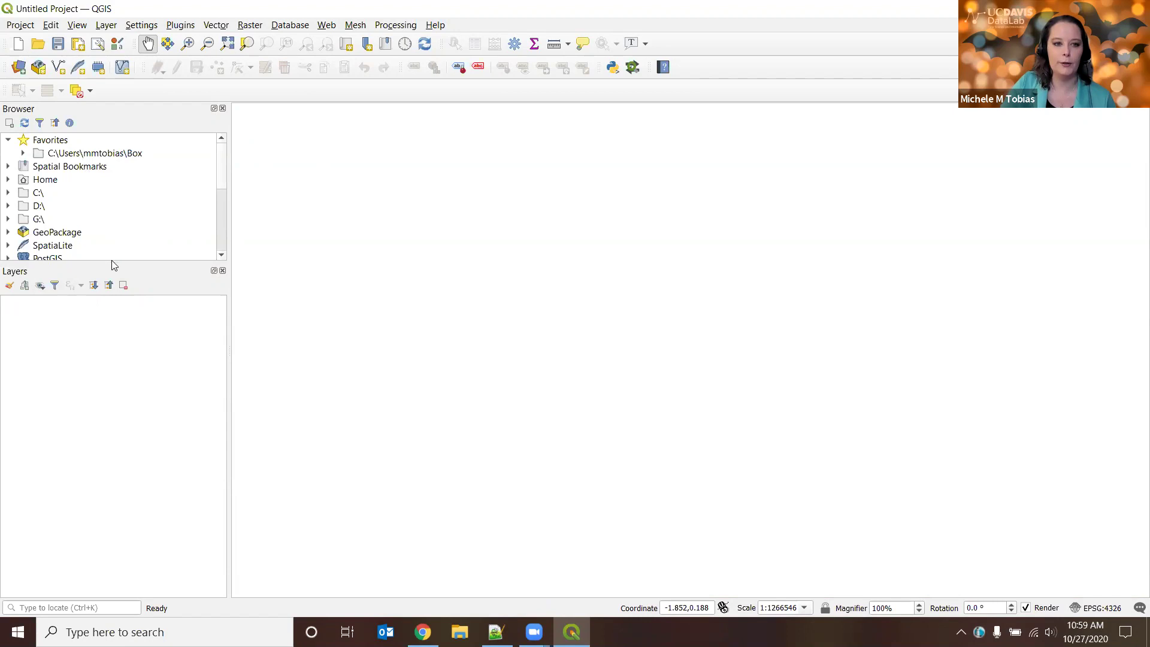
left_click_drag(112, 261, 115, 197)
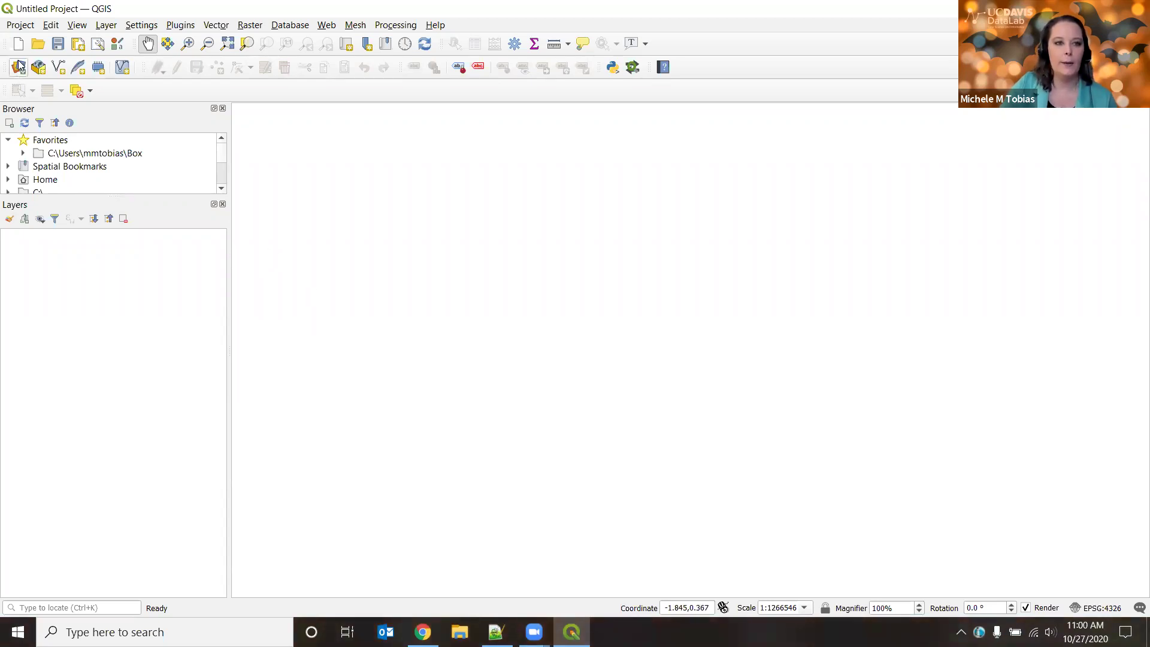
Open the Data Source Manager for vector files, then browse for a dataset and cancel the file selection
left_click(105, 24)
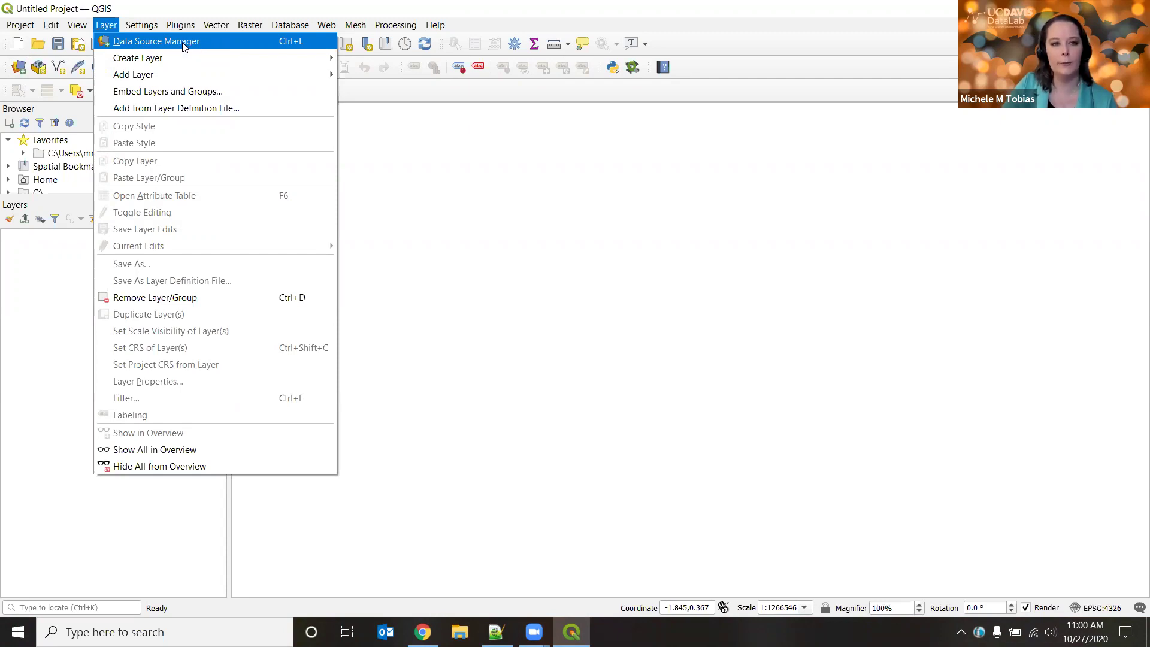
left_click(184, 46)
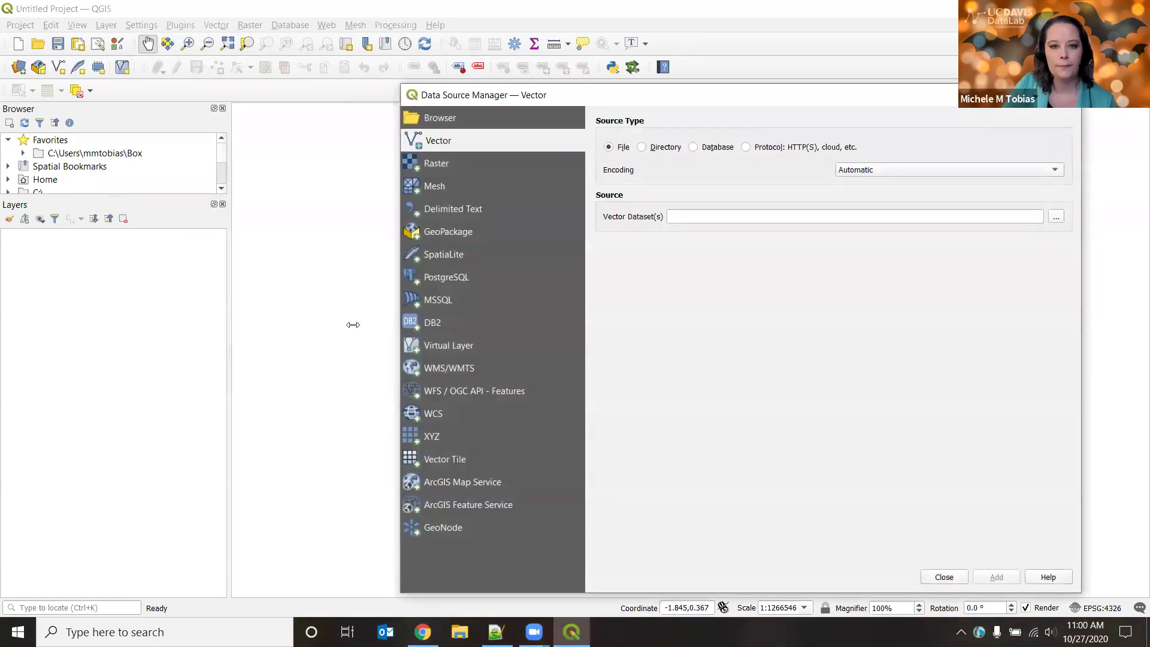
left_click_drag(579, 103, 527, 47)
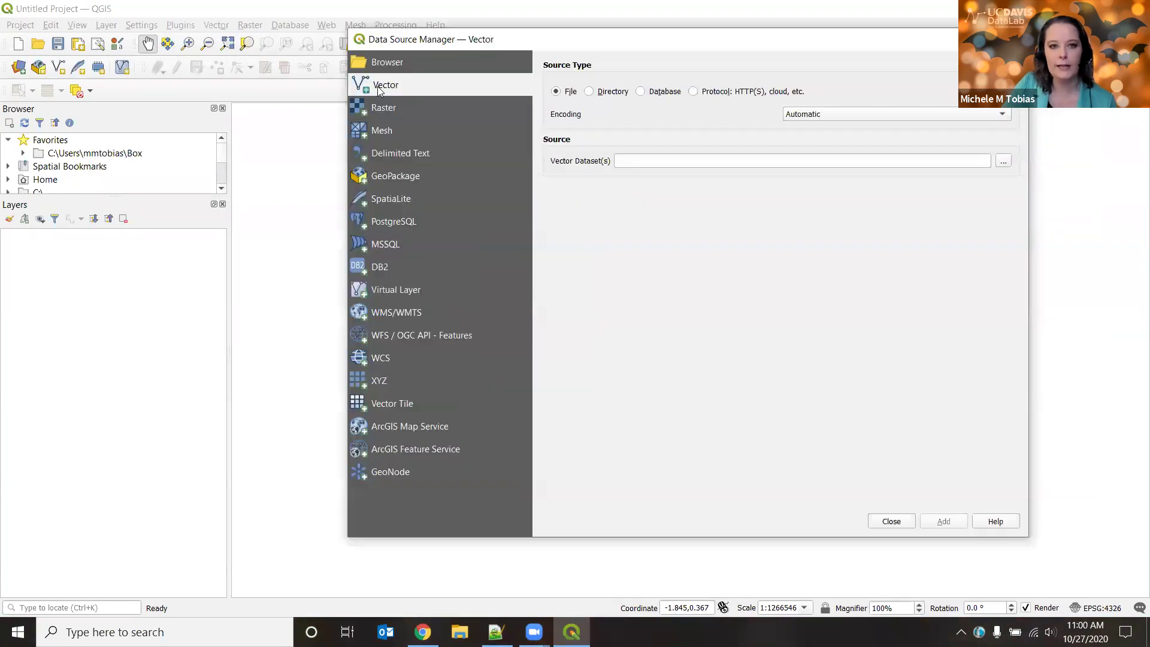
left_click(1004, 161)
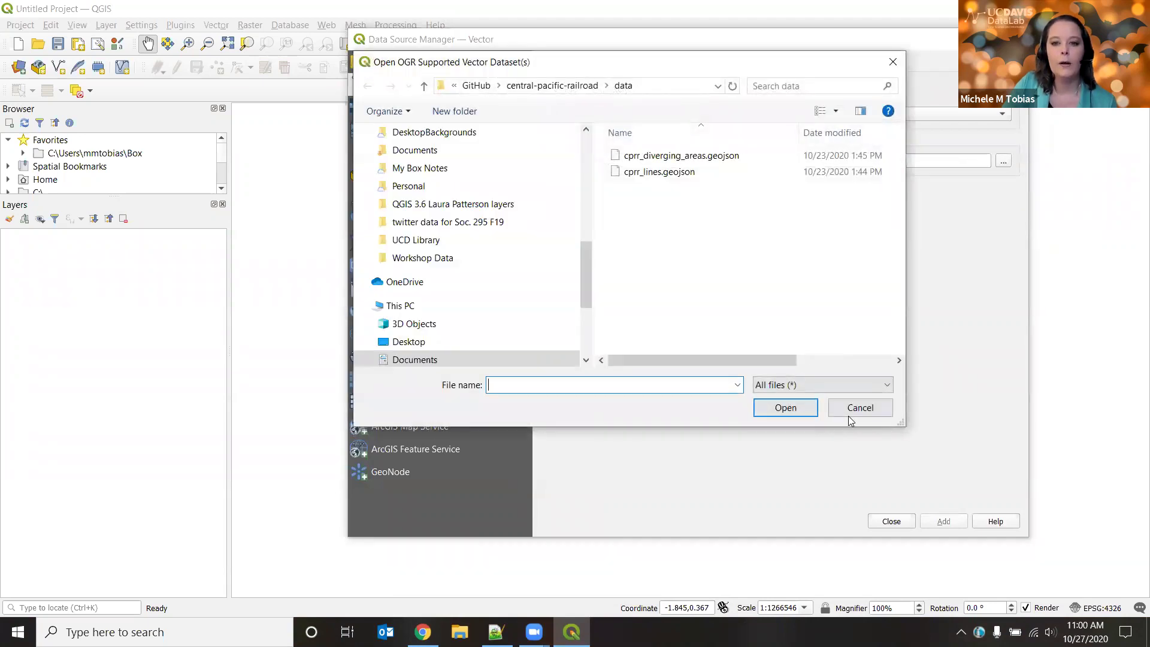
left_click(857, 409)
Switch to File Explorer and extract Workshop-Map-Journal-Figures.zip in place within D:\WorkshopData using 7-Zip
left_click(459, 632)
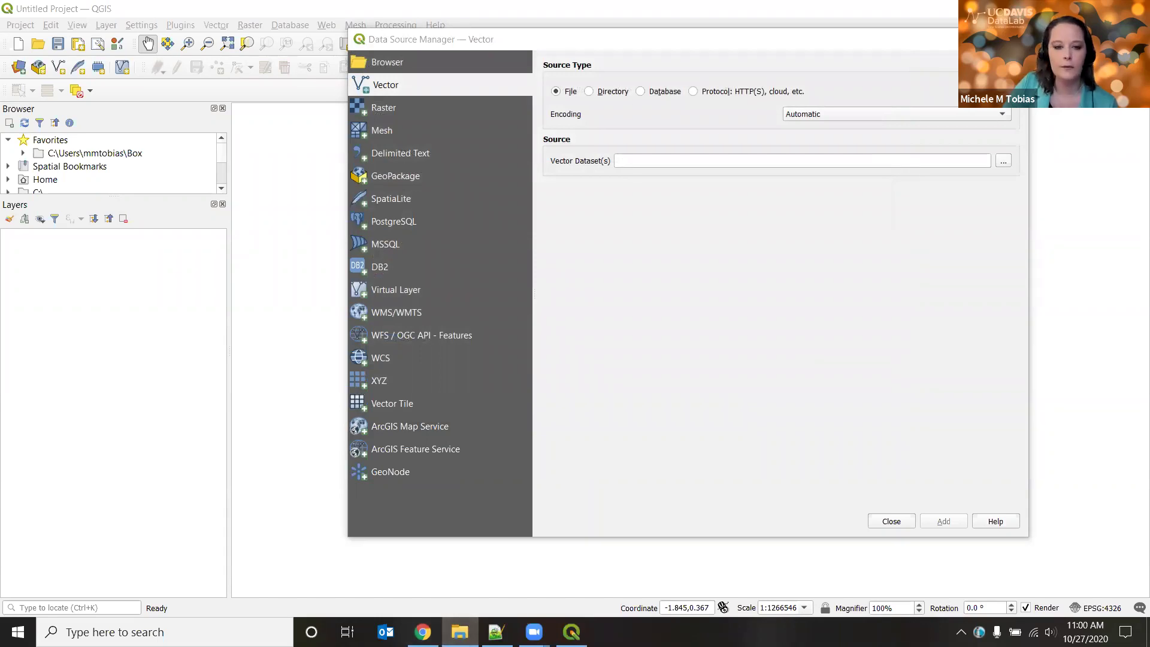
scroll(354, 239, "down", 5)
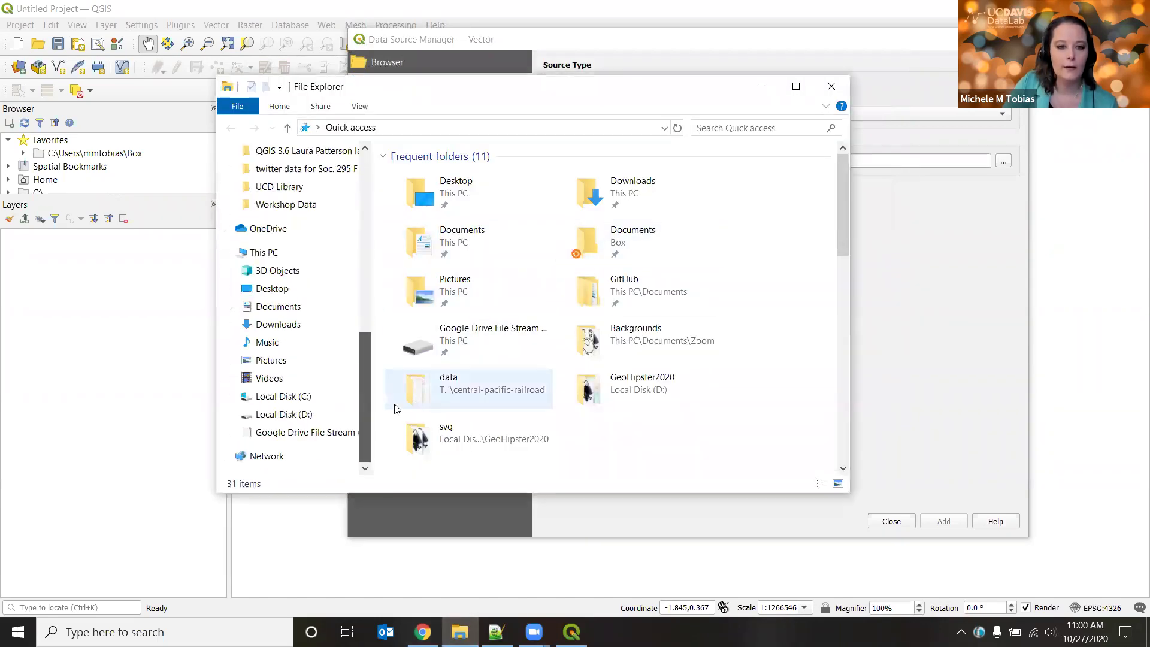
left_click(284, 415)
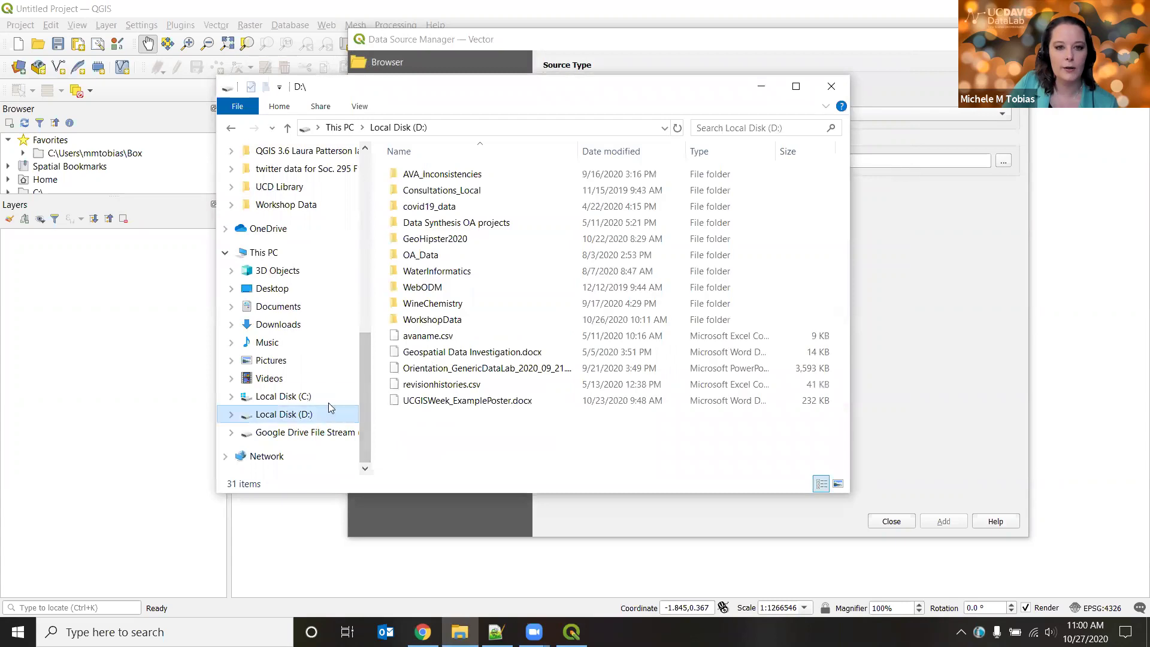
double_click(457, 323)
left_click(497, 192)
right_click(497, 193)
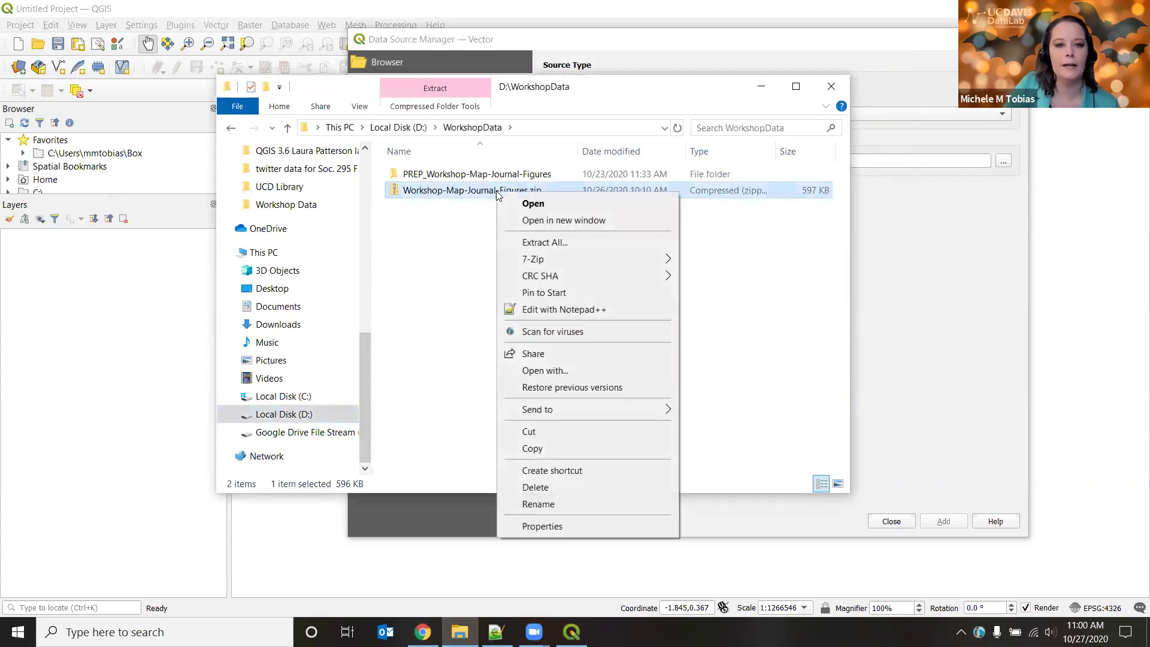
mouse_move(599, 258)
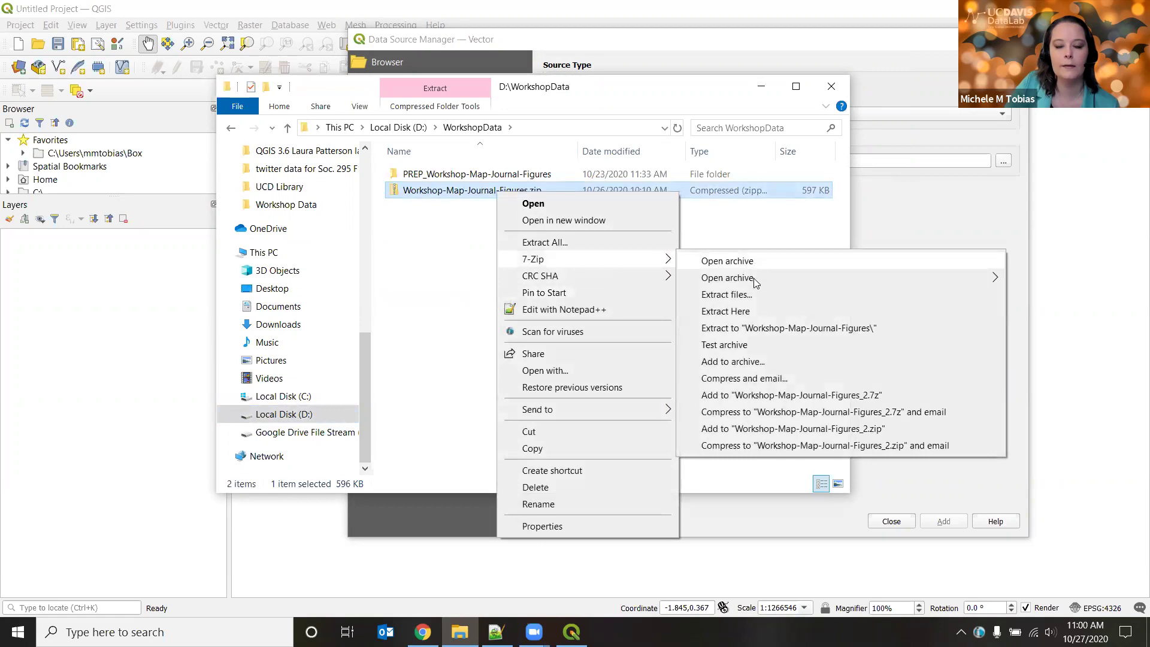
left_click(748, 314)
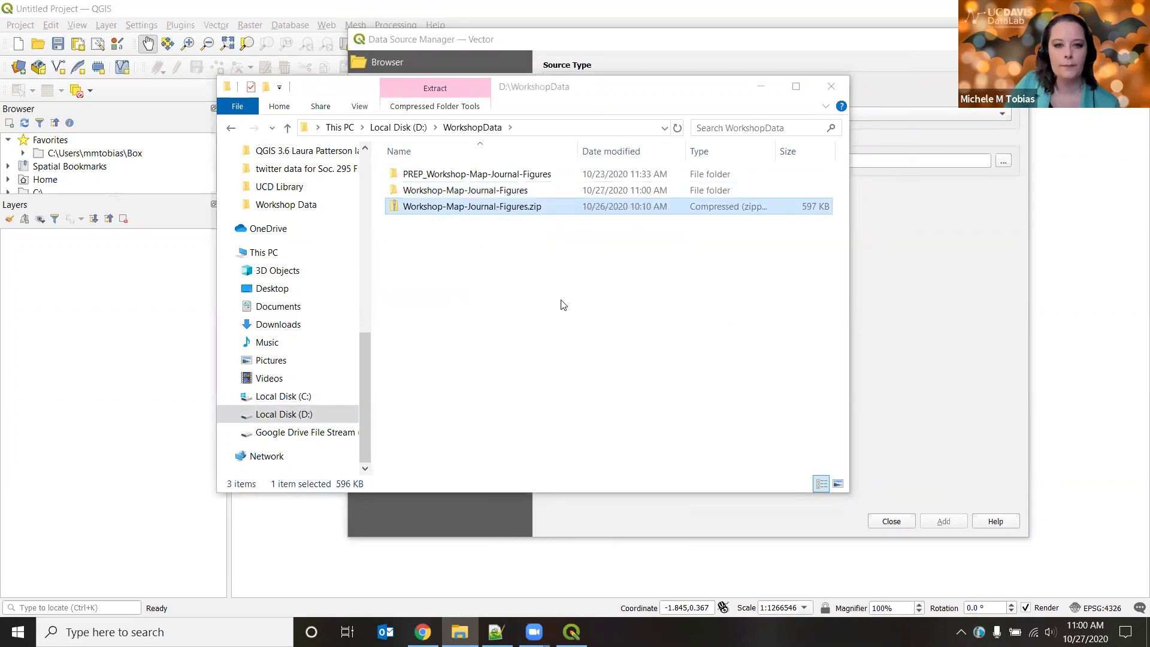
Look inside the extracted Workshop-Map-Journal-Figures folder, then return to QGIS and browse for vector datasets in that same folder under D:\WorkshopData
double_click(479, 190)
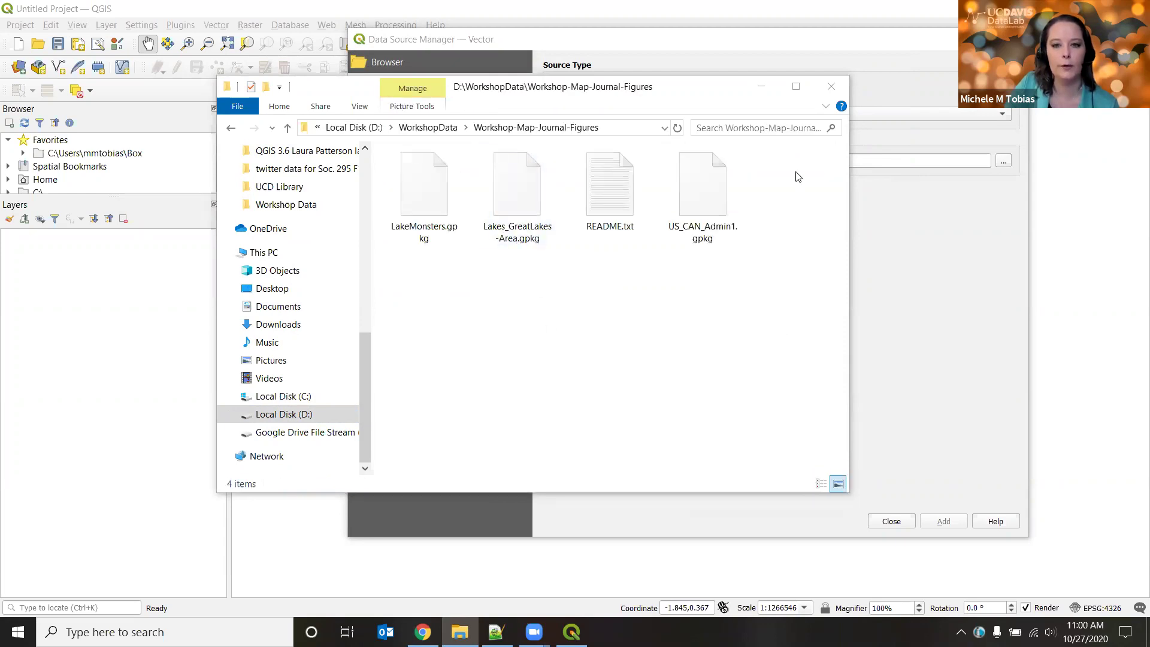
left_click(761, 92)
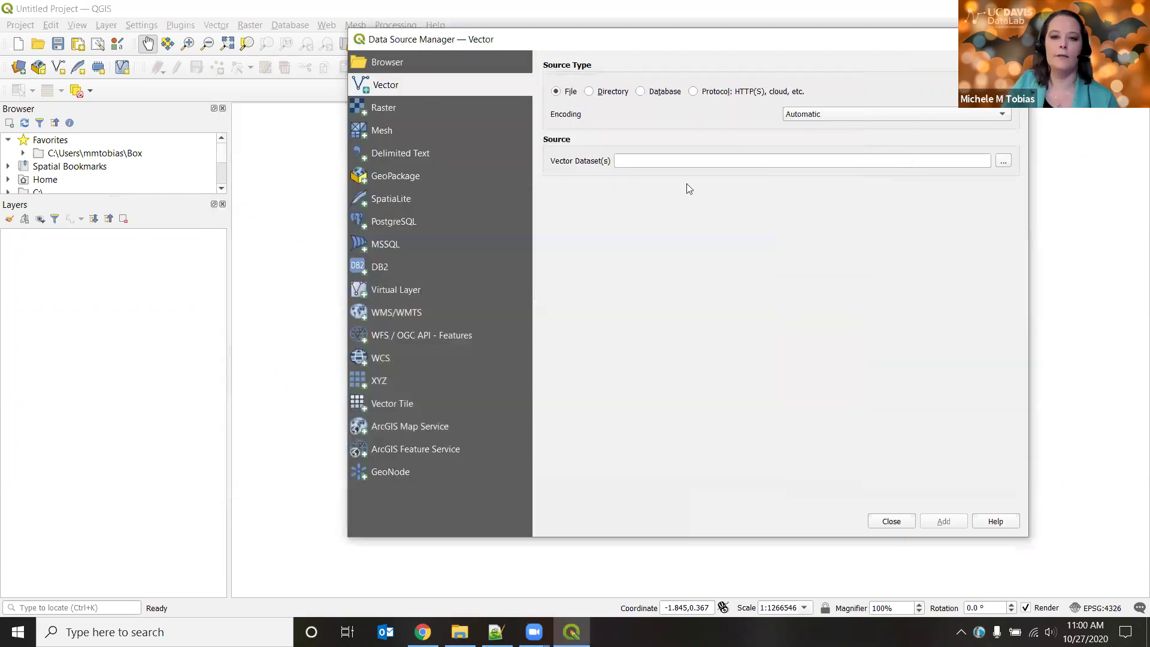
left_click(1005, 163)
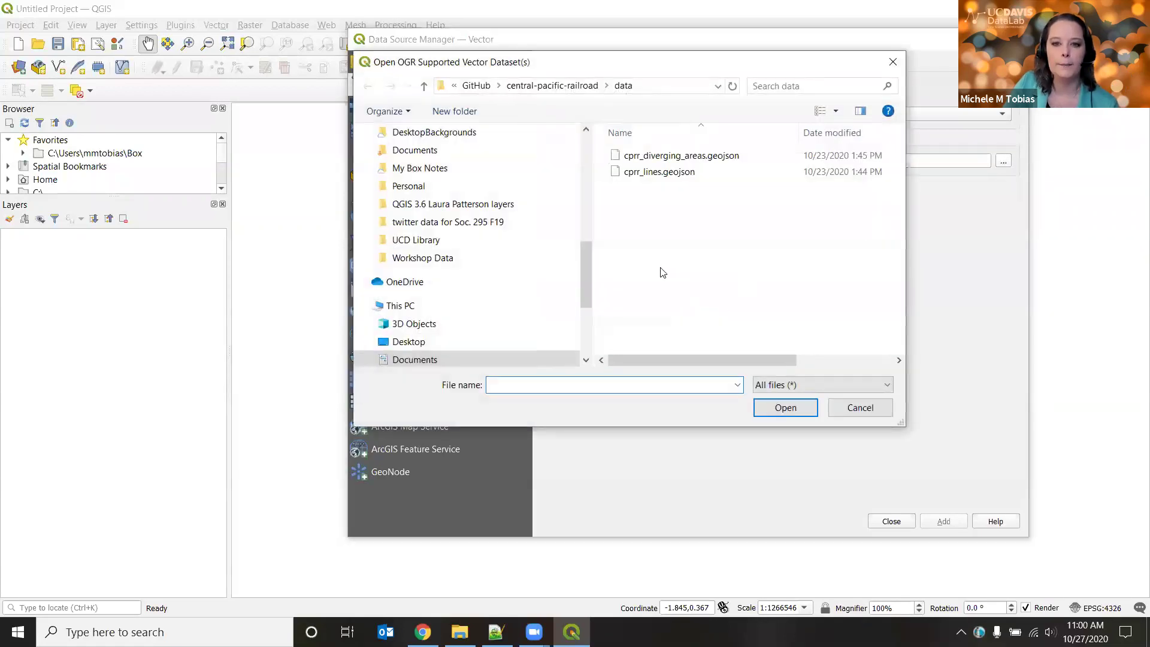
left_click_drag(588, 272, 587, 318)
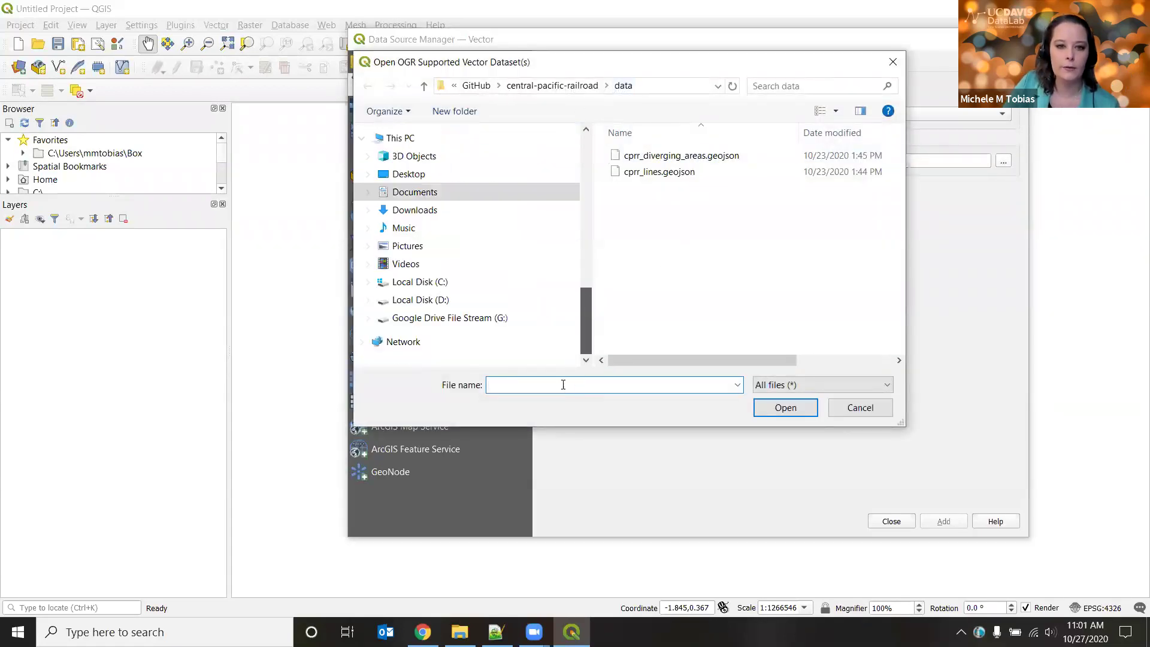
left_click(416, 301)
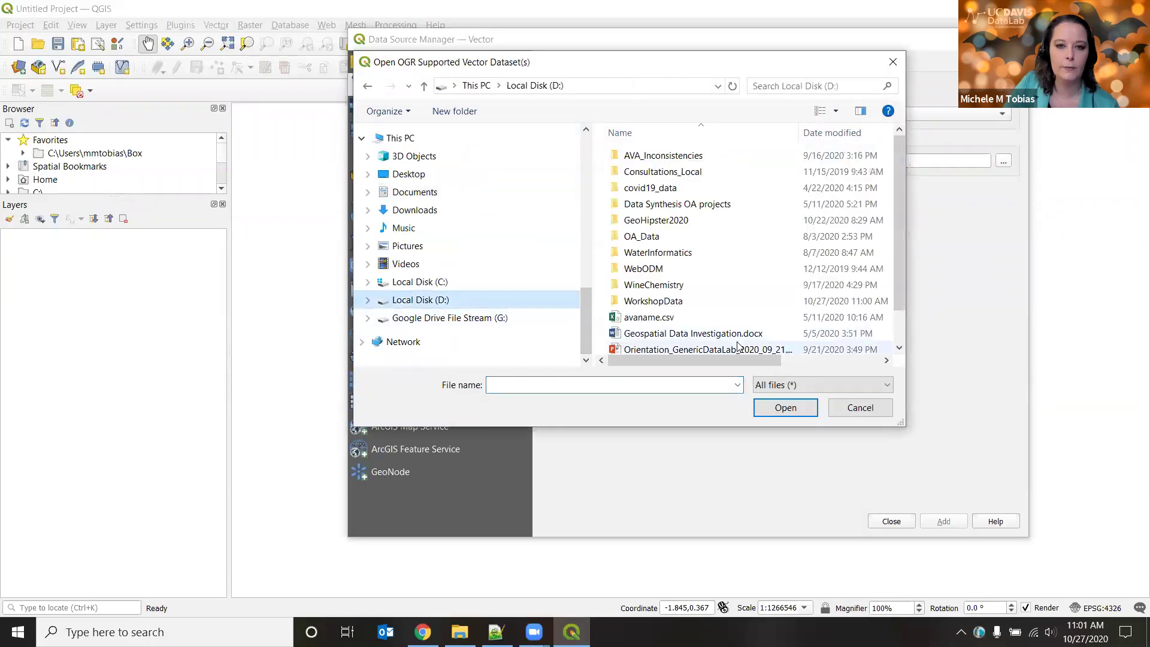
double_click(663, 302)
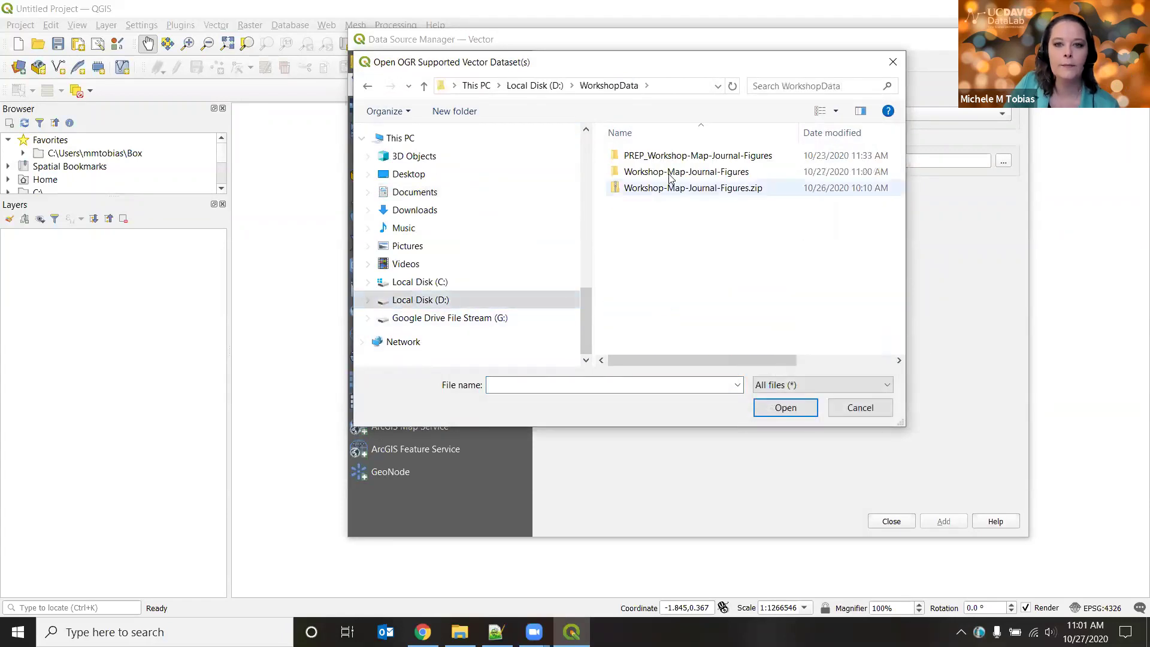
double_click(689, 173)
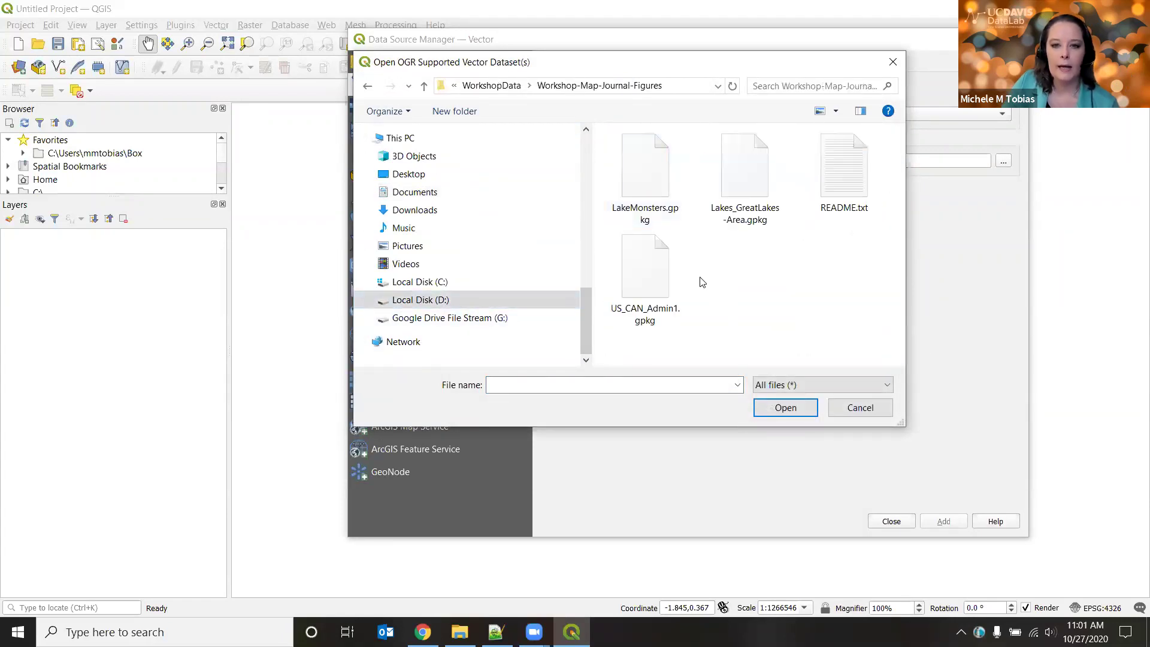
Add LakeMonsters.gpkg, Lakes_GreatLakes-Area.gpkg and US_CAN_Admin1.gpkg together as vector layers and close the Data Source Manager
left_click(650, 290)
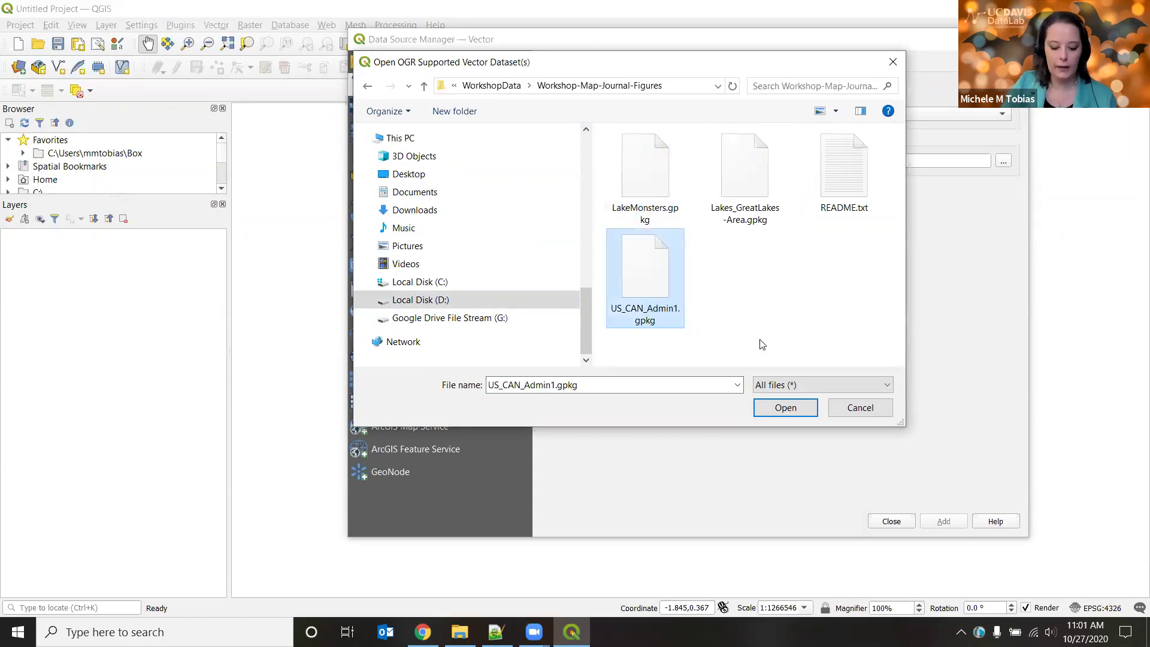
left_click(646, 174, "shift")
left_click(631, 284)
left_click(640, 171, "ctrl")
left_click(756, 179, "ctrl")
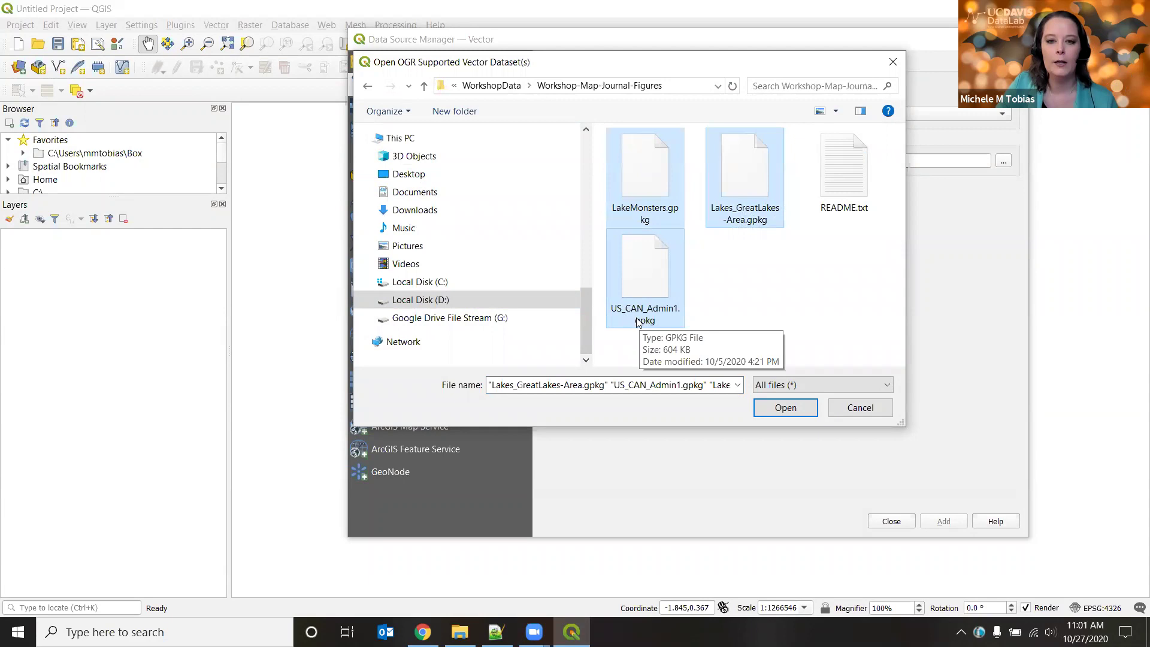
left_click(779, 409)
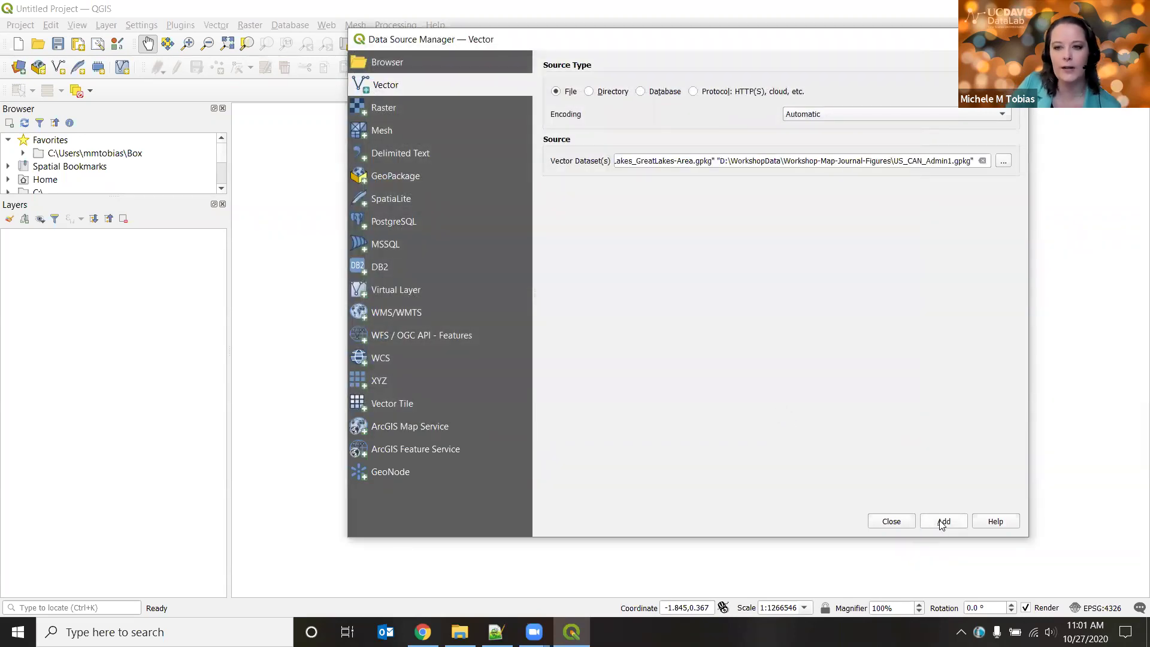
left_click(944, 523)
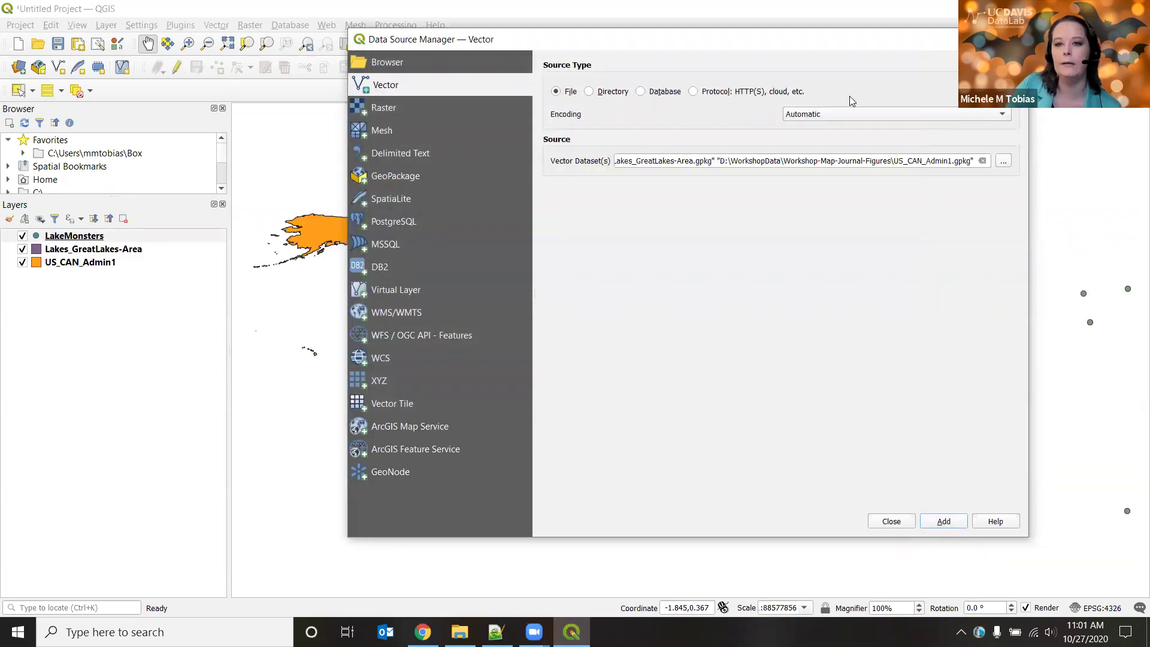
left_click(1015, 39)
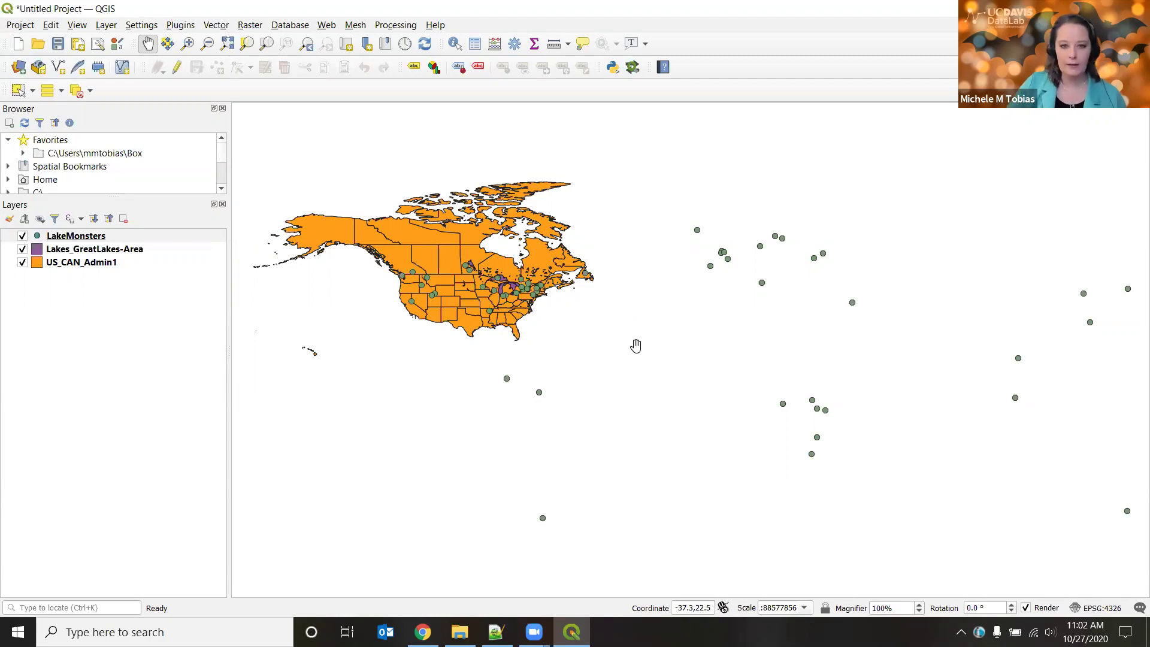
Save the project as LakeMonsters_Map in QGZ format in the Workshop-Map-Journal-Figures folder
left_click(57, 44)
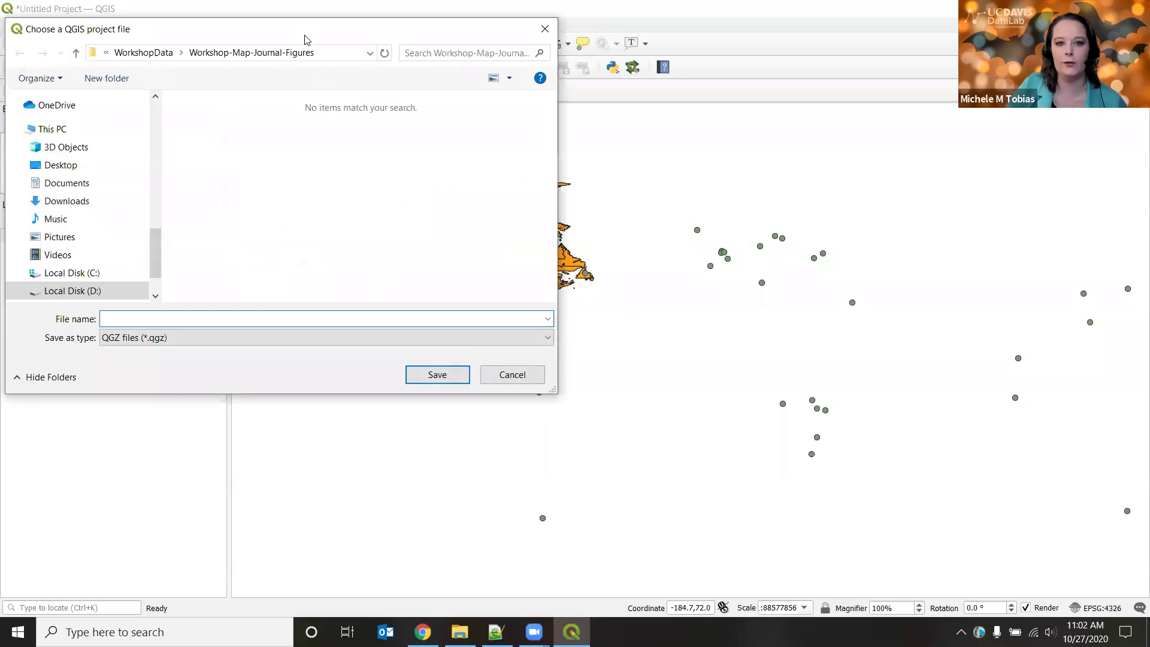
left_click_drag(305, 40, 619, 181)
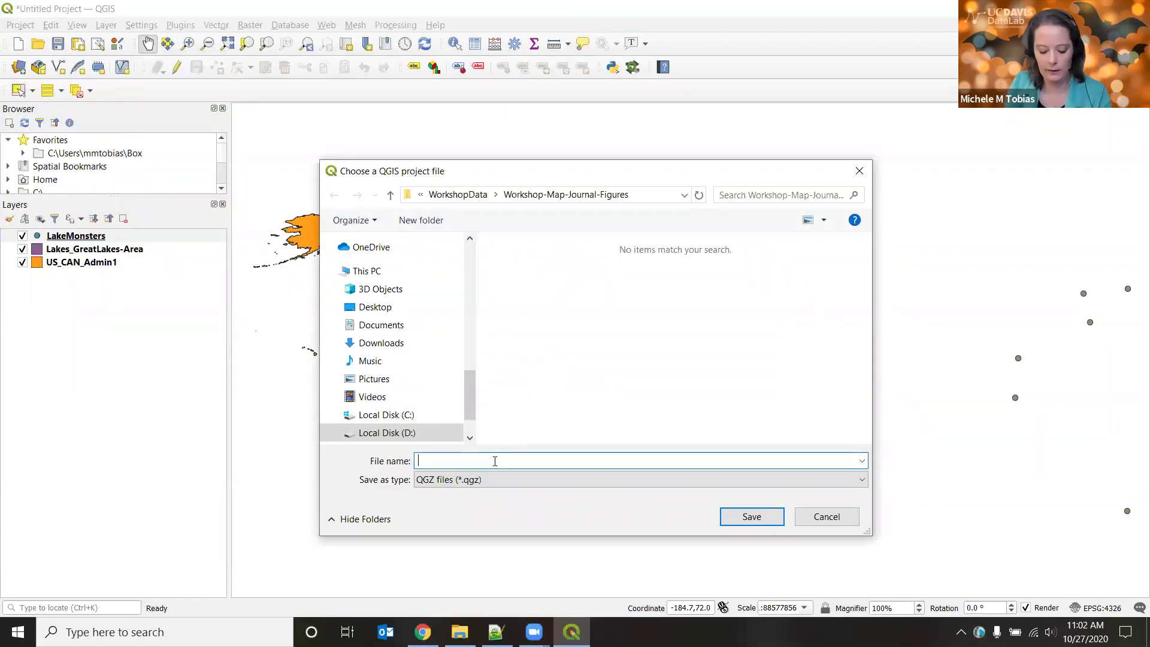
type("Lake")
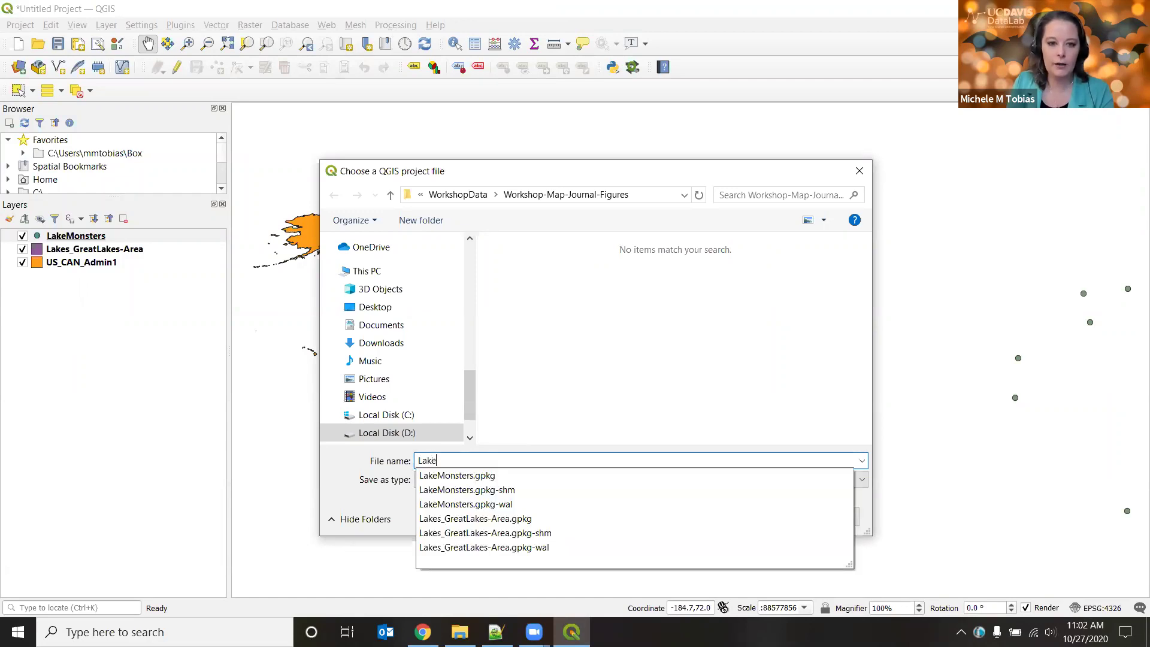
type("Monste")
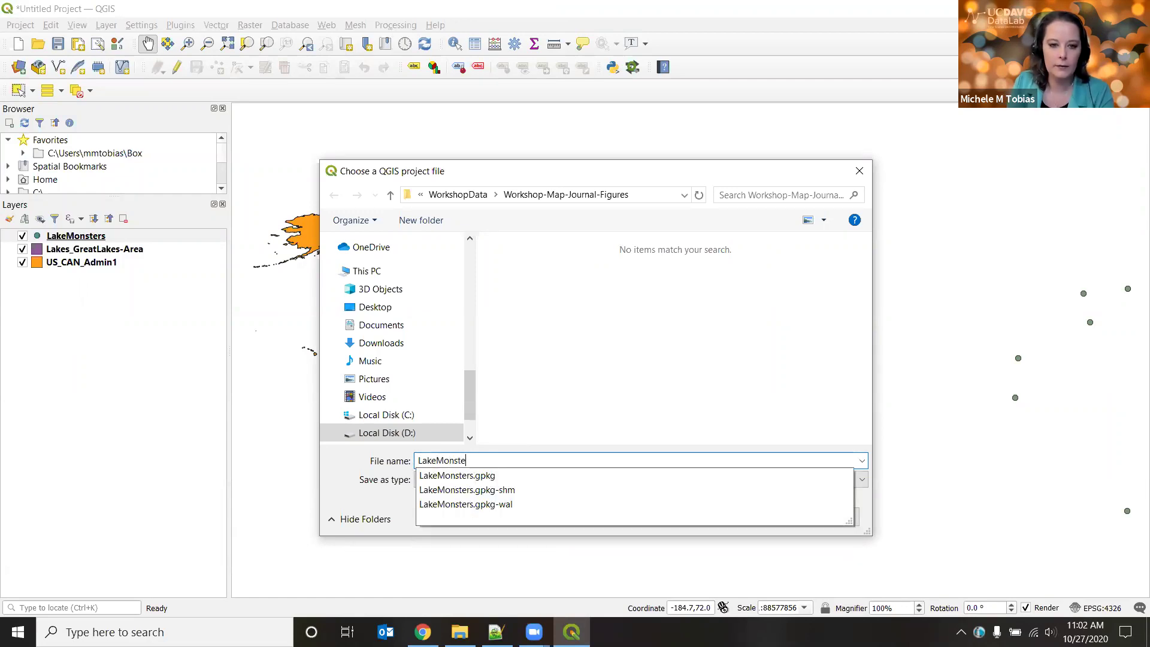
type("rs_Map")
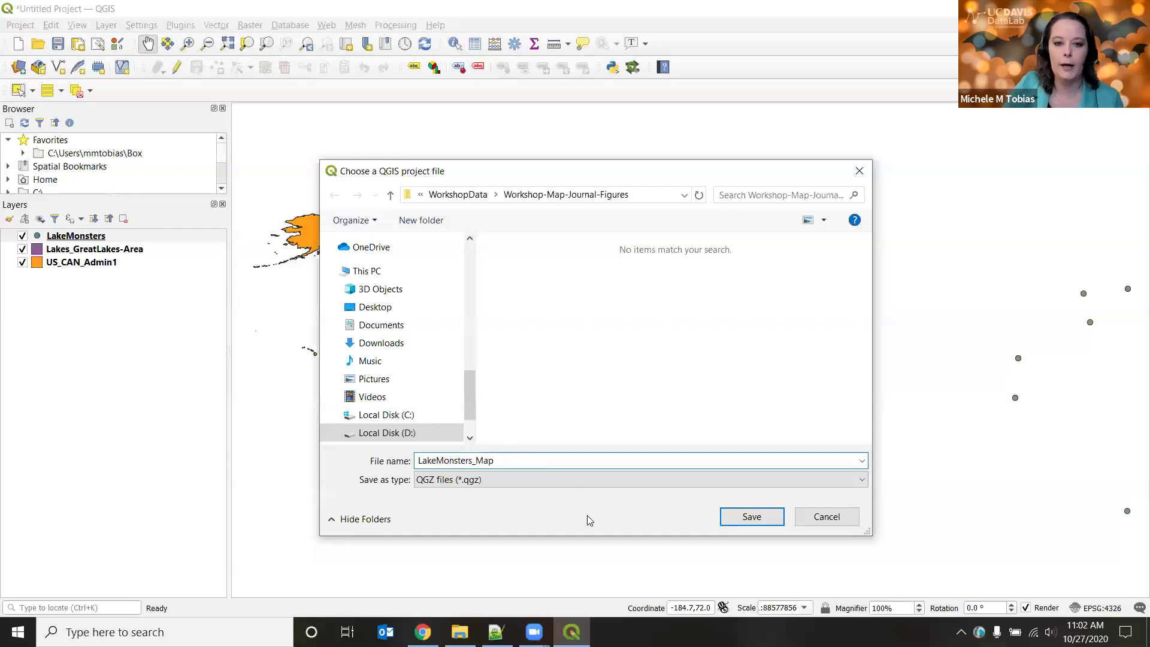
left_click(749, 521)
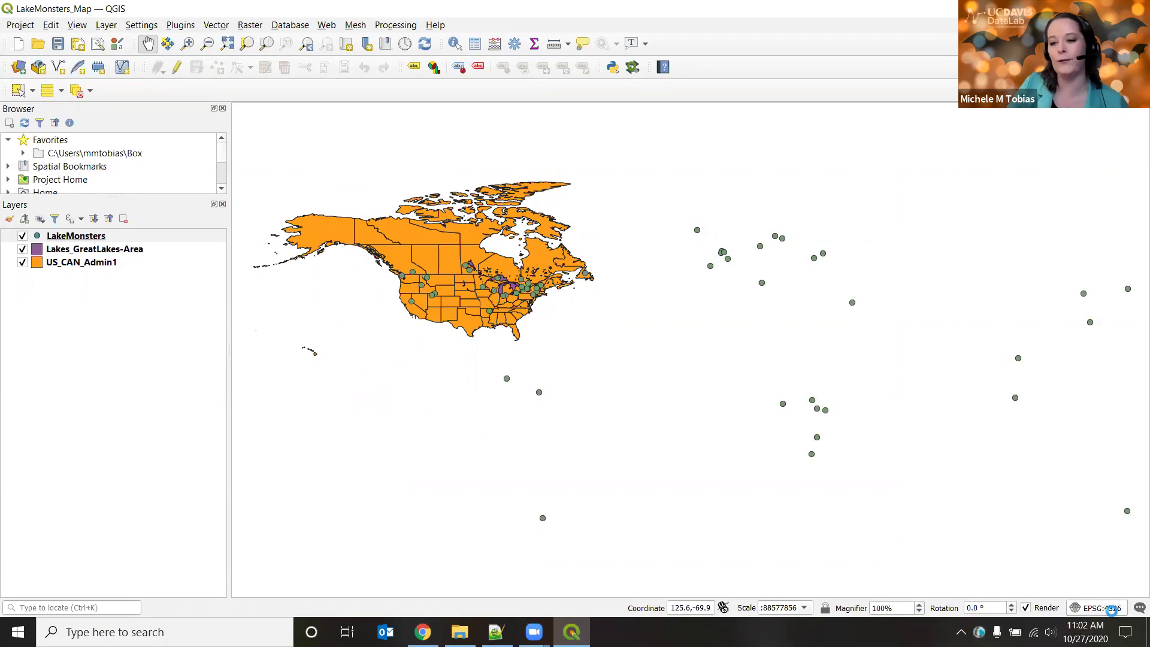
Open the project's coordinate reference system settings and filter the available systems by "north america"
left_click(1113, 614)
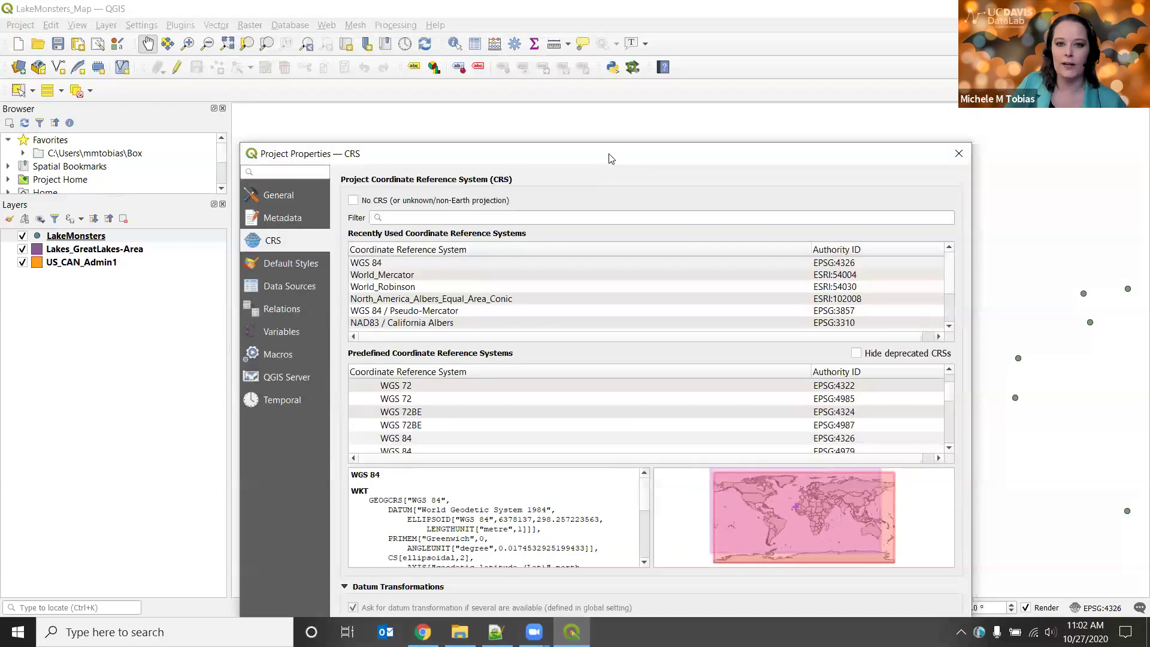
left_click_drag(616, 152, 663, 16)
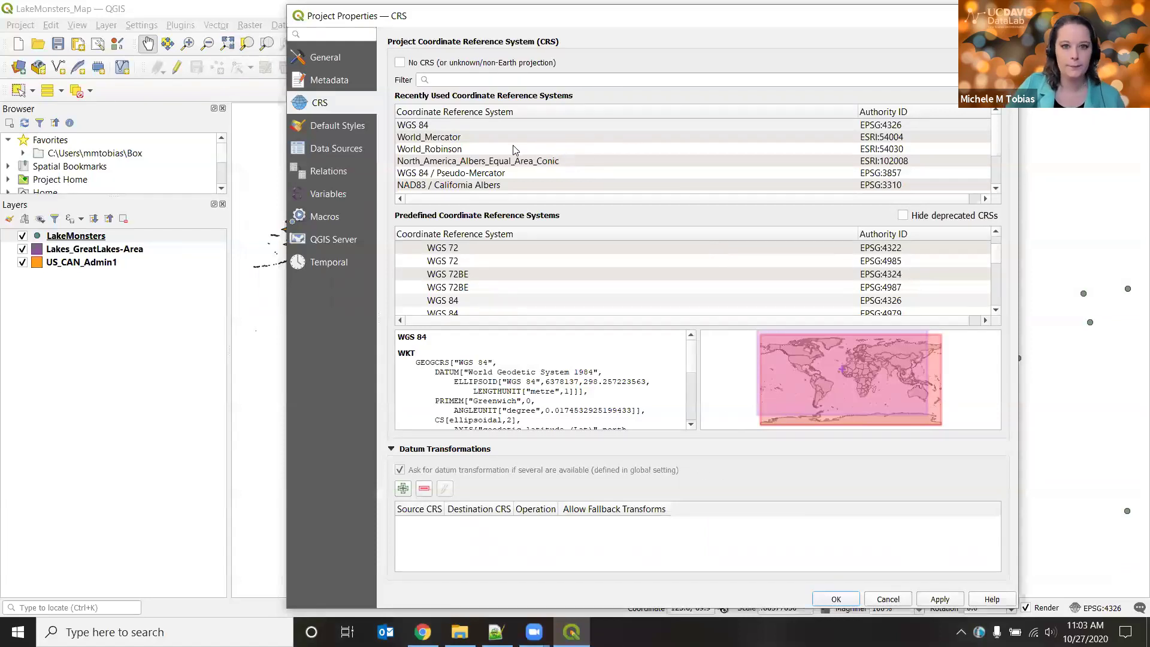
left_click(511, 79)
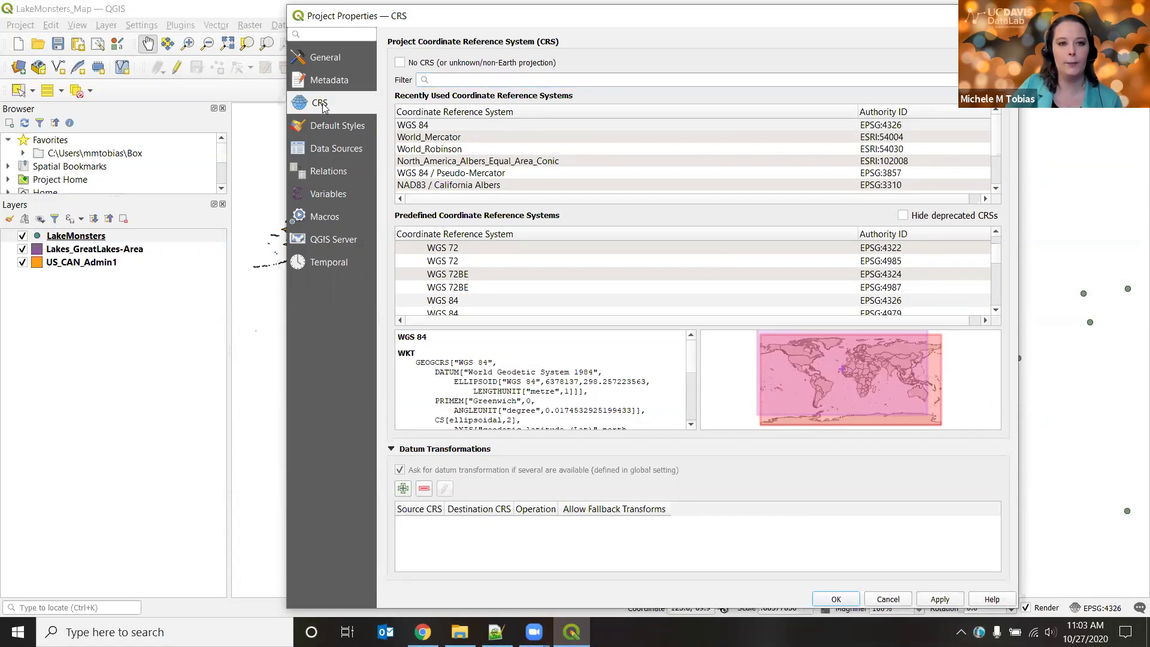
left_click(440, 79)
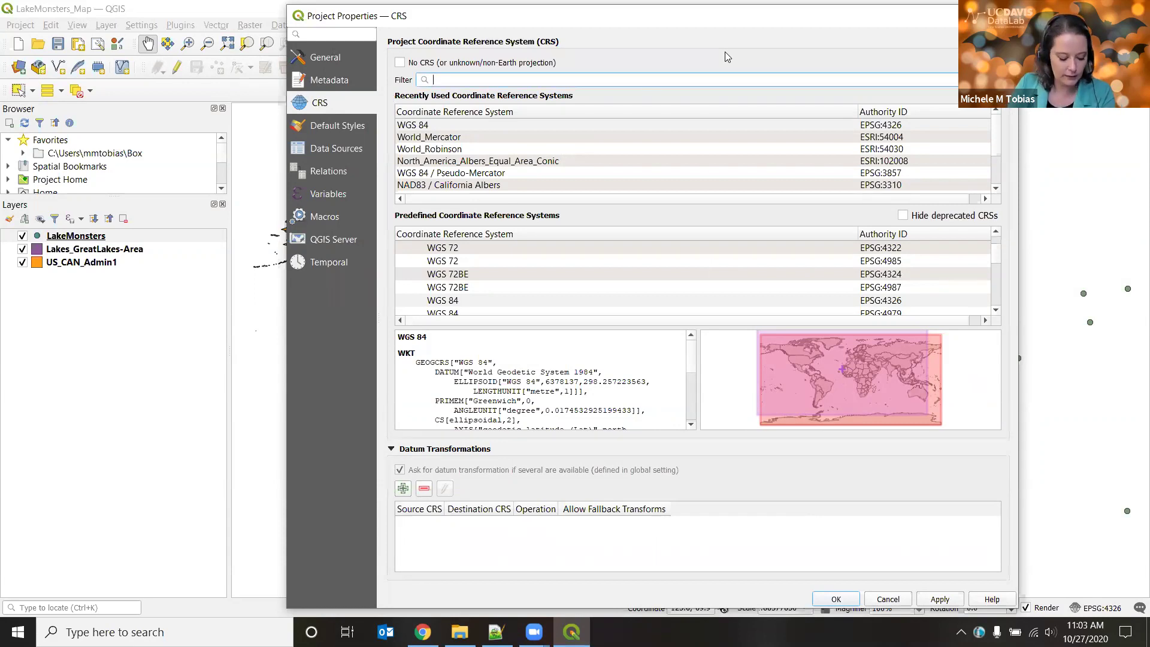
type("no")
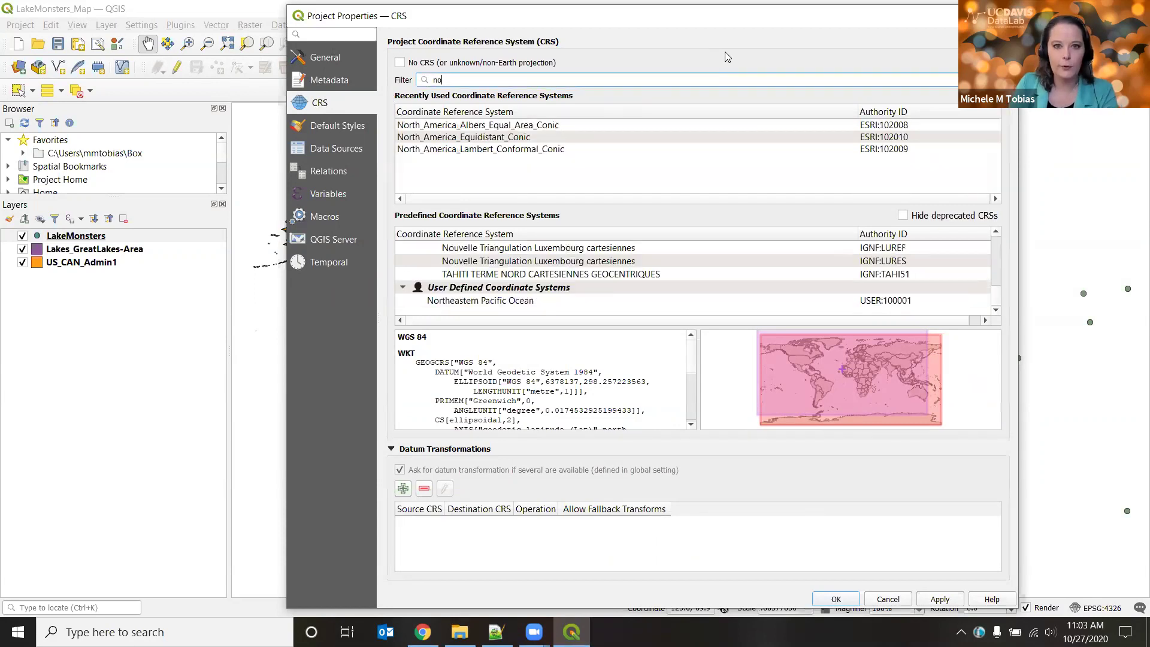
type("rth america")
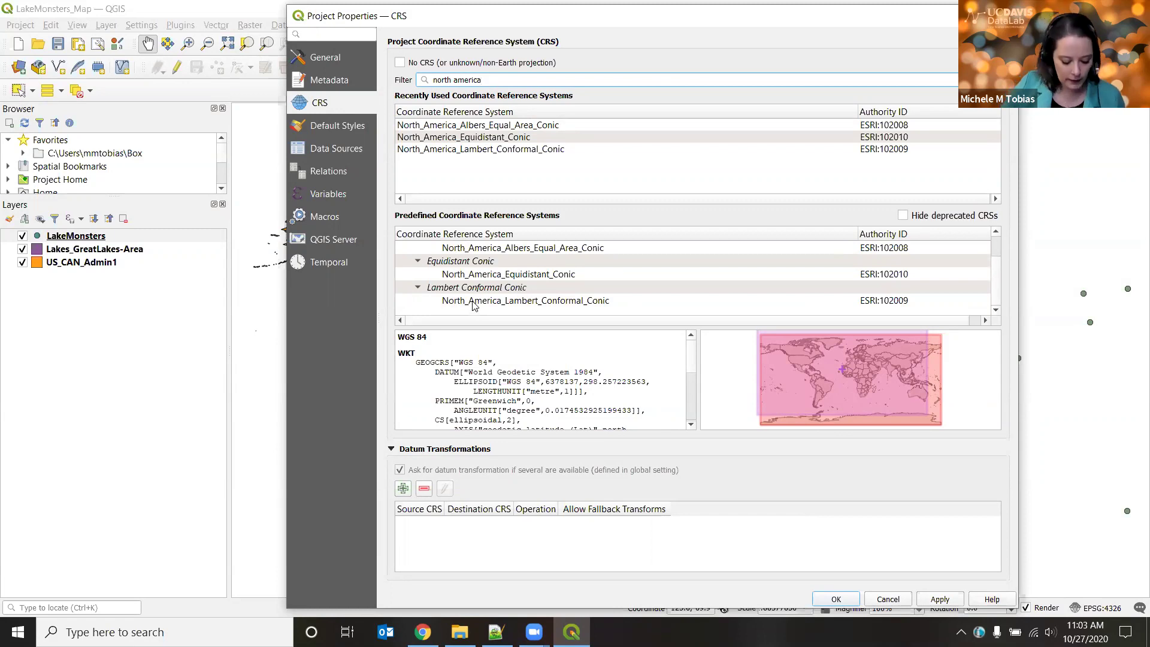
Apply North_America_Albers_Equal_Area_Conic (ESRI:102008) as the project CRS, accept the preselected transformation for LakeMonsters, and save the project
left_click(534, 277)
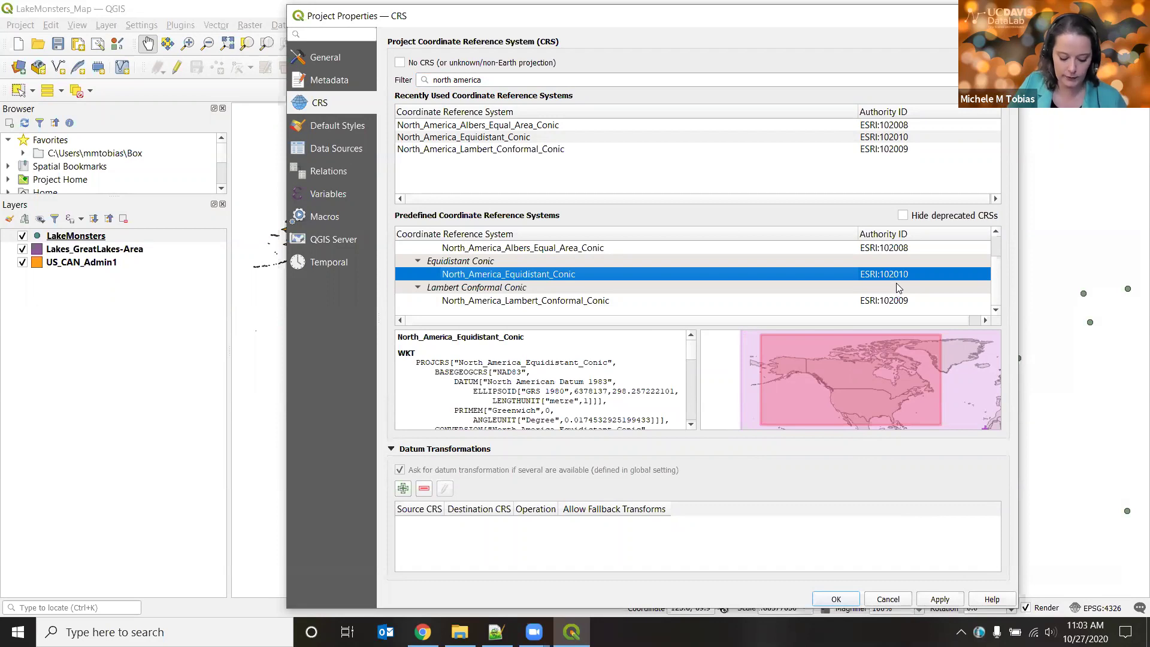
left_click(878, 250)
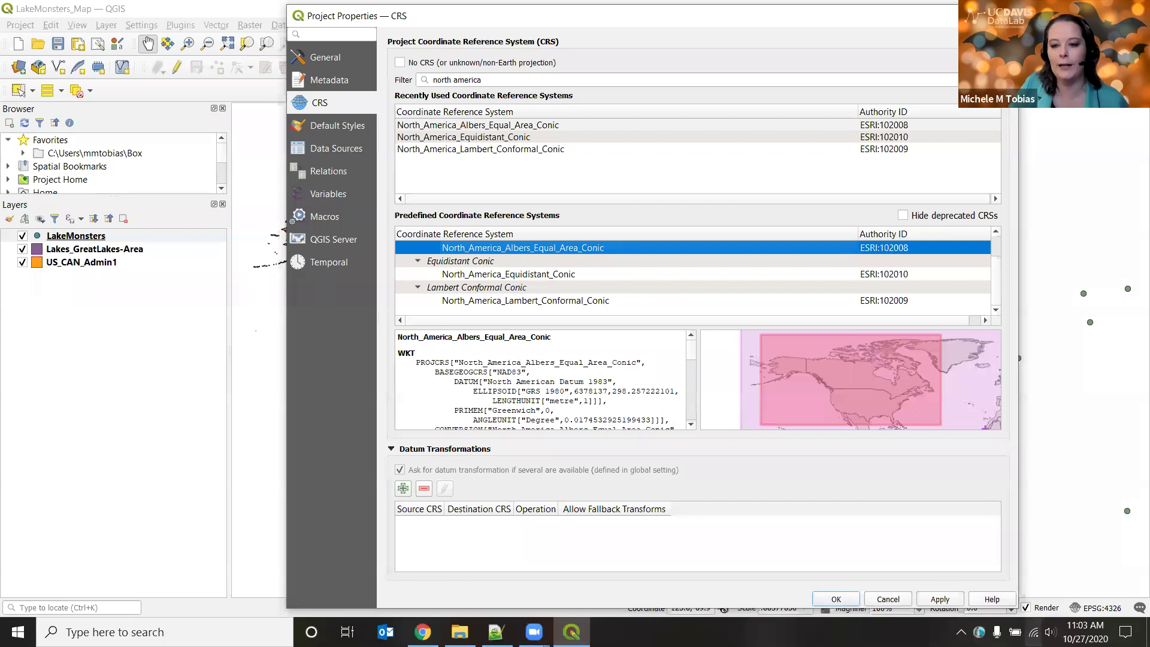
left_click(939, 599)
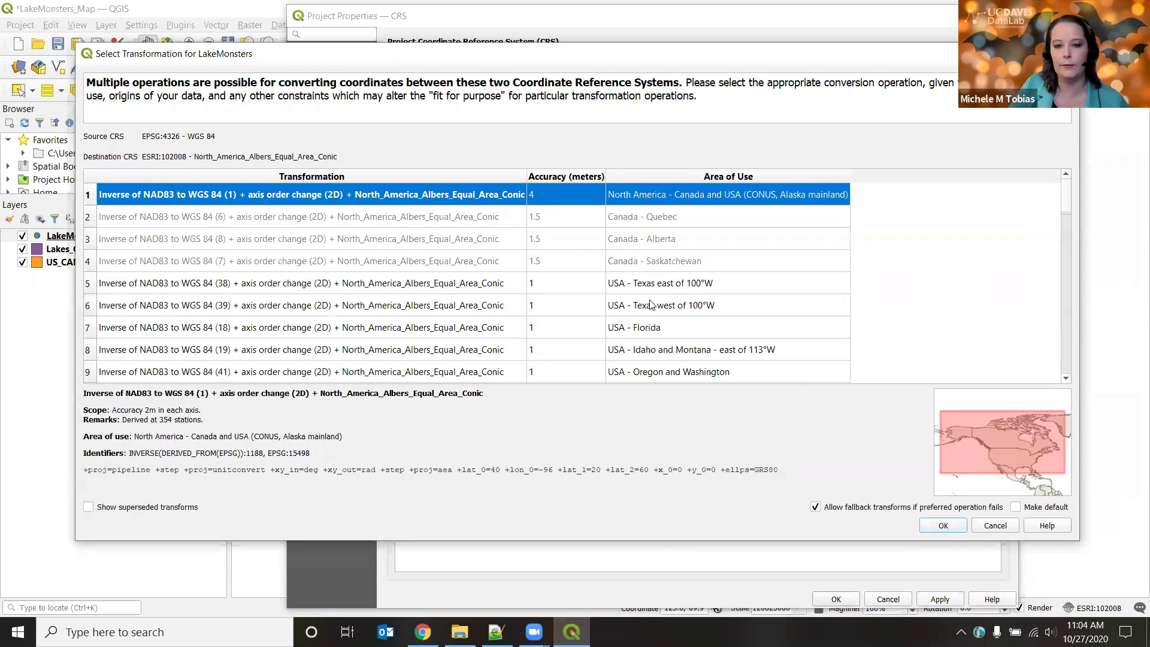
left_click(943, 527)
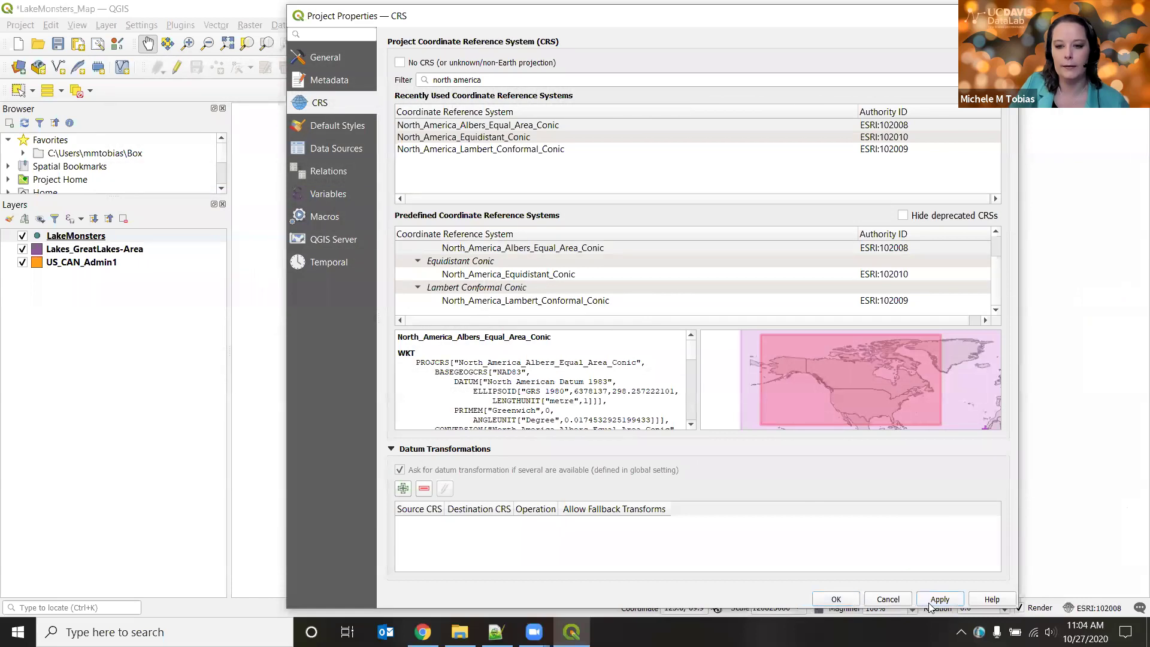
left_click(898, 599)
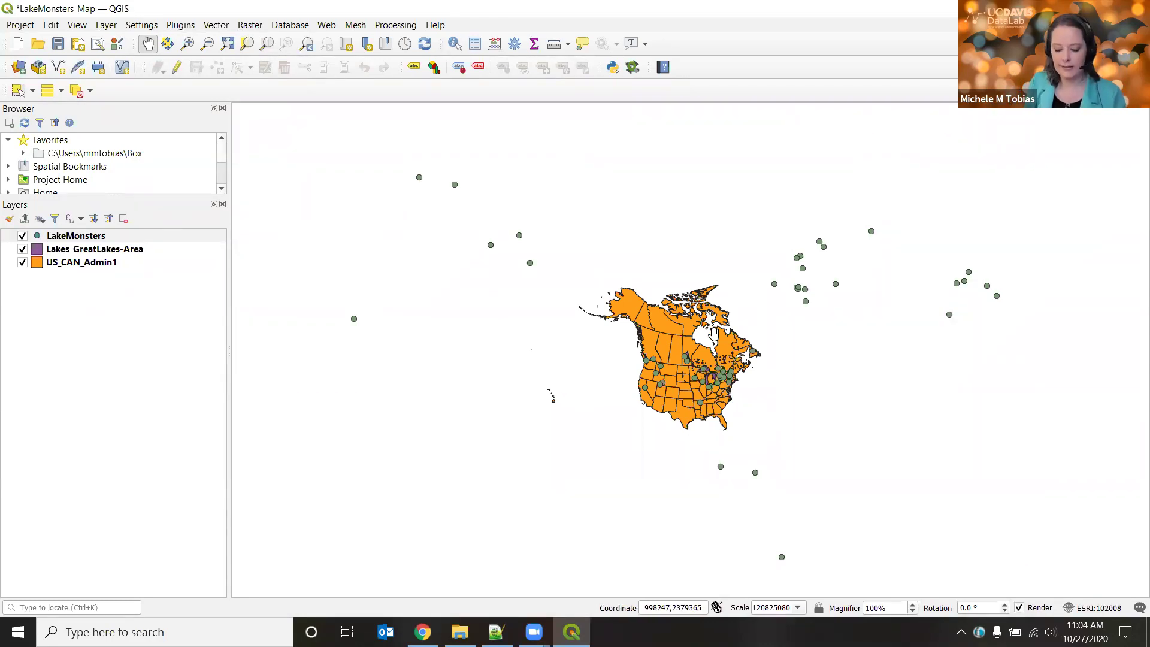
left_click(58, 47)
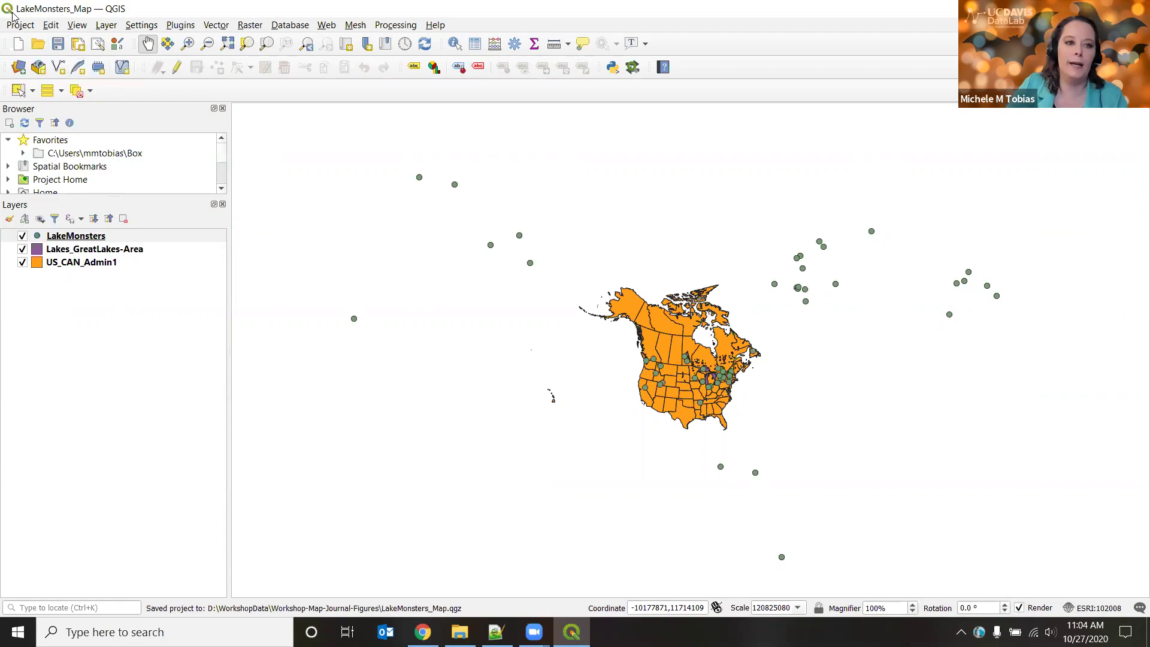
Create a new print layout titled "Nature Specs"
left_click(27, 29)
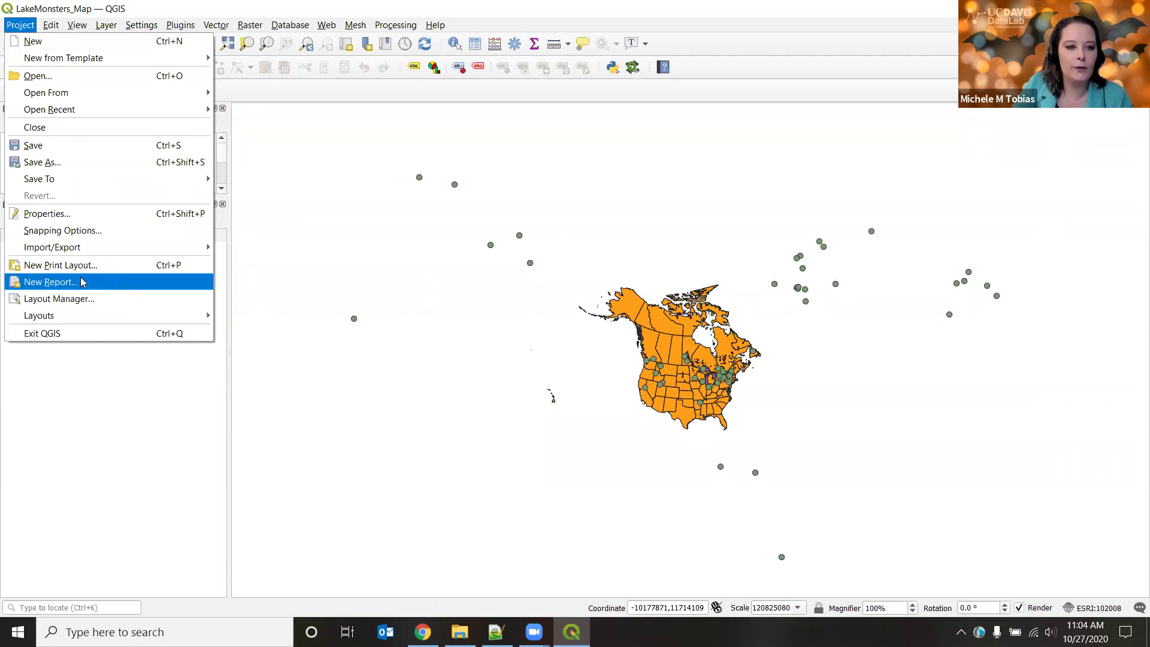
left_click(135, 269)
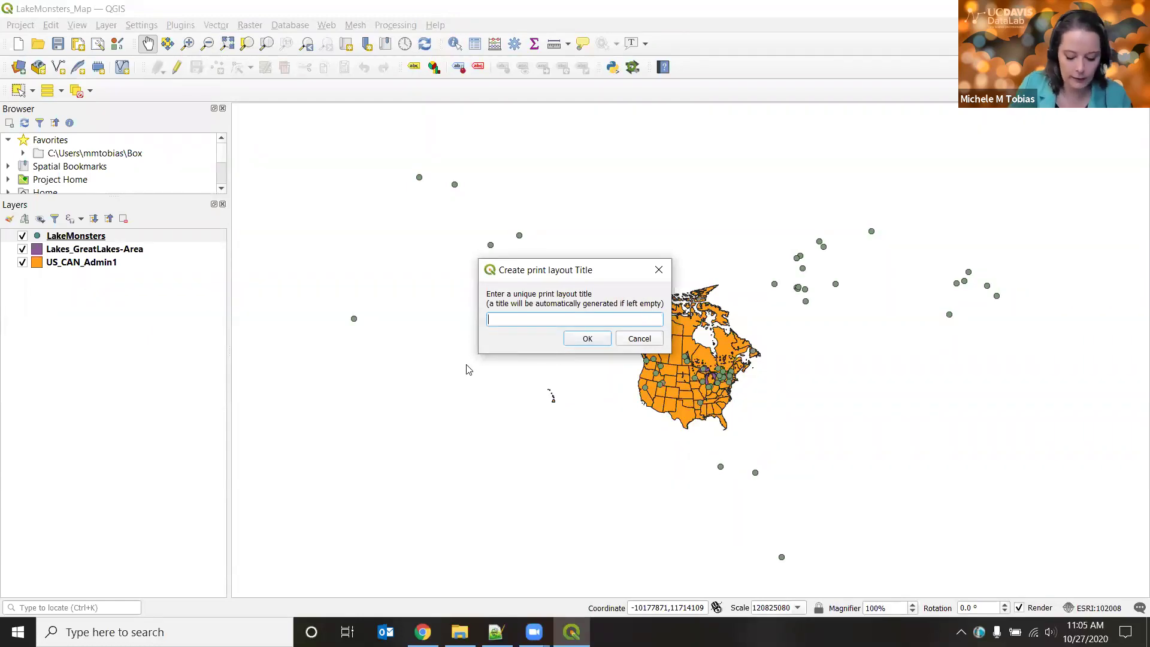
type("Nat")
type("ure Specs")
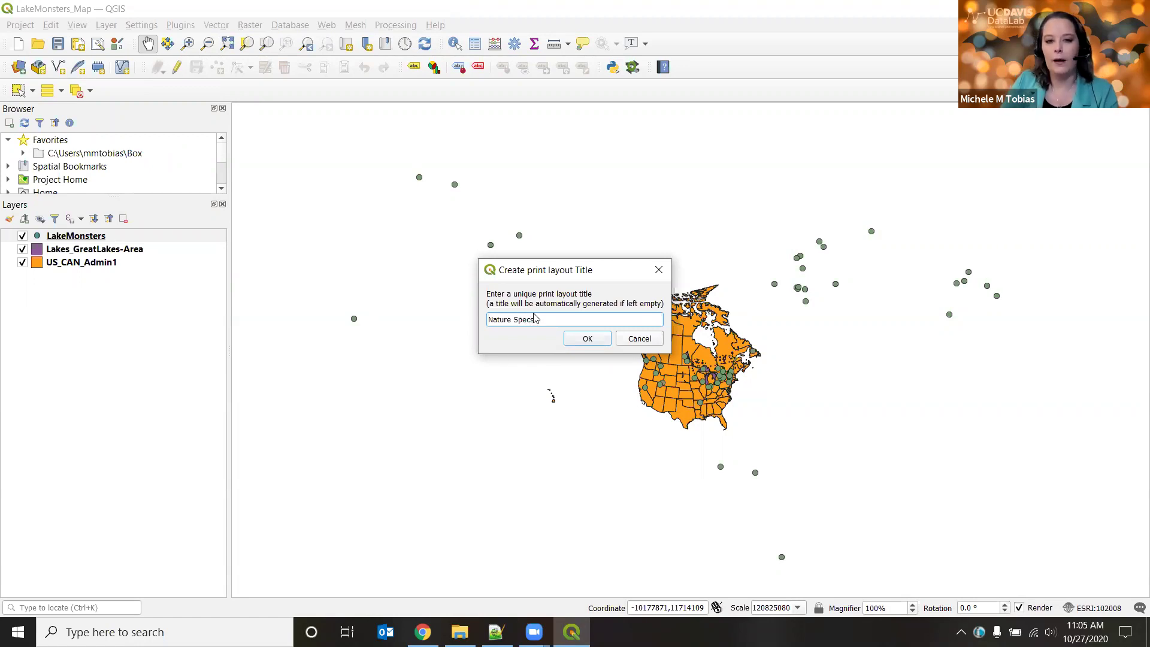
left_click(580, 339)
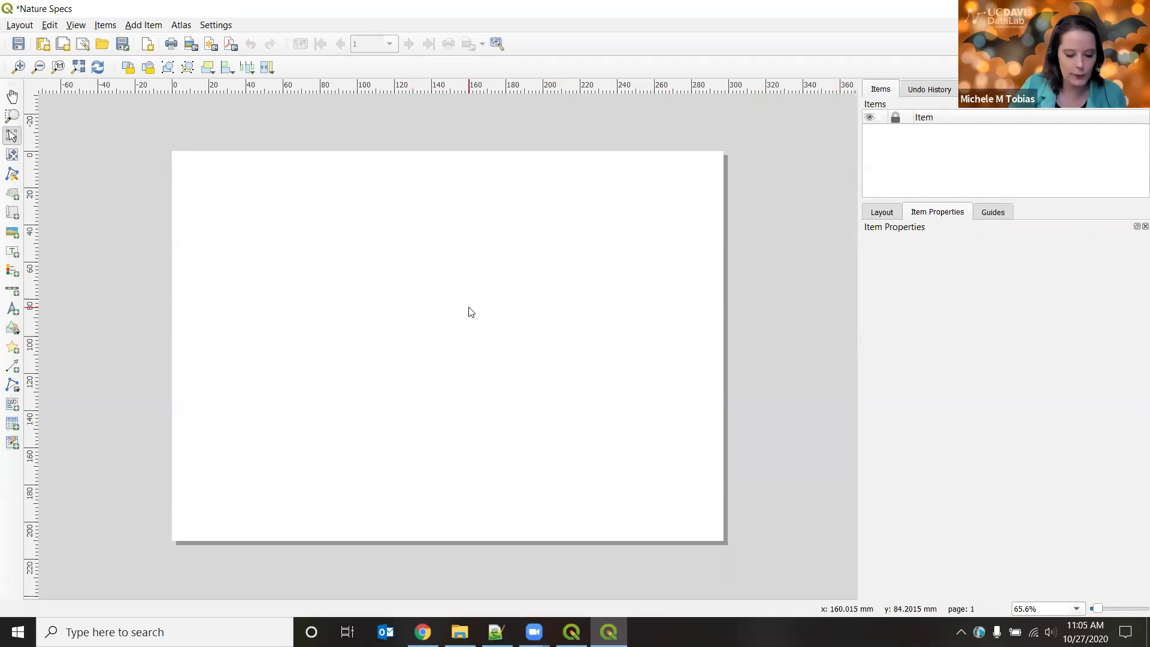
Set the layout page's size to Custom, keeping millimetres as the unit
right_click(640, 297)
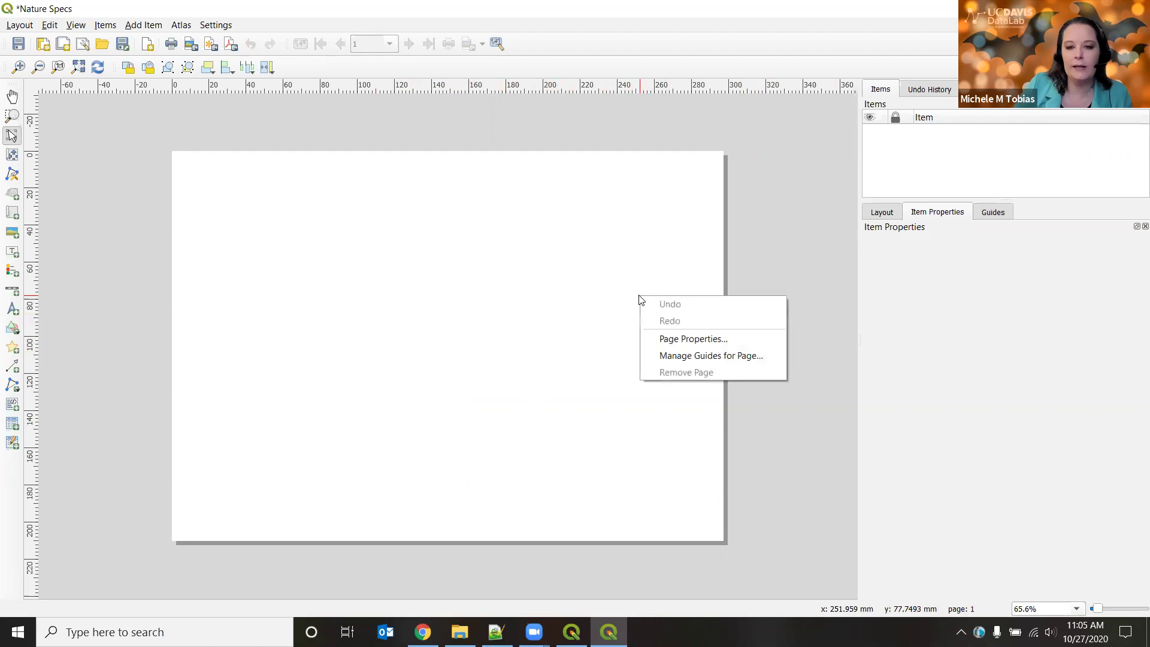
left_click(693, 340)
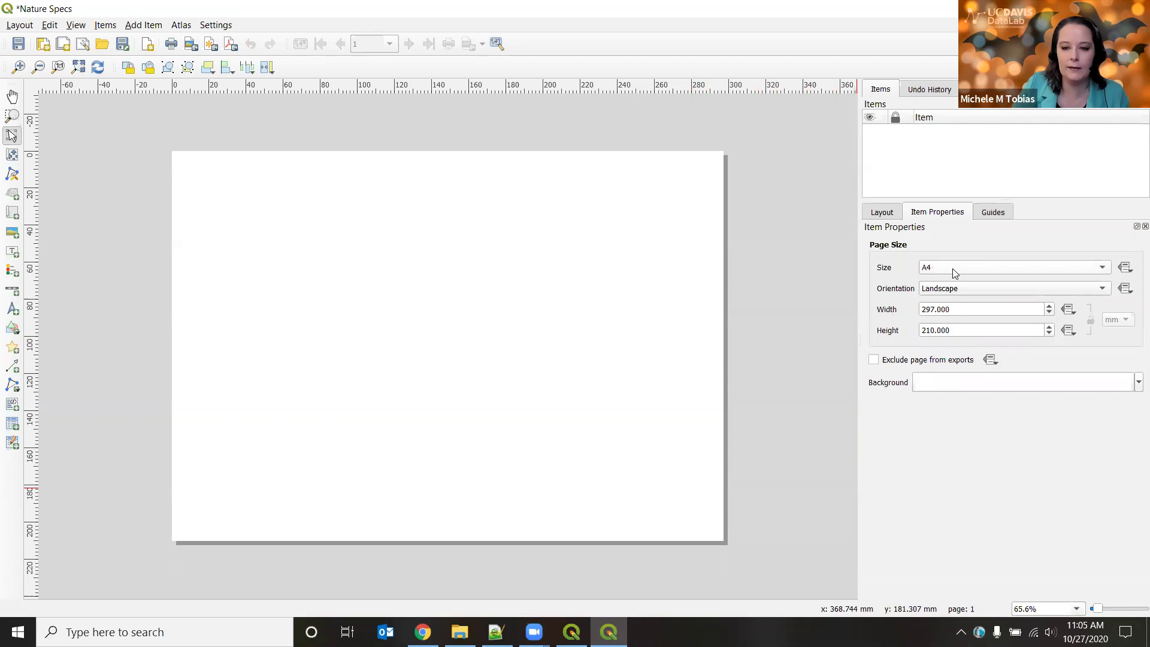
left_click(955, 272)
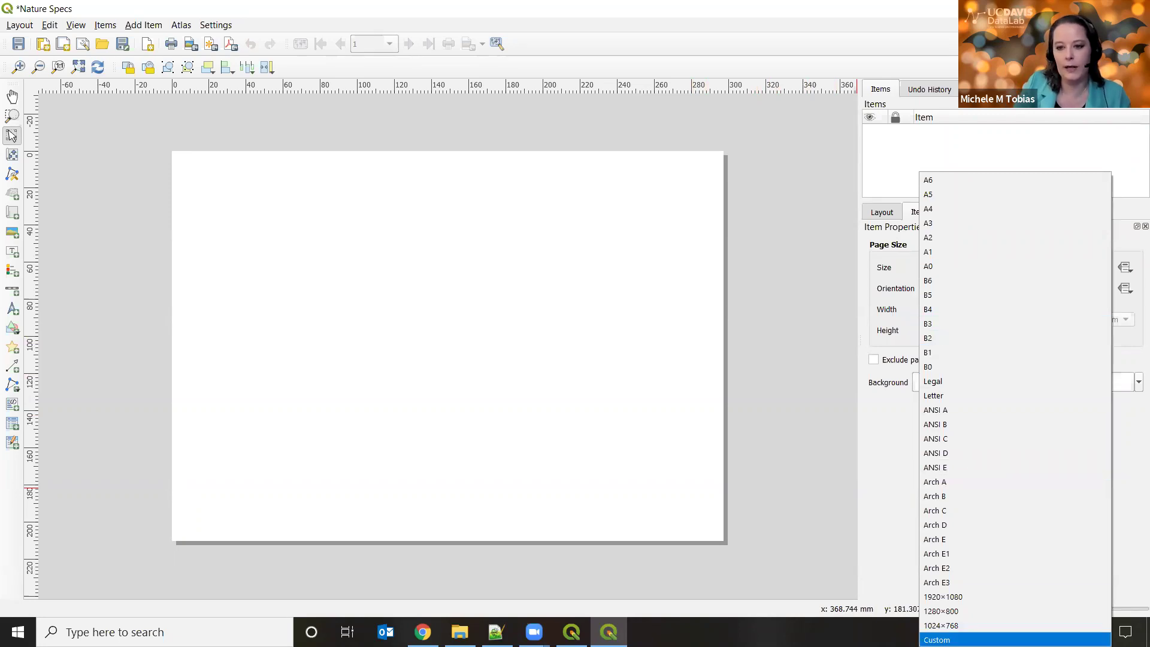
left_click(941, 640)
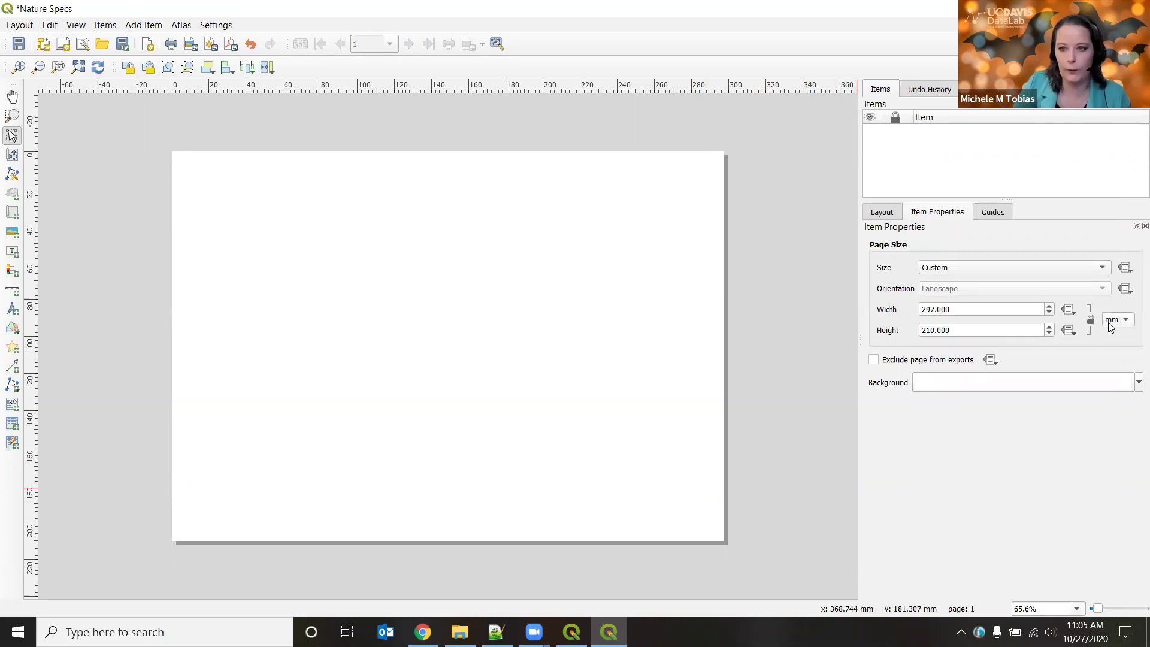
left_click(1107, 321)
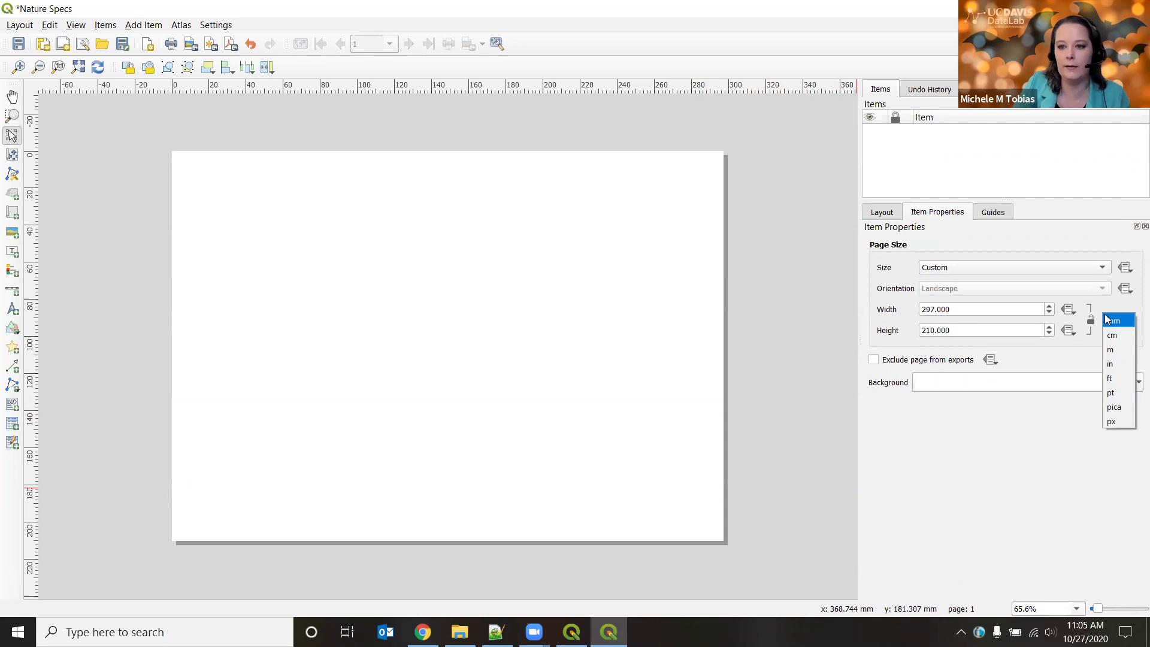
left_click(1105, 302)
Make the page 183 mm wide and 240 mm high, save the project, and close the layout
left_click(960, 314)
double_click(976, 308)
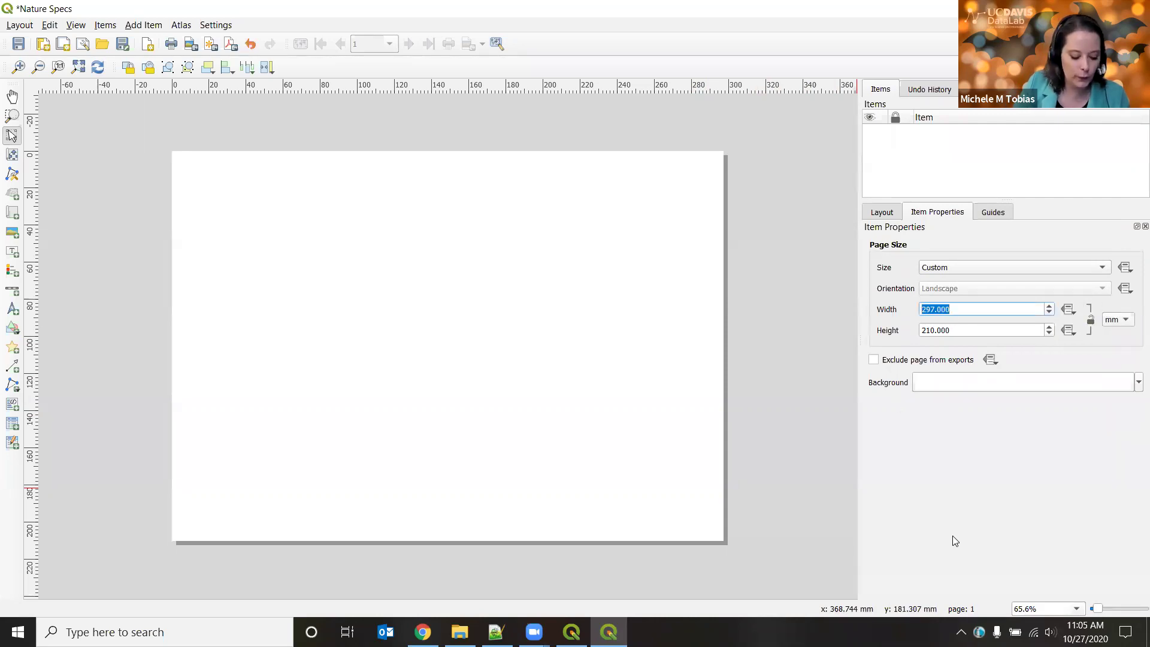
type("183")
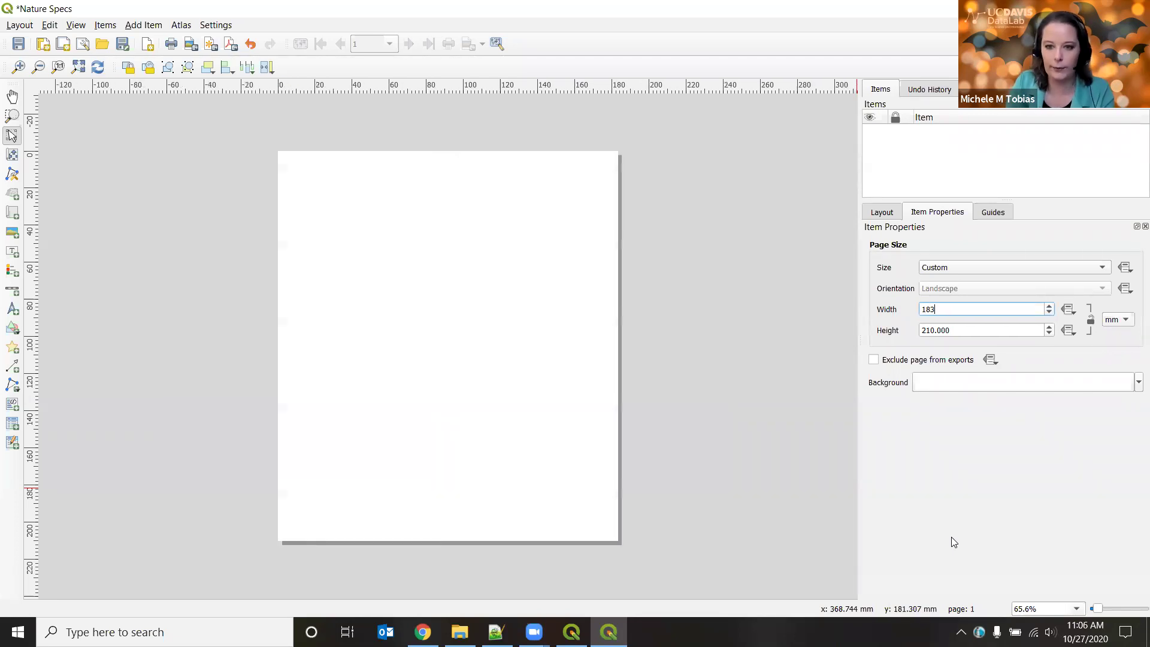
double_click(984, 330)
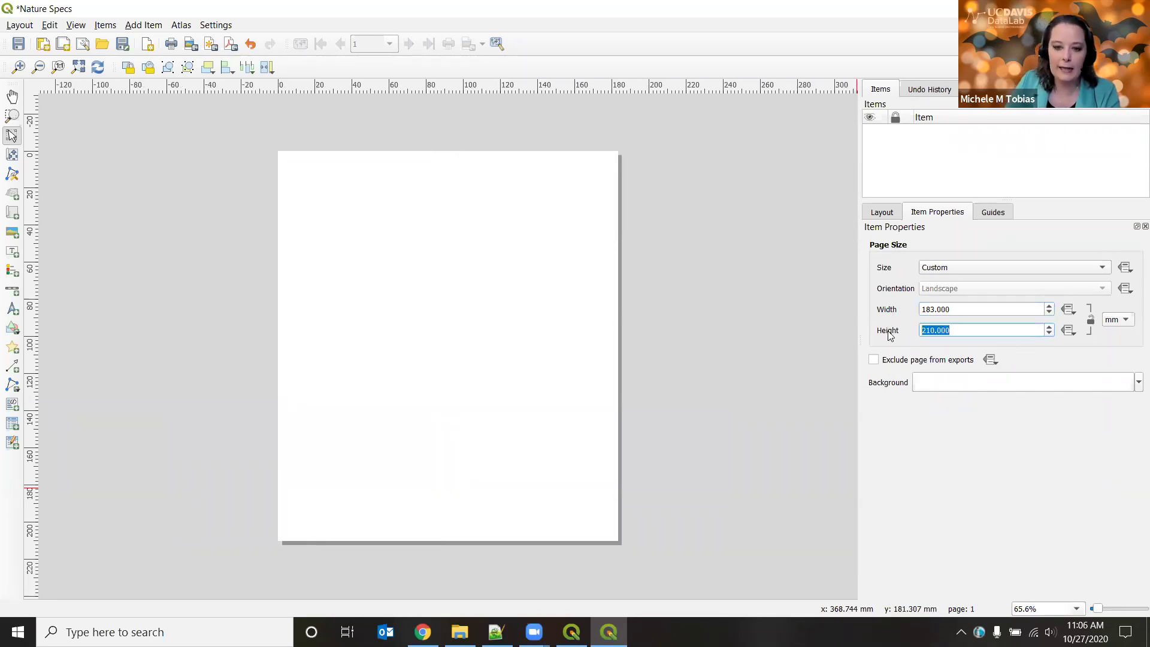
type("240")
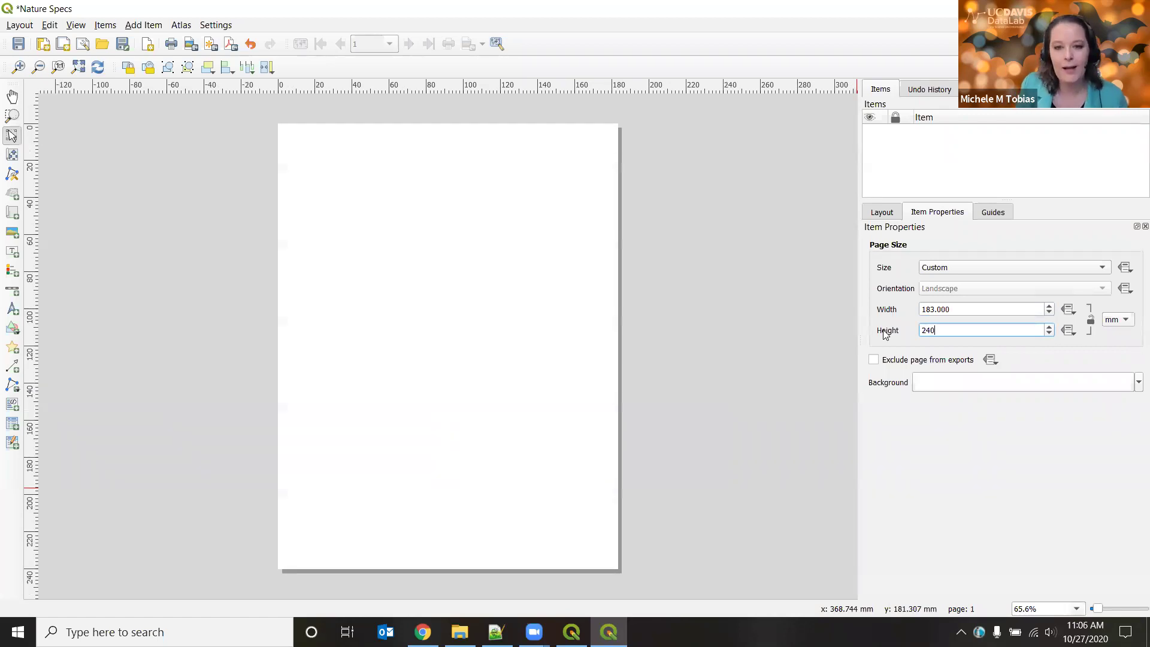
left_click(966, 424)
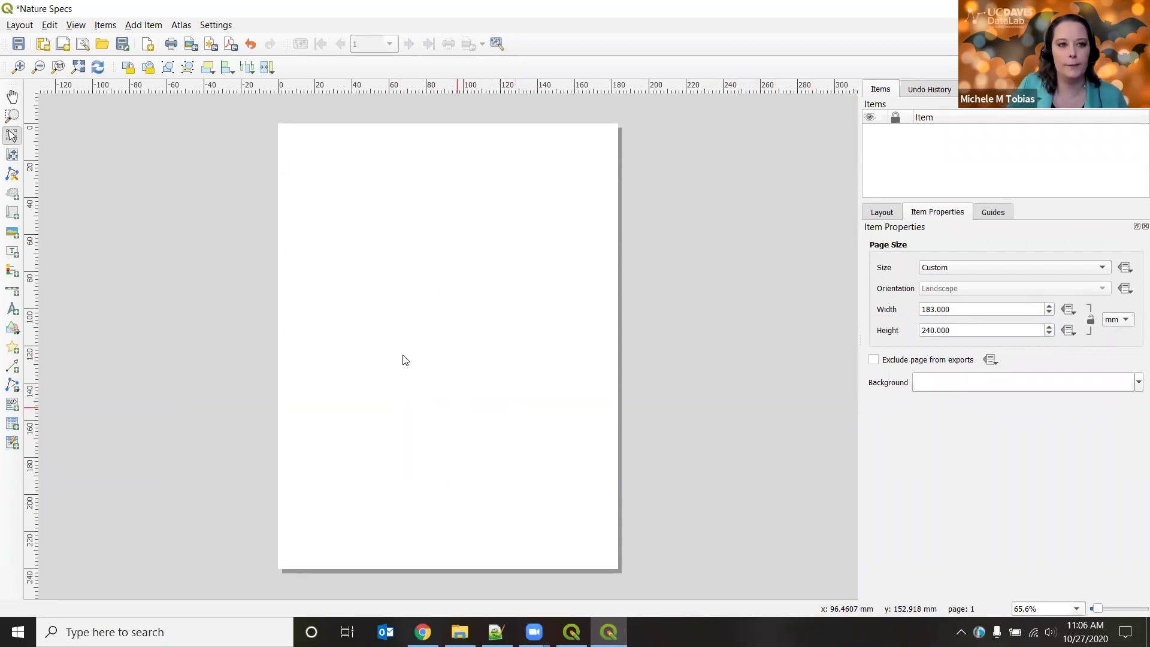
left_click(14, 50)
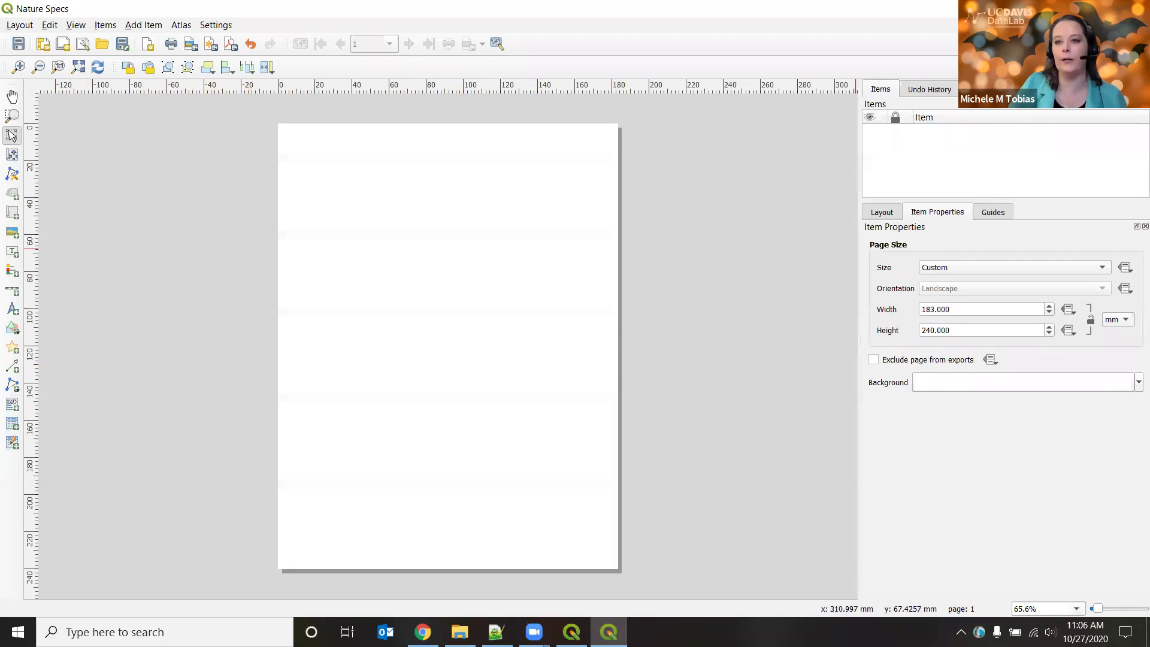
left_click(1134, 8)
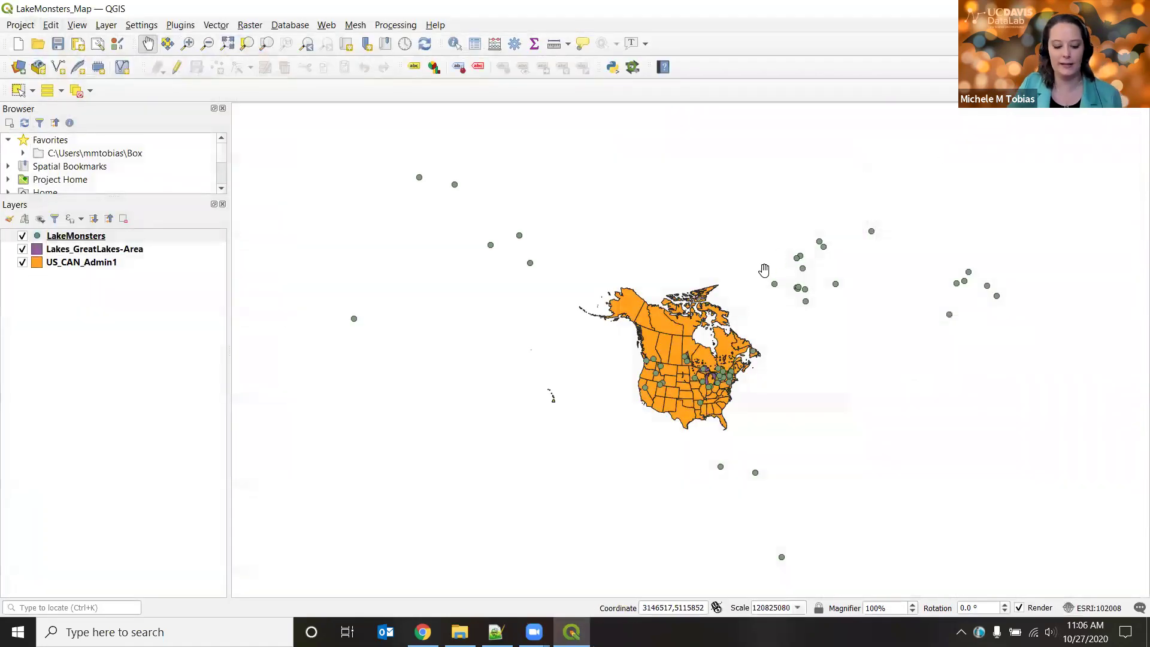
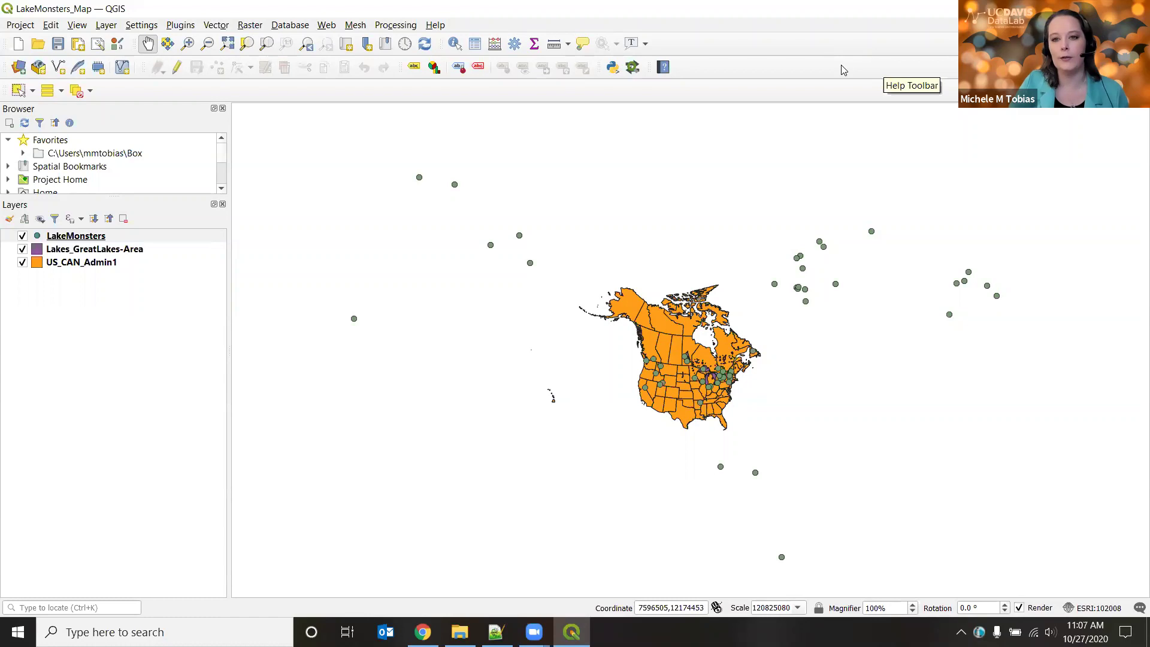
Show the Layer Styling panel beside the map and widen it
right_click(716, 69)
left_click(695, 73)
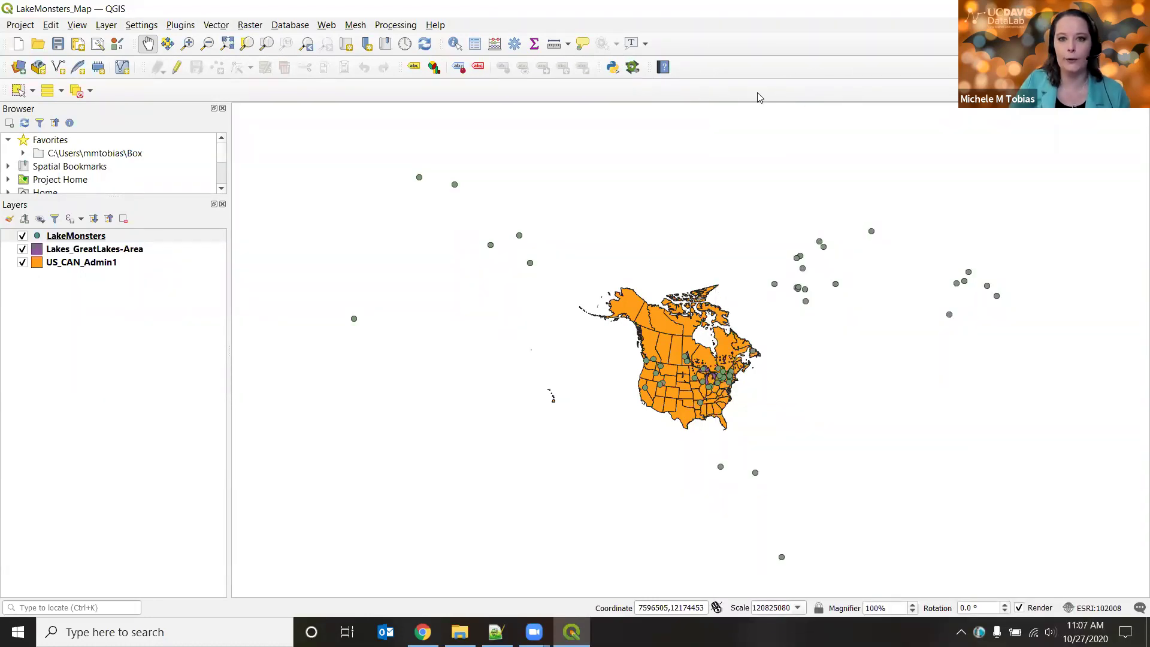
right_click(793, 73)
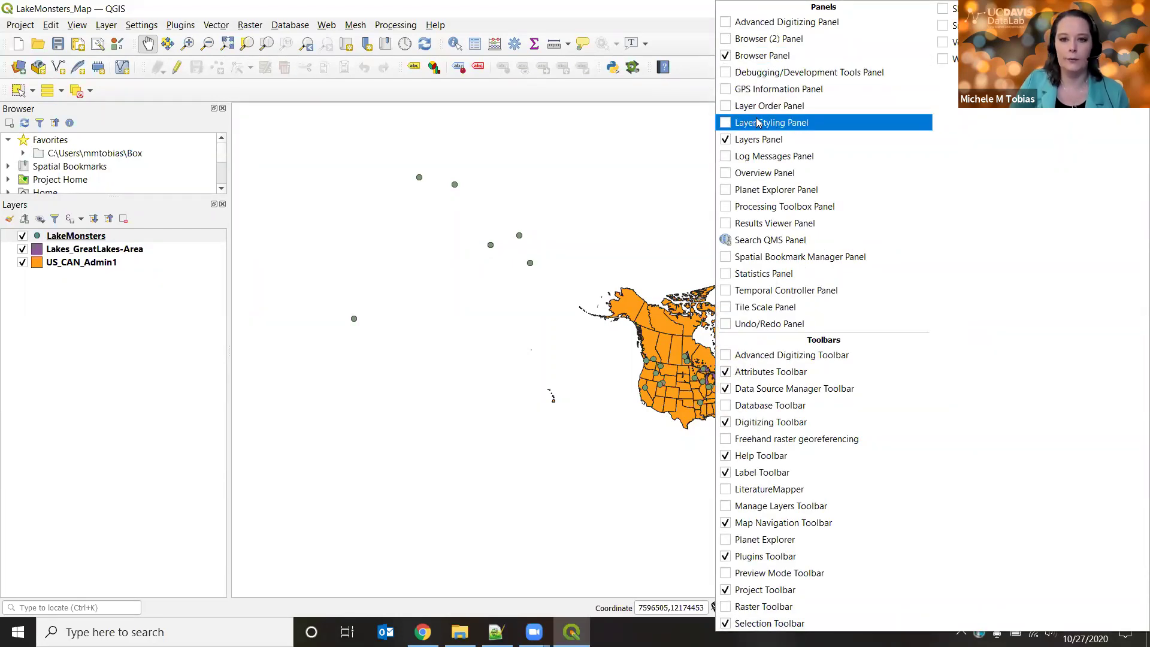
left_click(725, 123)
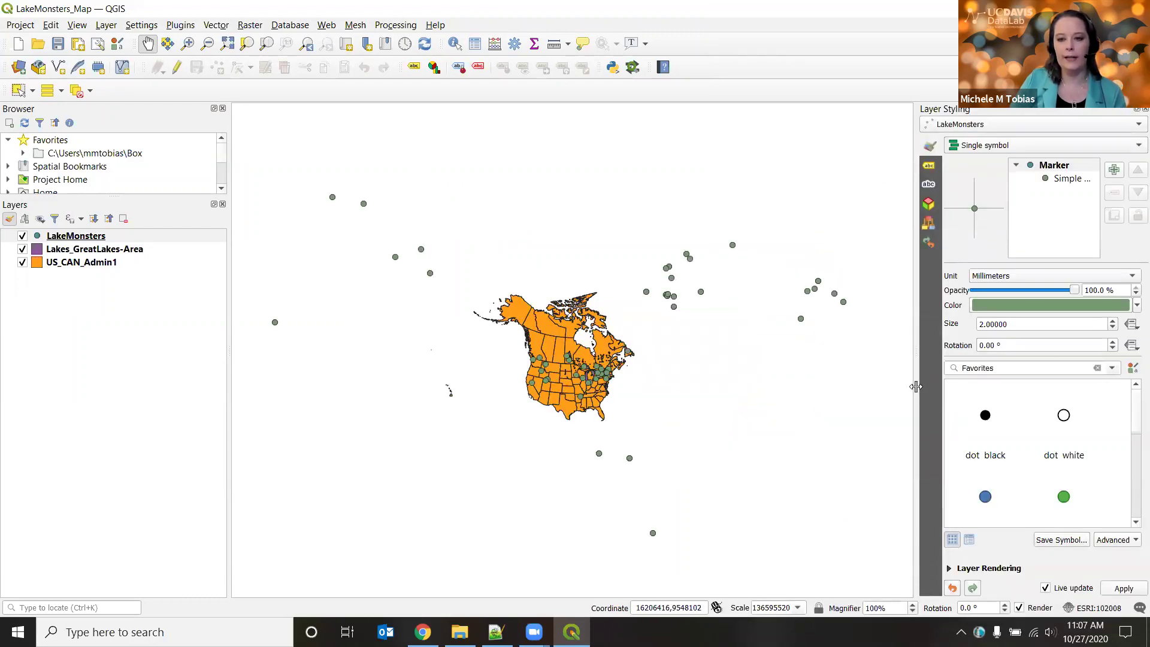
left_click_drag(916, 386, 840, 387)
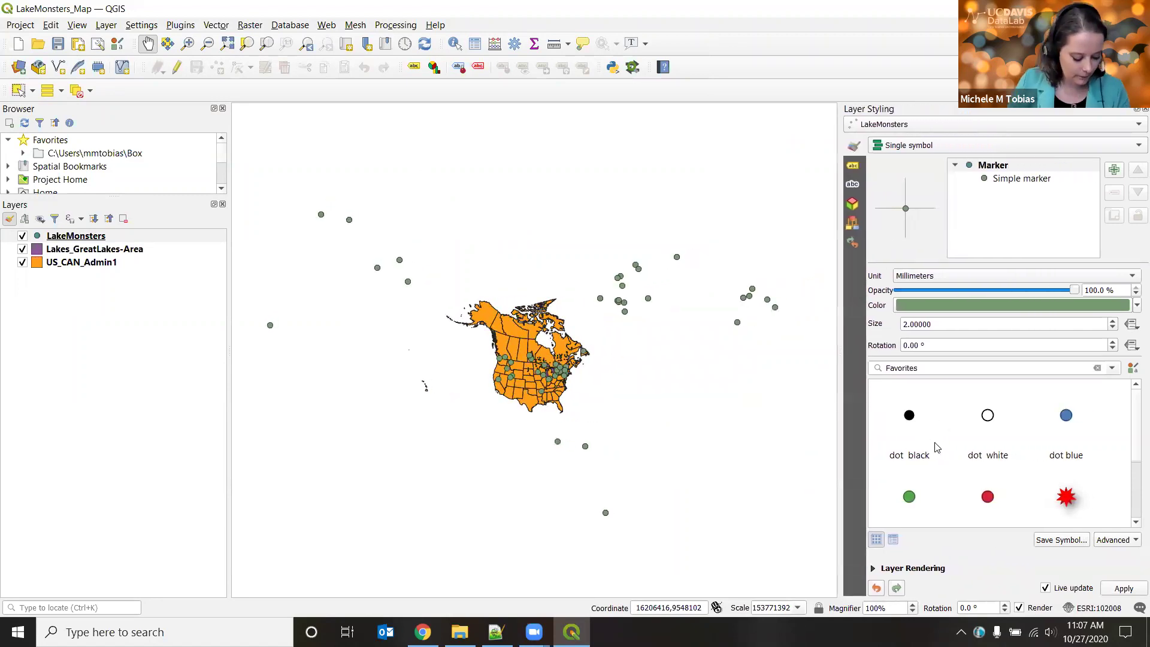
mouse_move(938, 447)
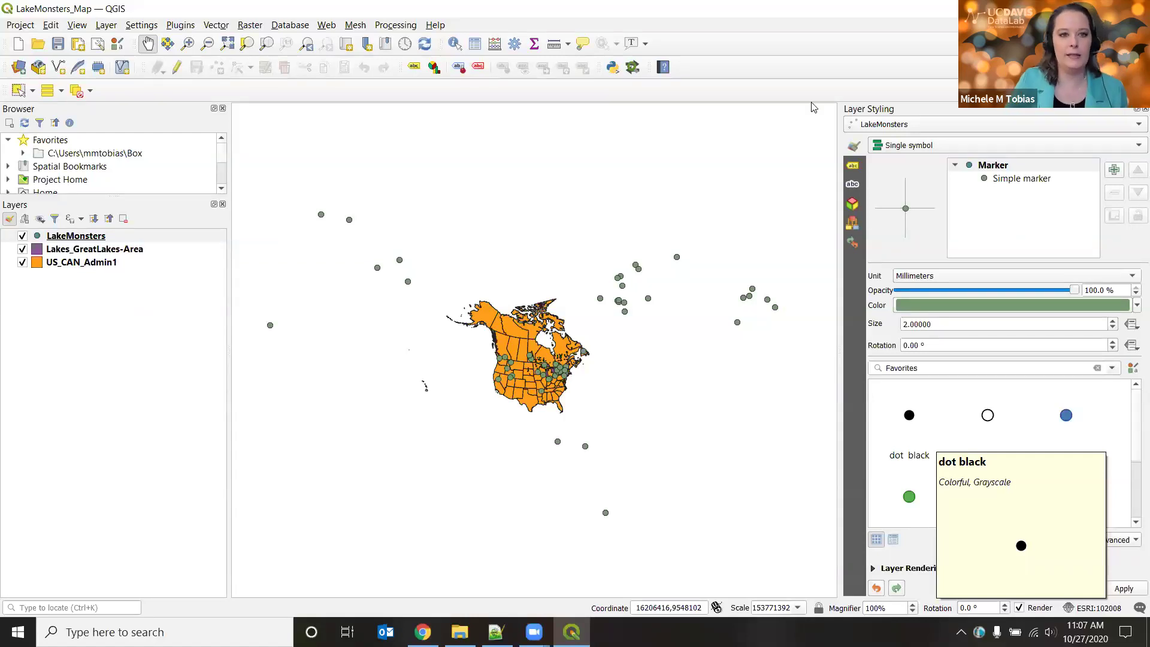
Change the fill colour of the US_CAN_Admin1 layer's simple fill to white (#ffffff), with the Great Lakes region in view
left_click(187, 45)
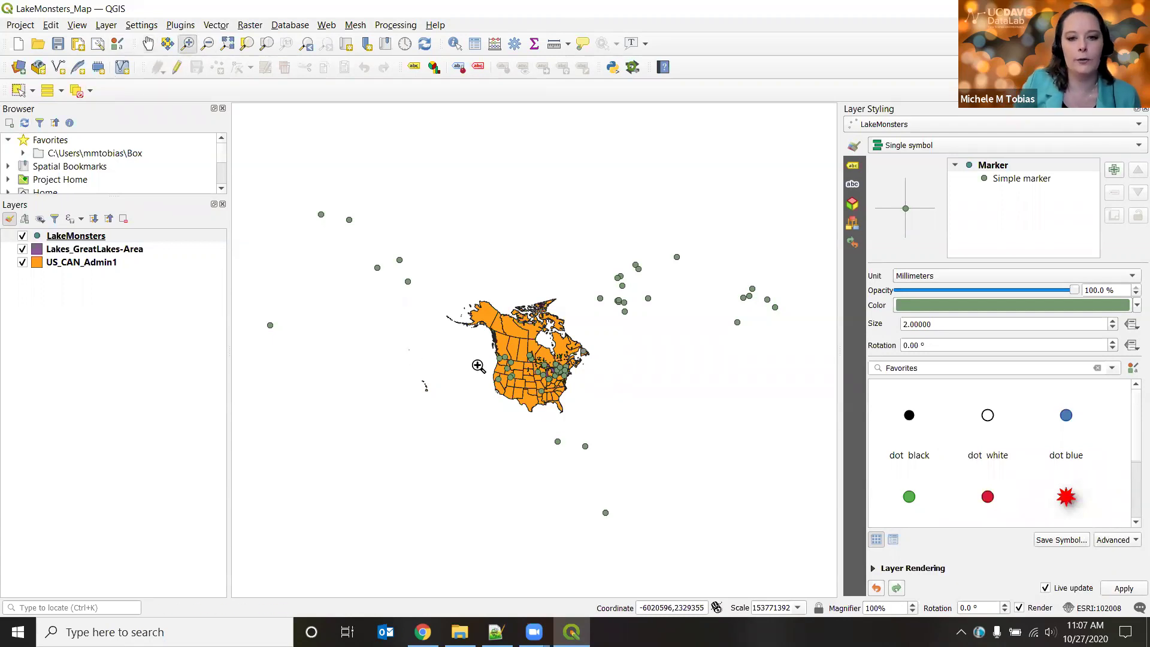
left_click_drag(532, 354, 570, 387)
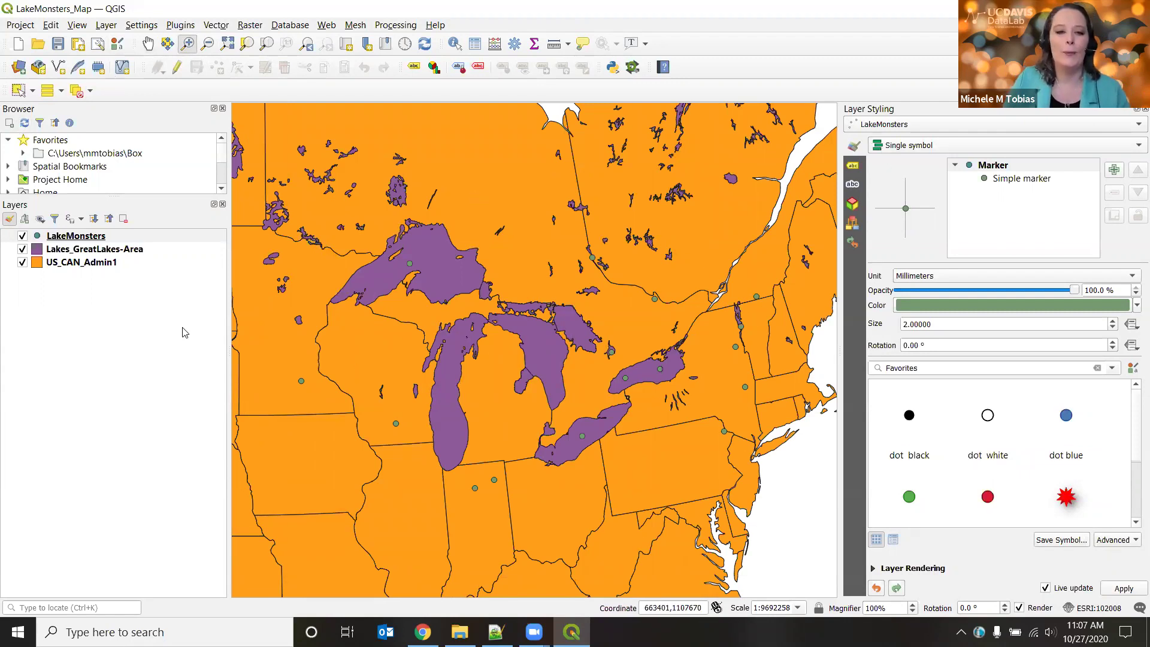
left_click(71, 265)
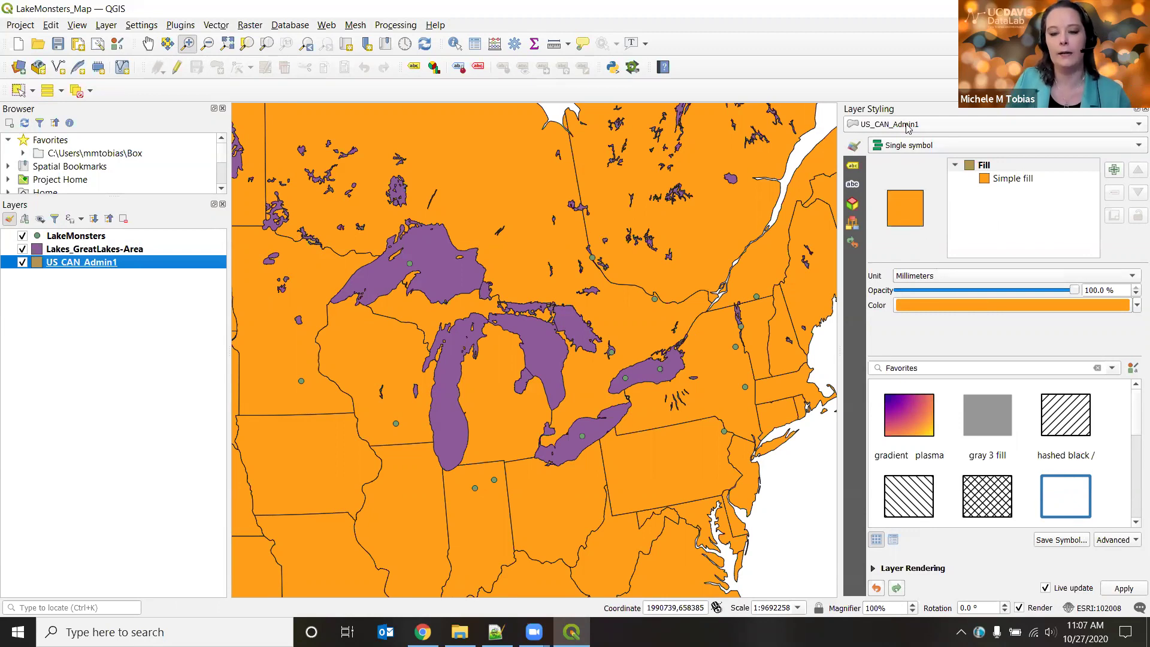
left_click(1002, 180)
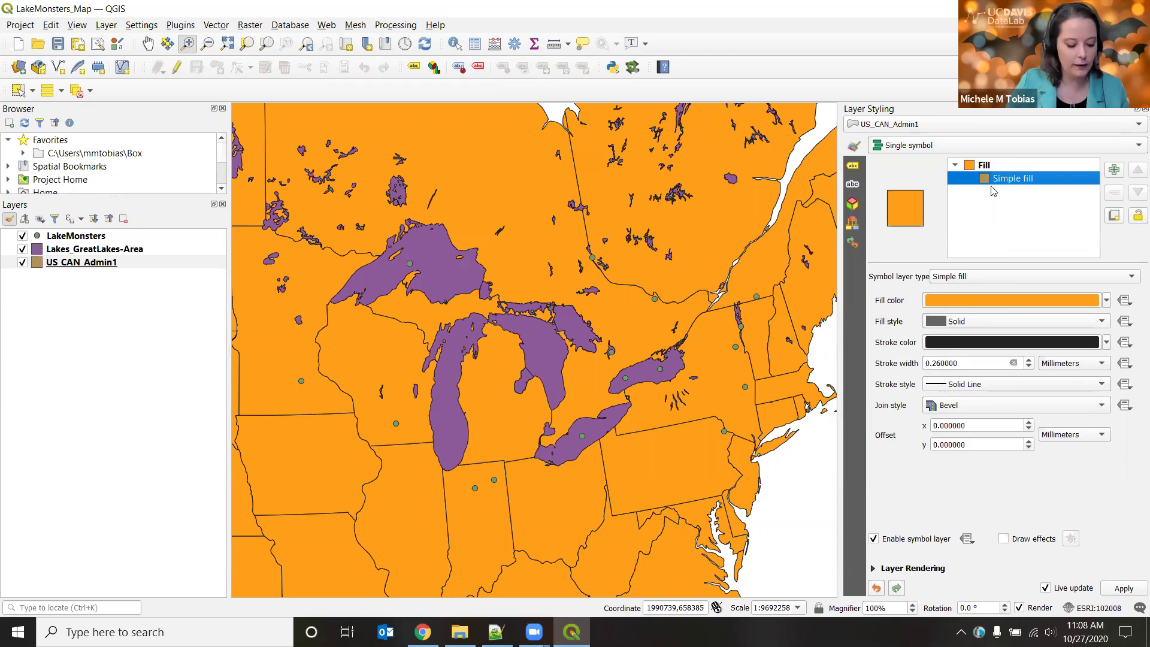
left_click(983, 304)
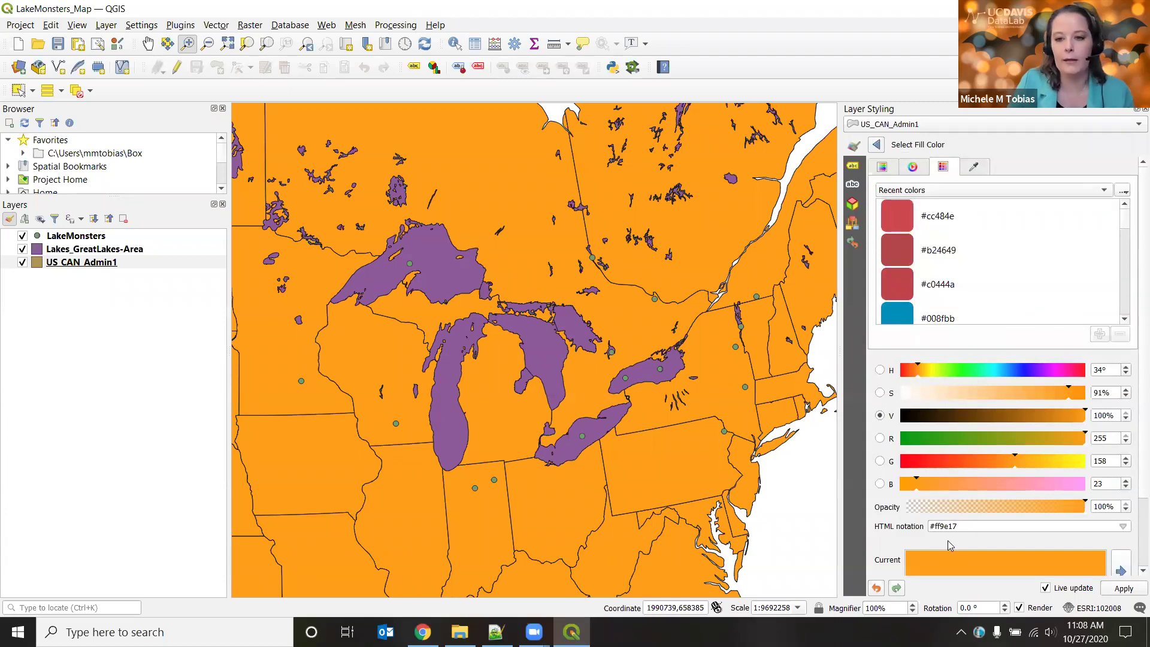
left_click_drag(1008, 394, 879, 410)
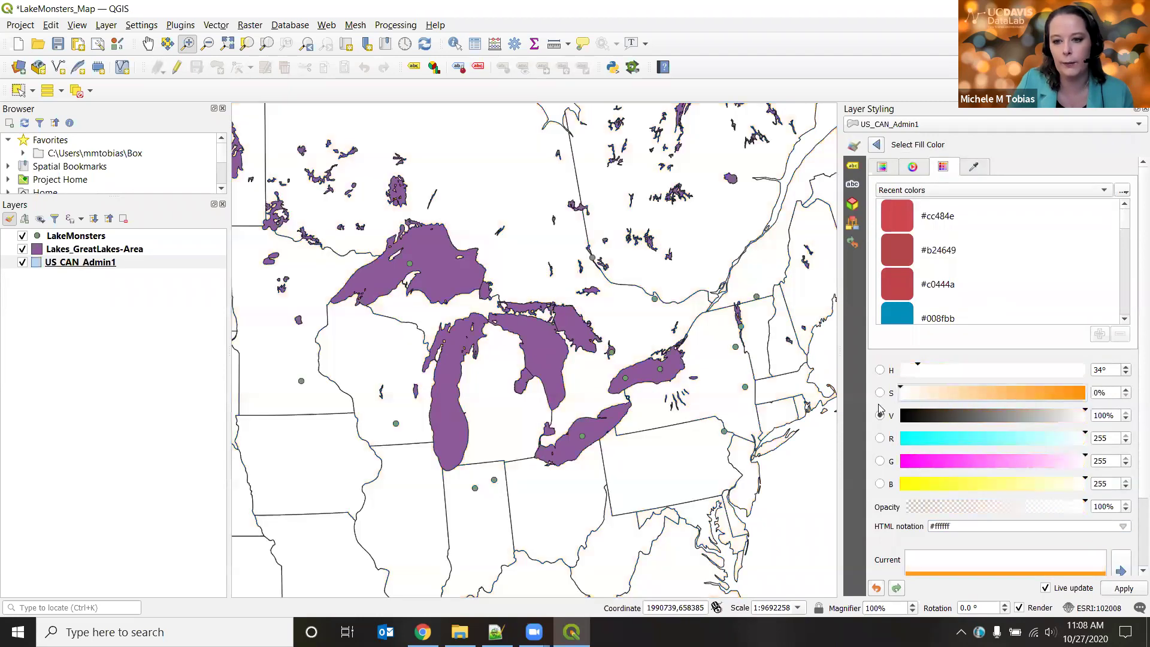
Examine the fill colour's HTML notation and the other colour selection modes, and return to the US_CAN_Admin1 symbol settings
left_click(955, 528)
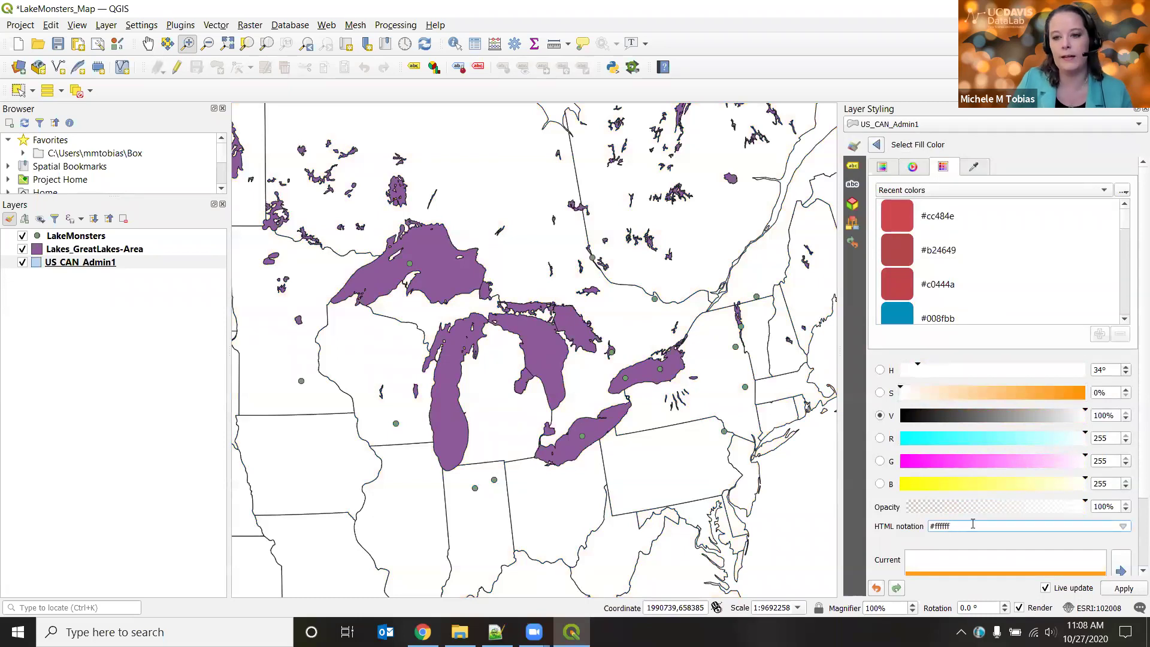
left_click_drag(960, 524, 926, 528)
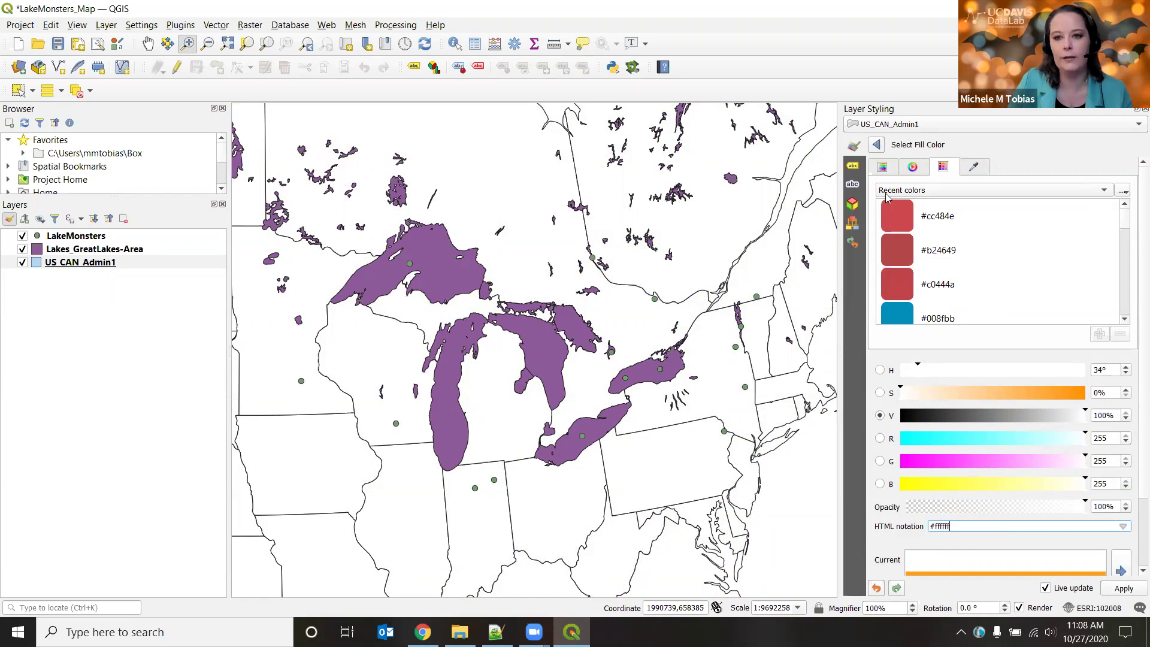
left_click(895, 172)
left_click(913, 169)
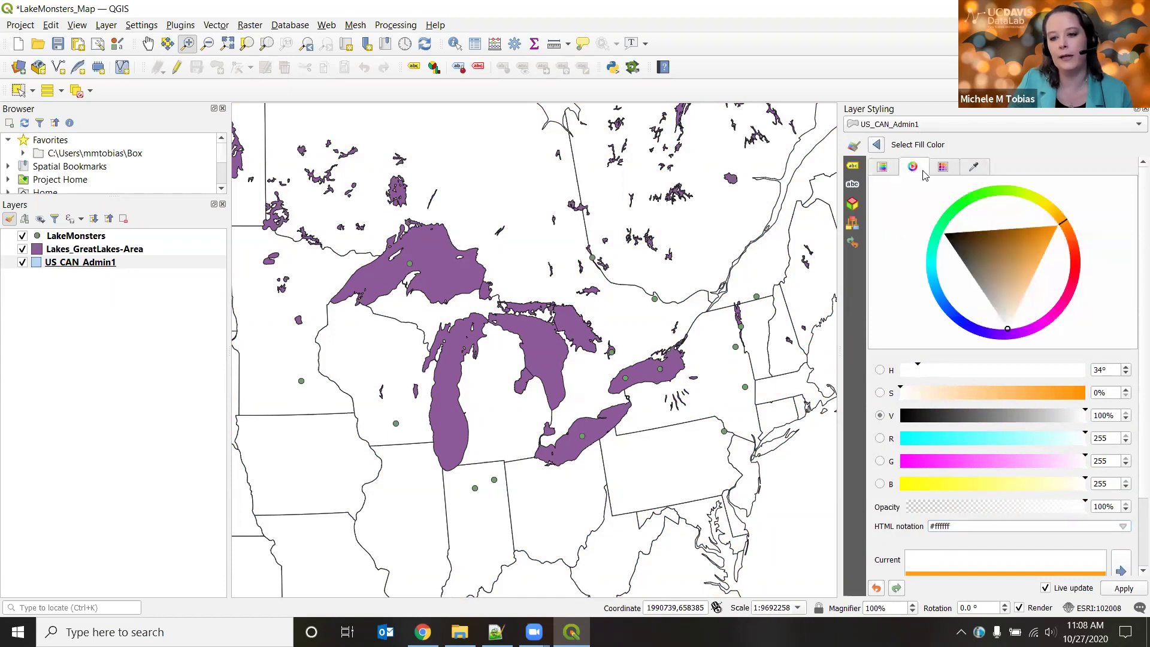
left_click(944, 170)
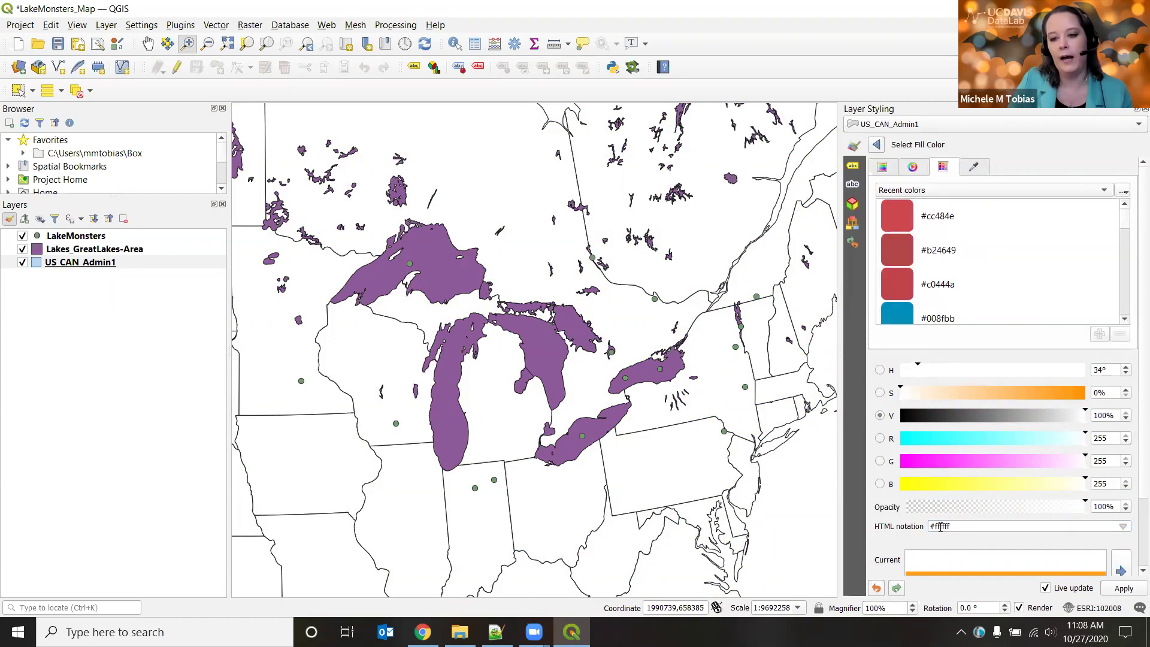
left_click(963, 527)
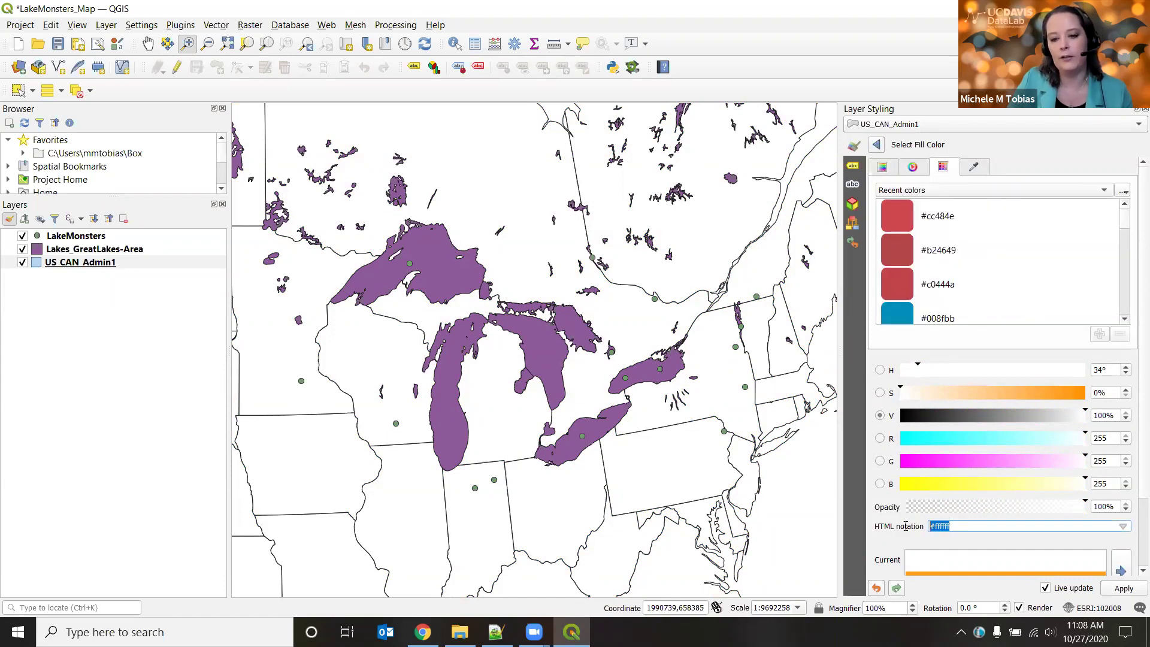
left_click(966, 526)
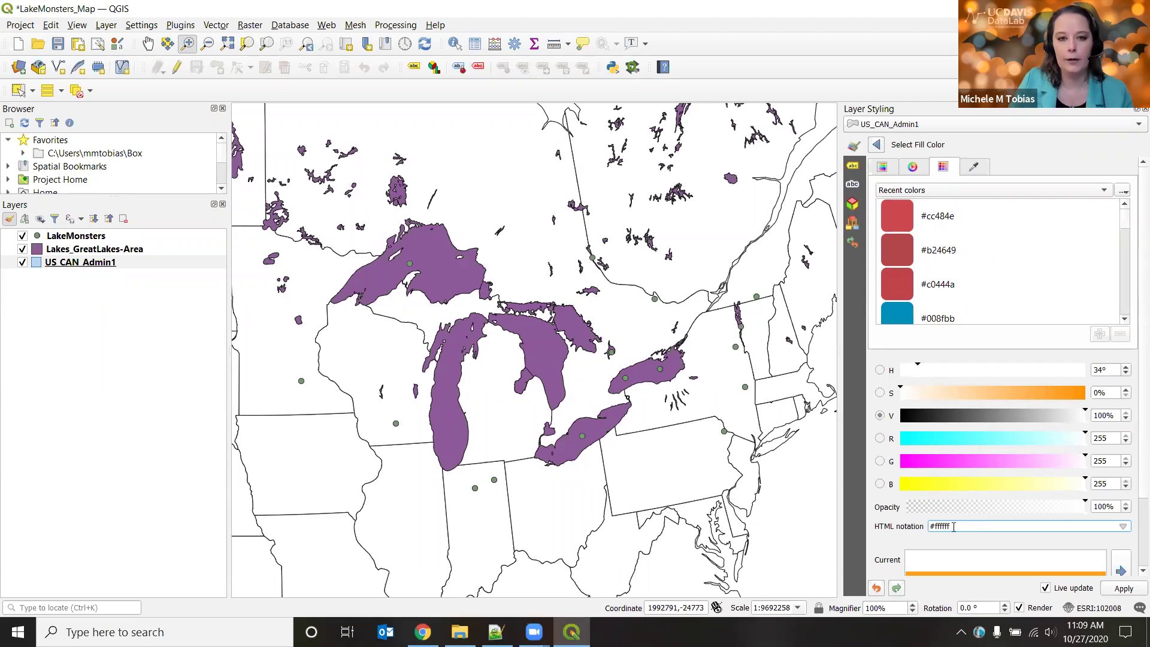
left_click(148, 43)
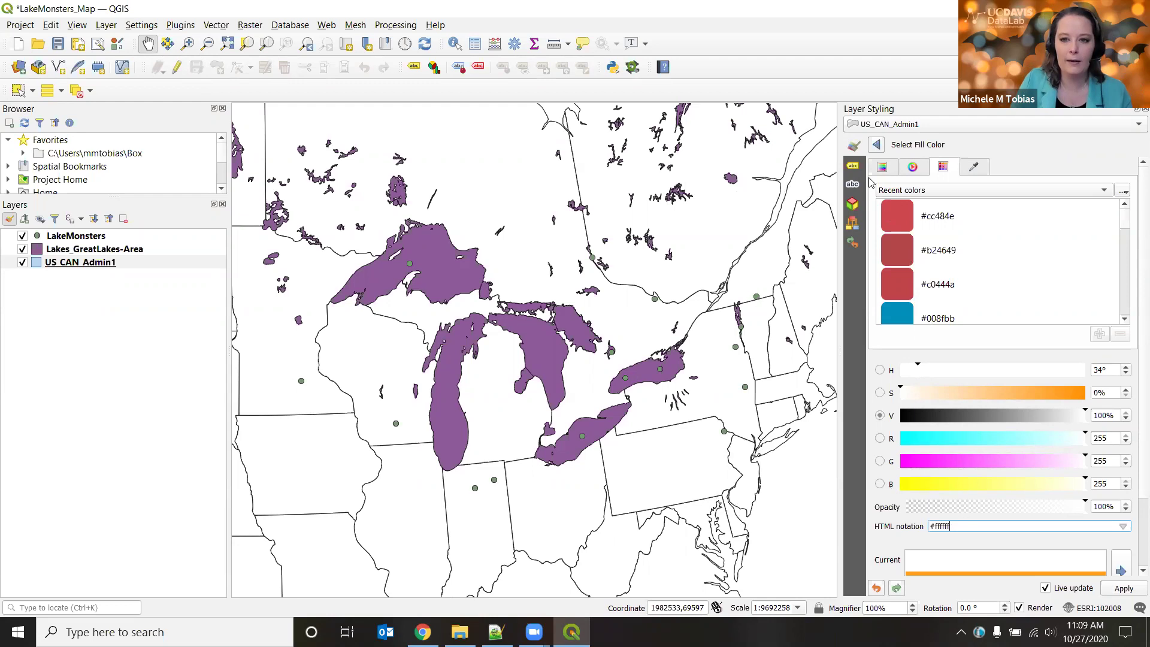
left_click(878, 146)
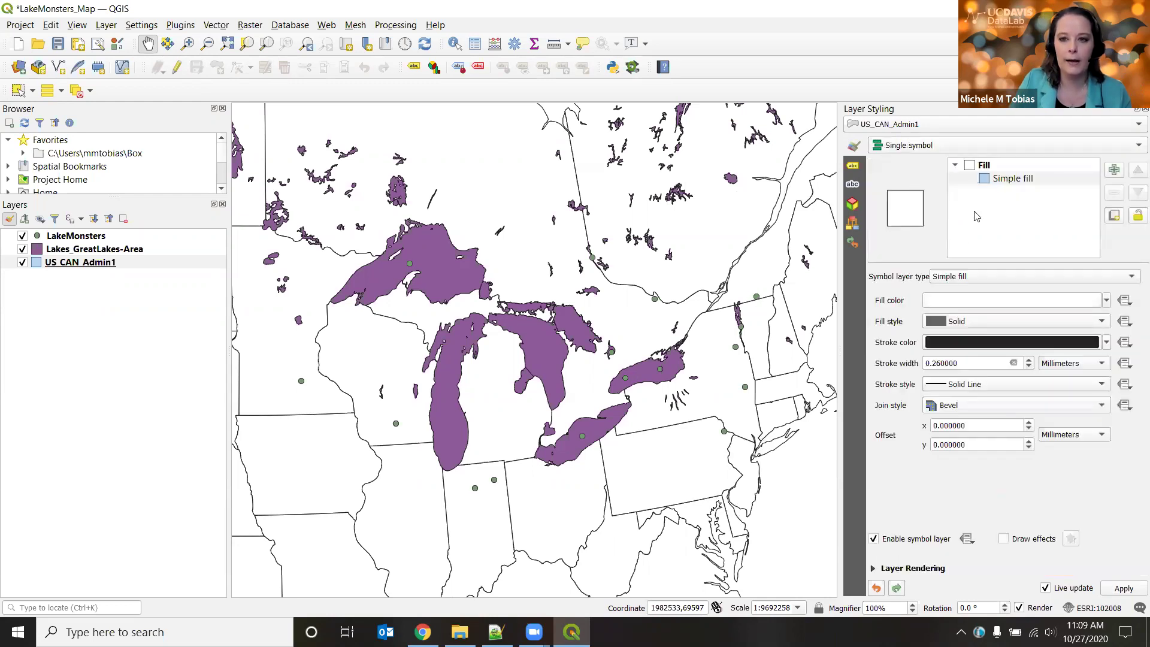
Set the stroke colour of the US_CAN_Admin1 layer's simple fill to light grey #cbcbcb and save the project
left_click(952, 343)
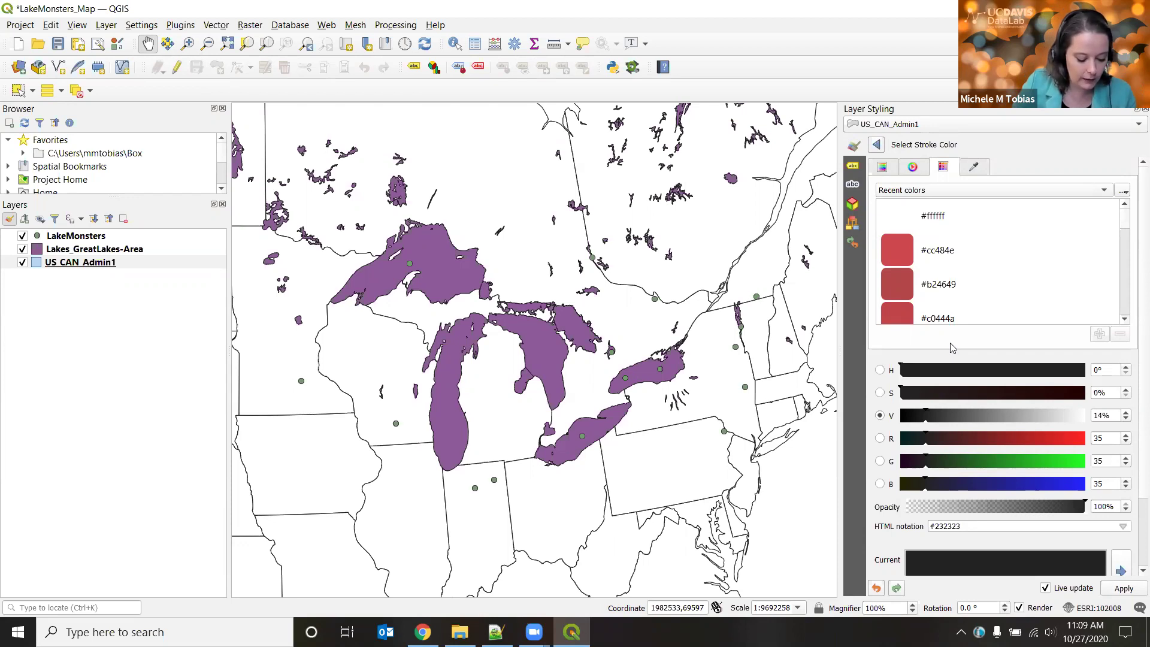
left_click(1021, 416)
mouse_move(1019, 424)
left_mouse_down()
mouse_move(1030, 425)
mouse_move(1017, 425)
left_mouse_up()
left_click(979, 527)
double_click(979, 527)
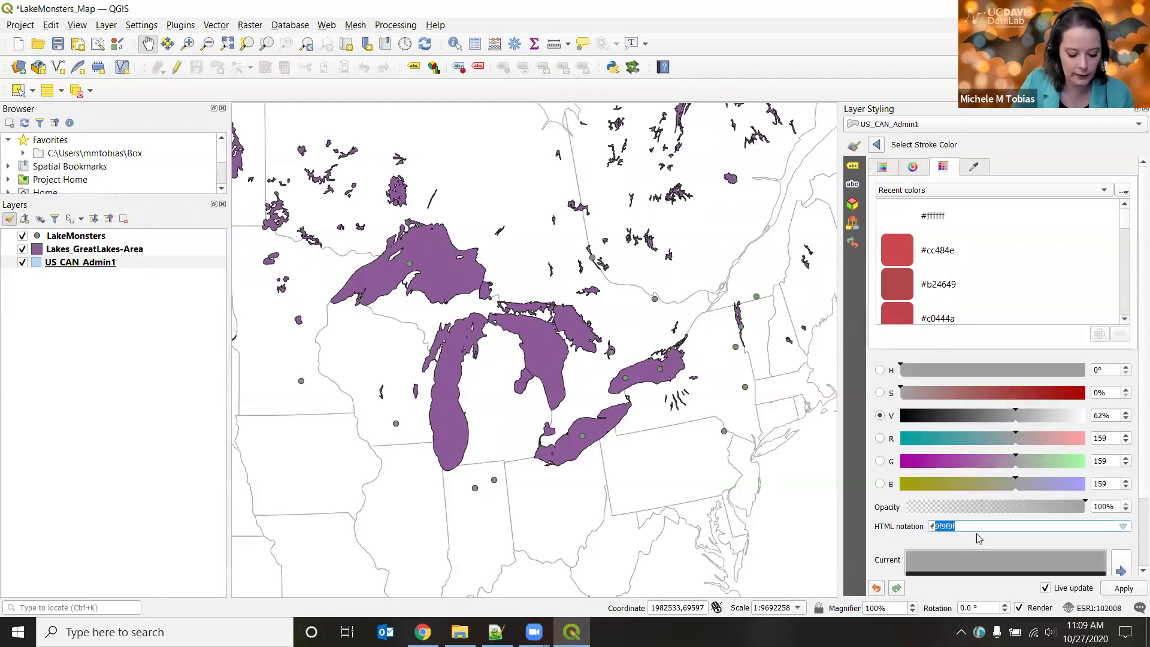
type("cbcb")
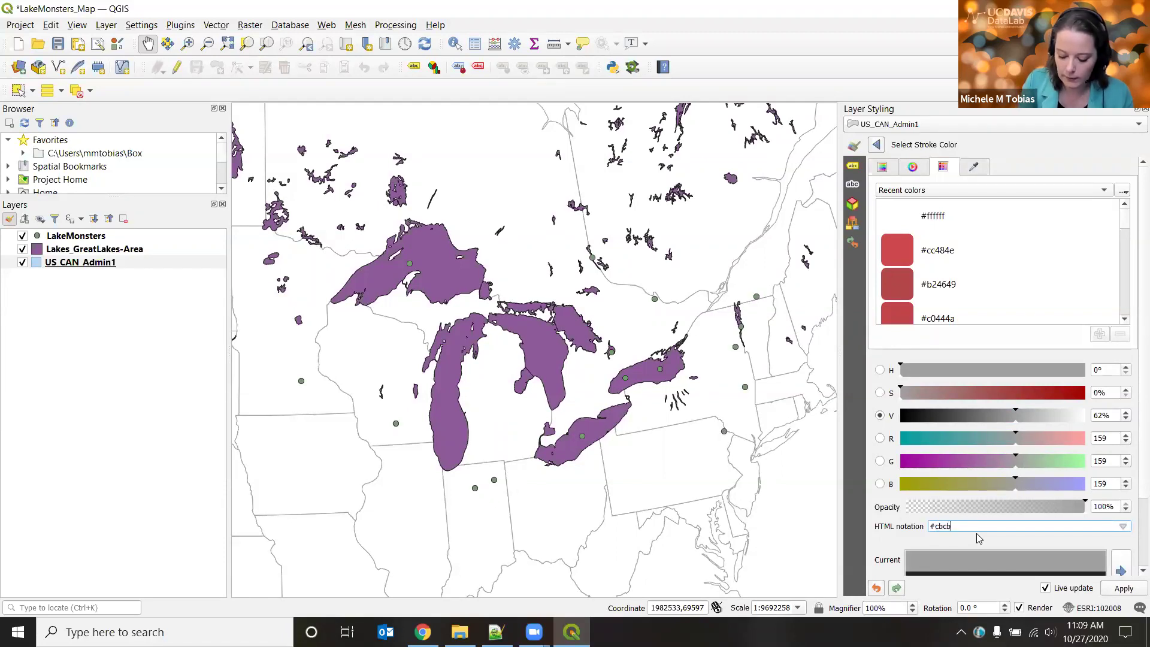
key("Return")
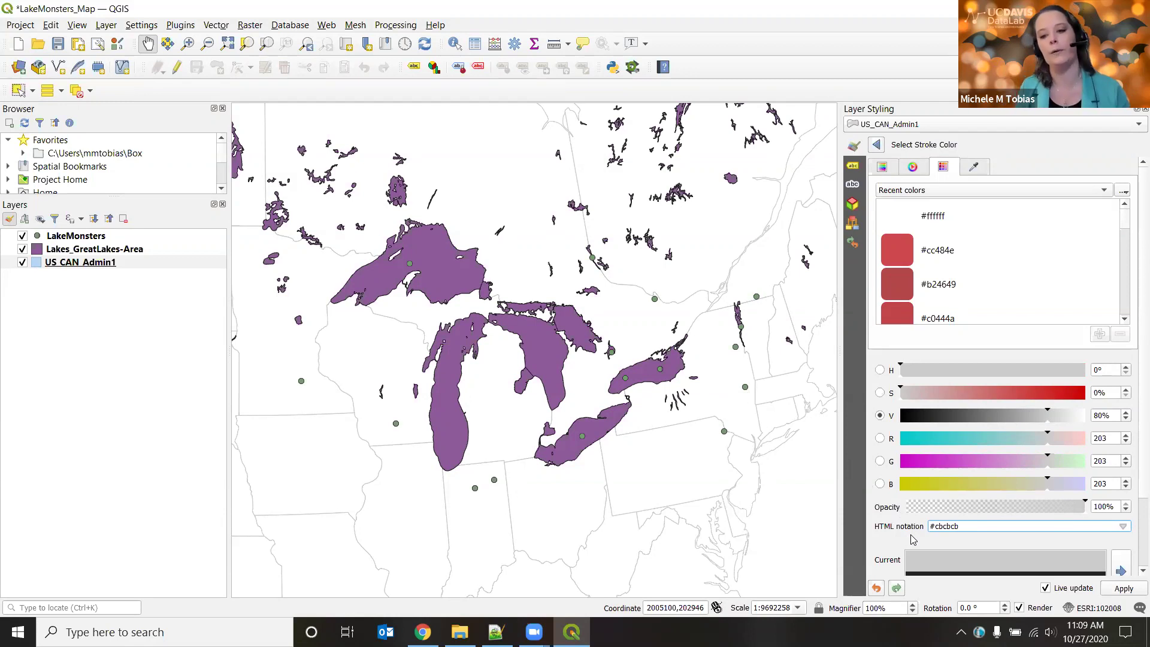
left_click(877, 145)
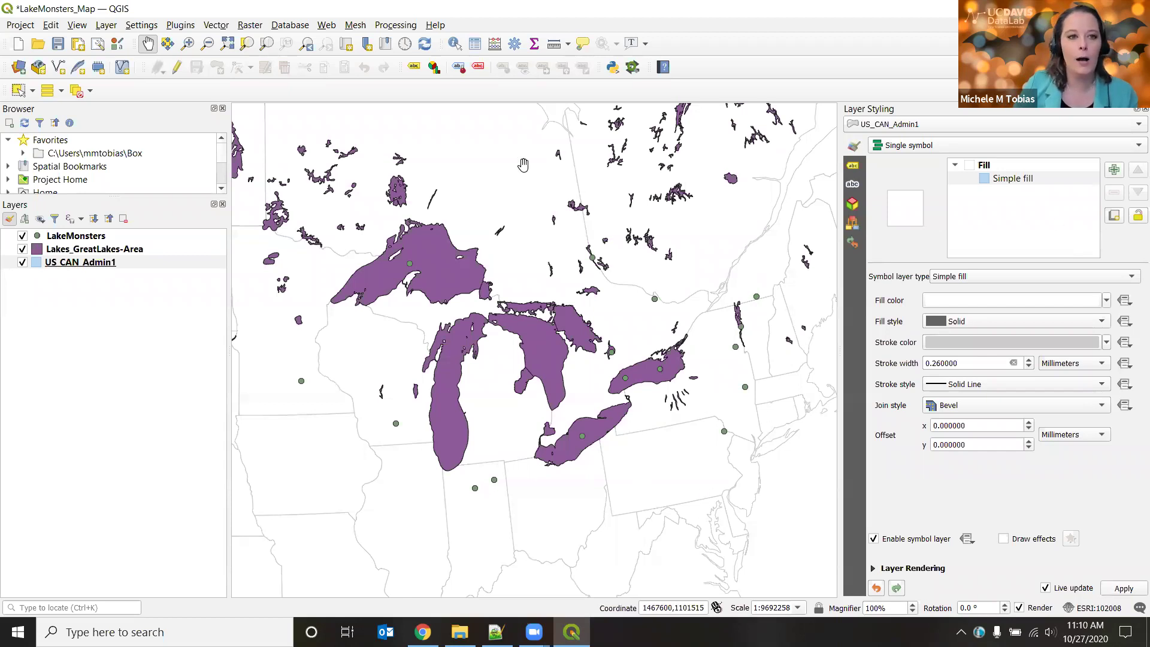
left_click(59, 43)
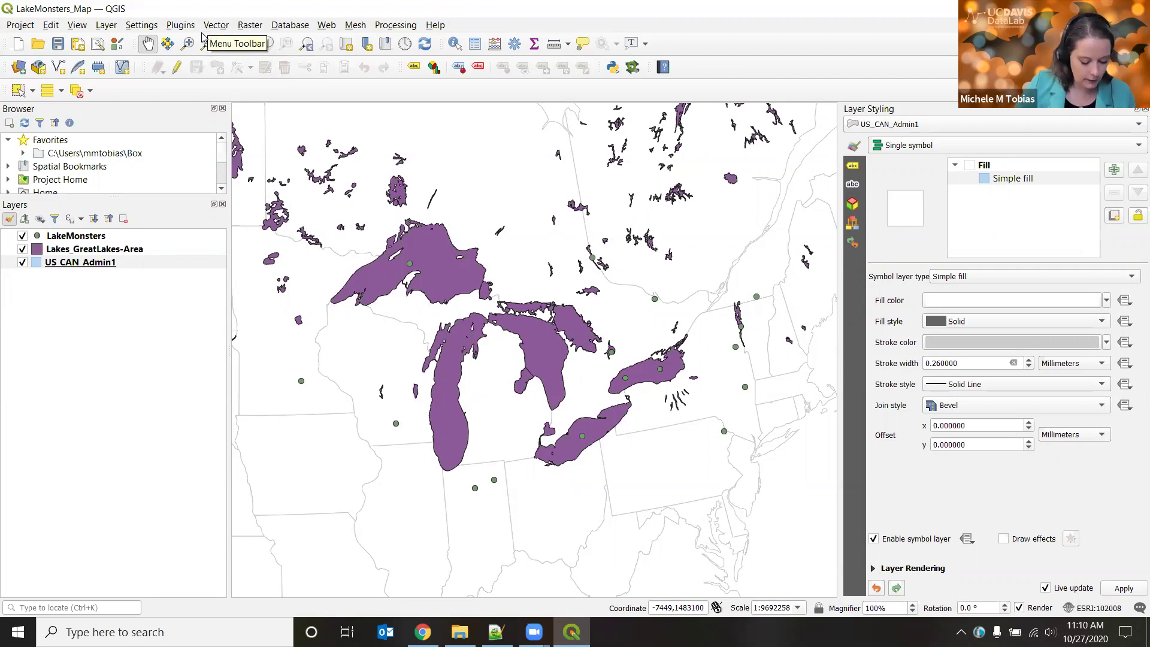
Set the project's background colour to the recently used grey #cbcbcb in the project properties
left_click(20, 25)
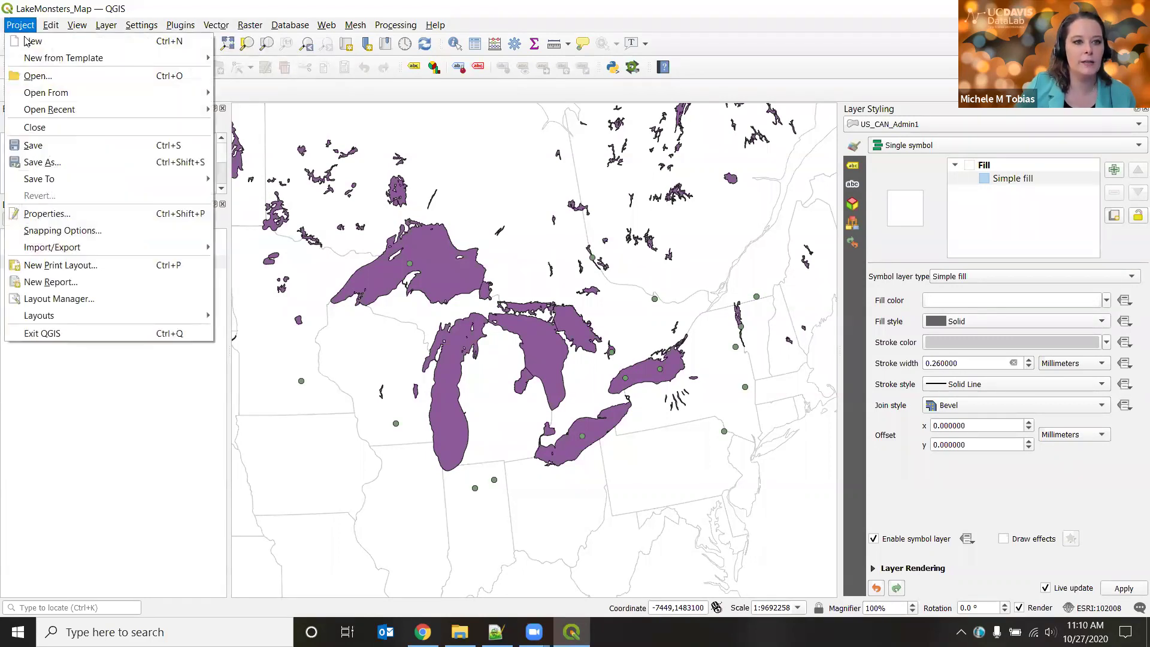
left_click(59, 215)
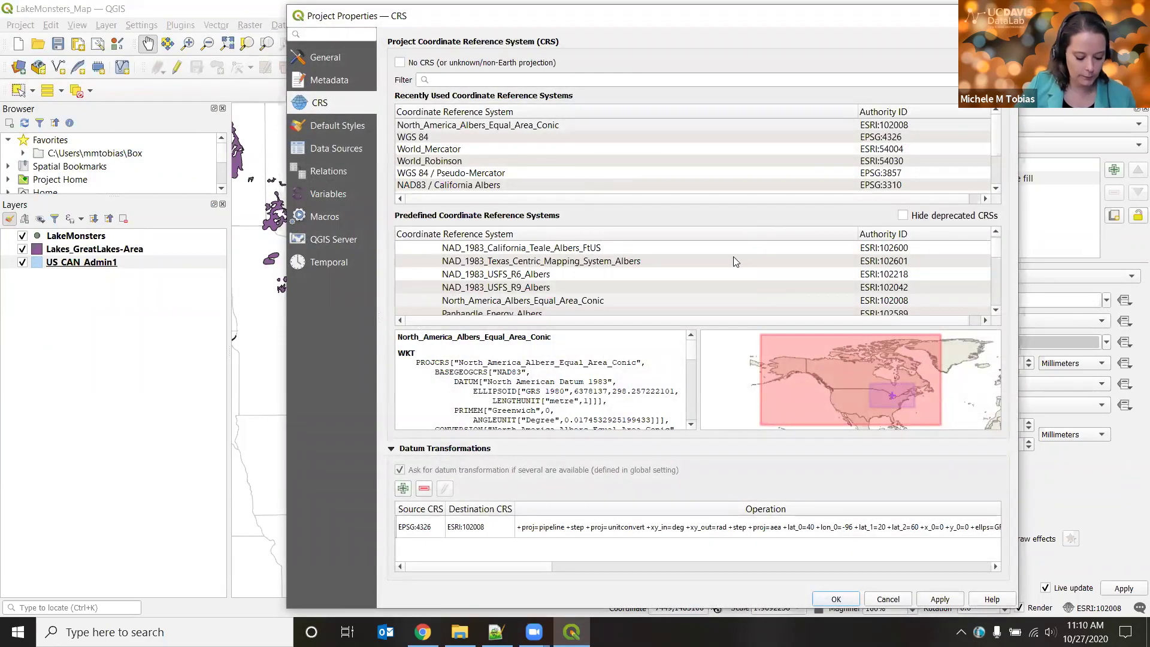
left_click(316, 60)
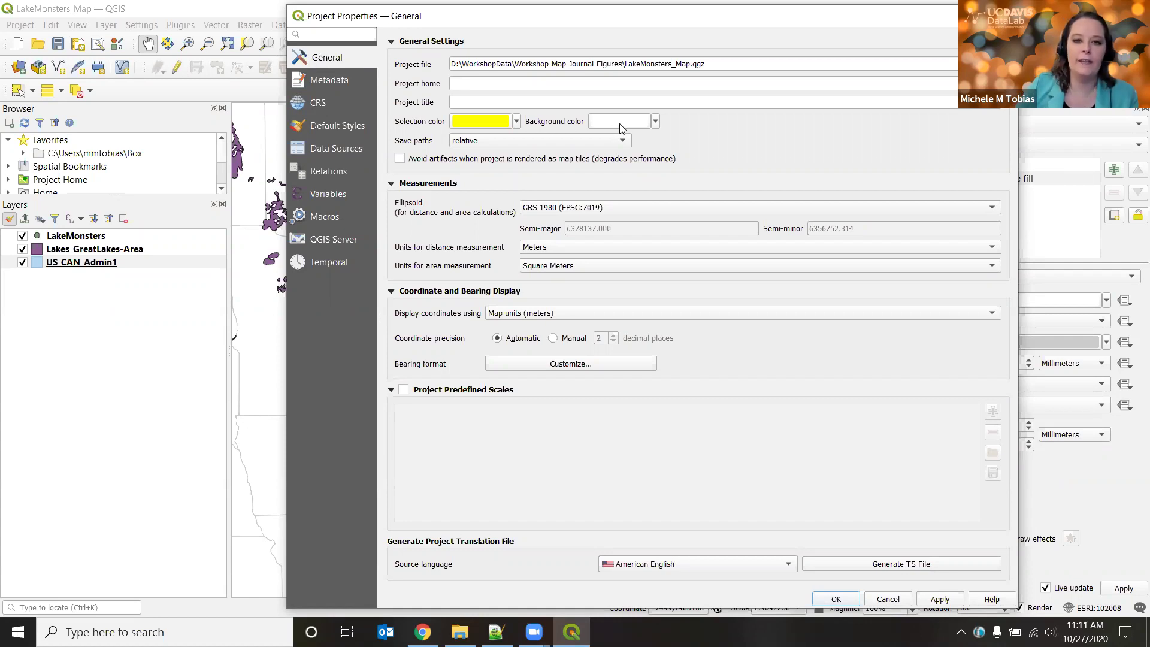
left_click(655, 122)
left_click(642, 124)
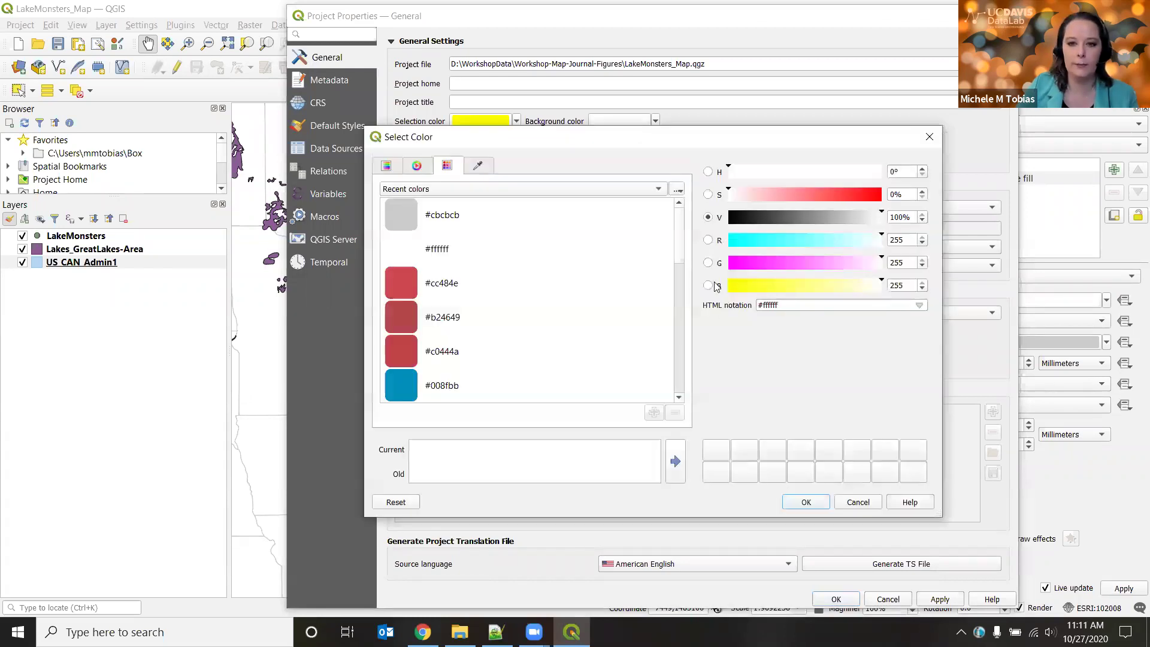
left_click(790, 308)
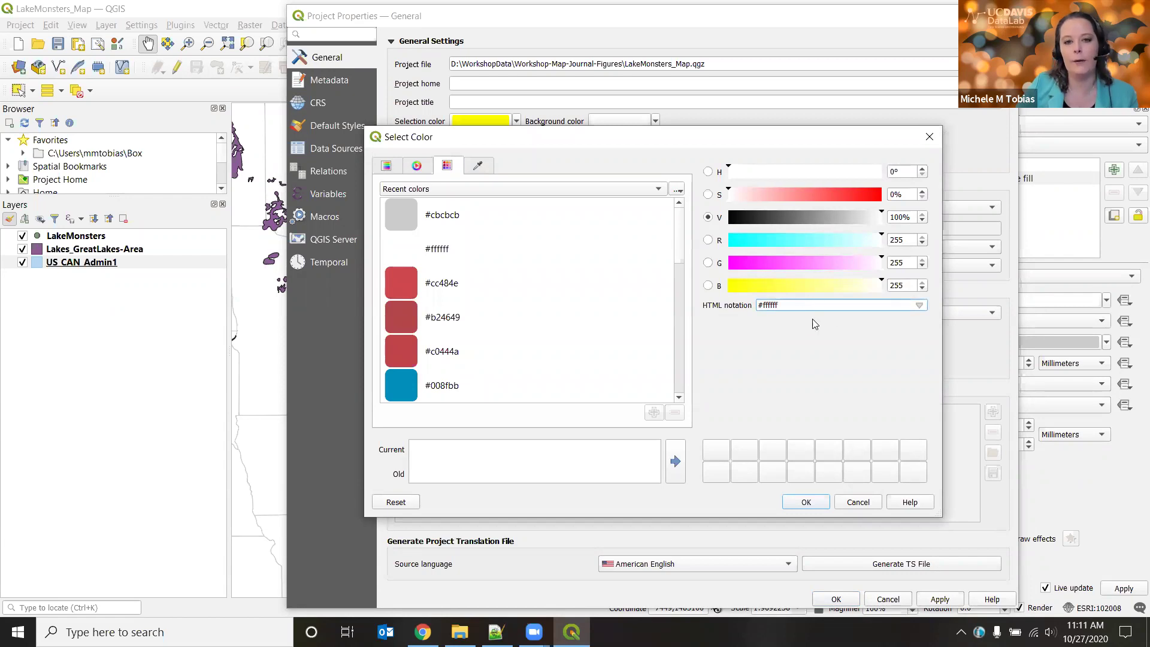
left_click(404, 217)
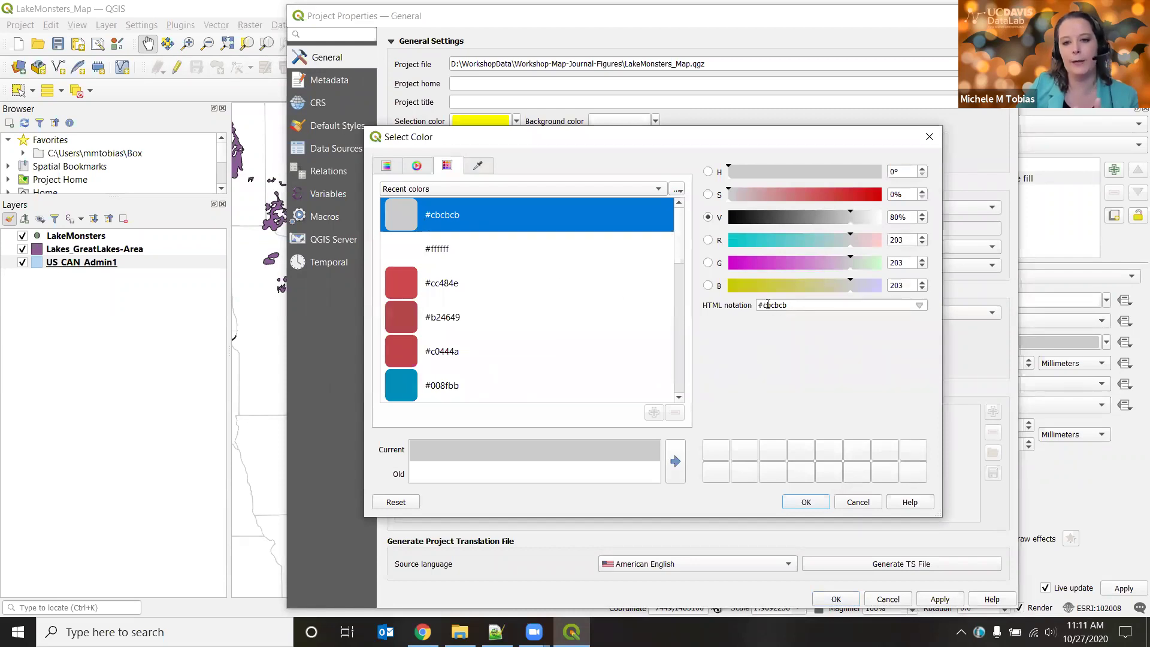
left_click(799, 505)
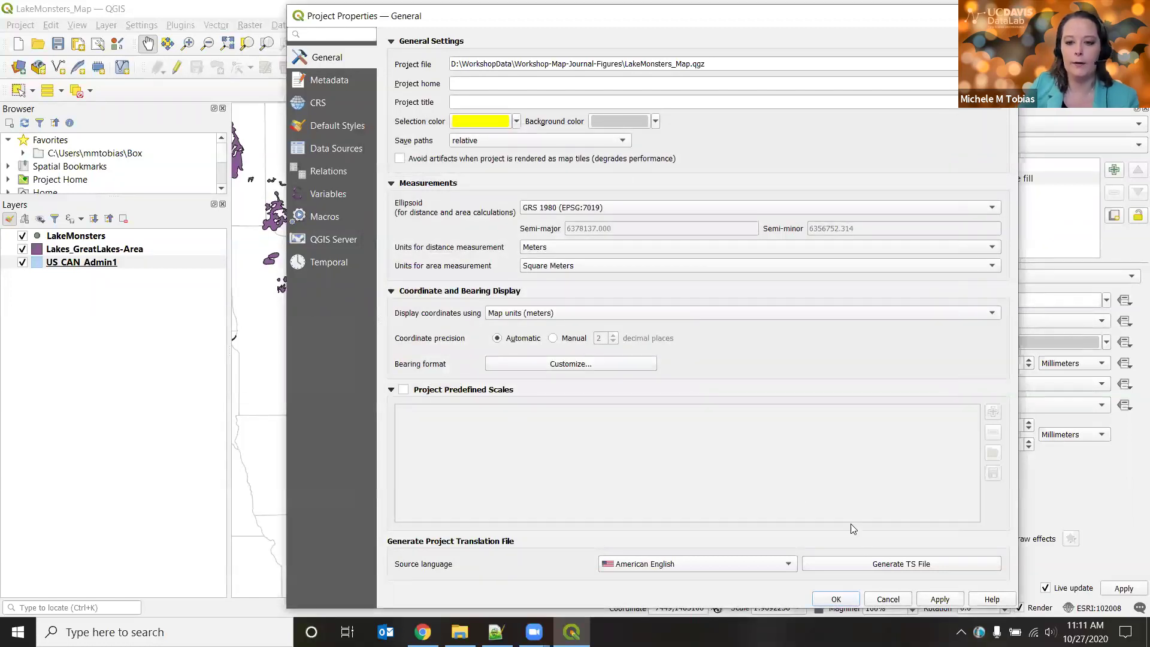
left_click(937, 600)
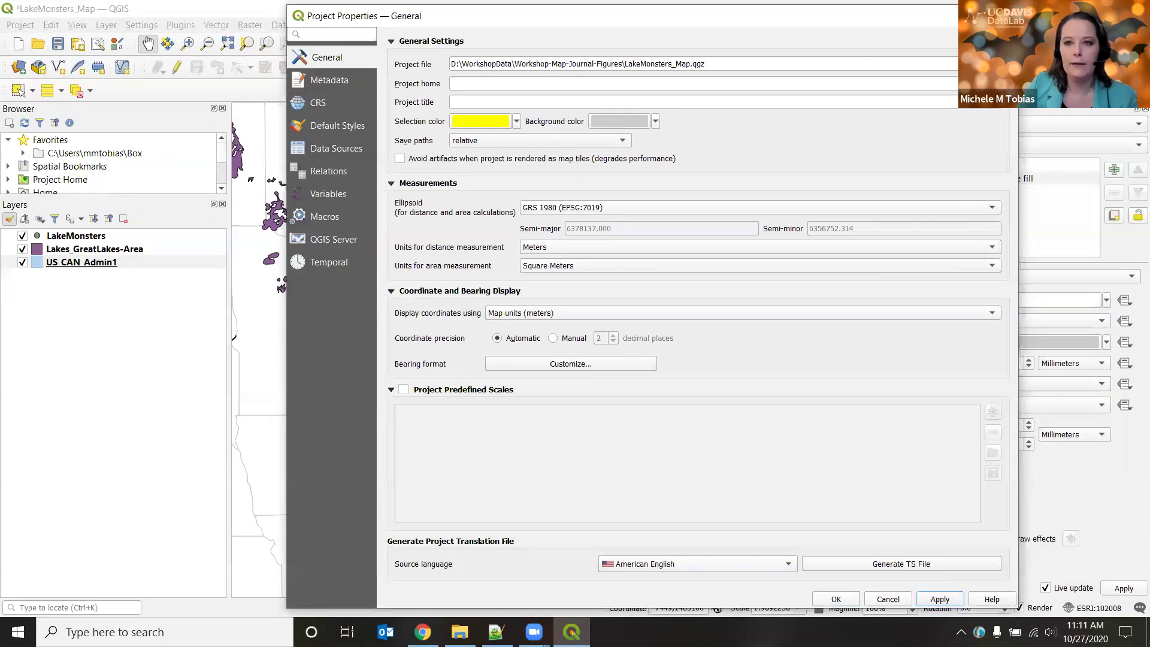
key("Return")
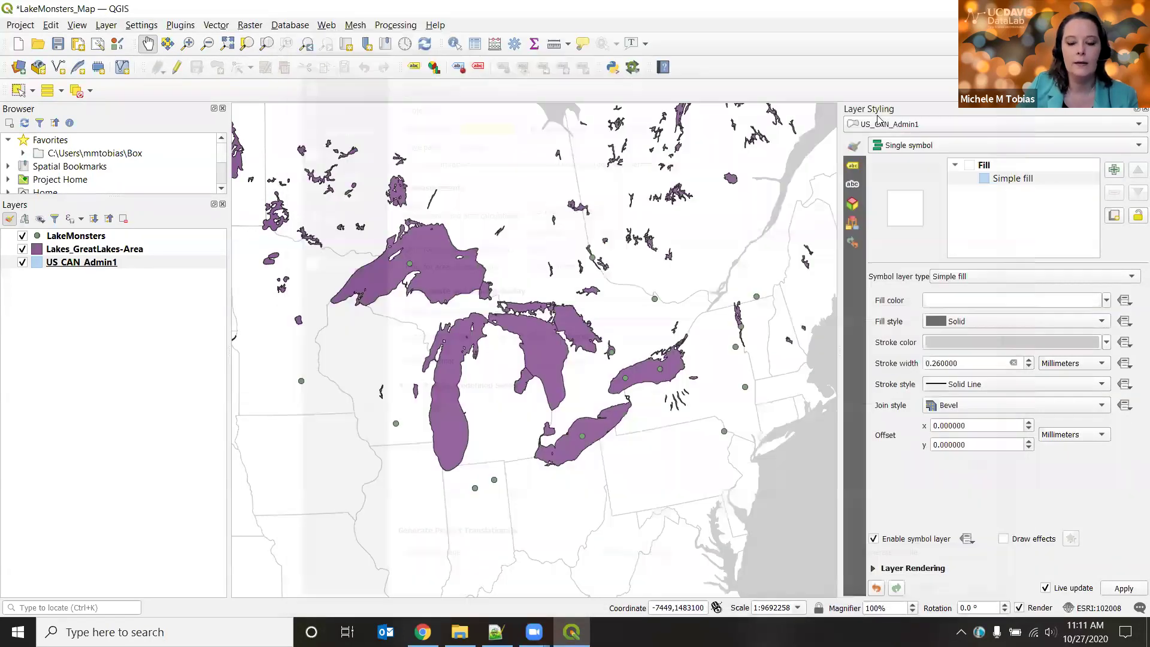
Change the fill colour of the Lakes_GreatLakes-Area layer's simple fill to grey #c0c0c0 by removing its saturation and lightening it
left_click_drag(779, 505, 724, 469)
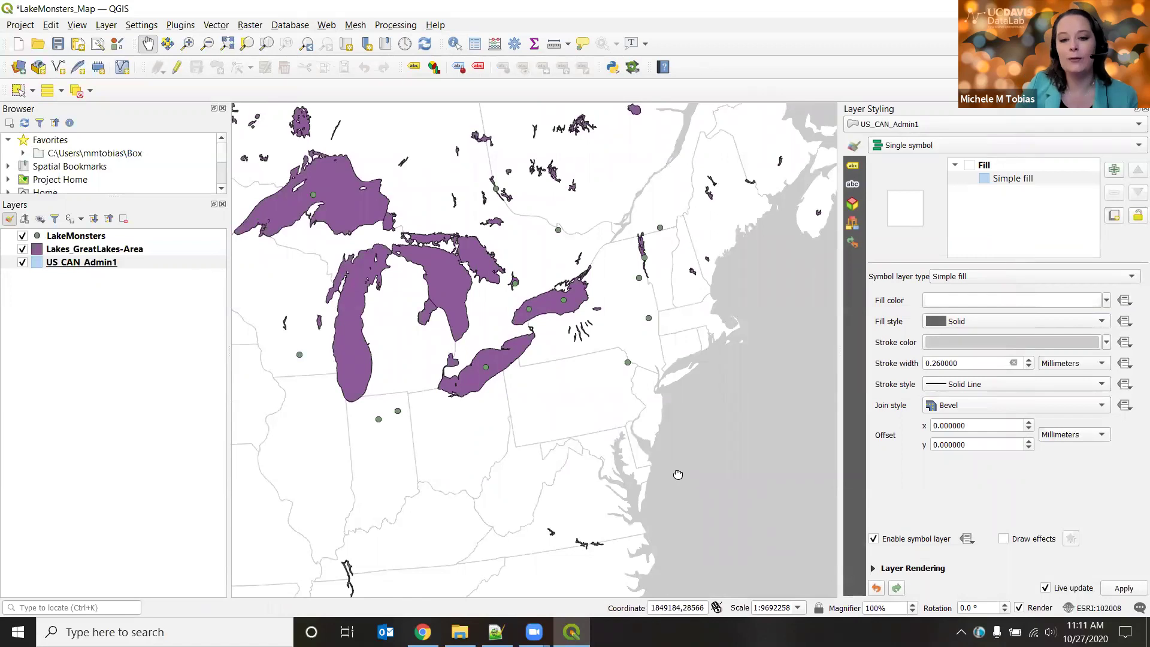
left_click_drag(704, 455, 761, 489)
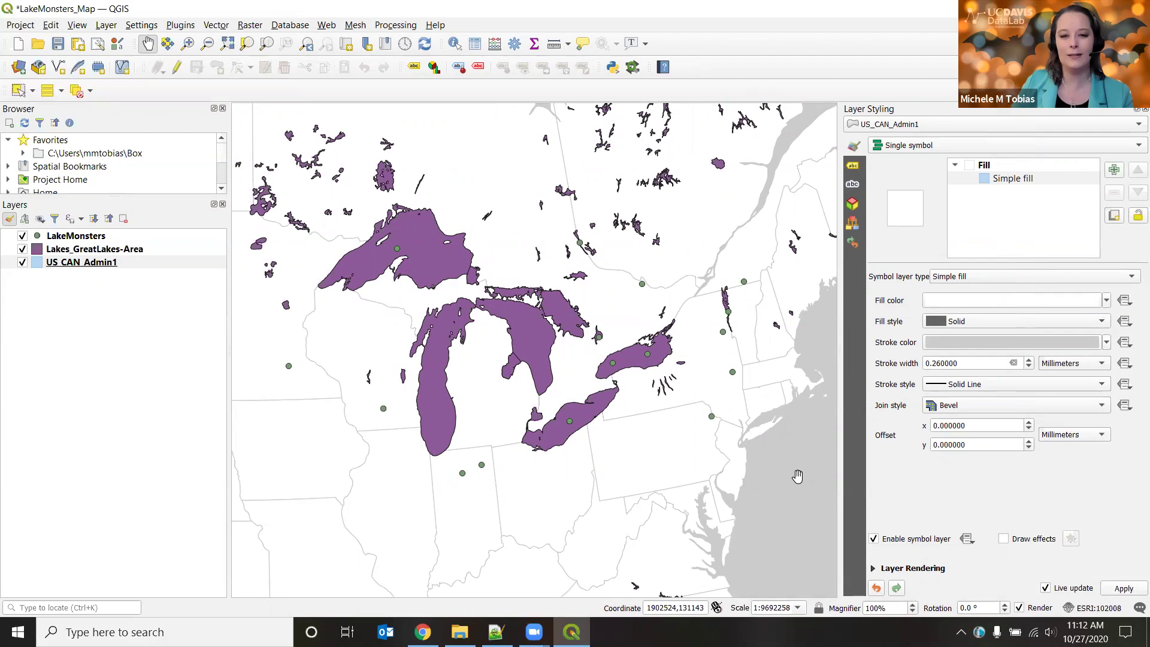
mouse_move(681, 444)
left_mouse_down()
mouse_move(699, 445)
mouse_move(678, 440)
left_mouse_up()
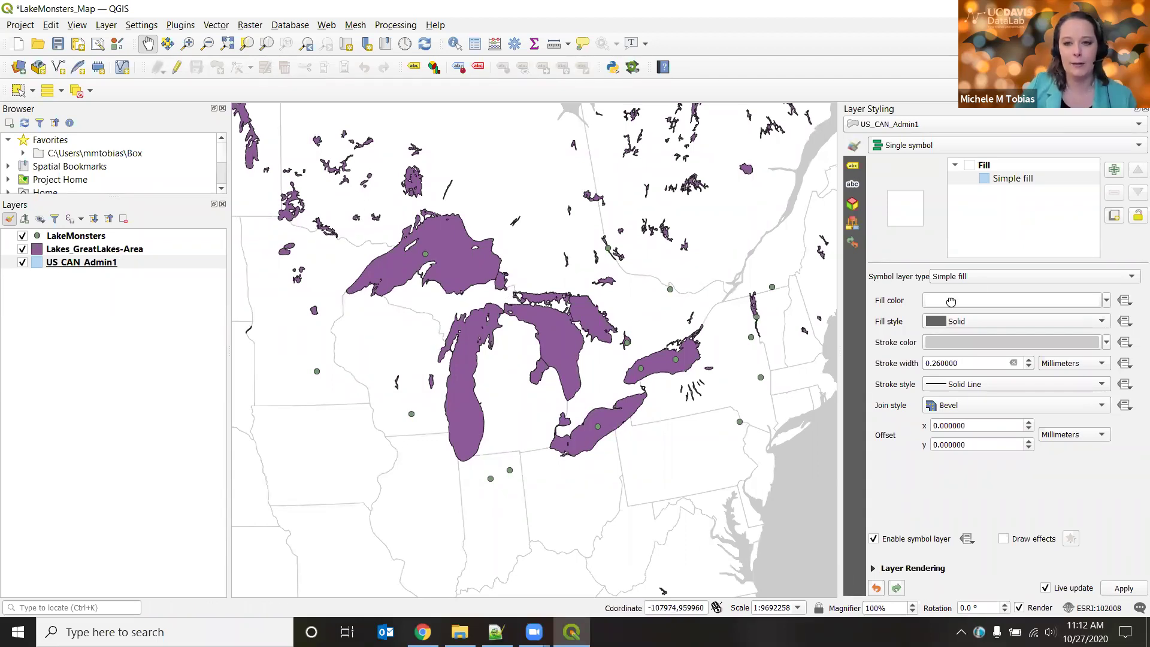
left_click(95, 250)
left_click(1013, 179)
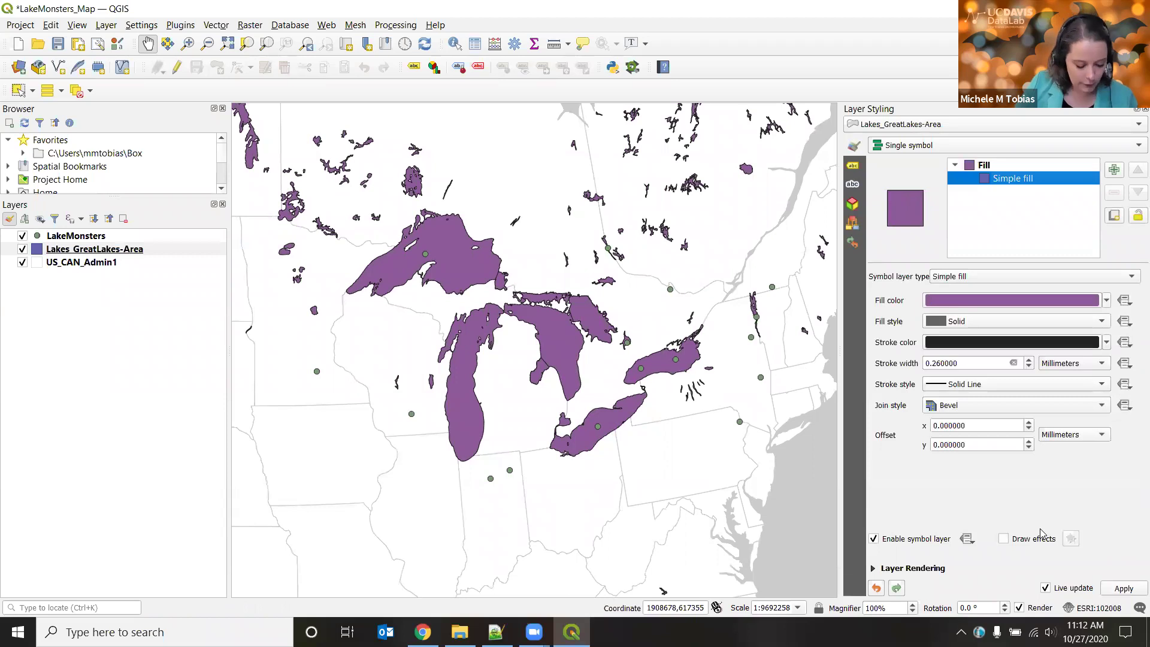
left_click(970, 299)
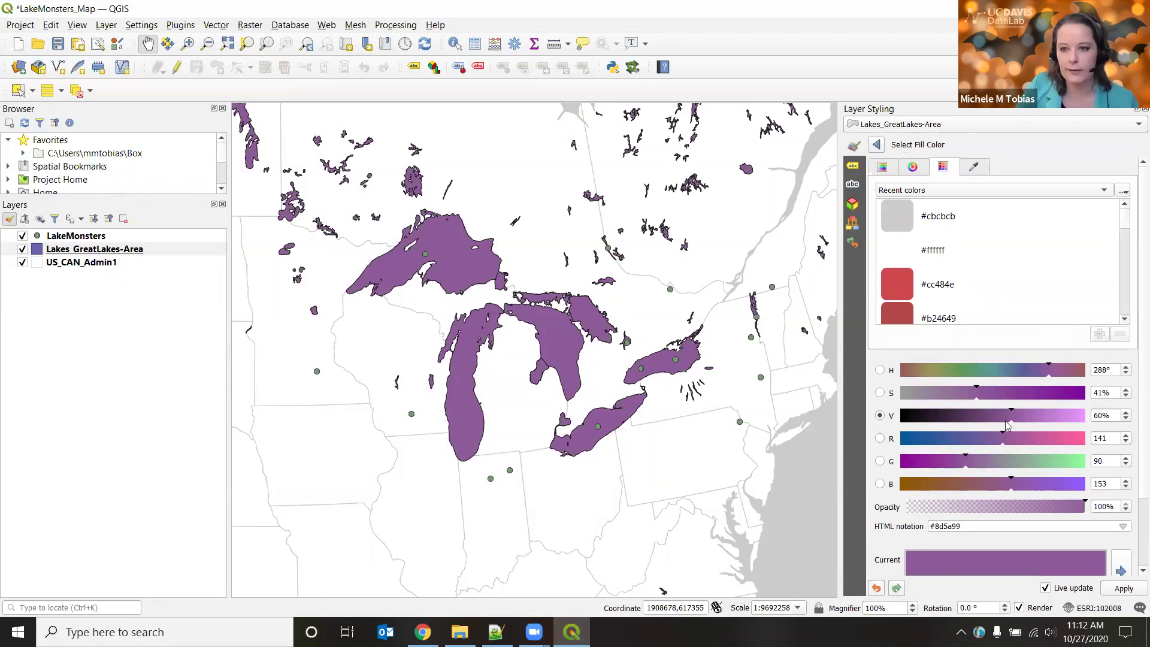
left_click_drag(981, 399, 893, 412)
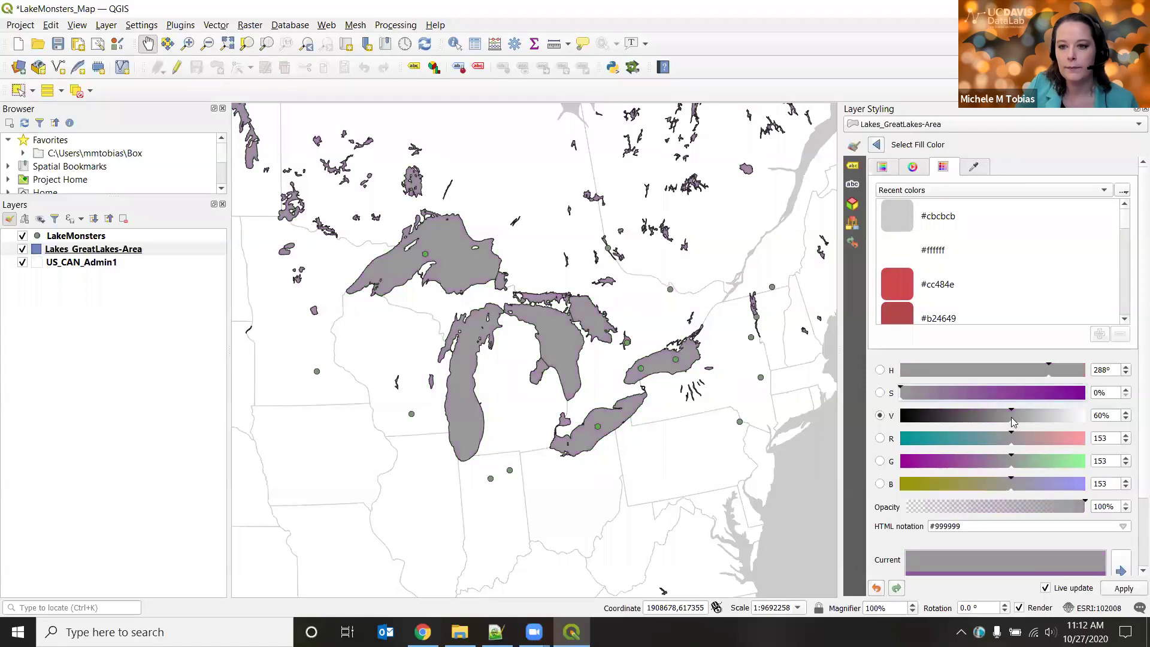
left_click_drag(1013, 428, 1042, 429)
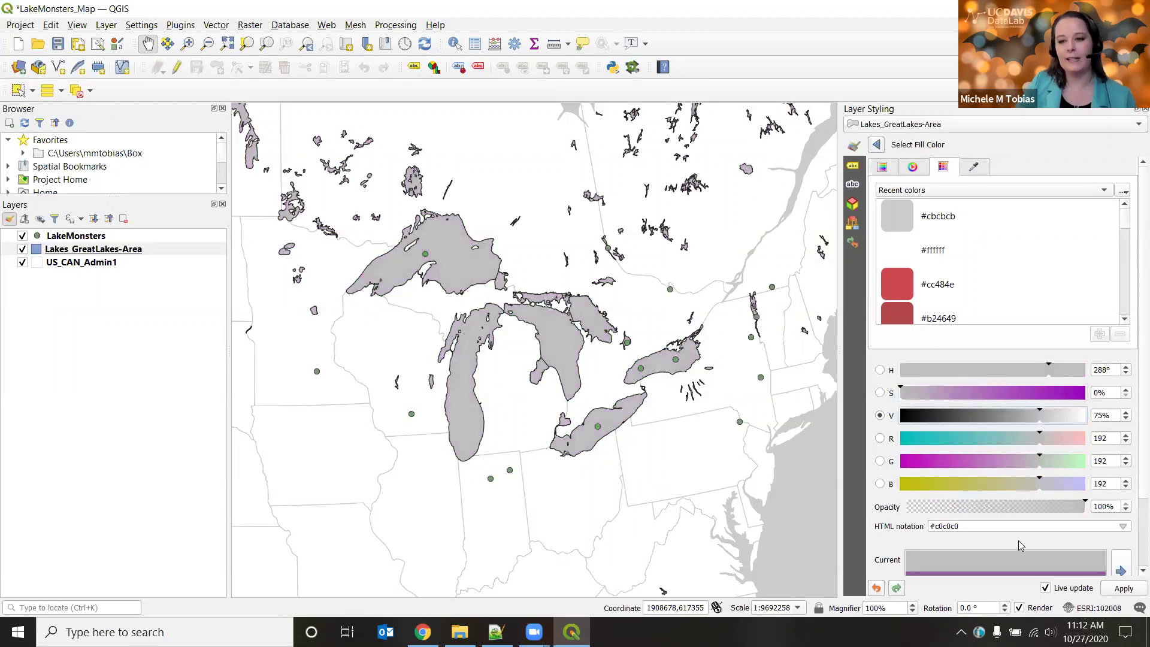
double_click(942, 526)
key("Right")
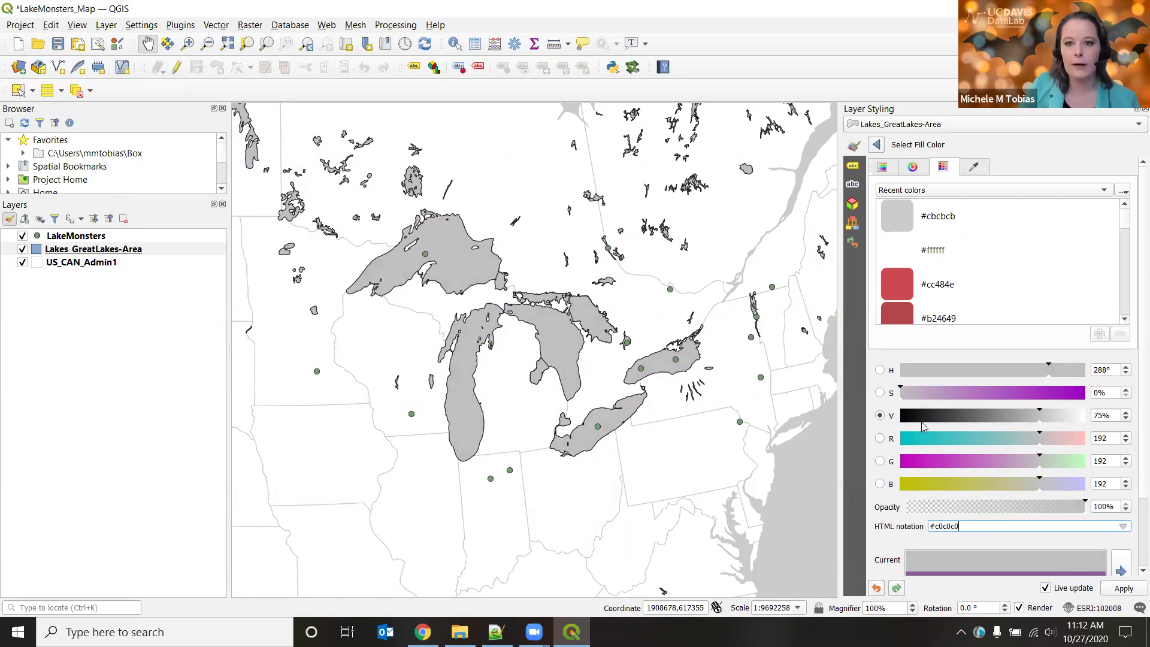
left_click(876, 144)
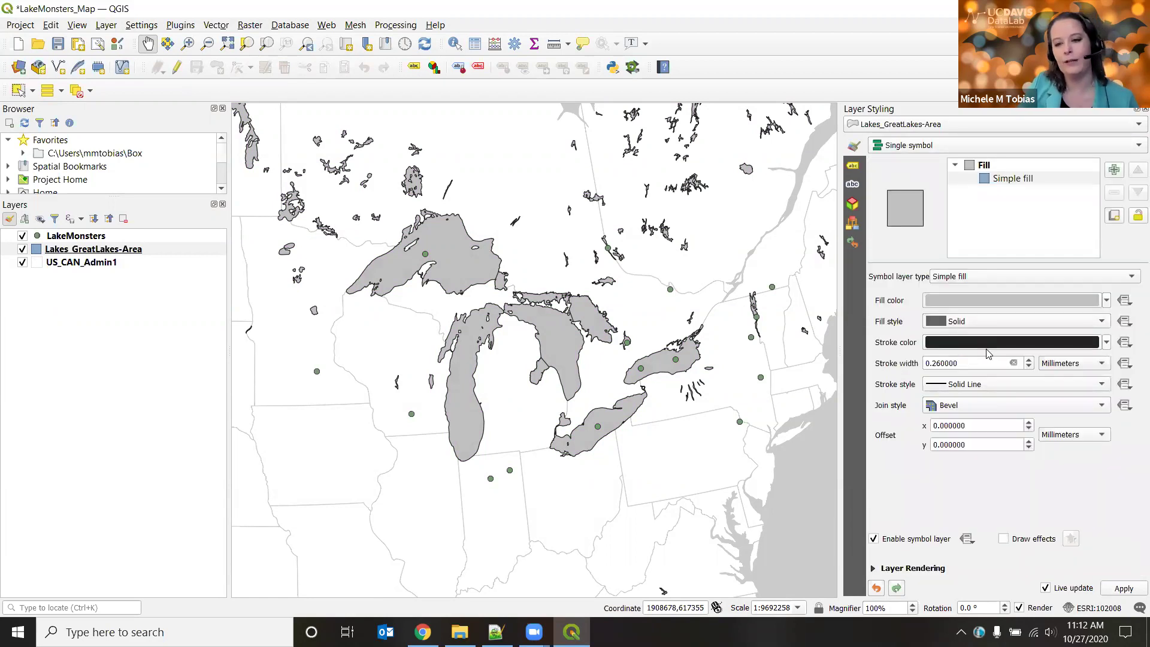
Set the stroke style of the Lakes_GreatLakes-Area layer to No Pen and save the project
left_click(967, 388)
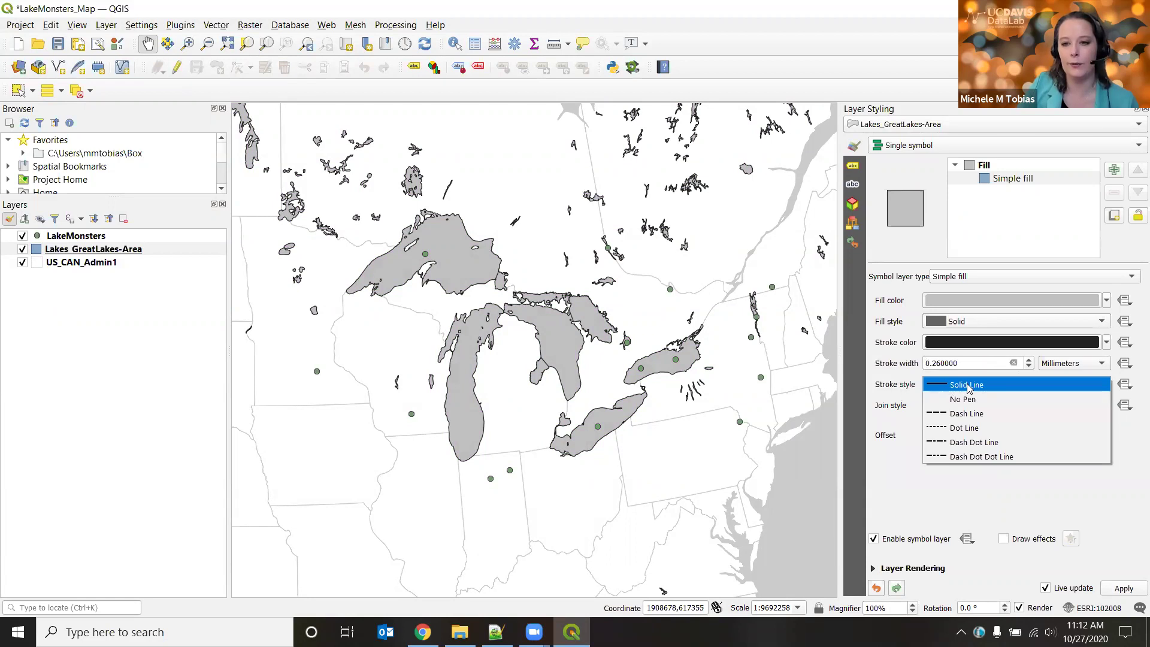
left_click(974, 400)
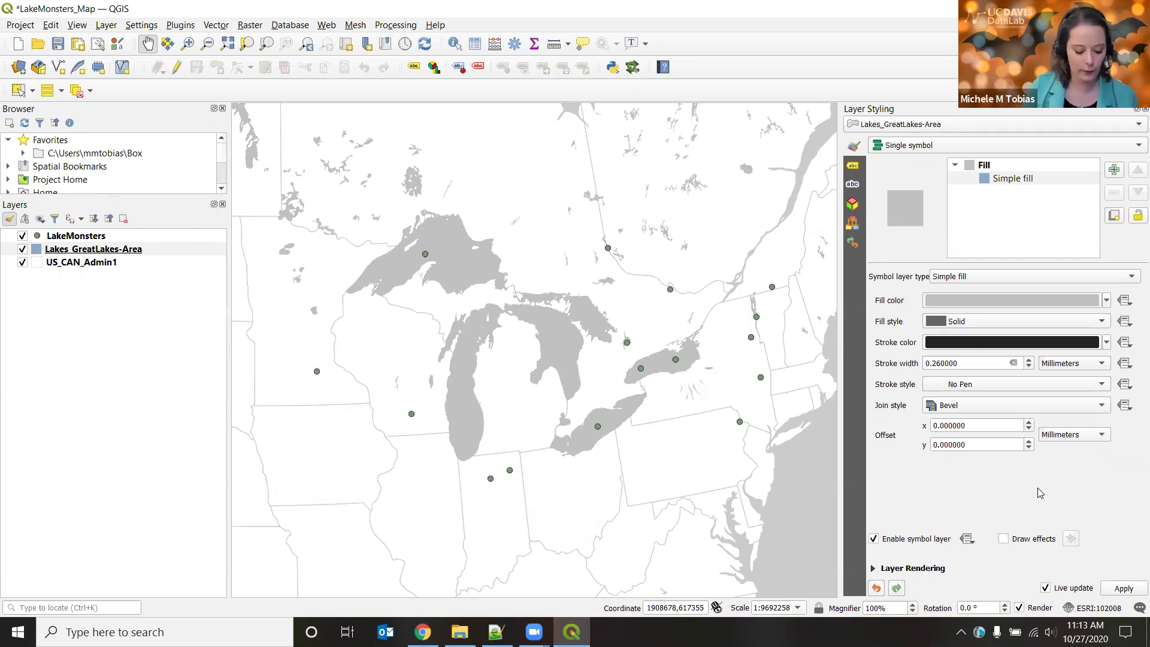
left_click(59, 45)
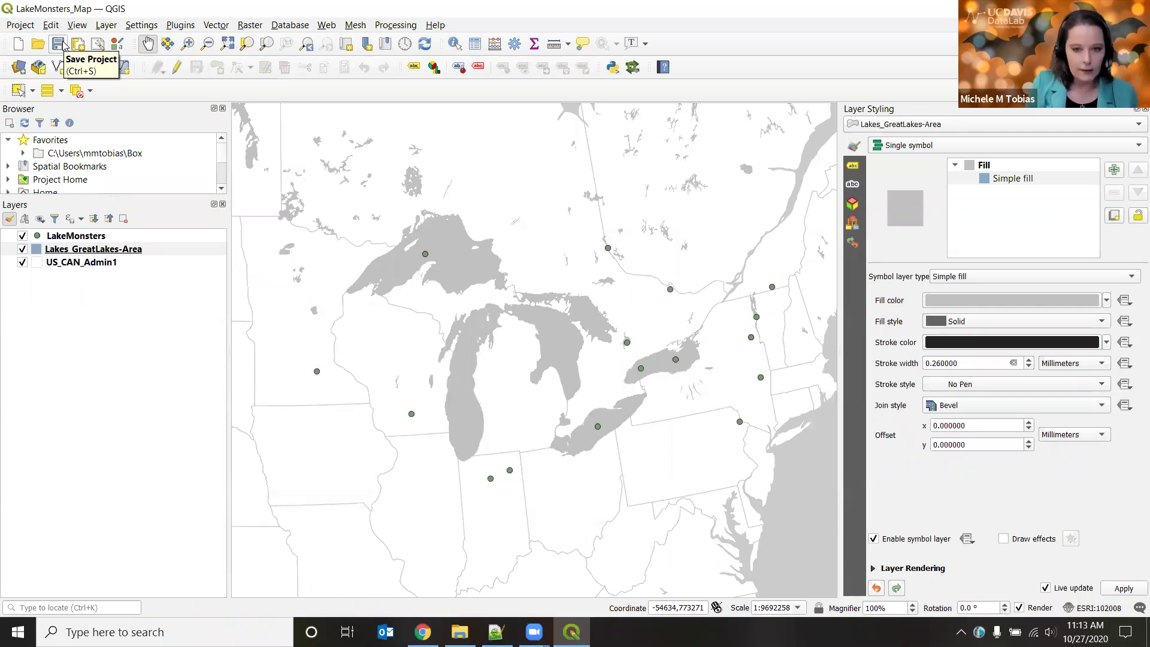
Try rule-based symbology on the Lakes_GreatLakes-Area layer with a rule labelled Big Lakes, look over the filter expression fields, and return to Single symbol
left_click(915, 147)
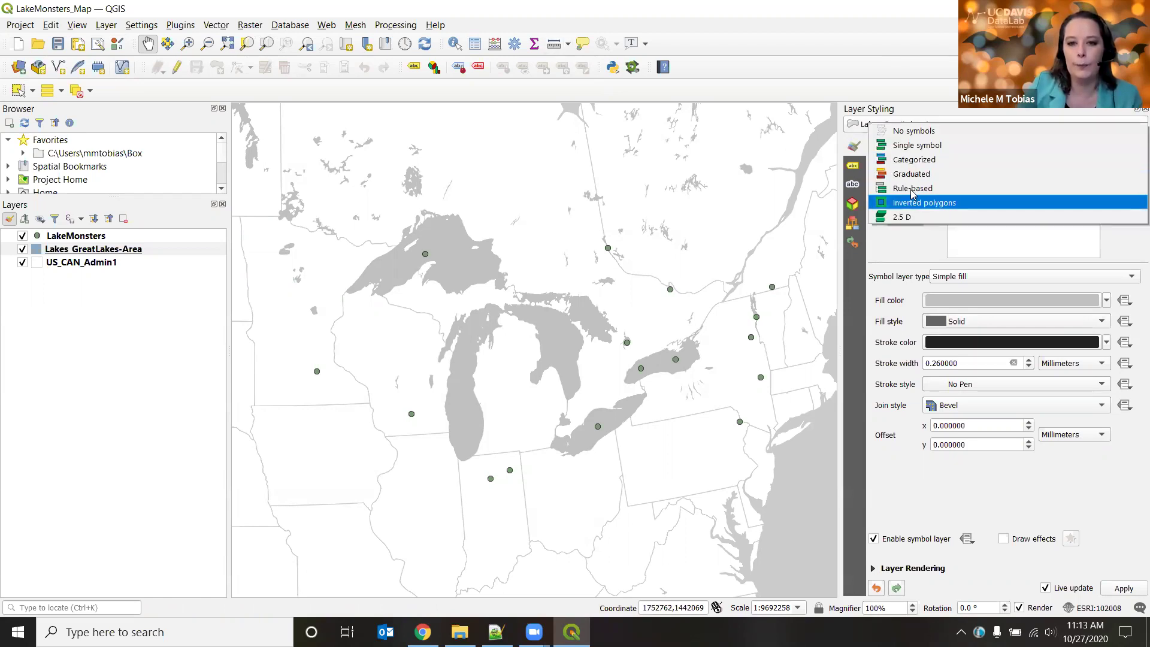
left_click(932, 189)
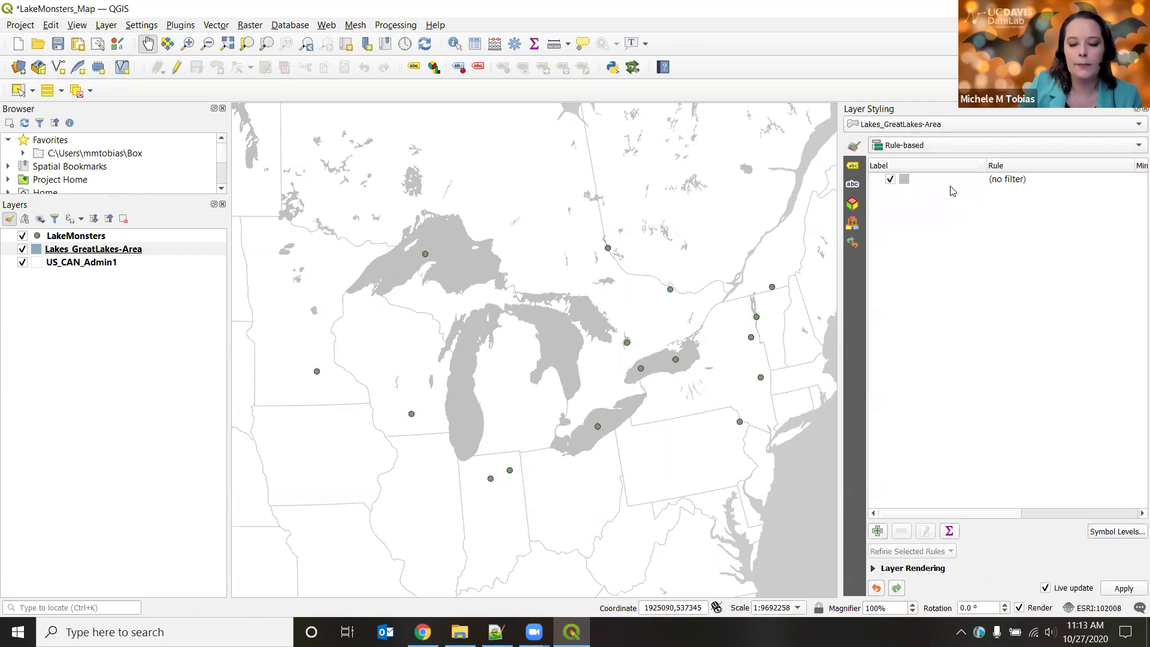
double_click(1006, 180)
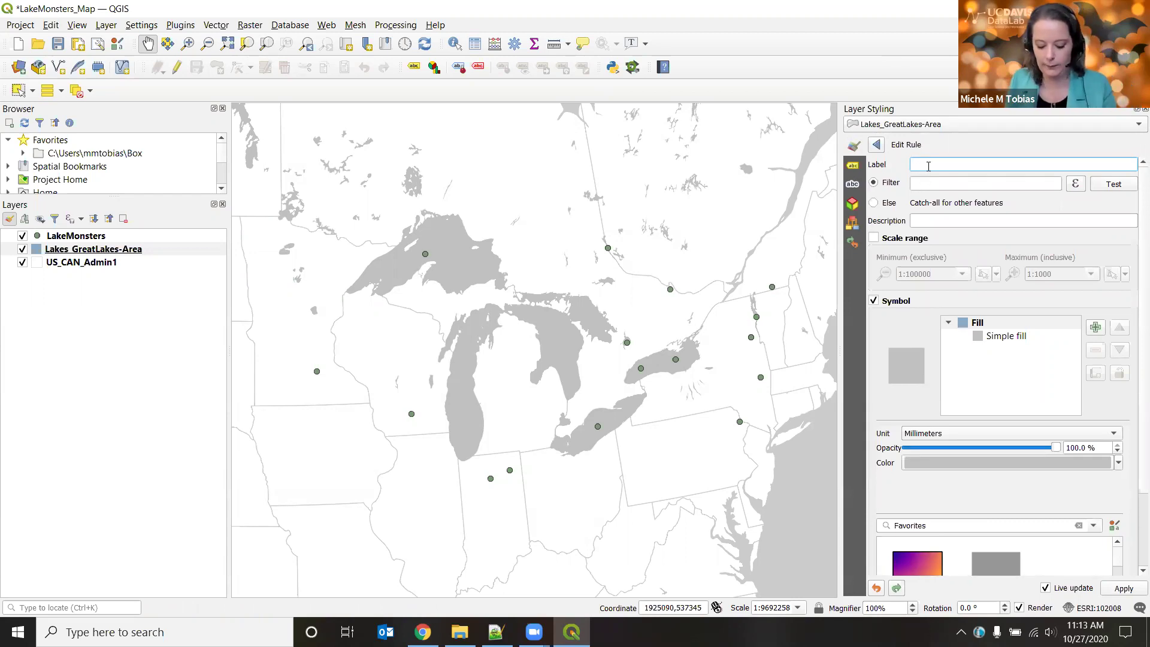
type("Big Lakes")
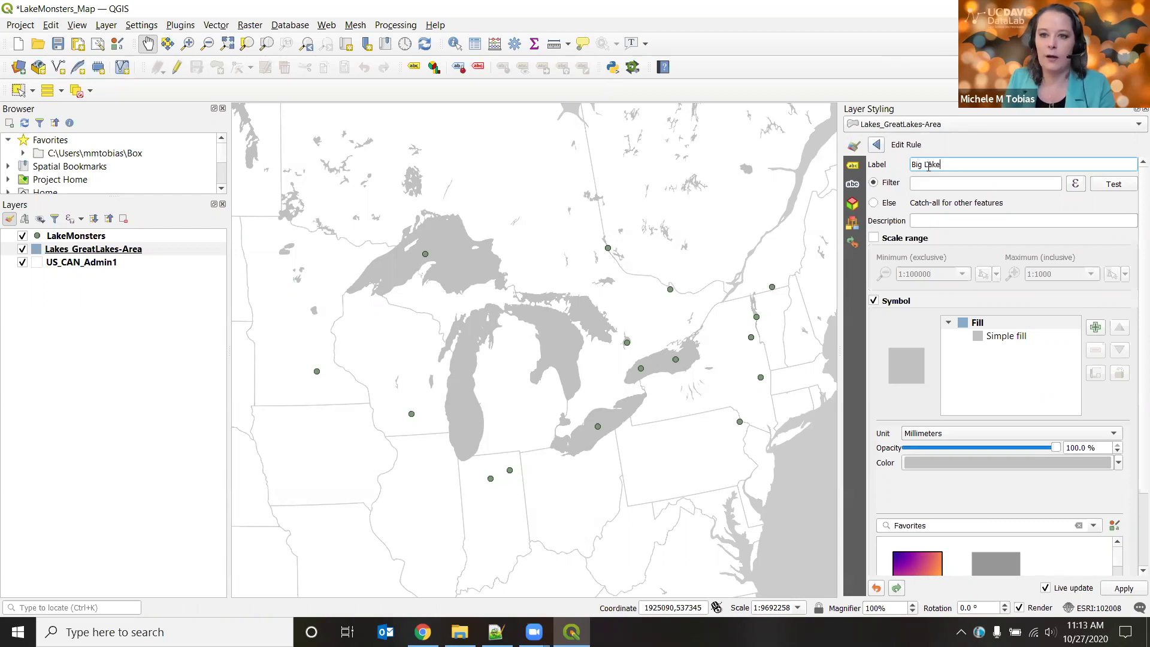
left_click(1077, 185)
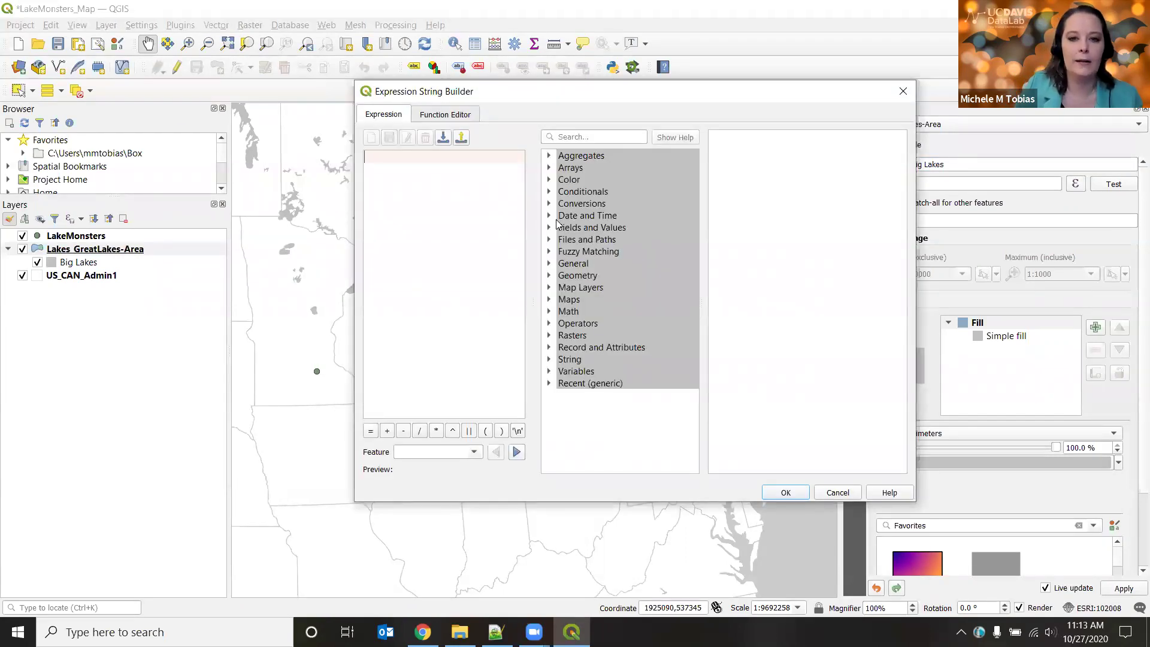
left_click(550, 228)
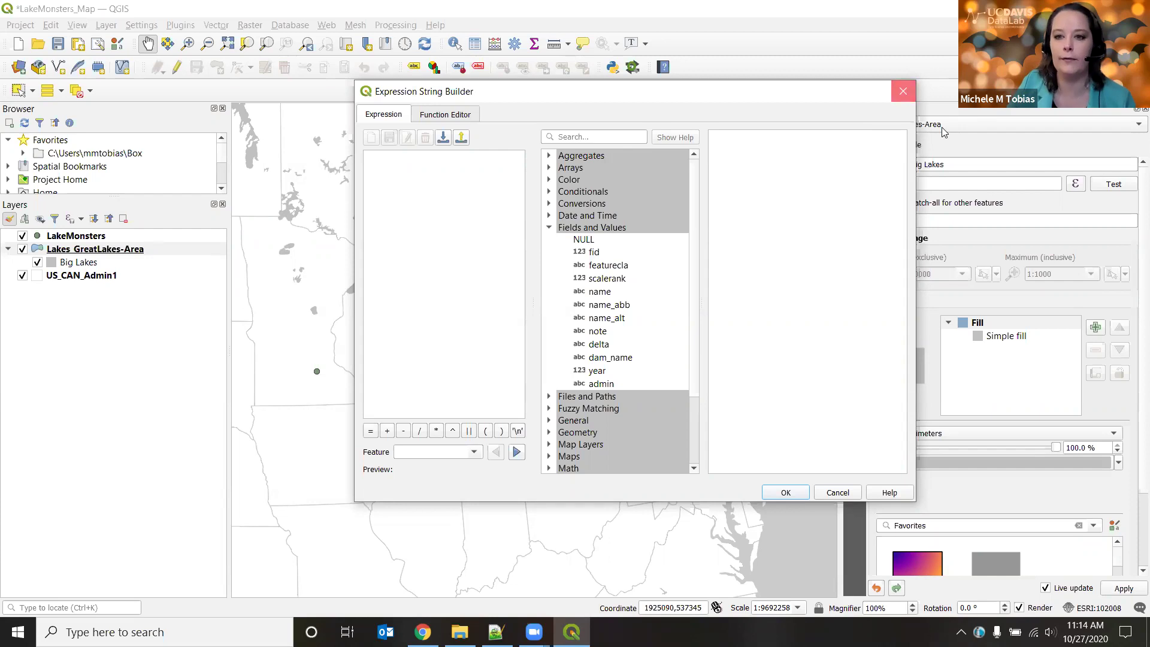
left_click(904, 91)
left_click(878, 146)
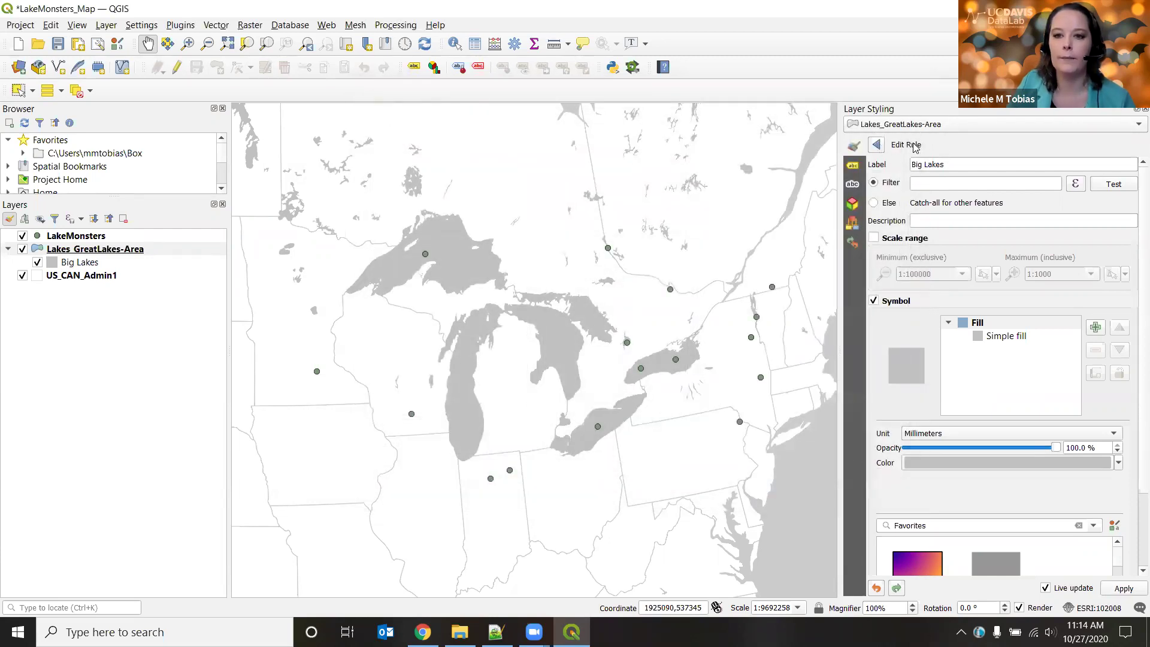
left_click(909, 137)
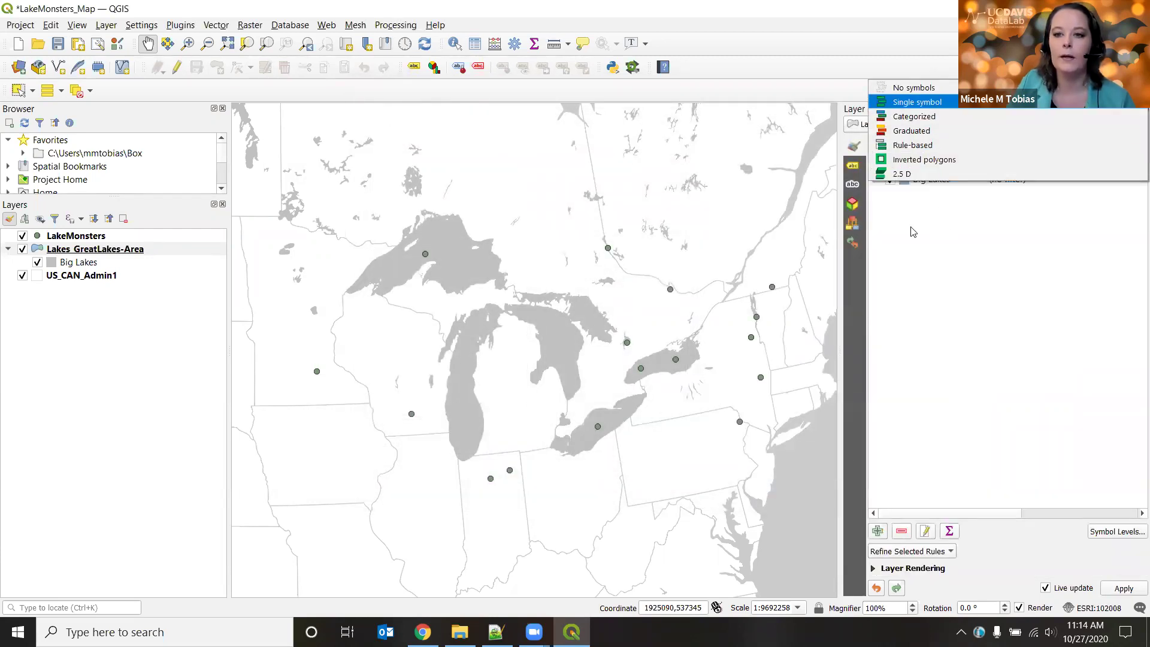
key("Return")
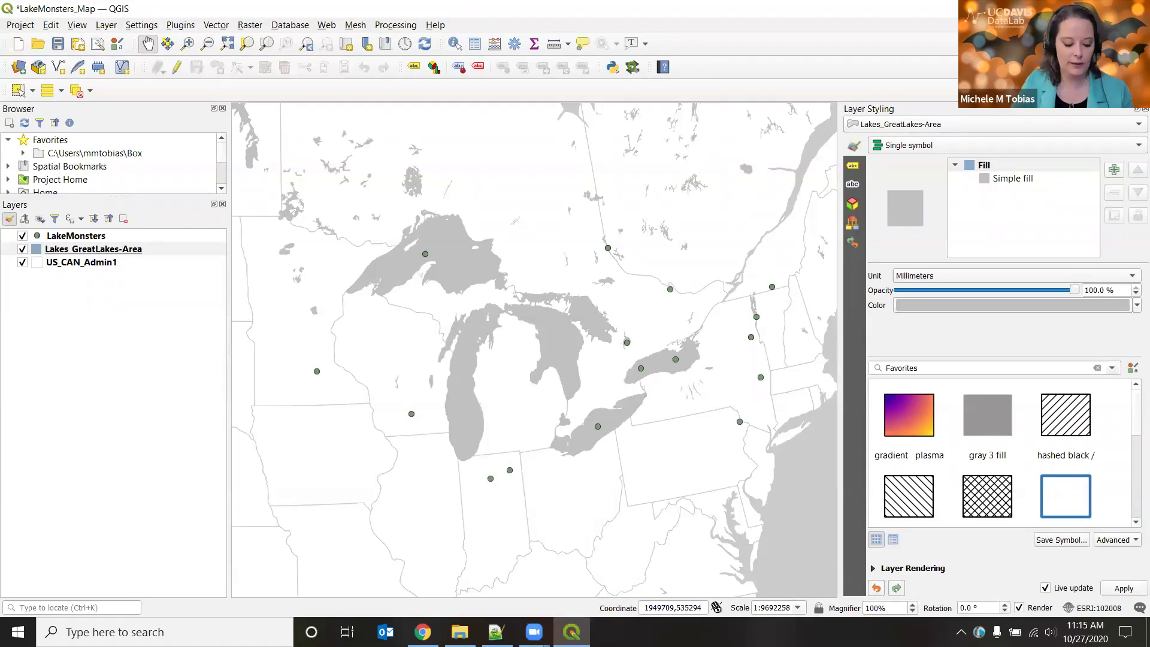
Change the LakeMonsters layer's simple marker shape to a square
left_click(64, 248)
left_click(61, 236)
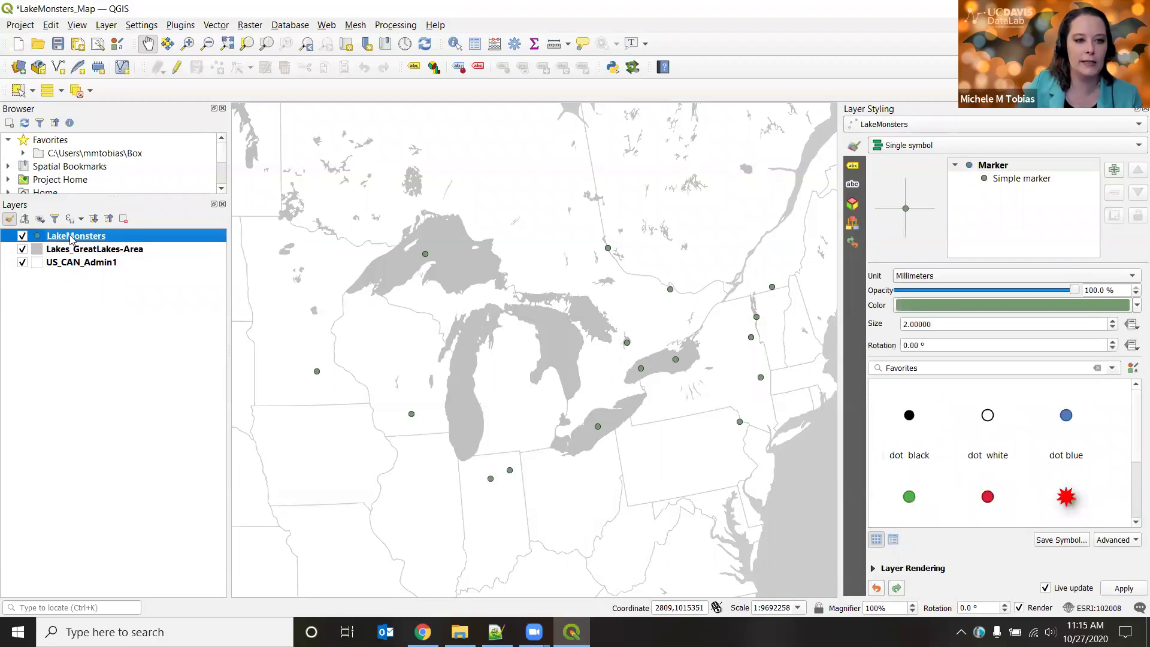
left_click(1026, 180)
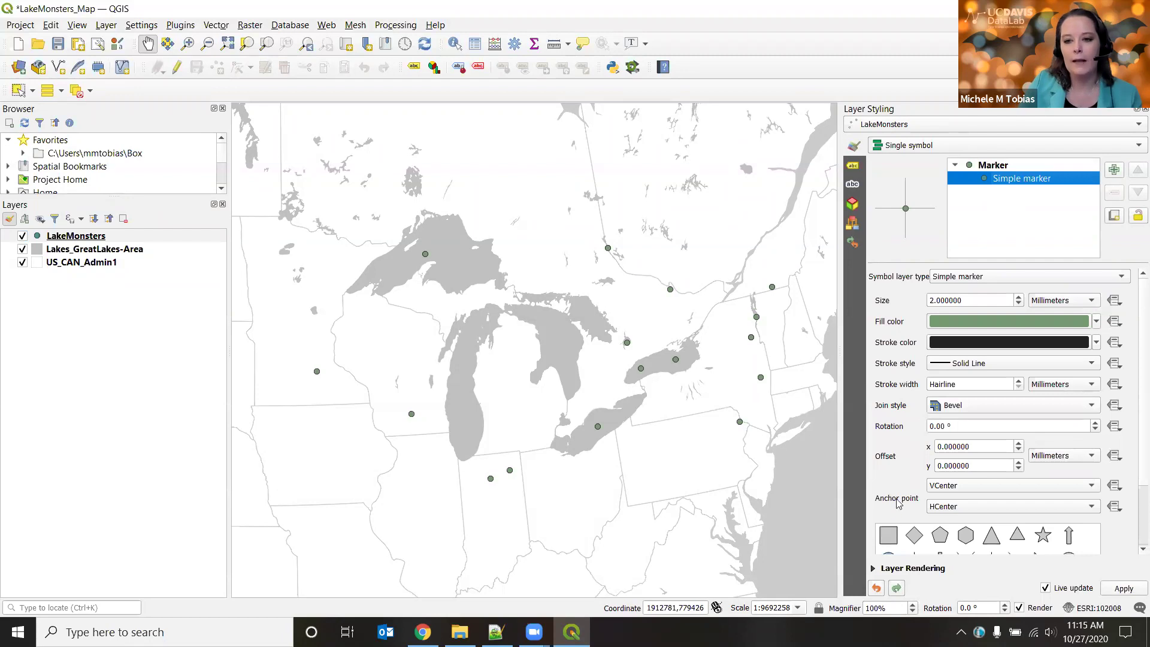
left_click(889, 535)
scroll(1134, 455, "down", 1)
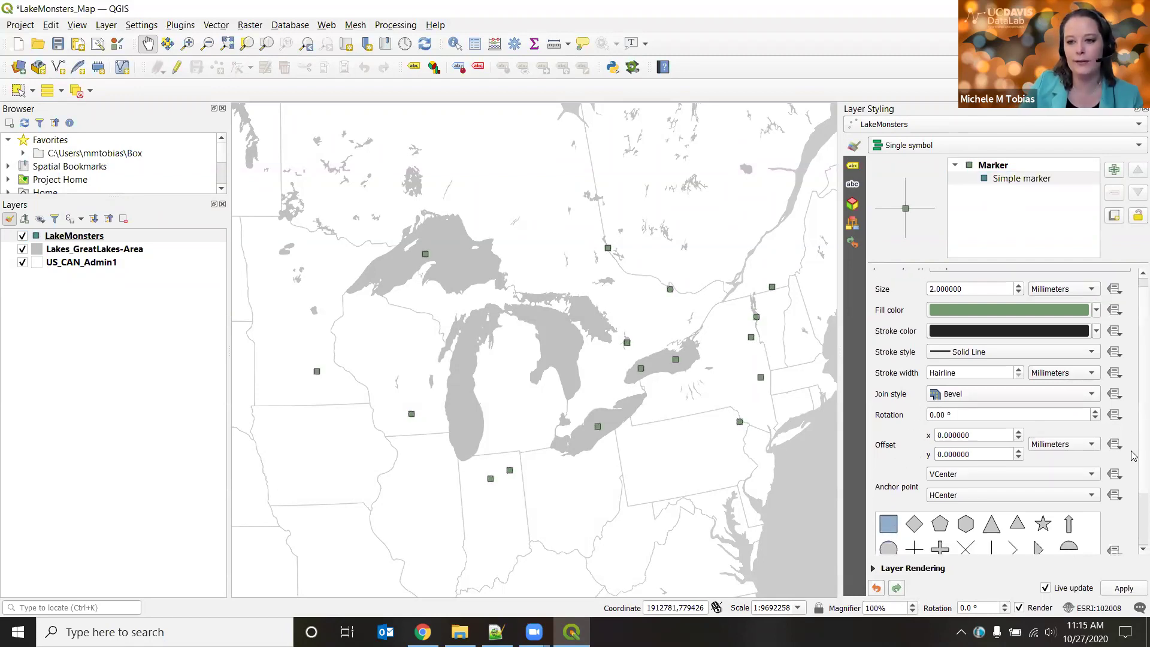
scroll(1134, 455, "down", 3)
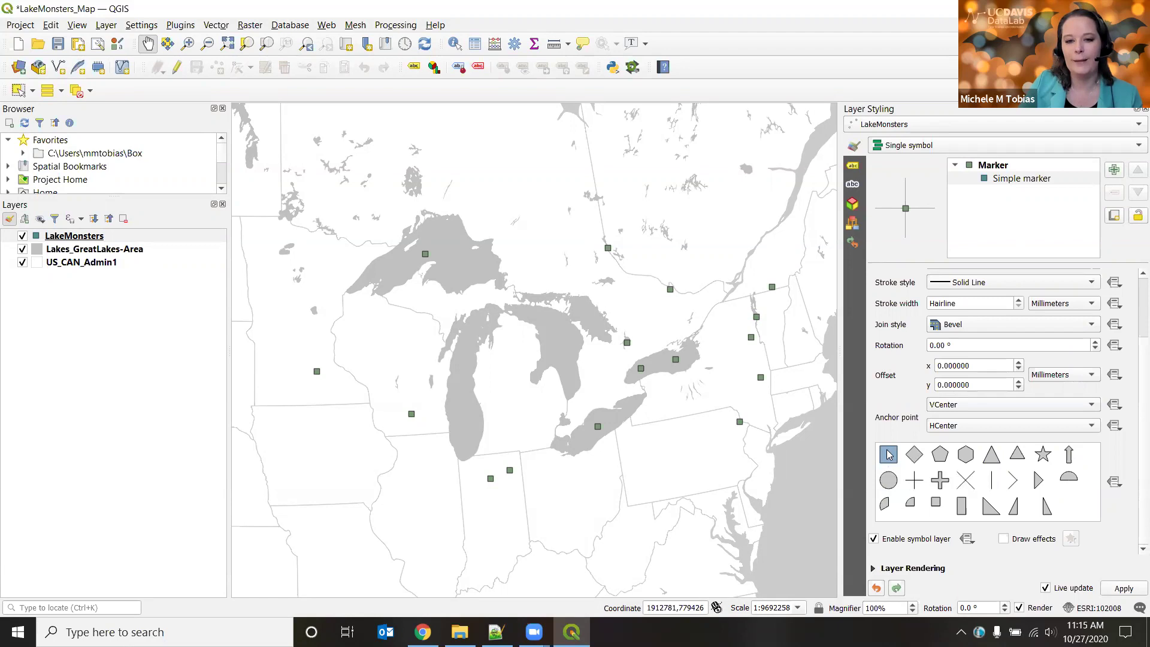
scroll(884, 397, "up", 2)
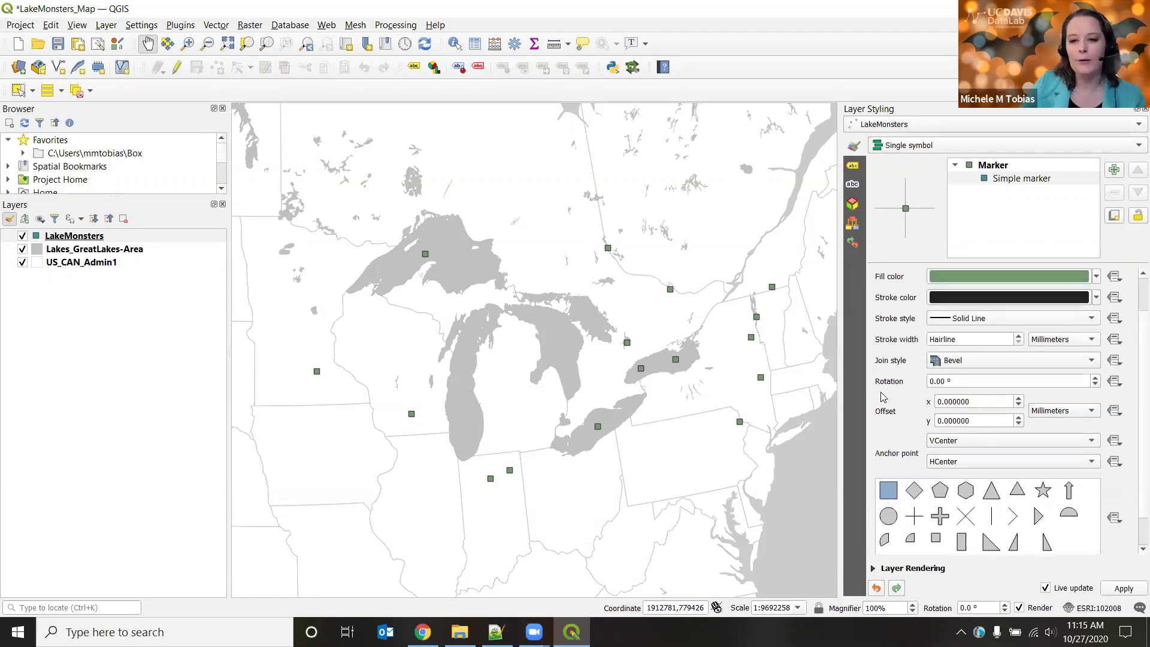
scroll(884, 397, "up", 2)
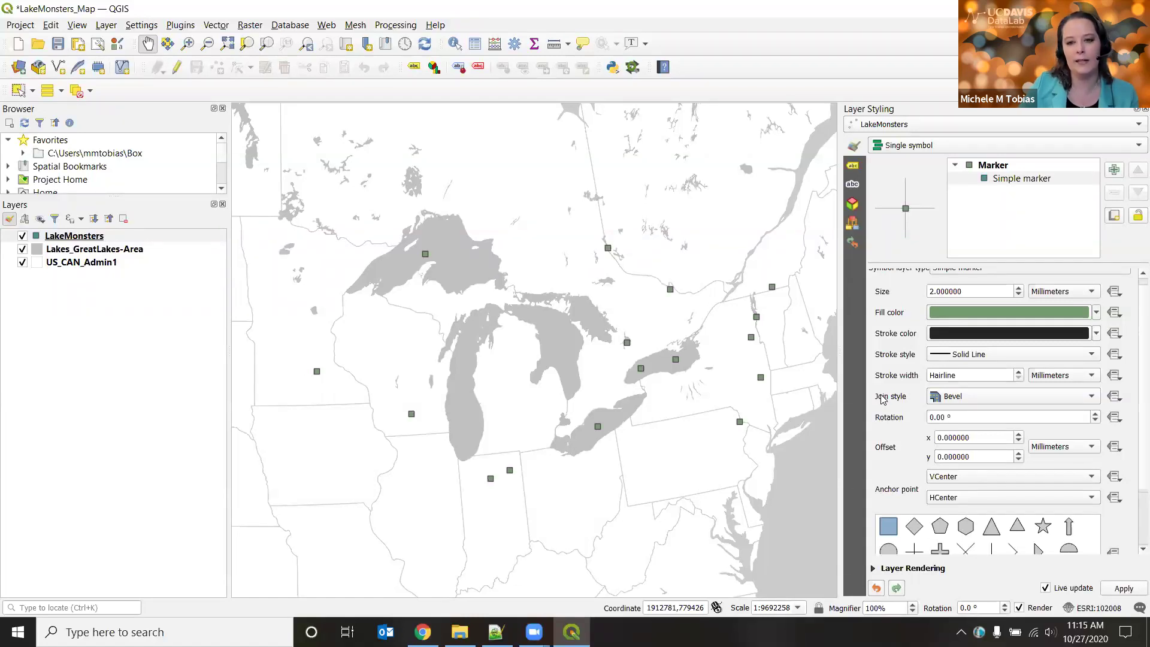
scroll(884, 397, "up", 1)
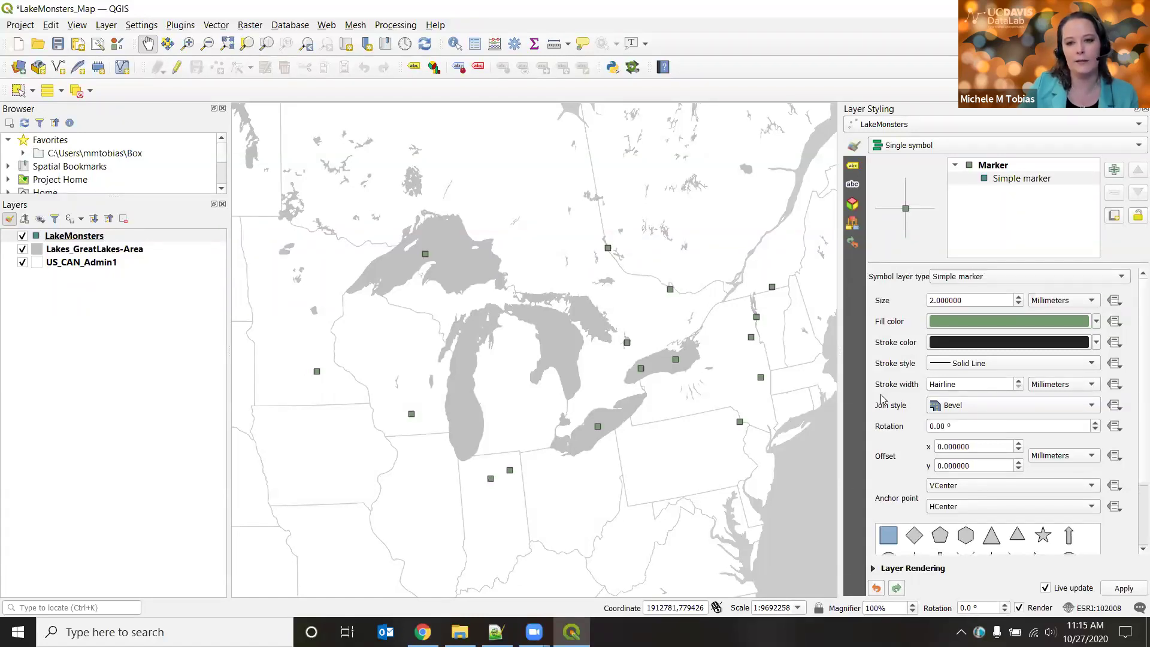
Set the LakeMonsters marker's fill color to black, #000000, and return to the marker settings
left_click(947, 324)
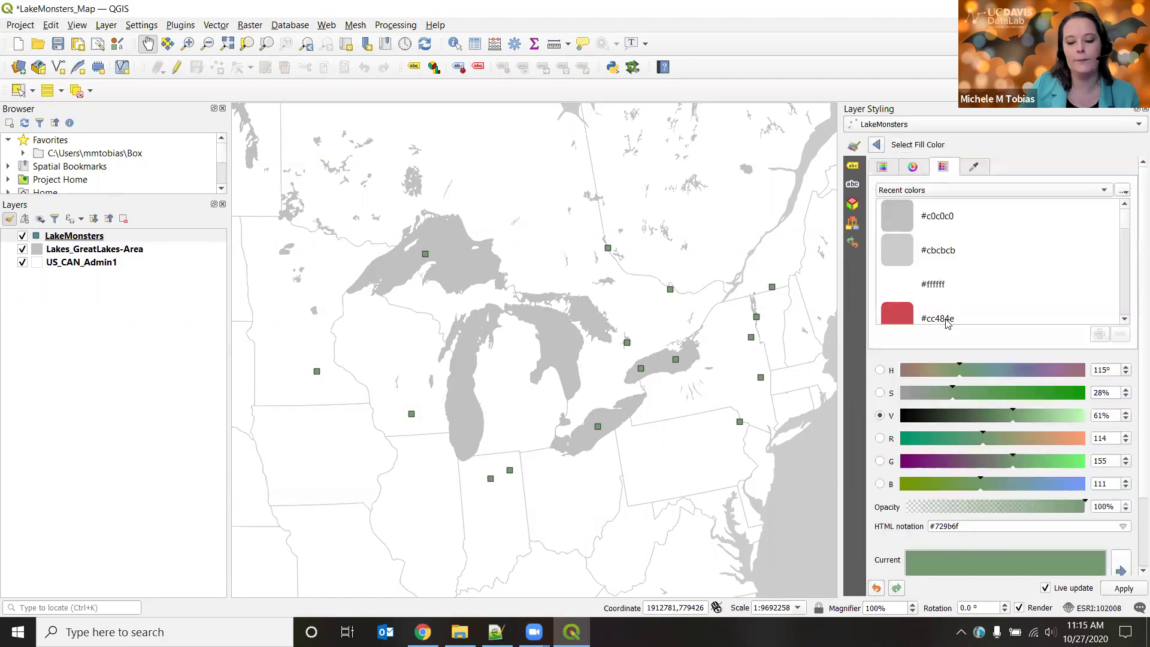
left_click(930, 420)
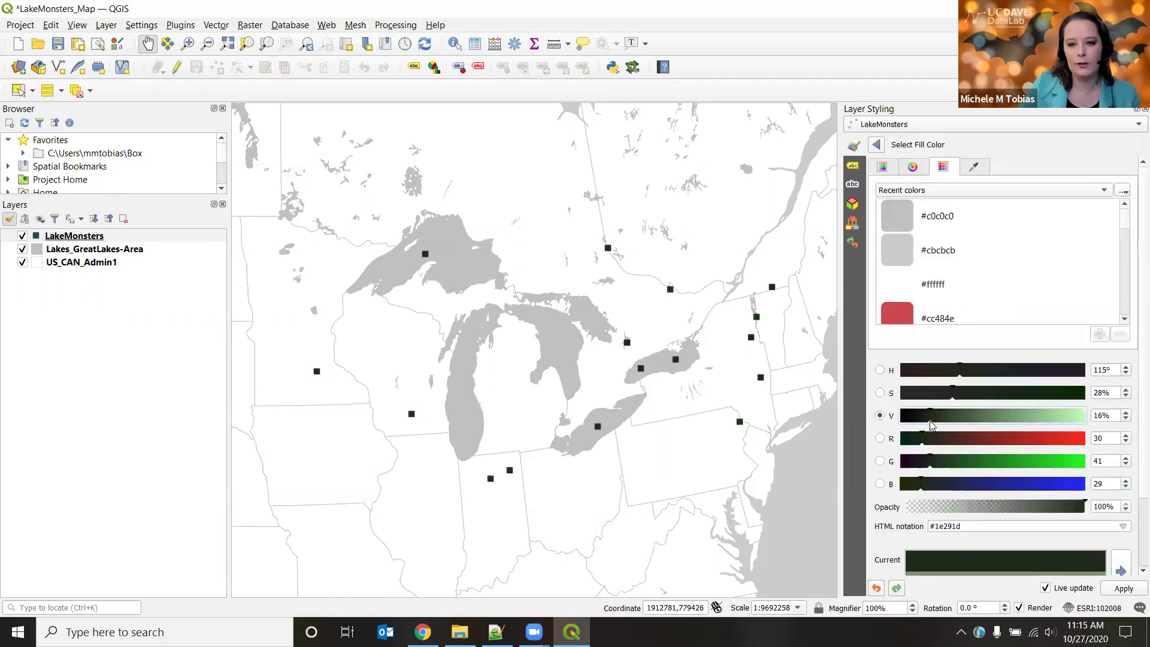
left_click_drag(931, 426, 899, 422)
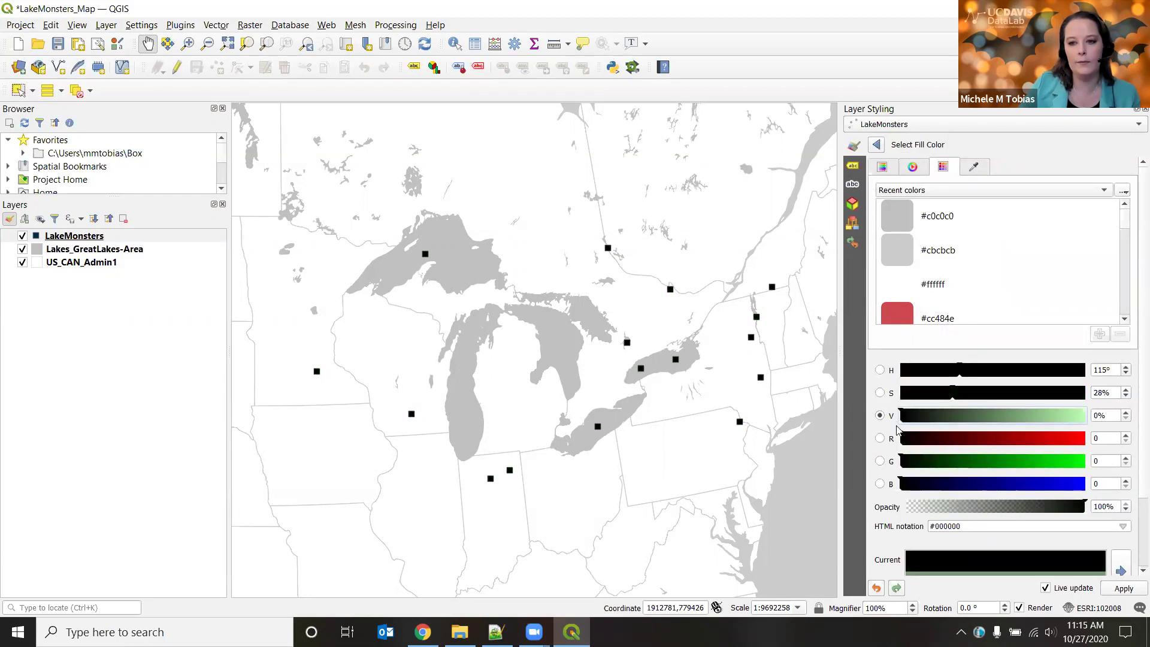
double_click(961, 526)
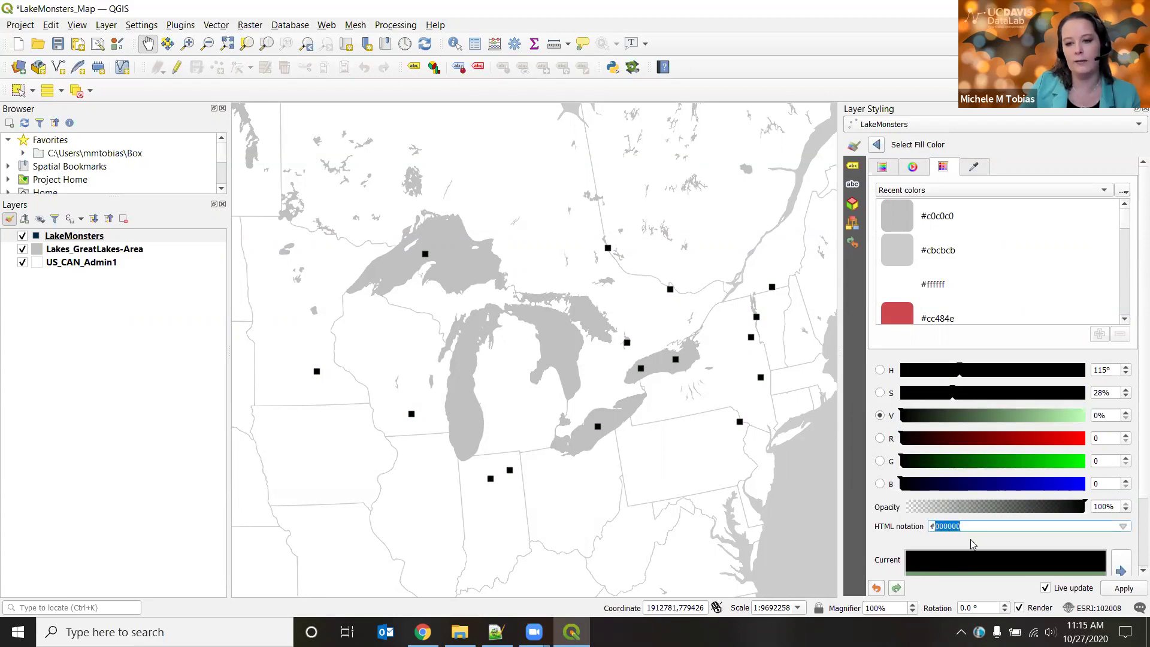
left_click(976, 527)
scroll(1056, 547, "down", 1)
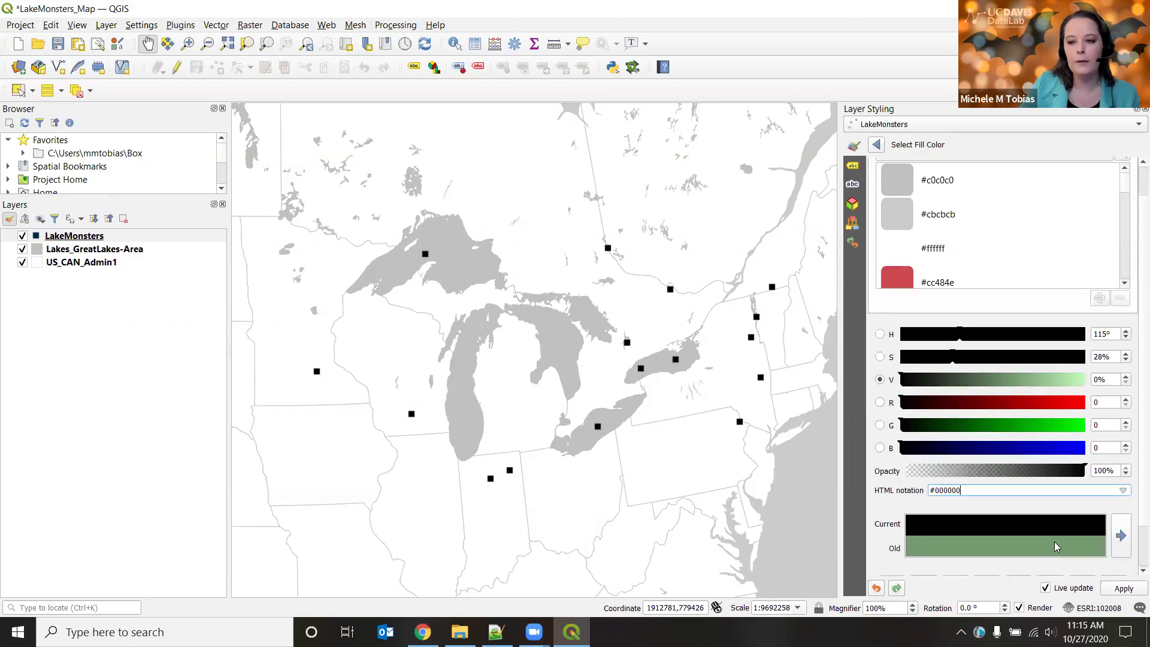
scroll(1056, 547, "down", 1)
left_click(877, 145)
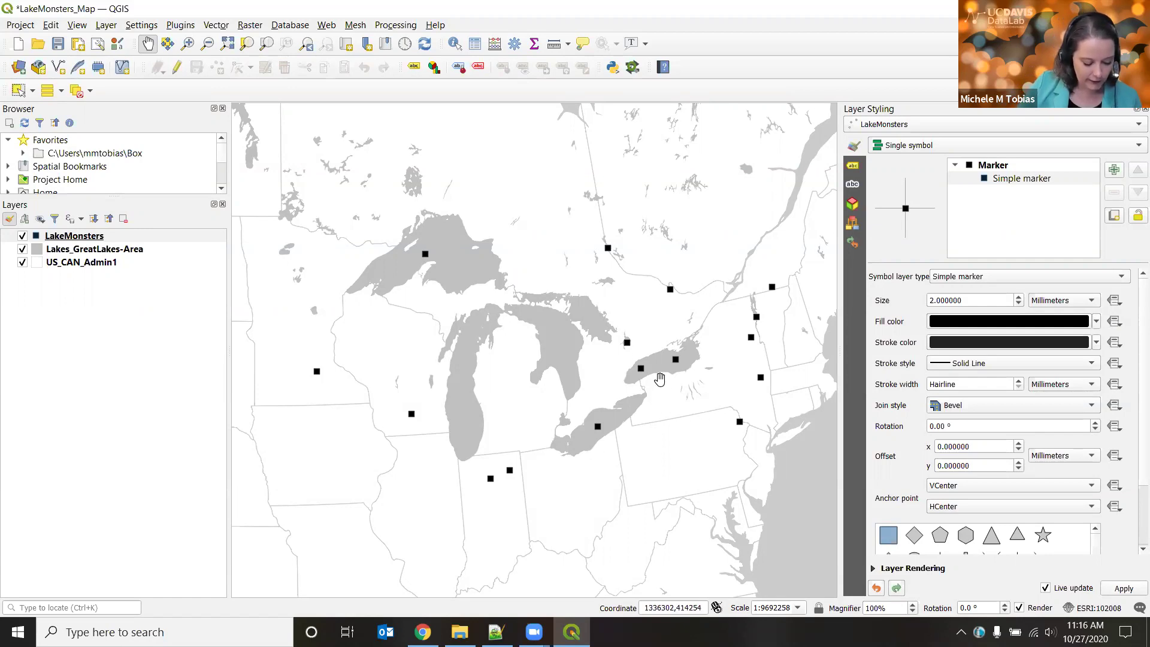
left_click(1019, 298)
left_click(1019, 304)
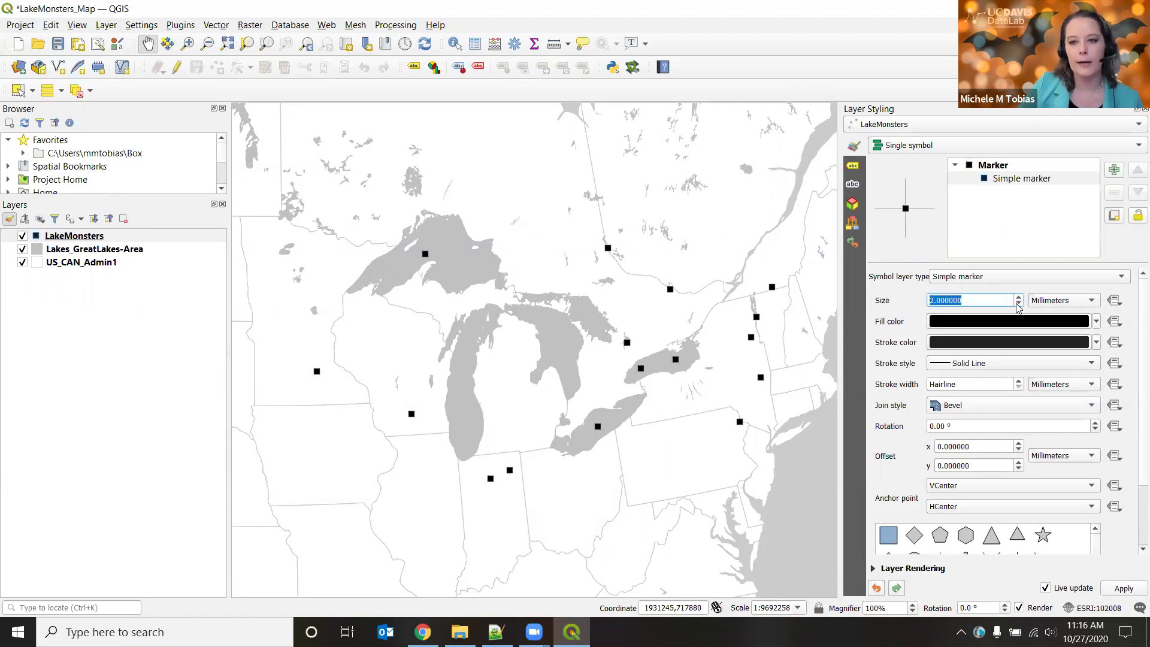
left_click(957, 300)
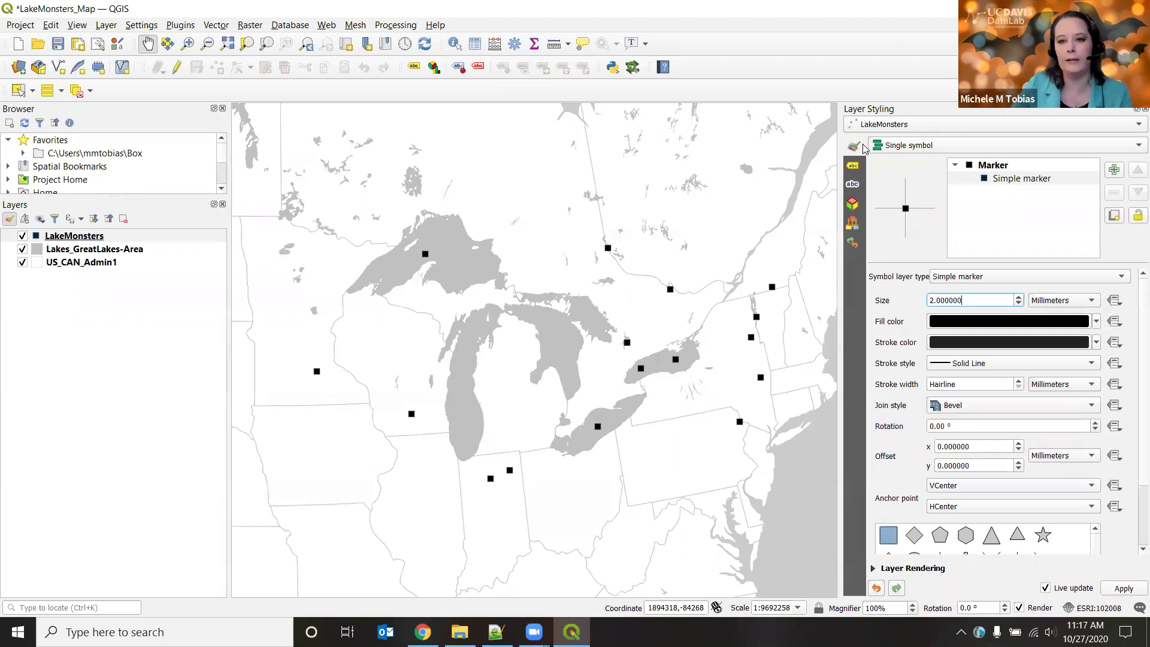
Review the recent colors offered for the LakeMonsters marker fill without changing the color
left_click(998, 324)
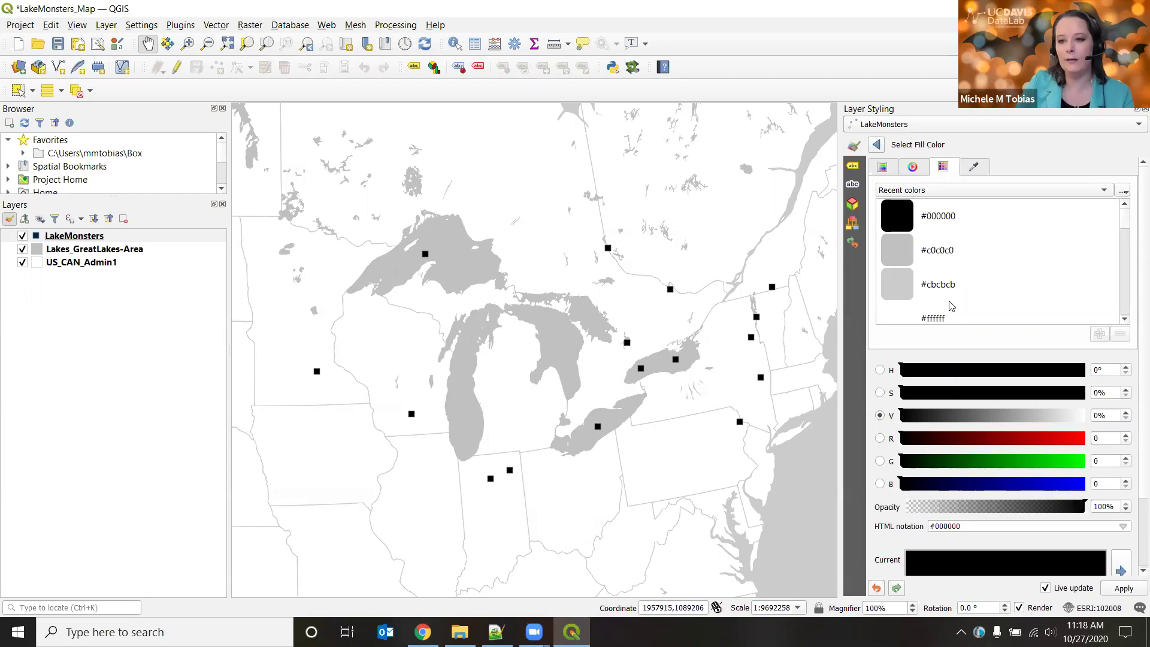
scroll(952, 306, "down", 6)
scroll(950, 302, "up", 4)
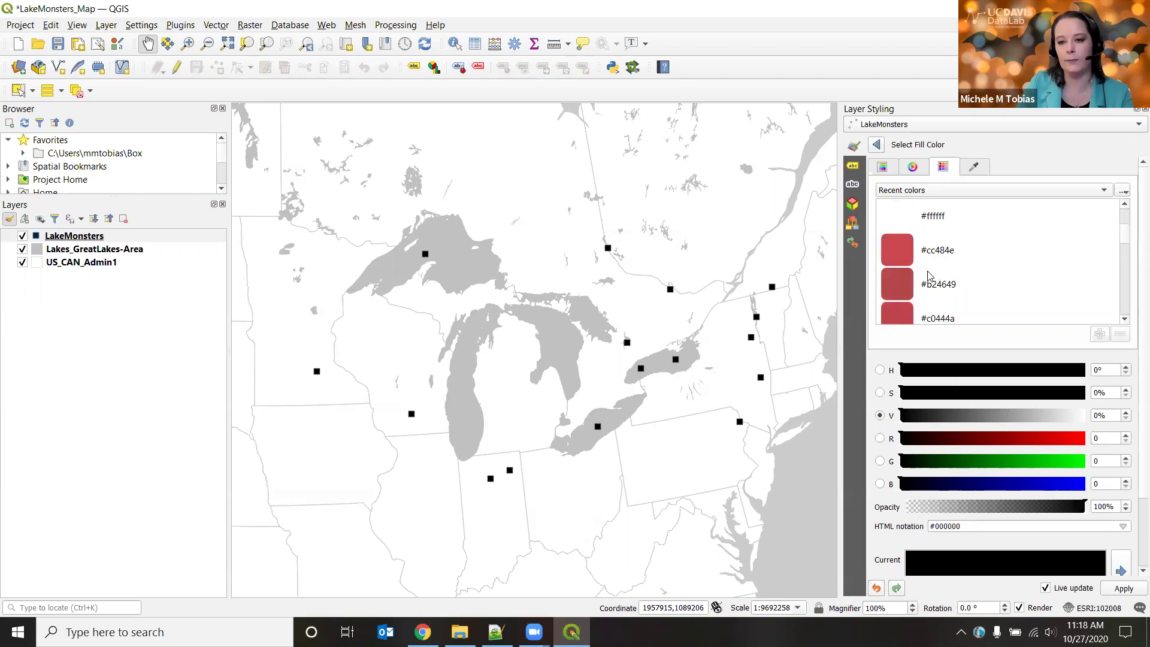
scroll(979, 293, "up", 1)
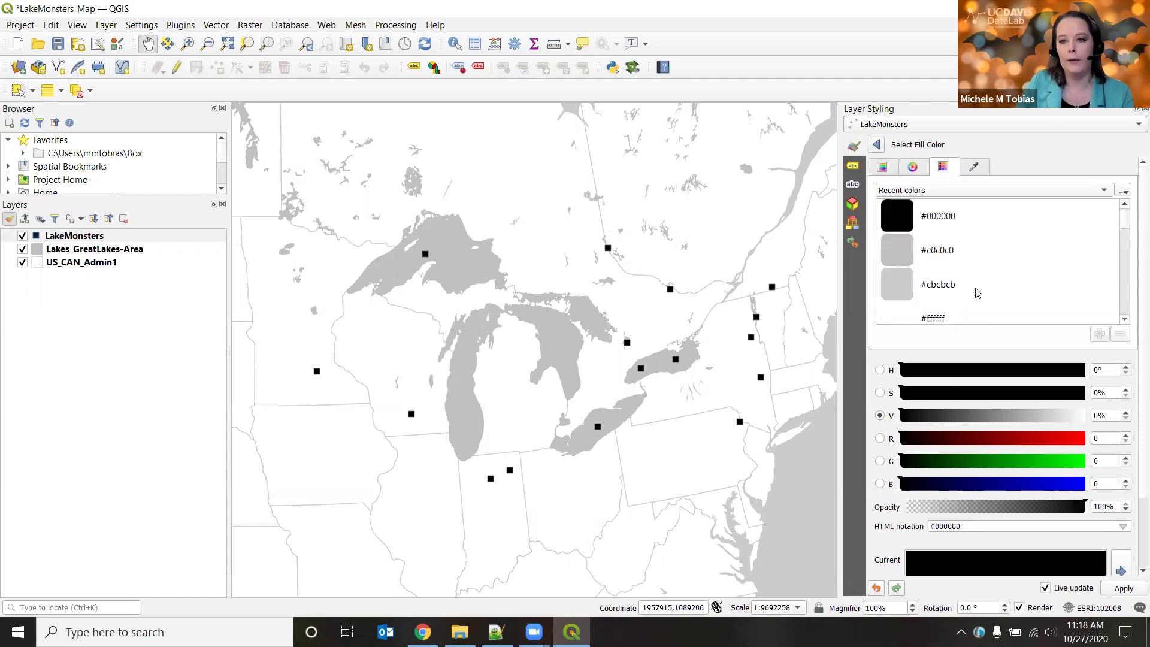
scroll(978, 293, "down", 5)
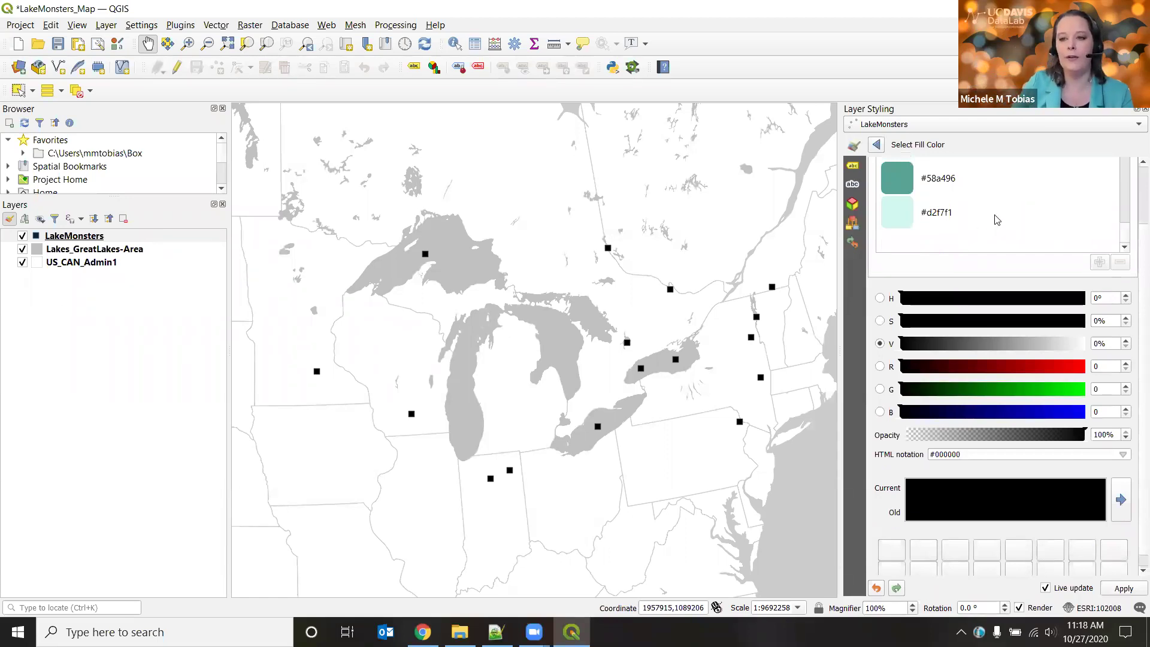
scroll(997, 220, "up", 2)
scroll(997, 220, "up", 4)
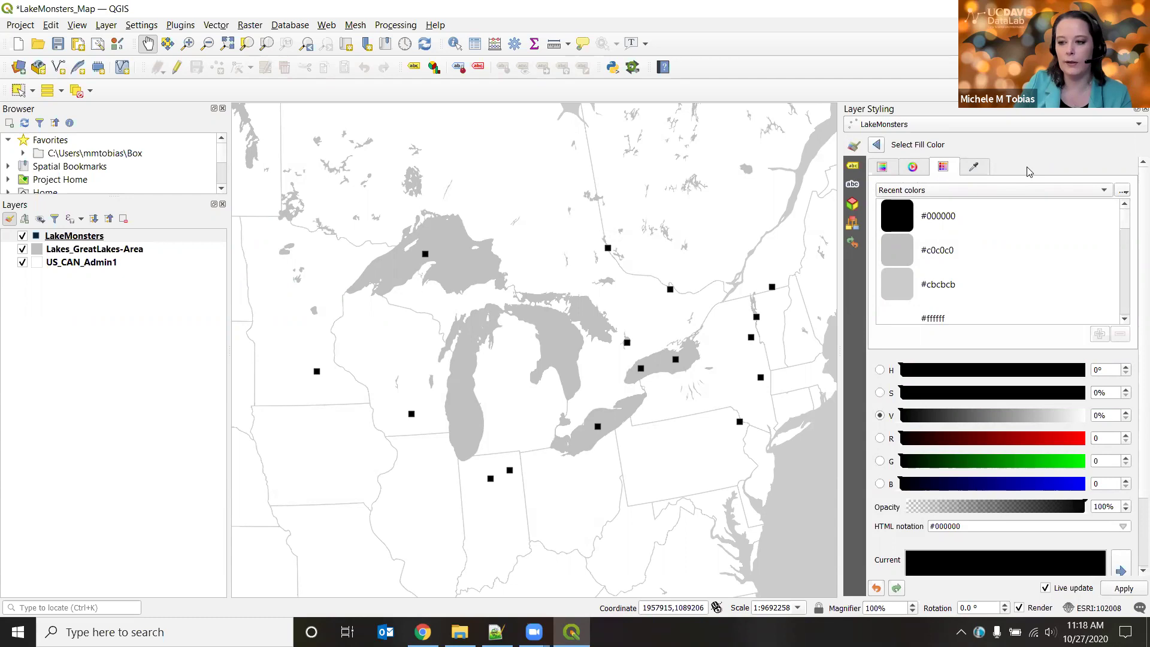
left_click(877, 145)
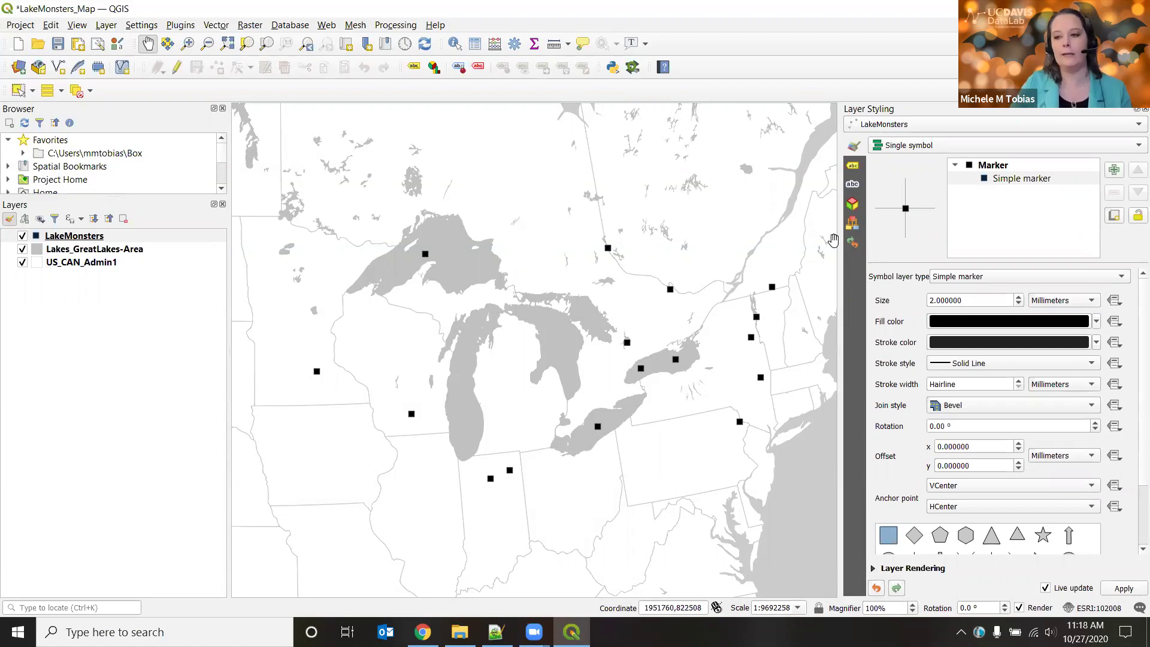
Turn on single labels for the US_CAN_Admin1 layer, using the name field as the label value
left_click(81, 264)
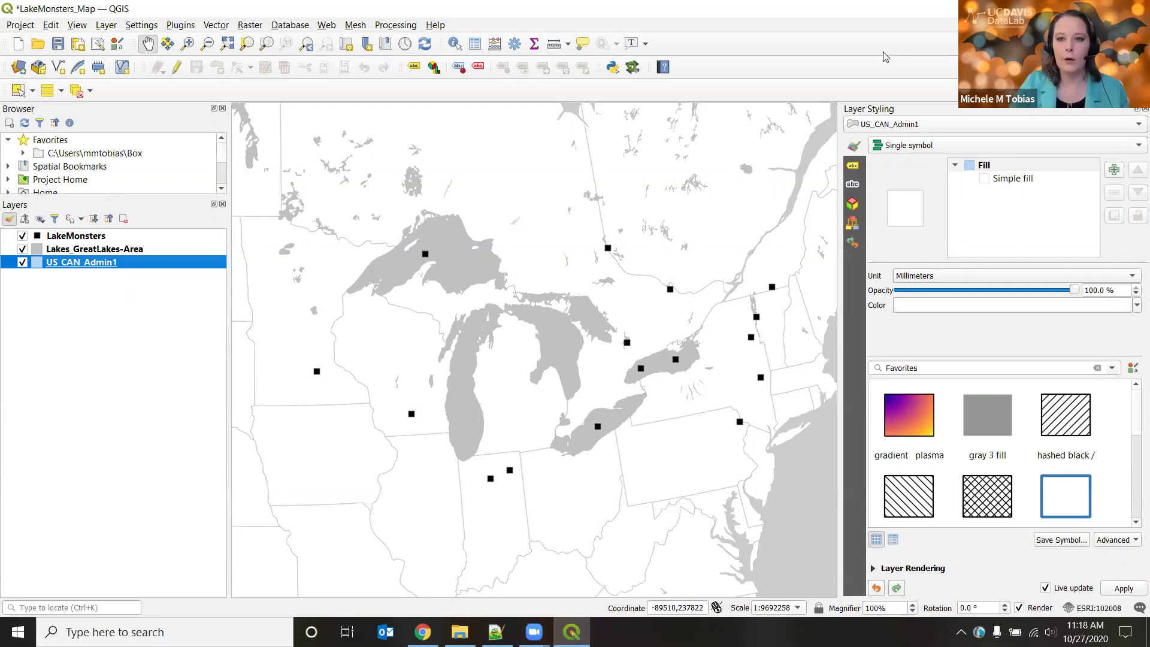
left_click(854, 168)
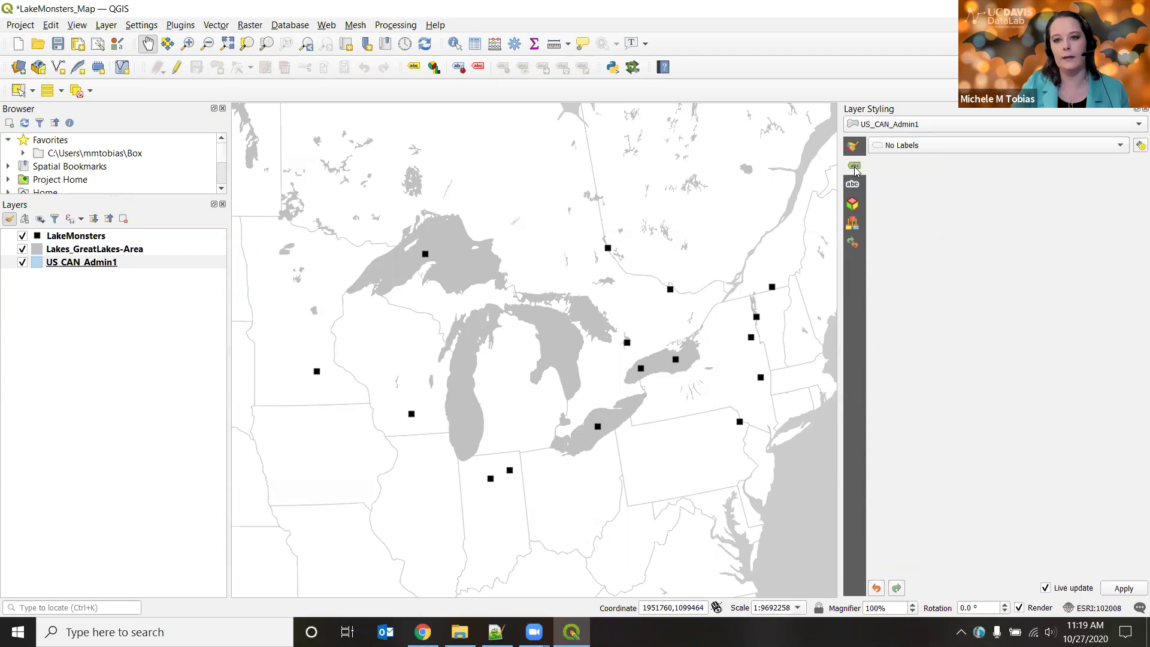
left_click(943, 150)
left_click(933, 160)
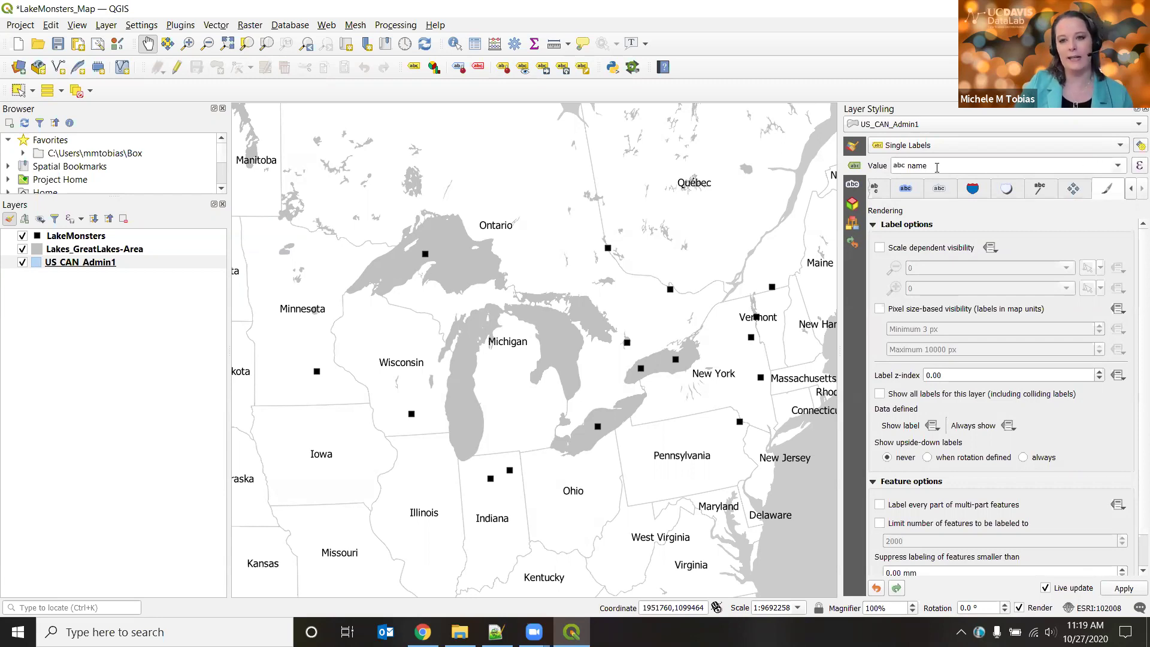
left_click(1118, 166)
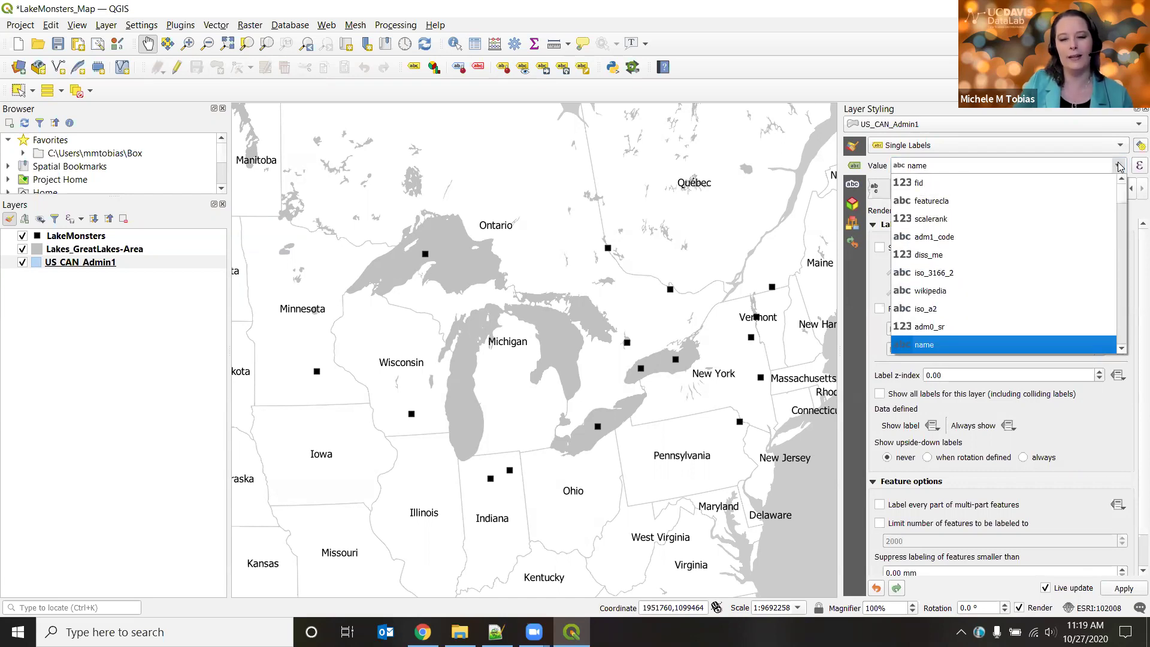
left_click(1118, 166)
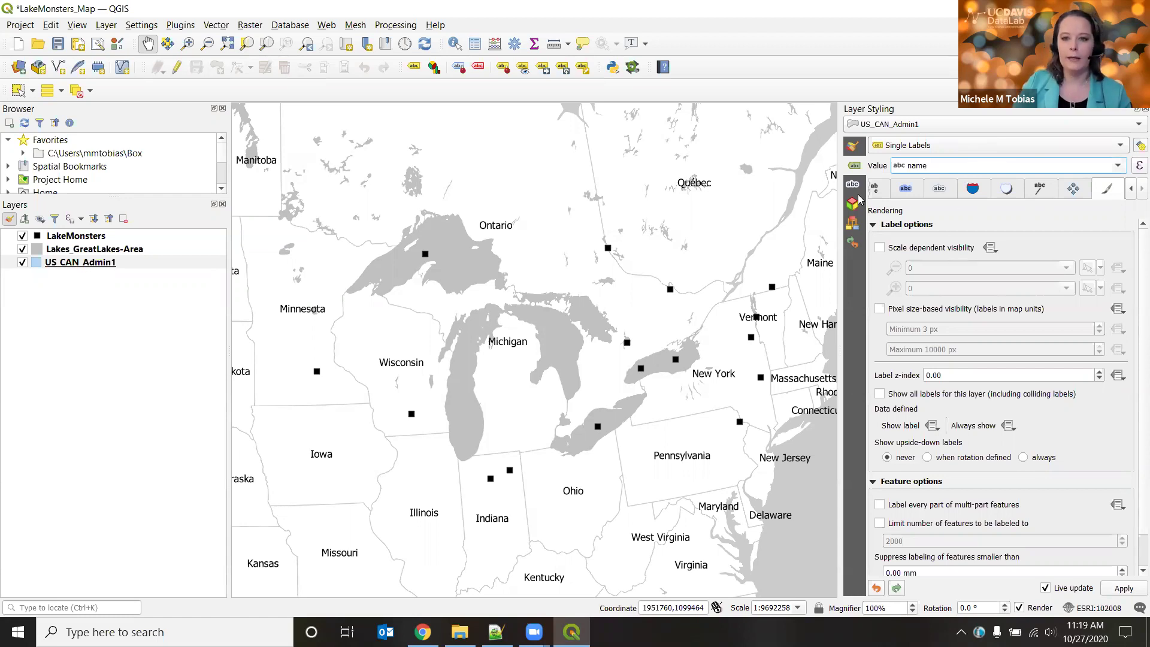
Set the US_CAN_Admin1 label text to the Calibri font in Regular style
left_click(1132, 189)
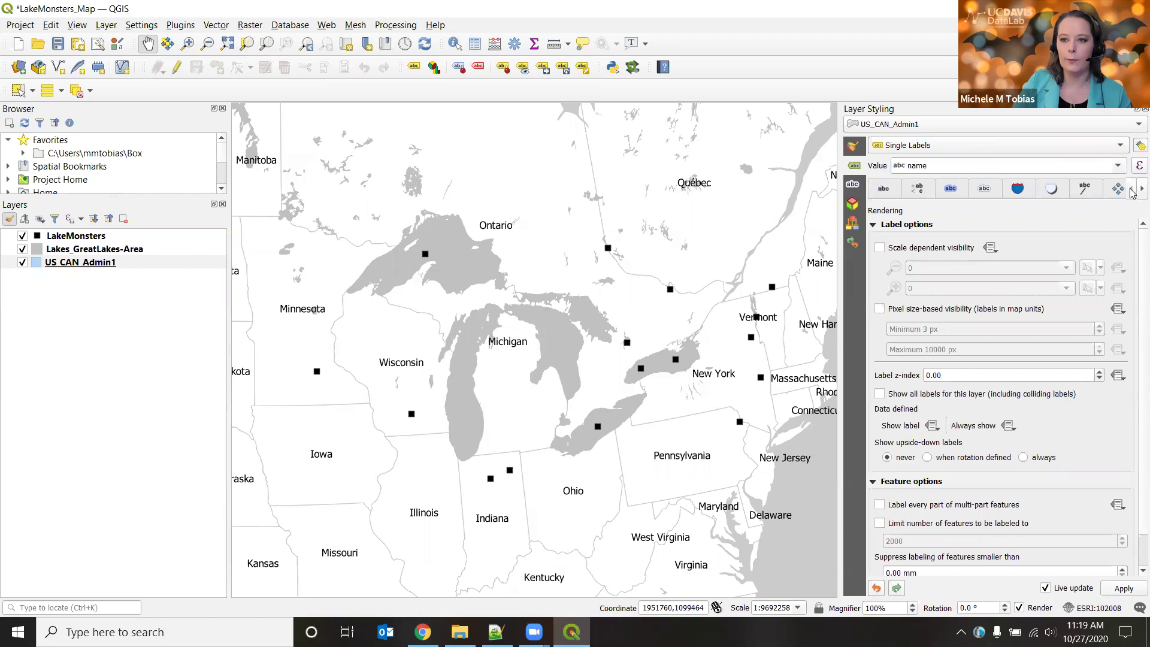
left_click(885, 189)
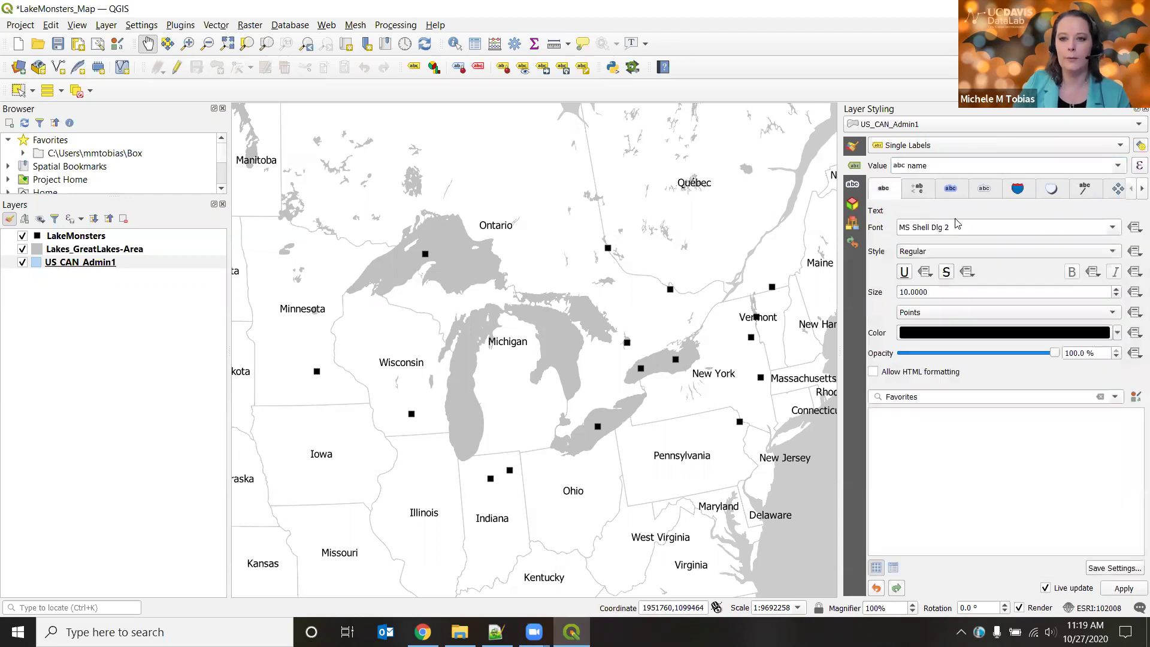
left_click(1112, 228)
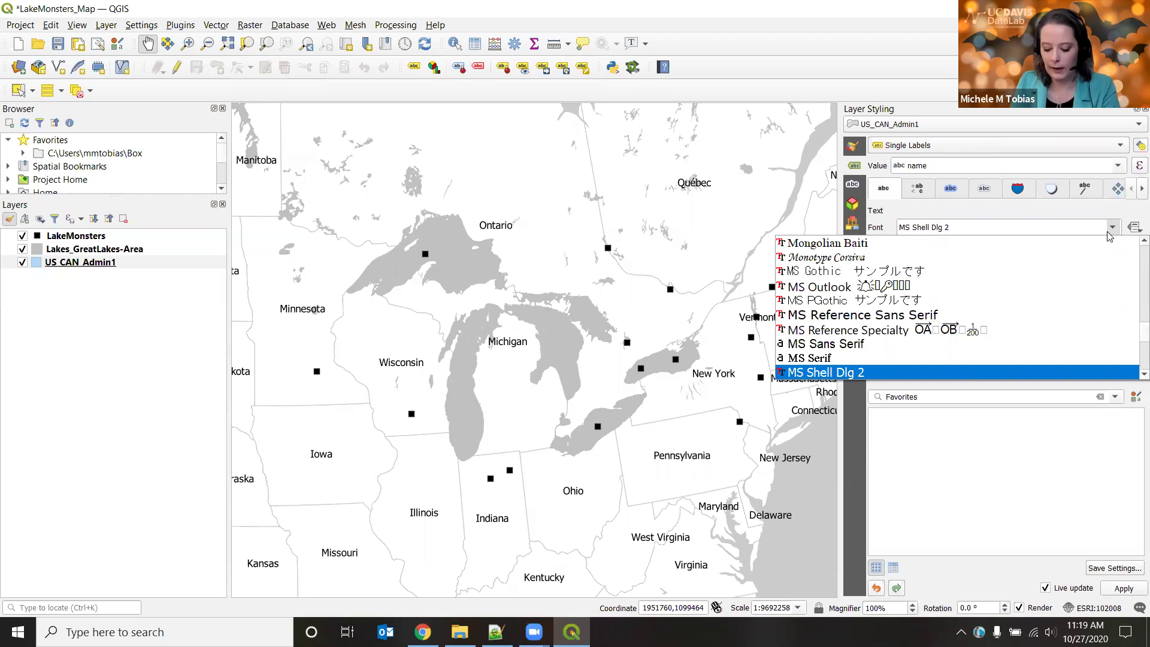
key("c")
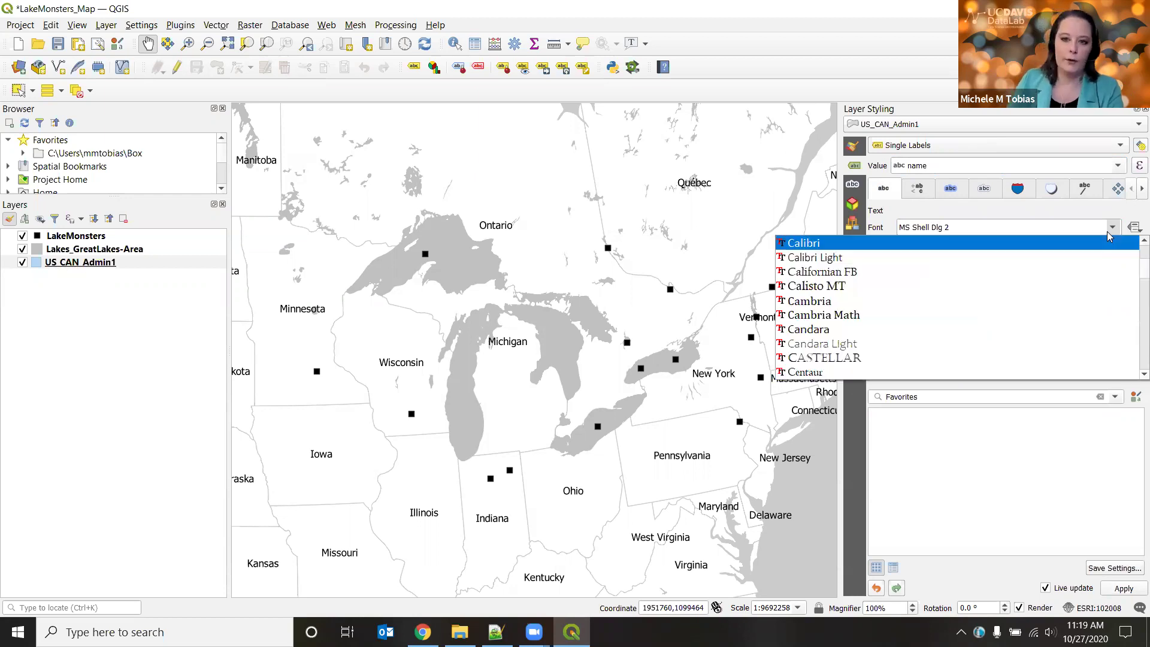
left_click(830, 244)
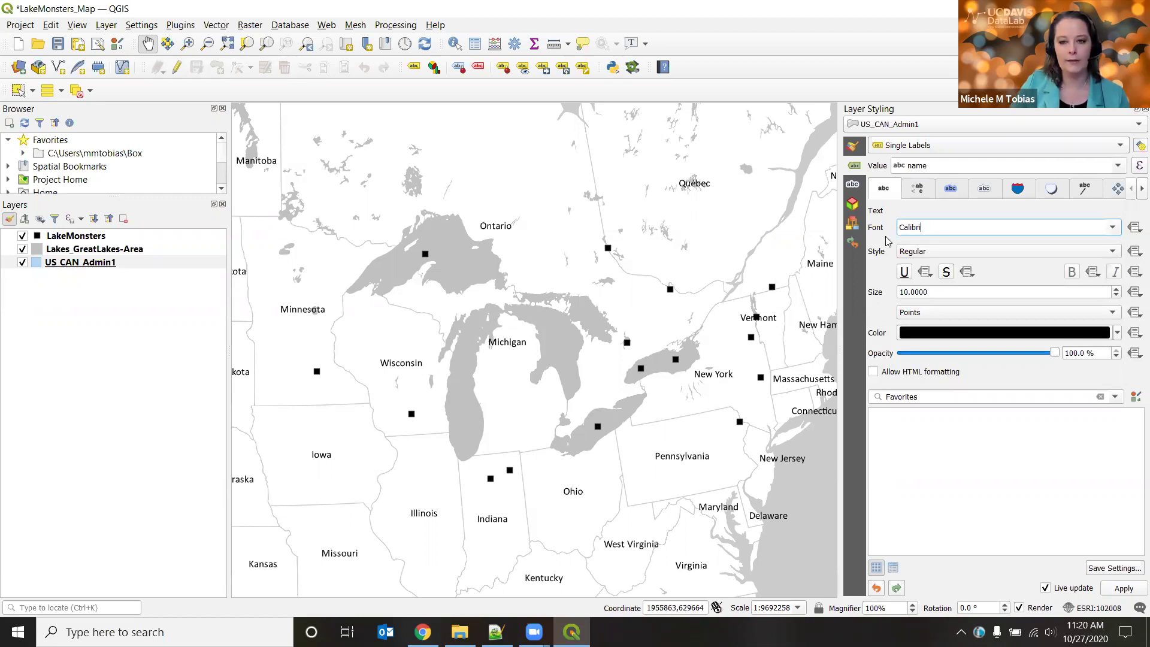
left_click(939, 252)
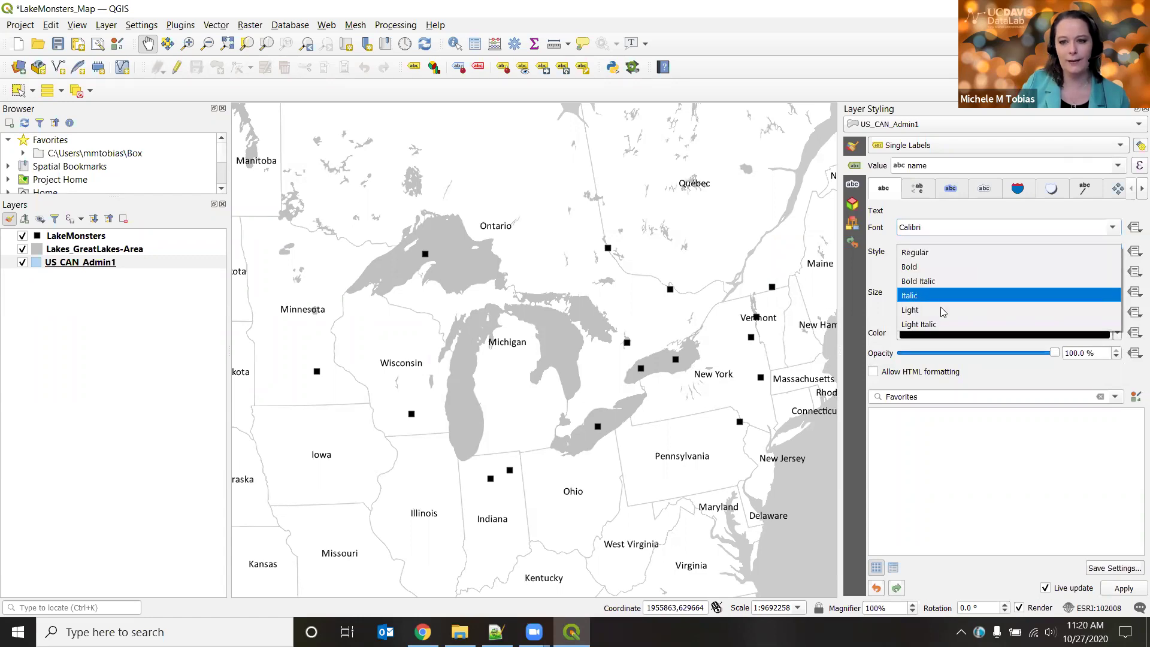
left_click(922, 253)
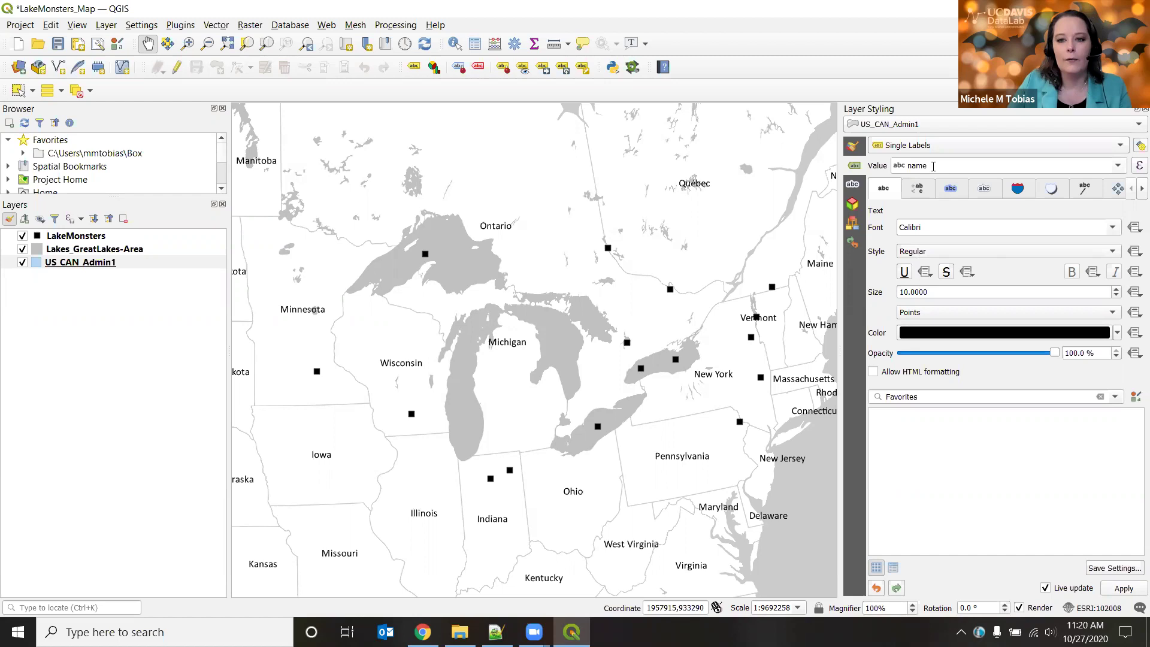
left_click(914, 166)
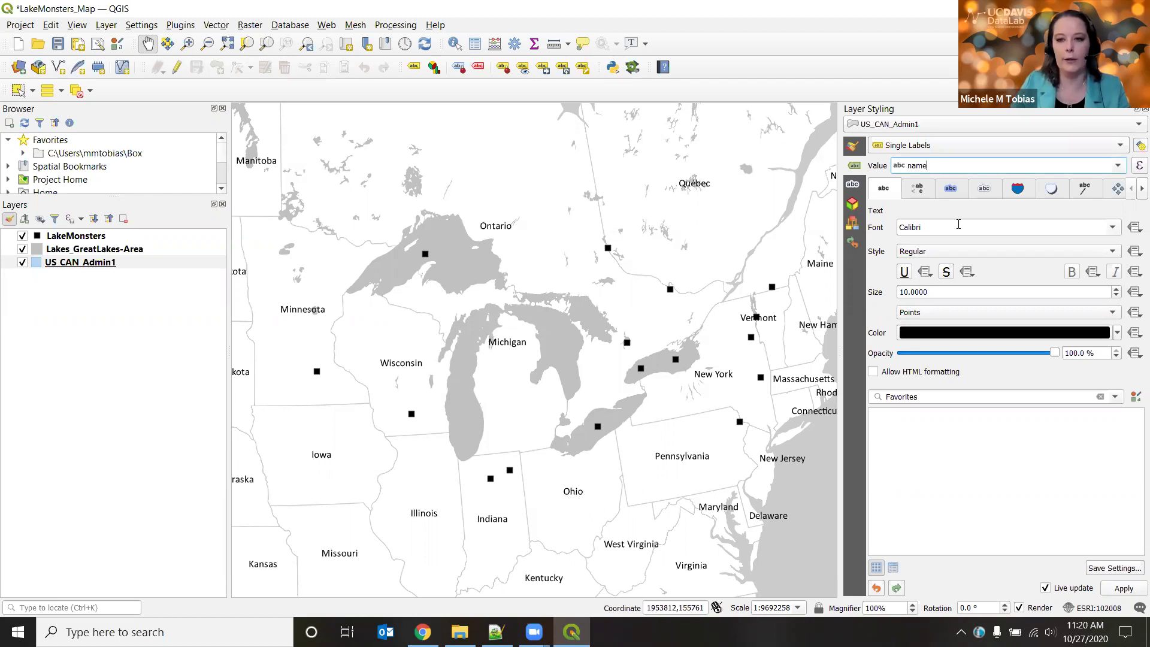
left_click(1135, 166)
left_click(906, 116)
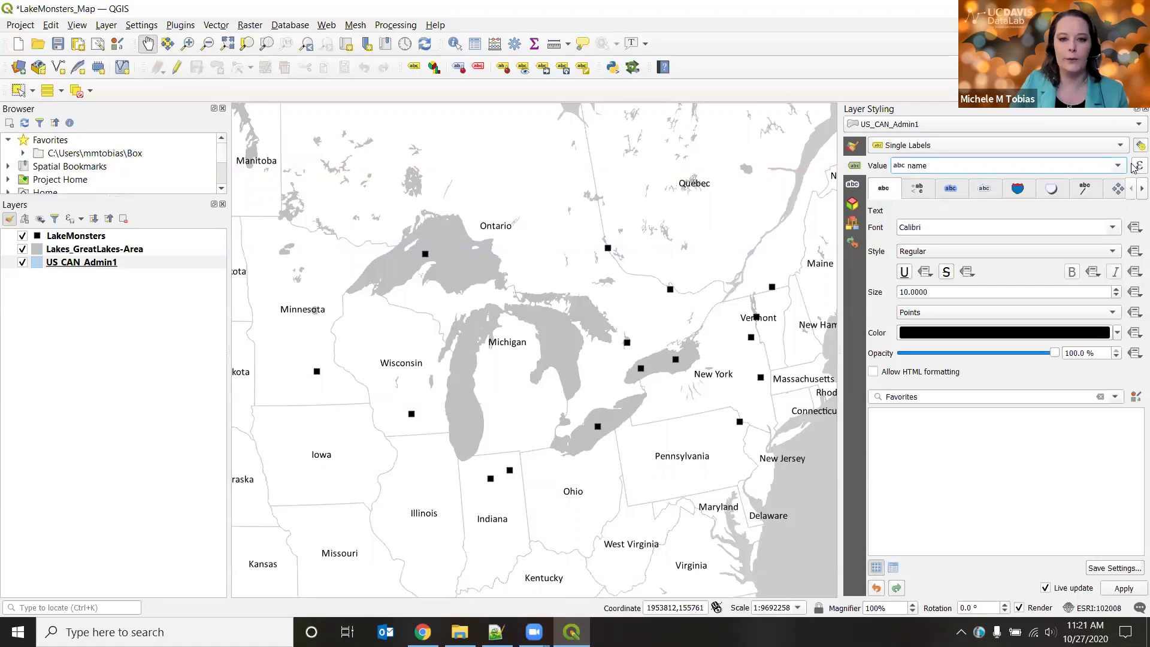
Write the expression UPPER("name") as the label value for the US_CAN_Admin1 layer
left_click(1139, 166)
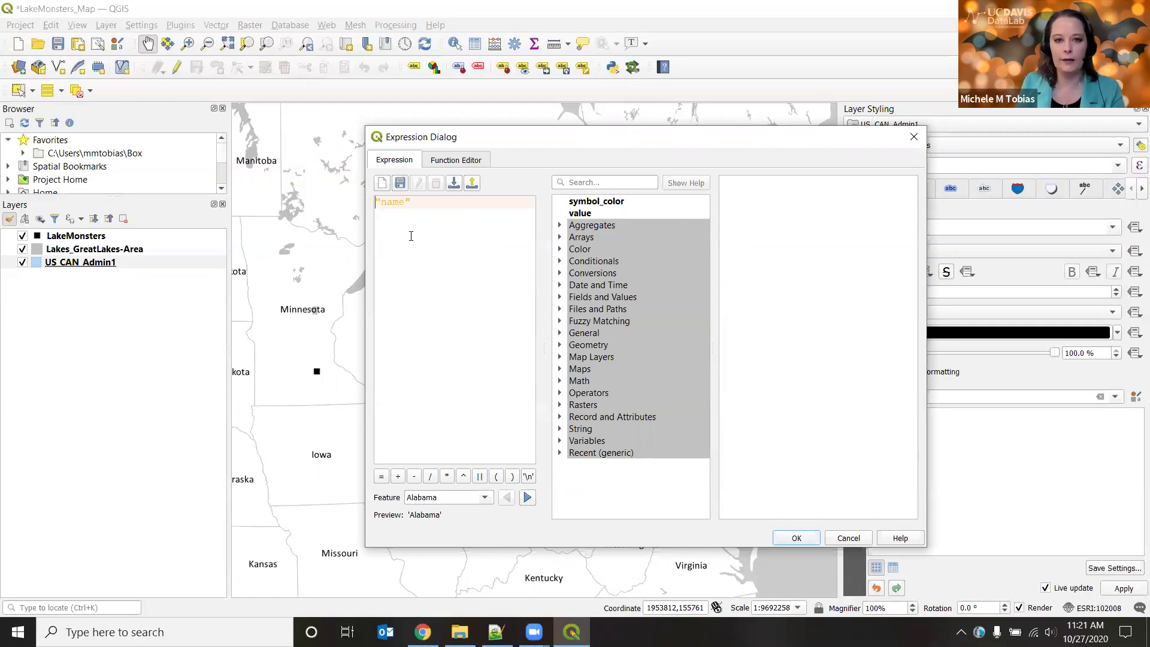
type("UPPER(")
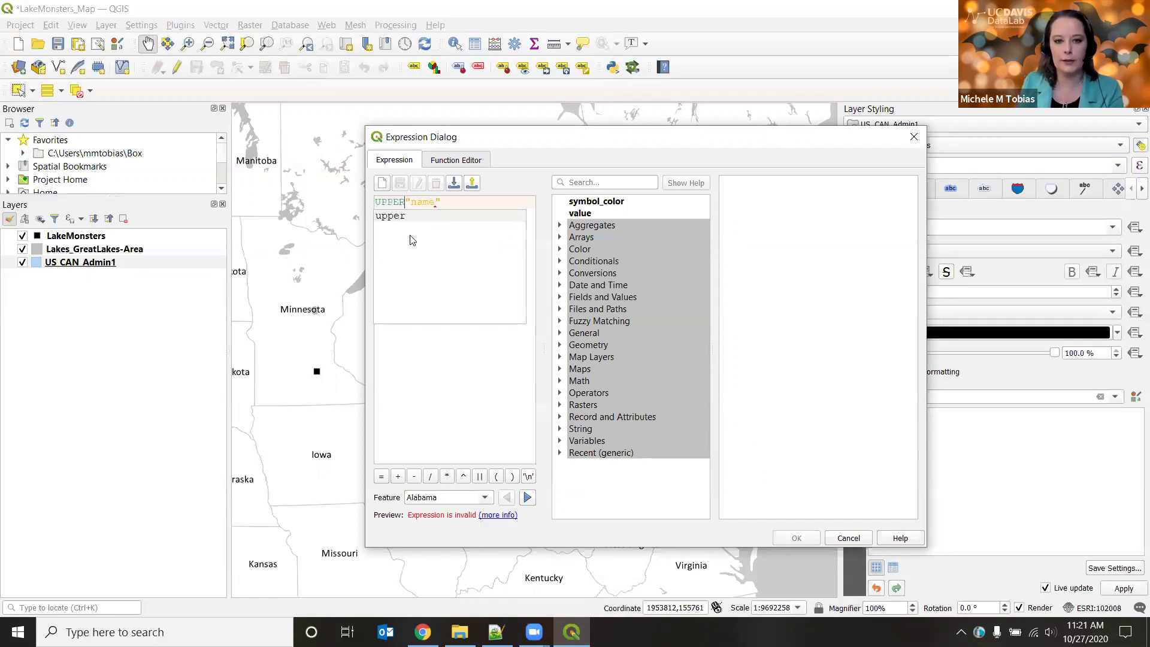
left_click(484, 204)
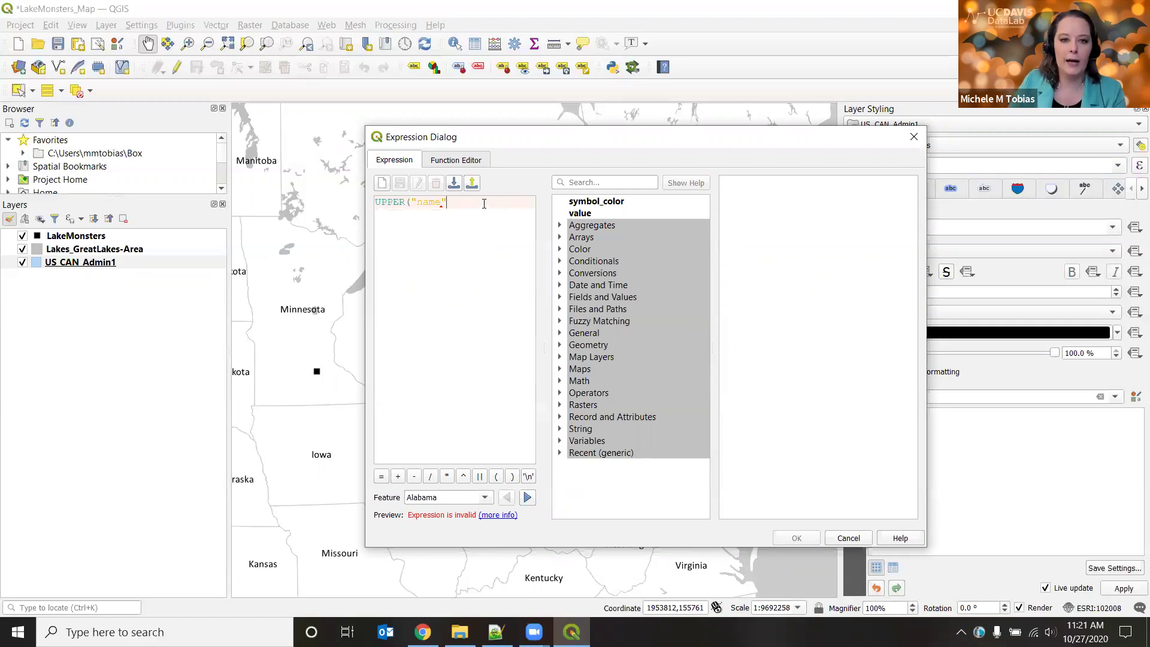
type(")")
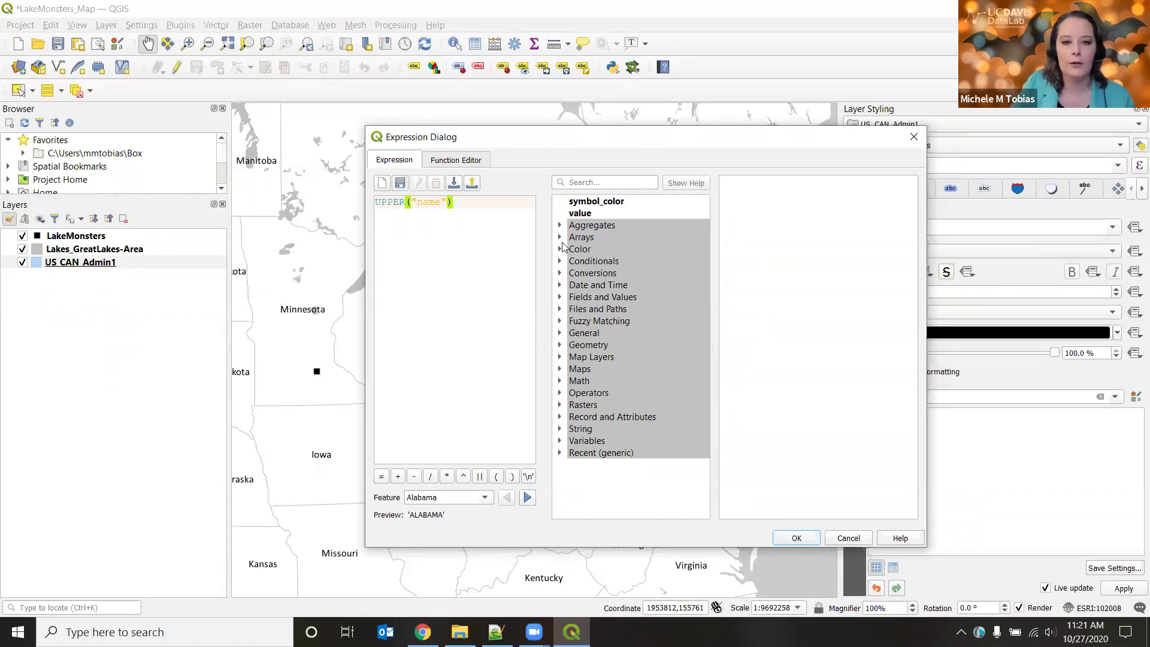
Look up the upper function among the String functions and by searching for "upp", and accept the label expression
left_click(560, 429)
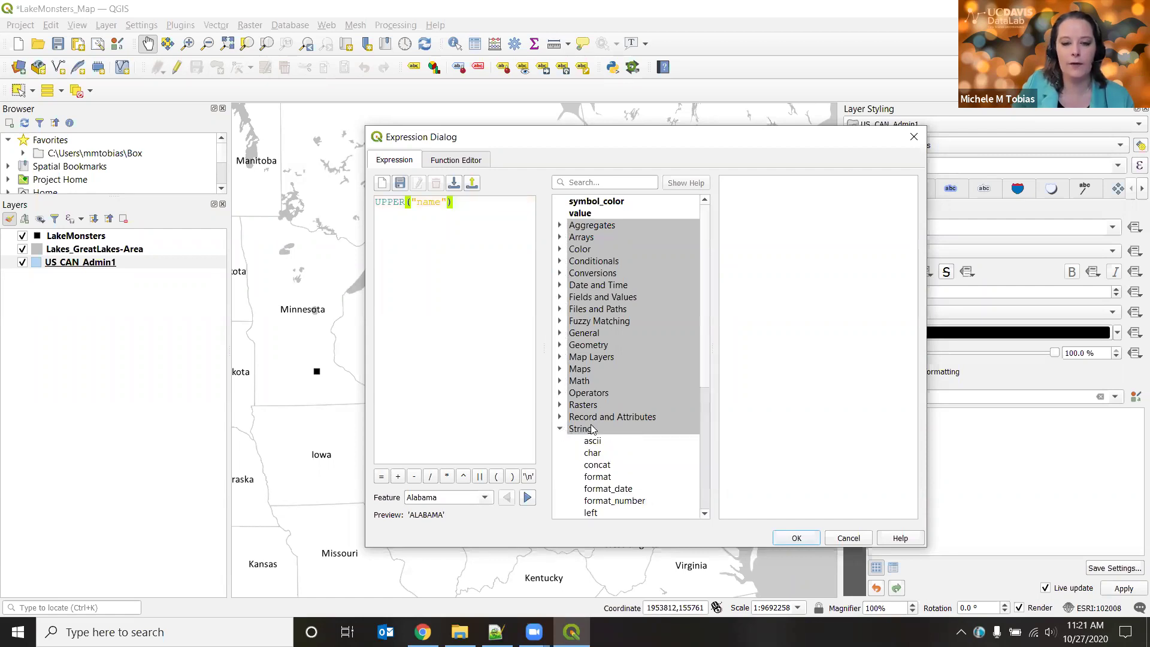
scroll(596, 425, "down", 6)
scroll(598, 423, "down", 2)
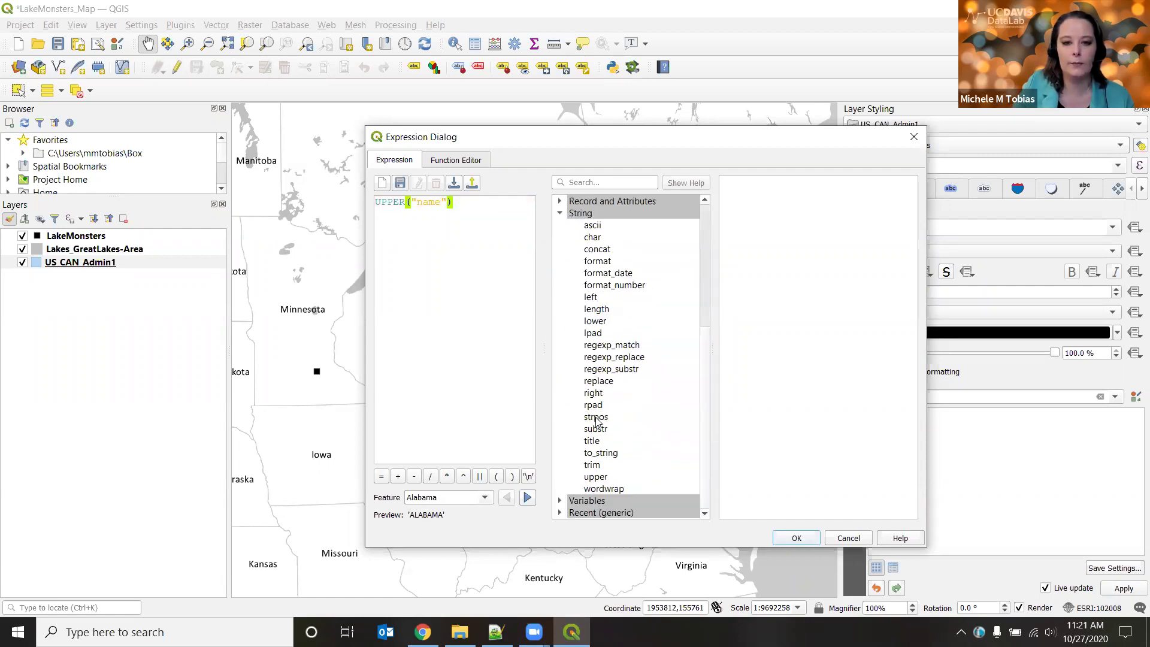
scroll(596, 421, "up", 6)
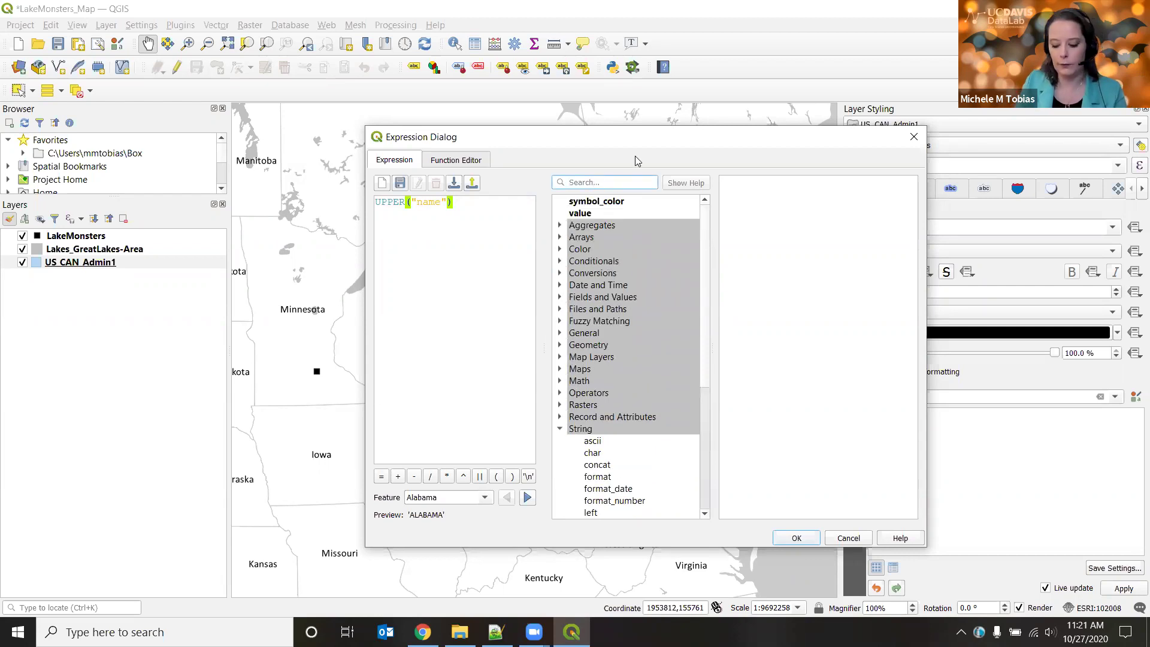
type("upp")
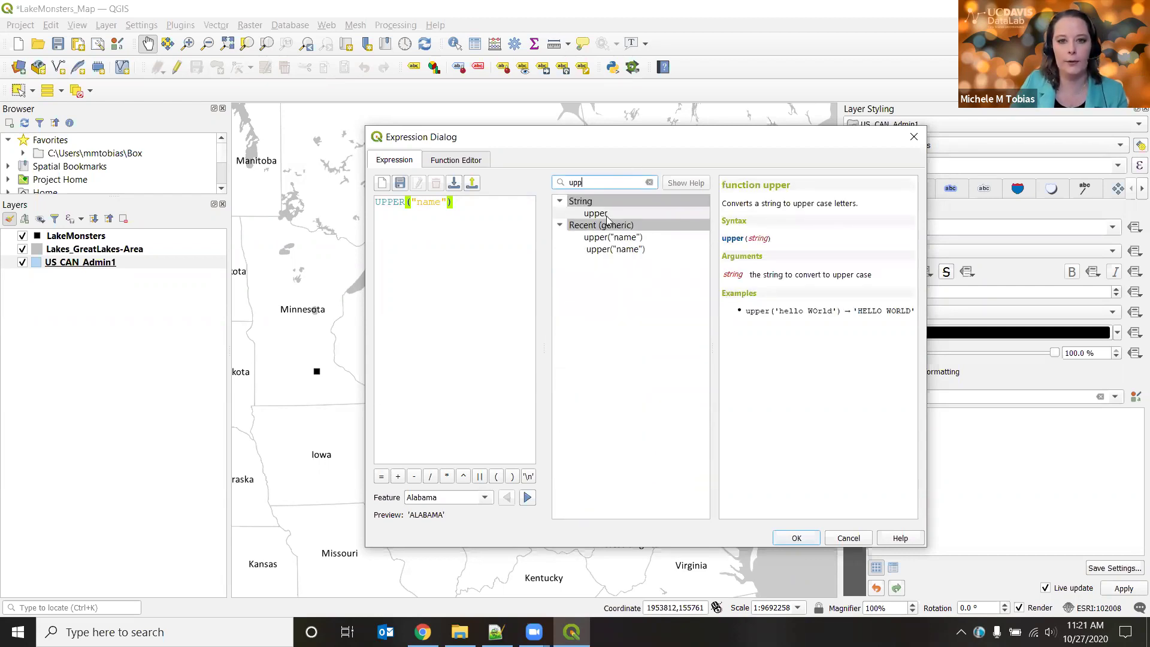
left_click(474, 206)
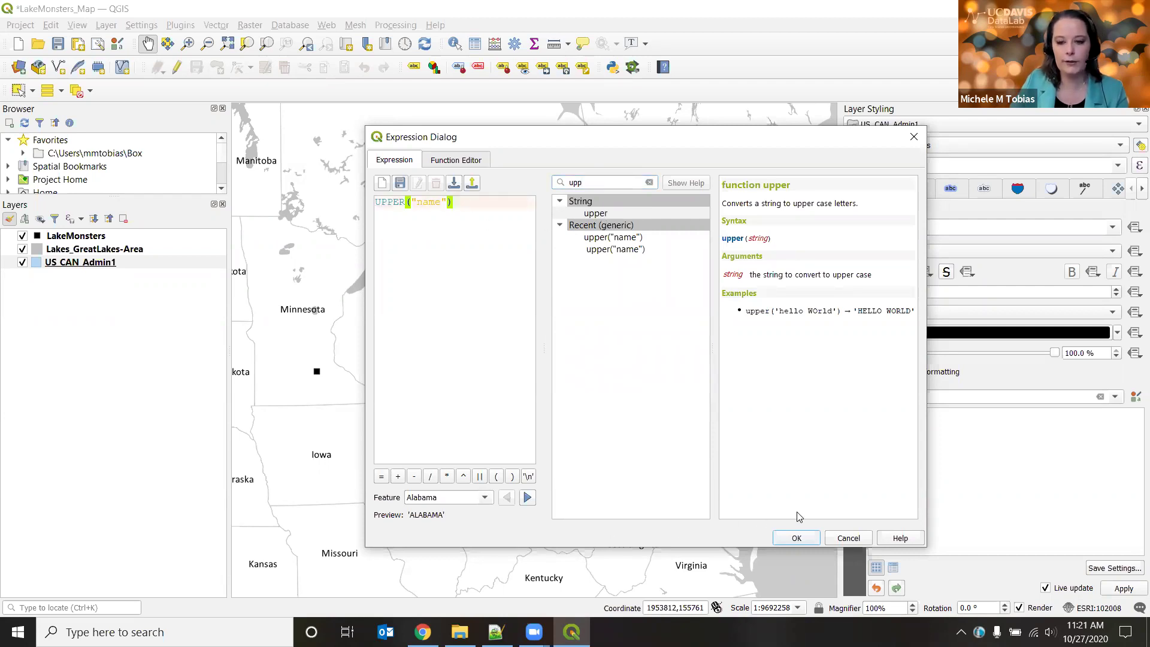
left_click(840, 535)
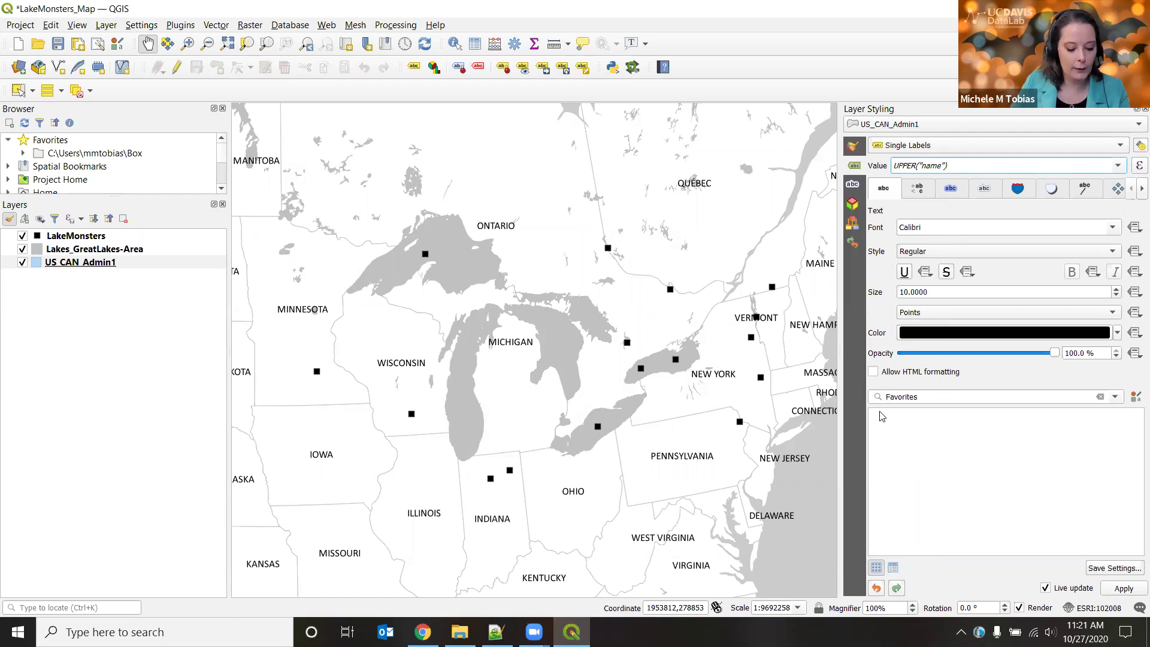
Set the US_CAN_Admin1 label text color to the recent light gray #cbcbcb and return to the label settings
left_click(930, 336)
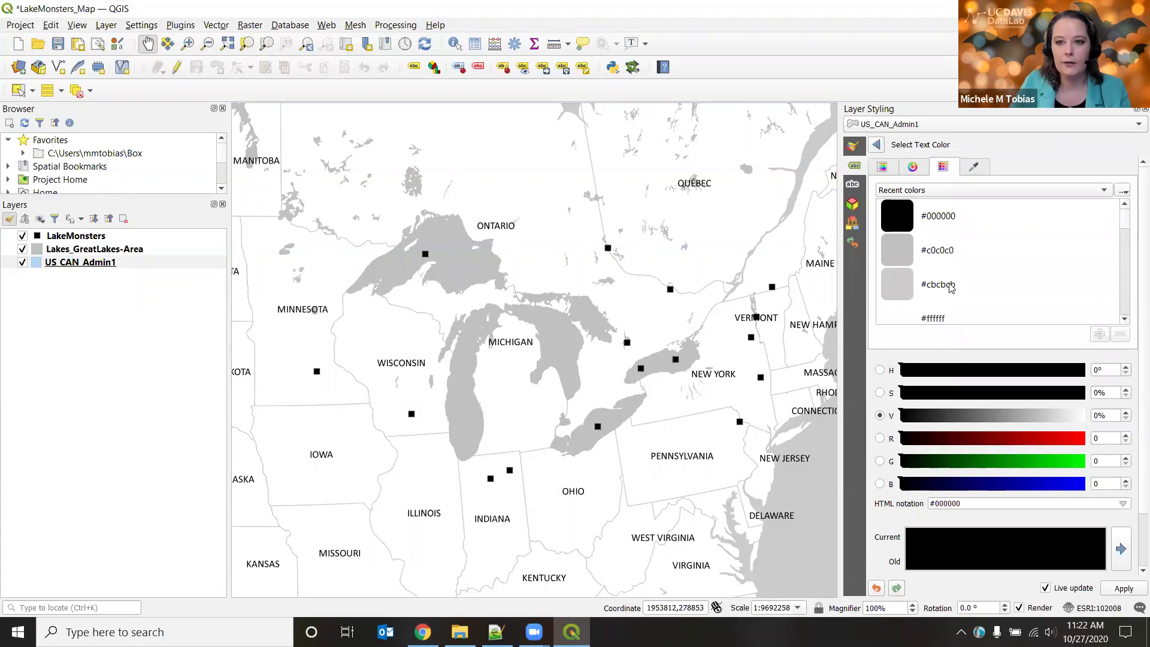
left_click(898, 291)
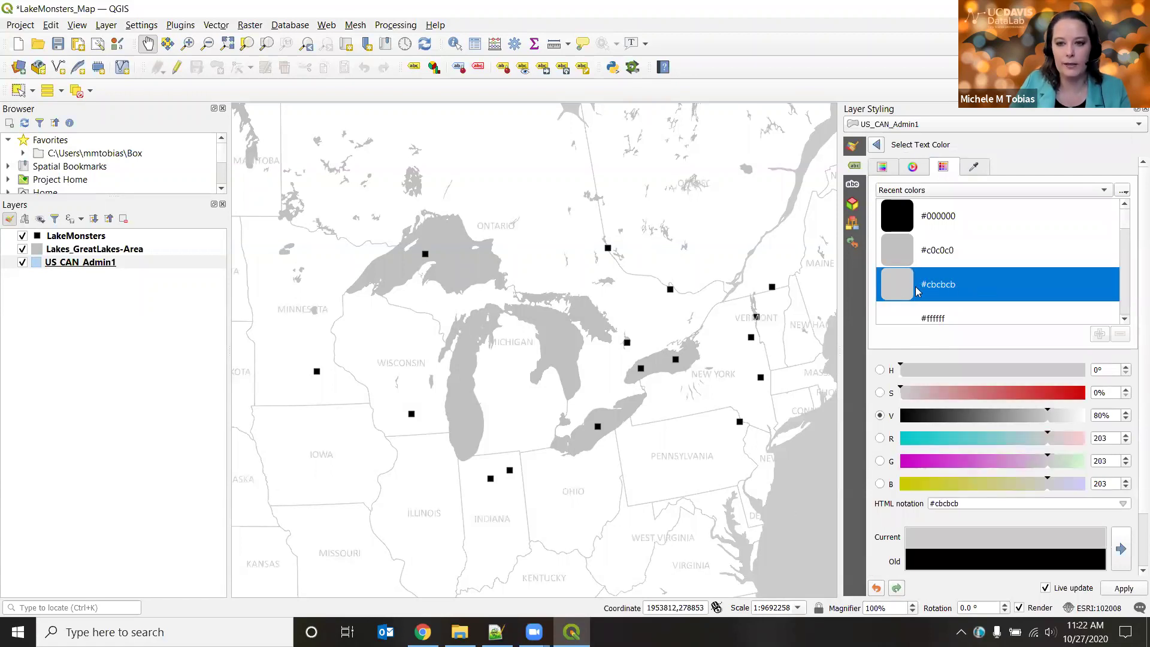
left_click(877, 146)
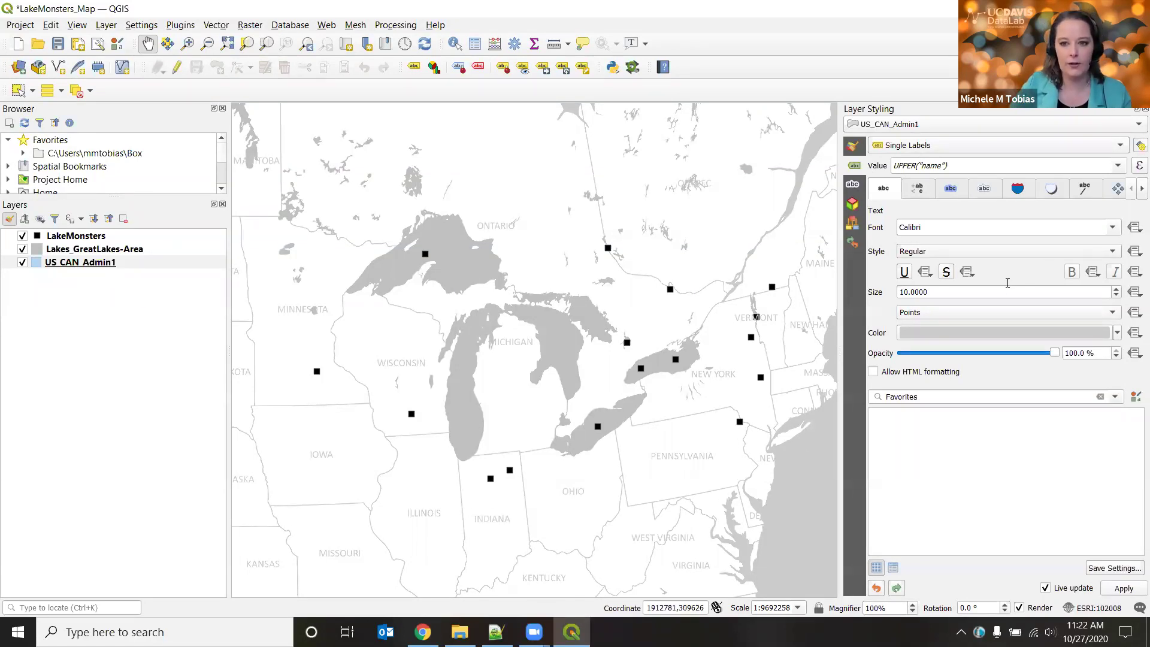
left_click(946, 269)
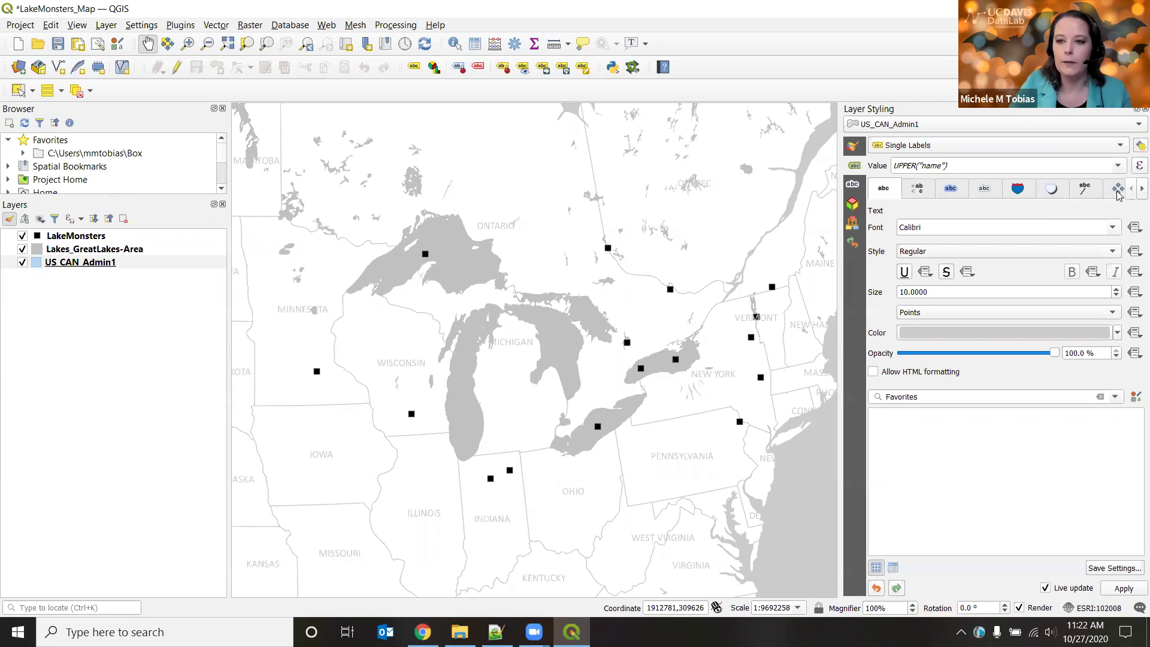
Set the letter spacing of the US_CAN_Admin1 labels to 1.5 in the label formatting
left_click(919, 191)
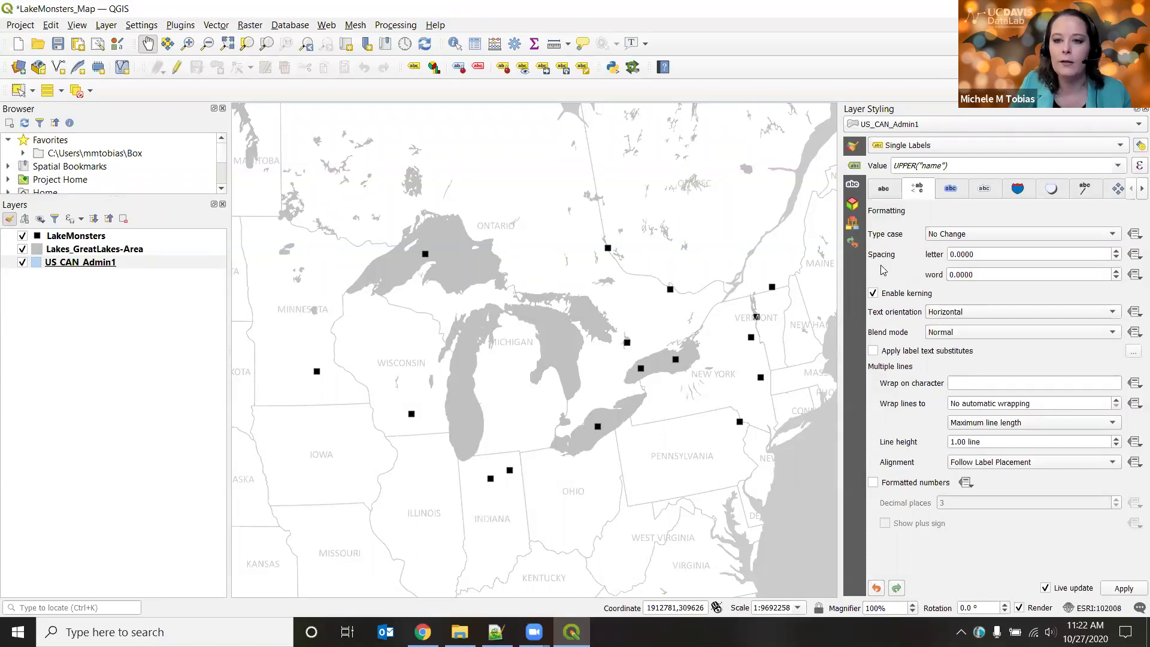
key("Tab")
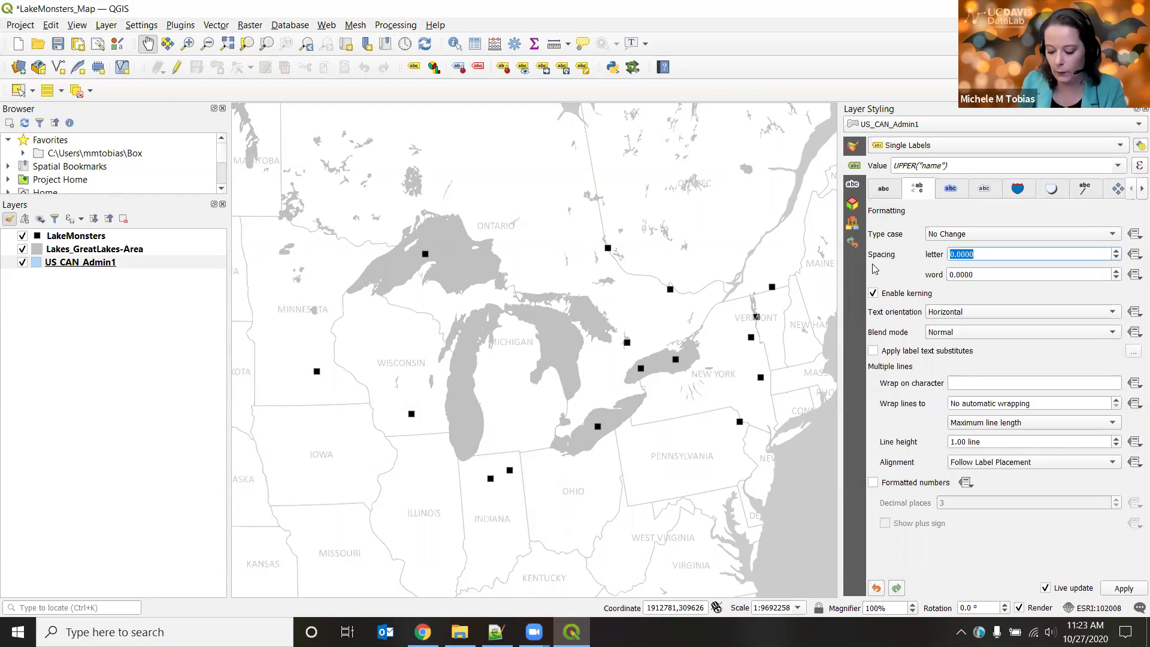
type("1.5")
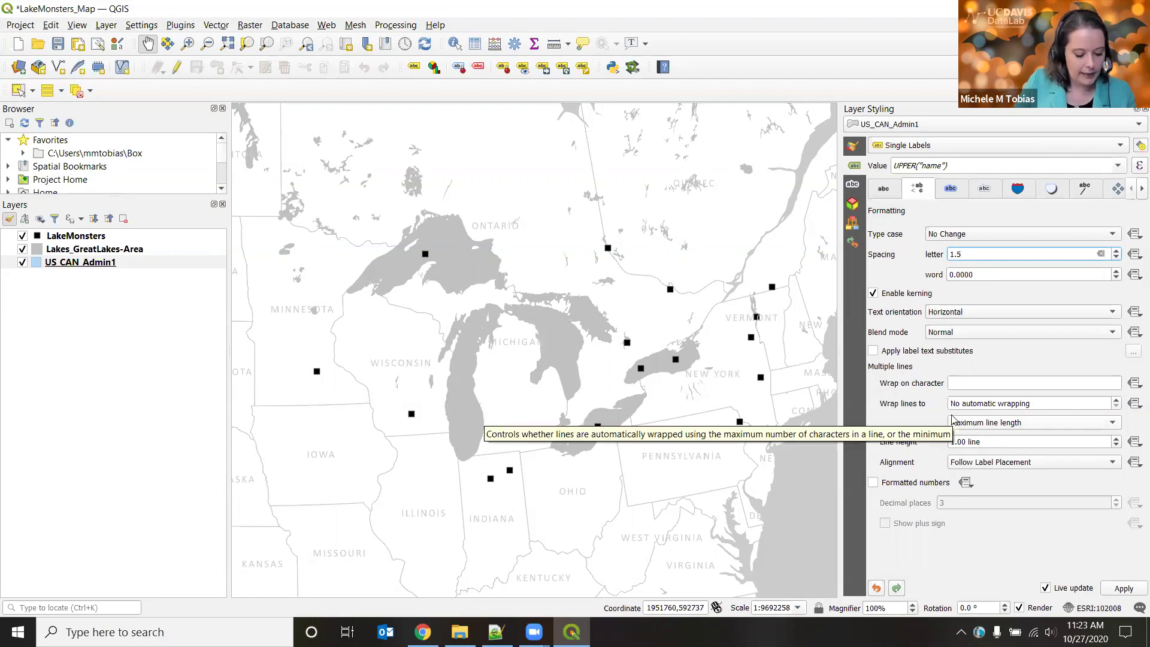
Set the US_CAN_Admin1 label rendering to show all labels for the layer, including colliding ones
left_click(1141, 190)
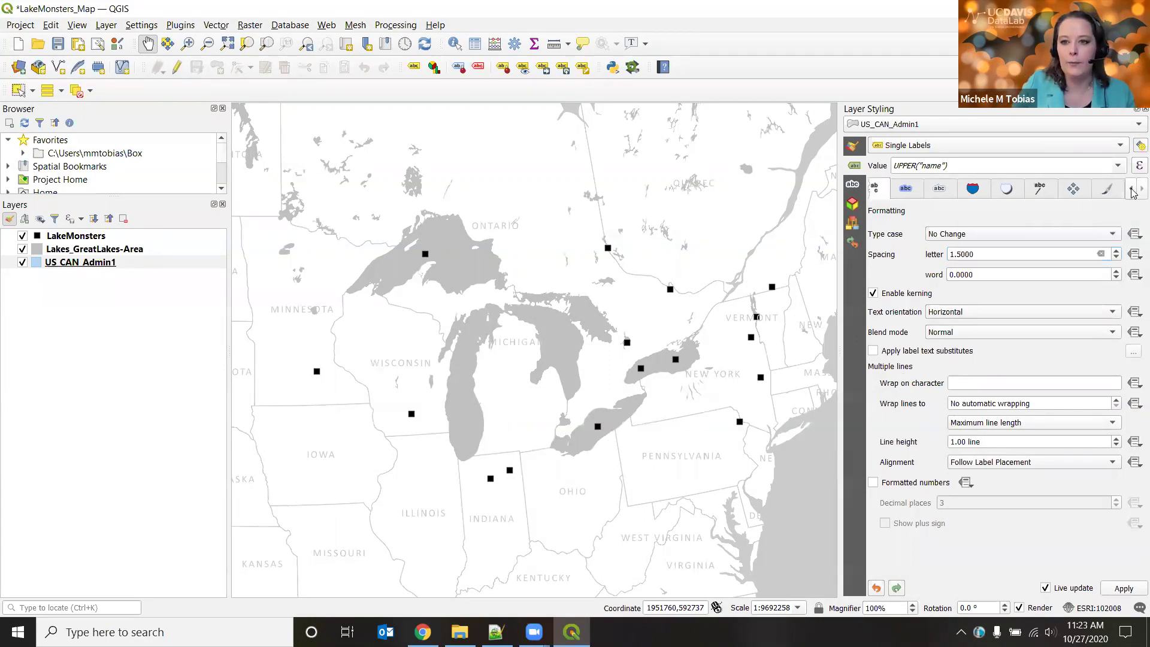
left_click(1106, 192)
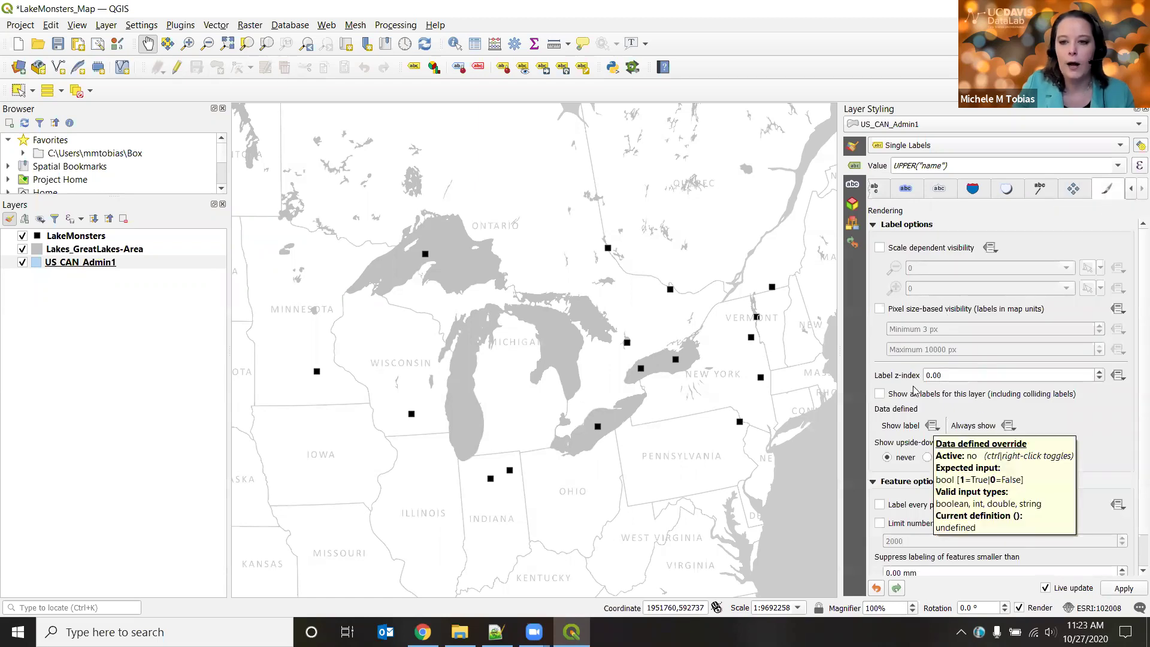
left_click(880, 395)
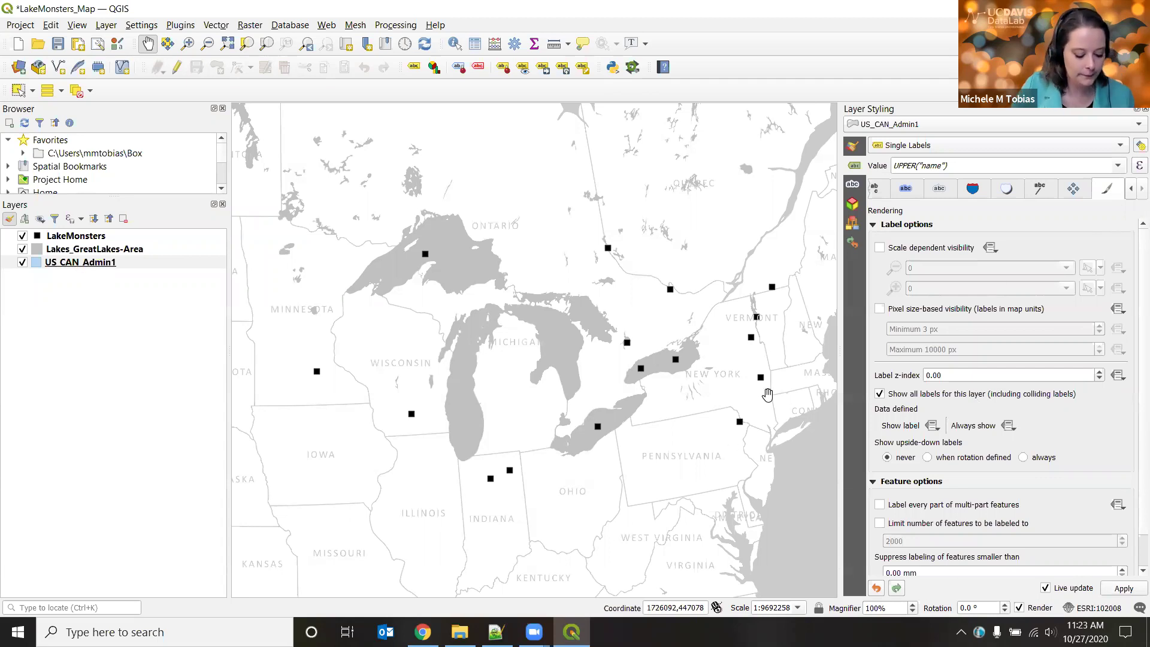
Close the Layer Styling panel and reopen it
left_click(1144, 109)
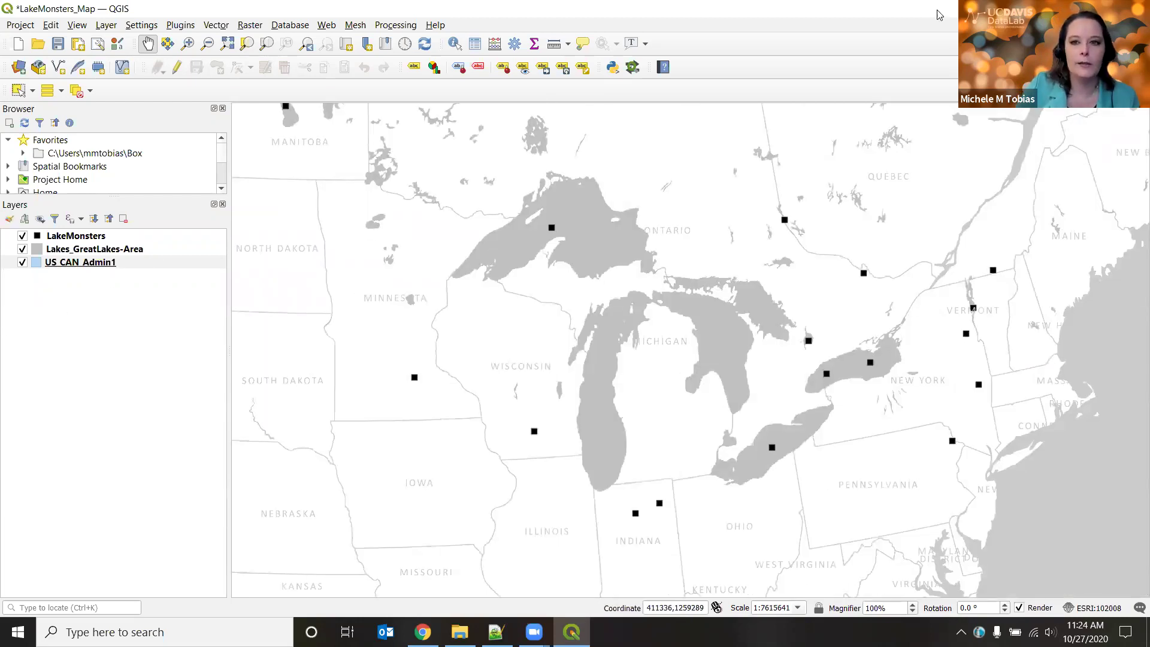
right_click(876, 62)
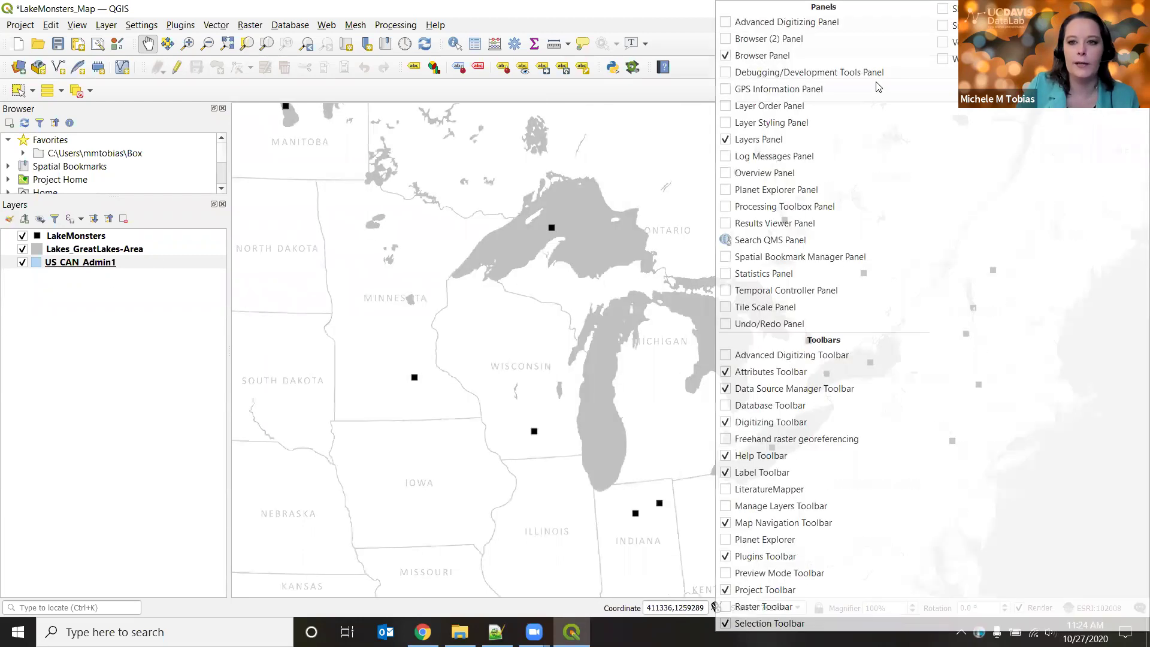
left_click(770, 122)
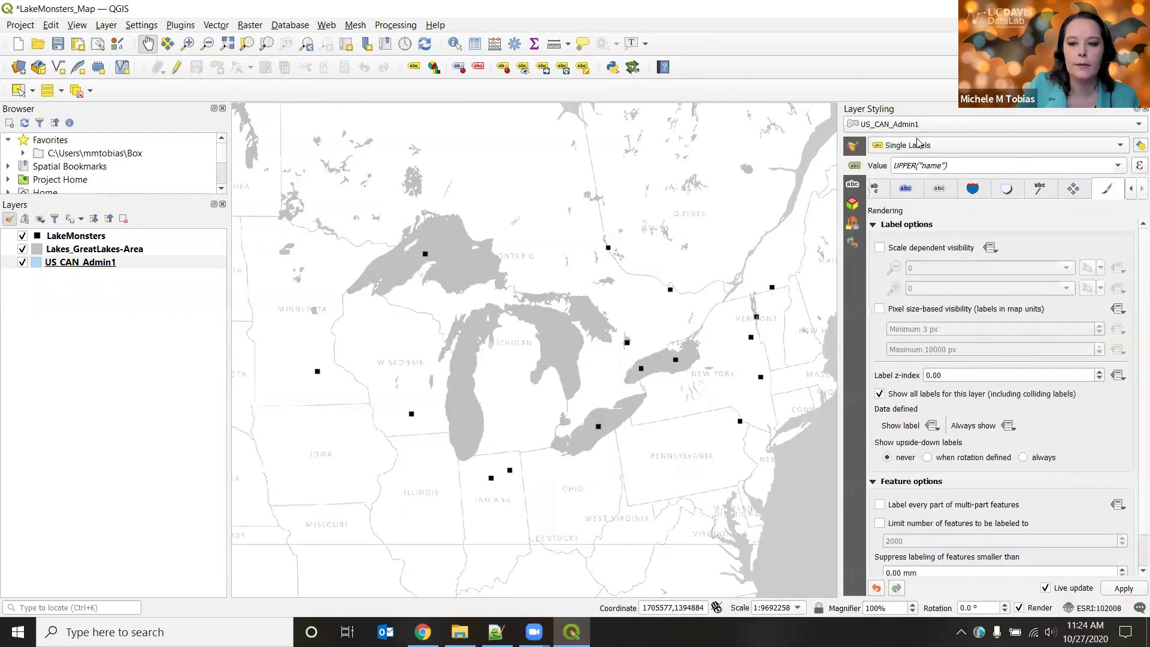
Turn on rule-based labeling for the Lakes_GreatLakes-Area layer
left_click(87, 250)
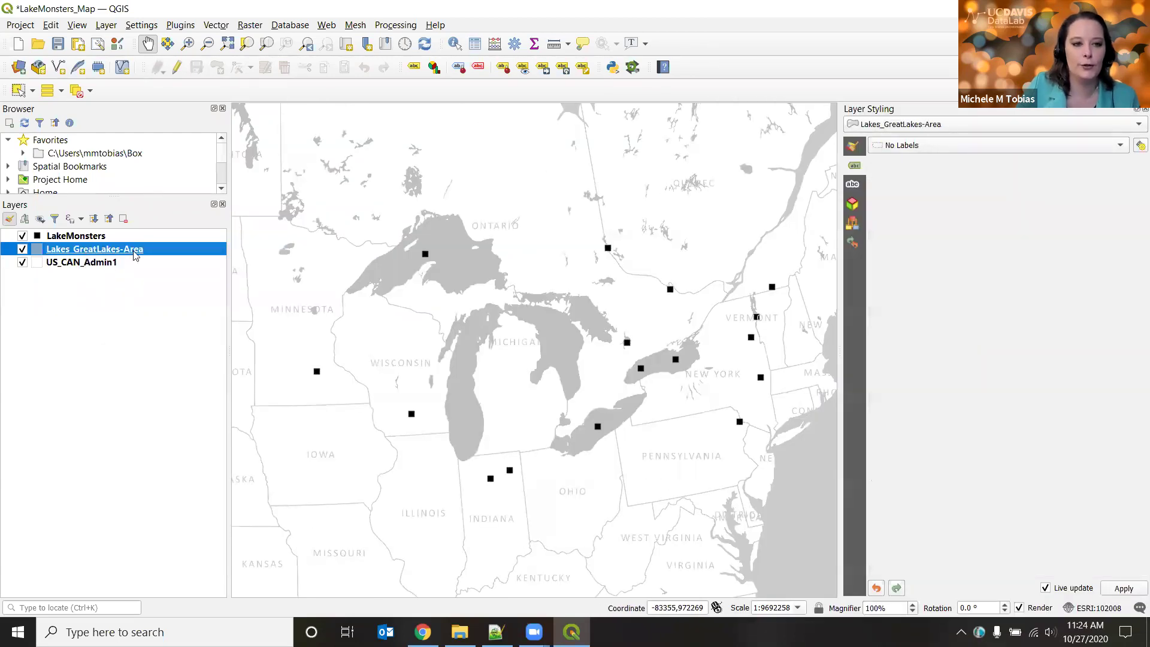
left_click(944, 146)
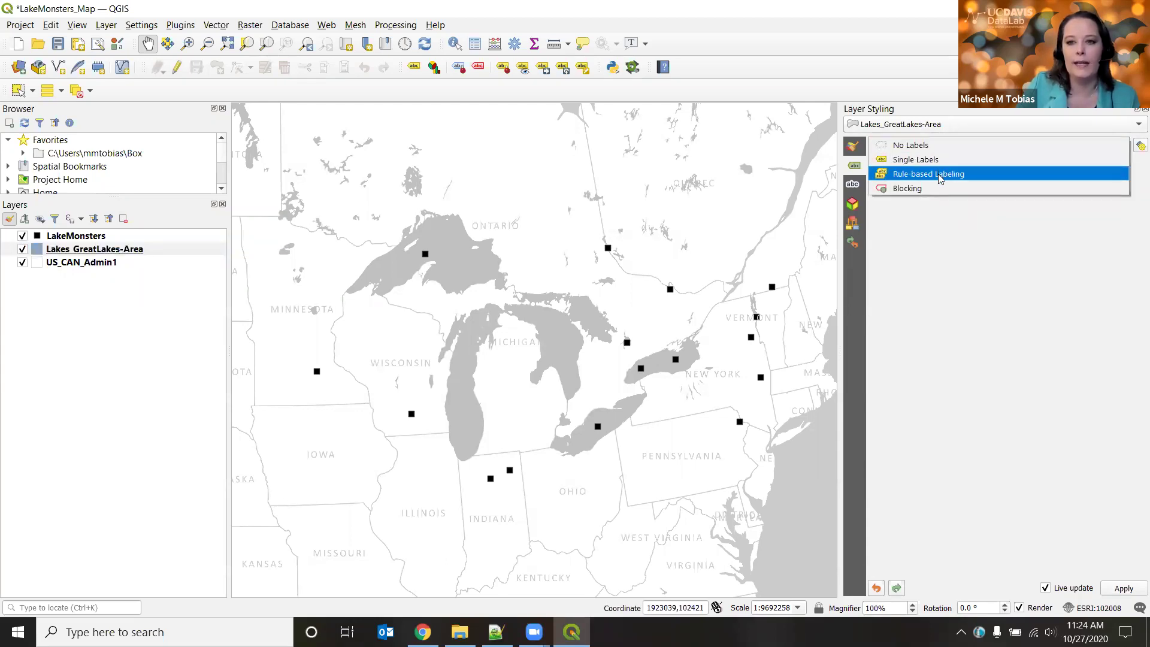
left_click(942, 173)
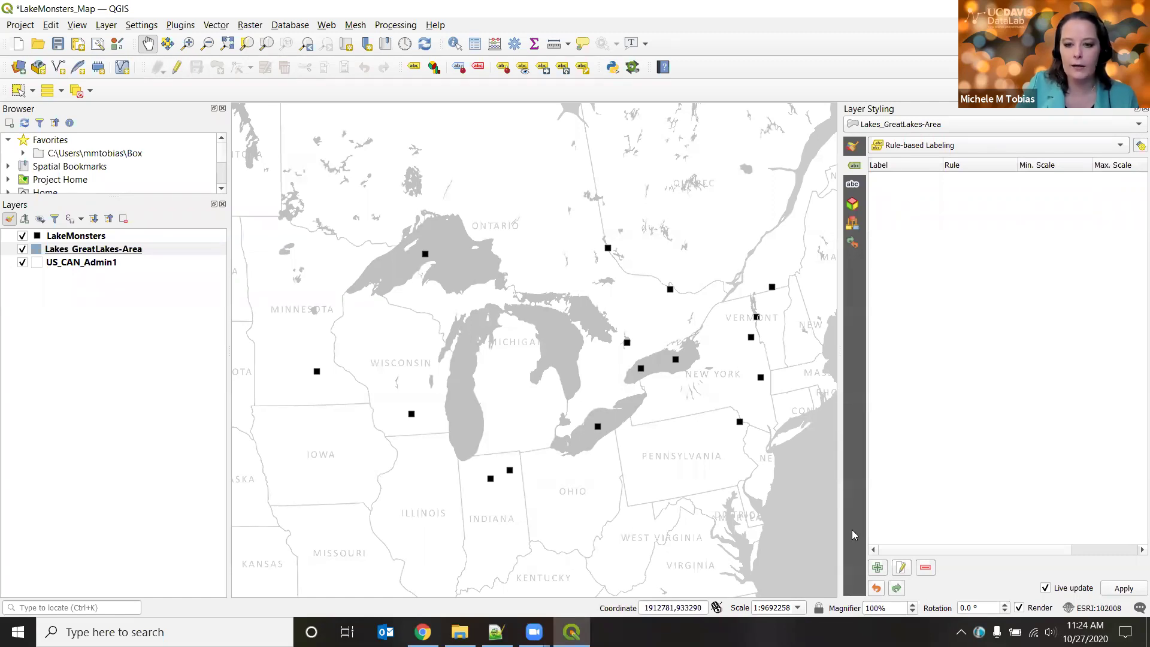
Add a labeling rule to the Lakes_GreatLakes-Area layer with the description Big Lakes
left_click(878, 568)
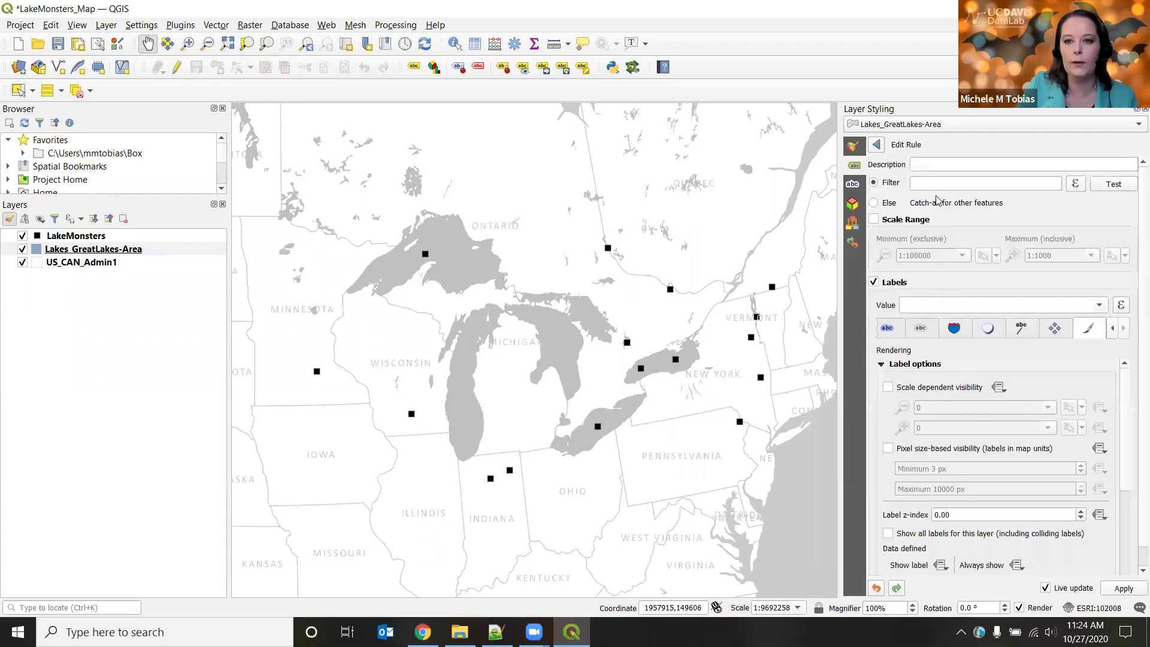
type("B")
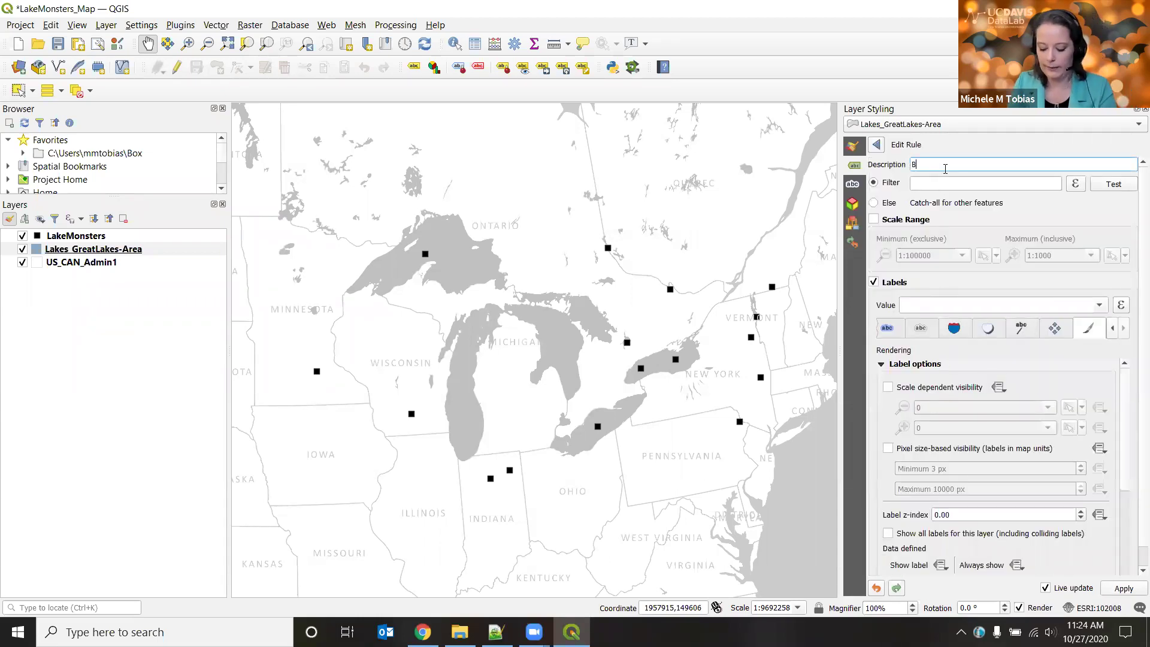
type("ig Lakes")
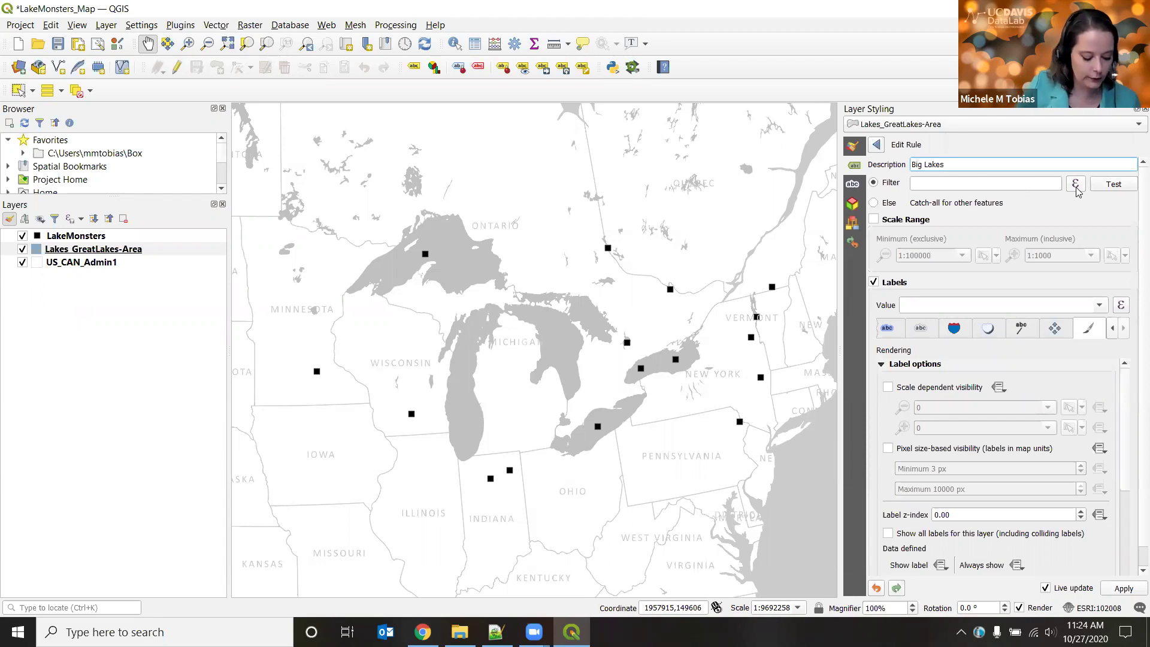
left_click(971, 186)
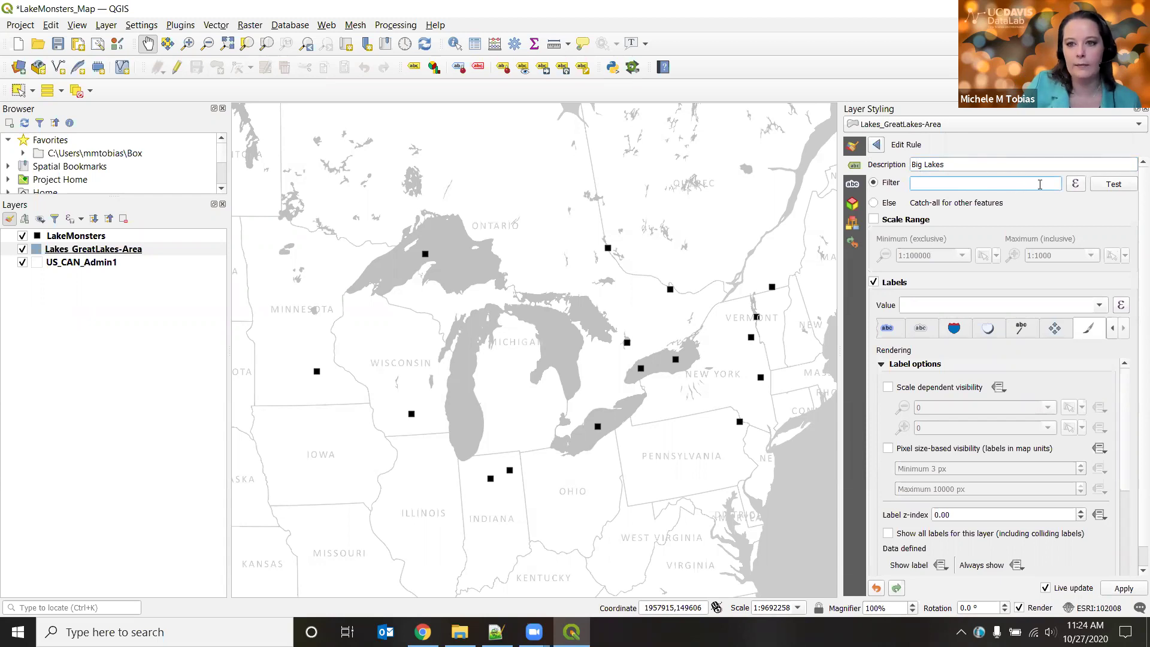
left_click(1072, 189)
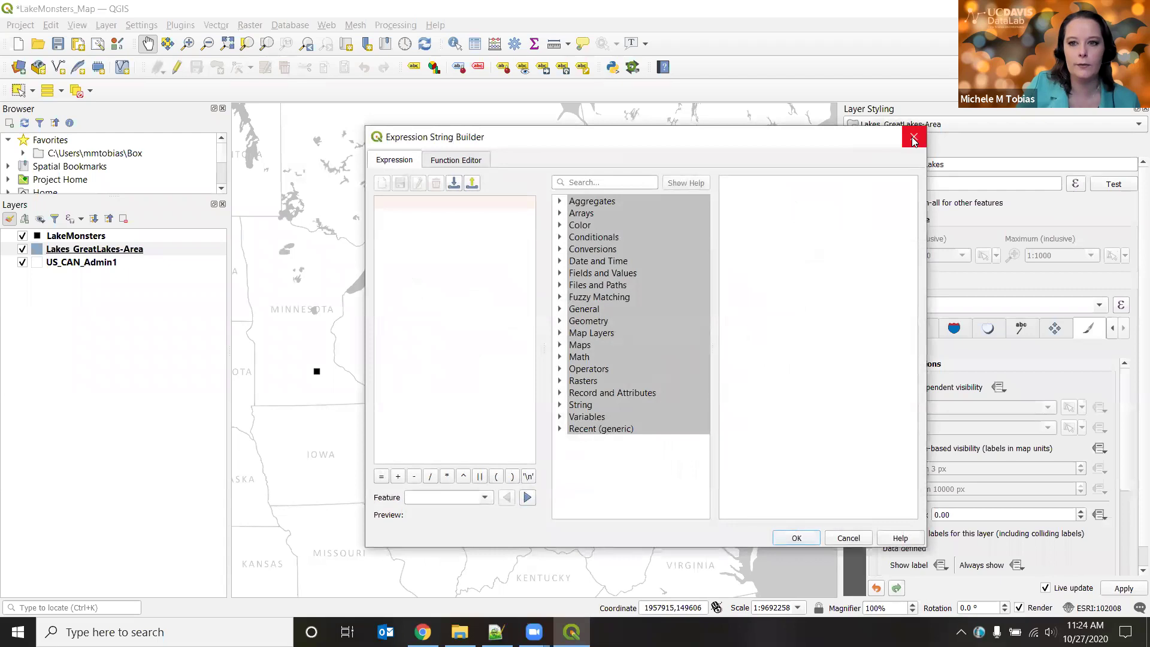
left_click(915, 141)
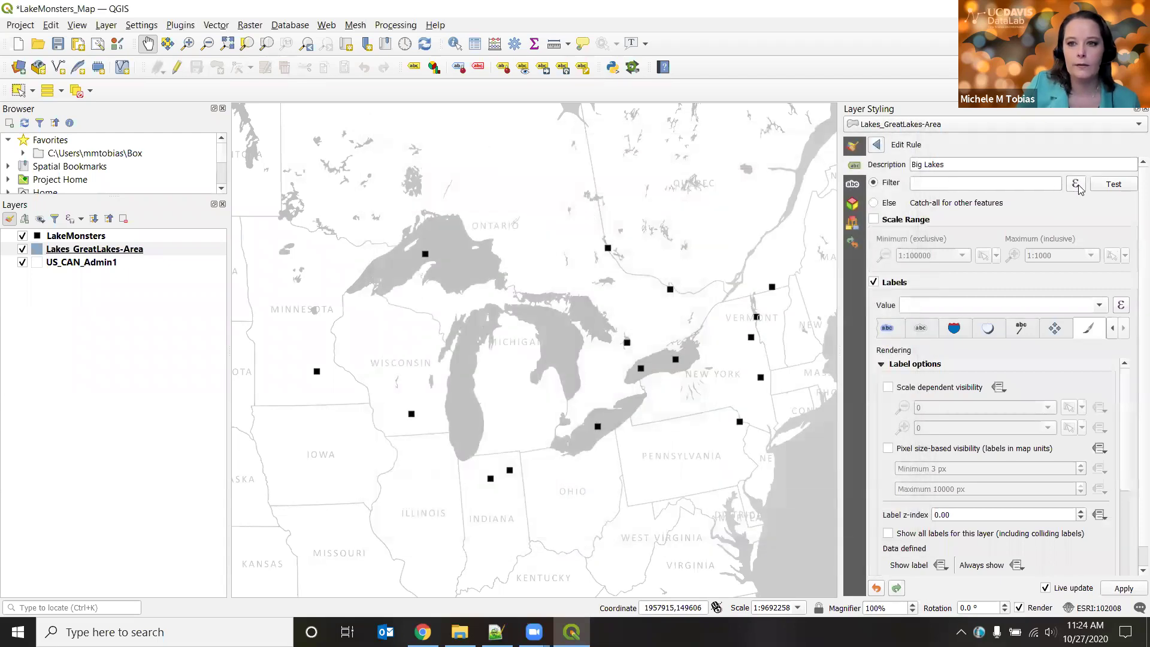
Start a filter expression for the Big Lakes rule, searching the functions for "are" and inserting $area
left_click(1078, 184)
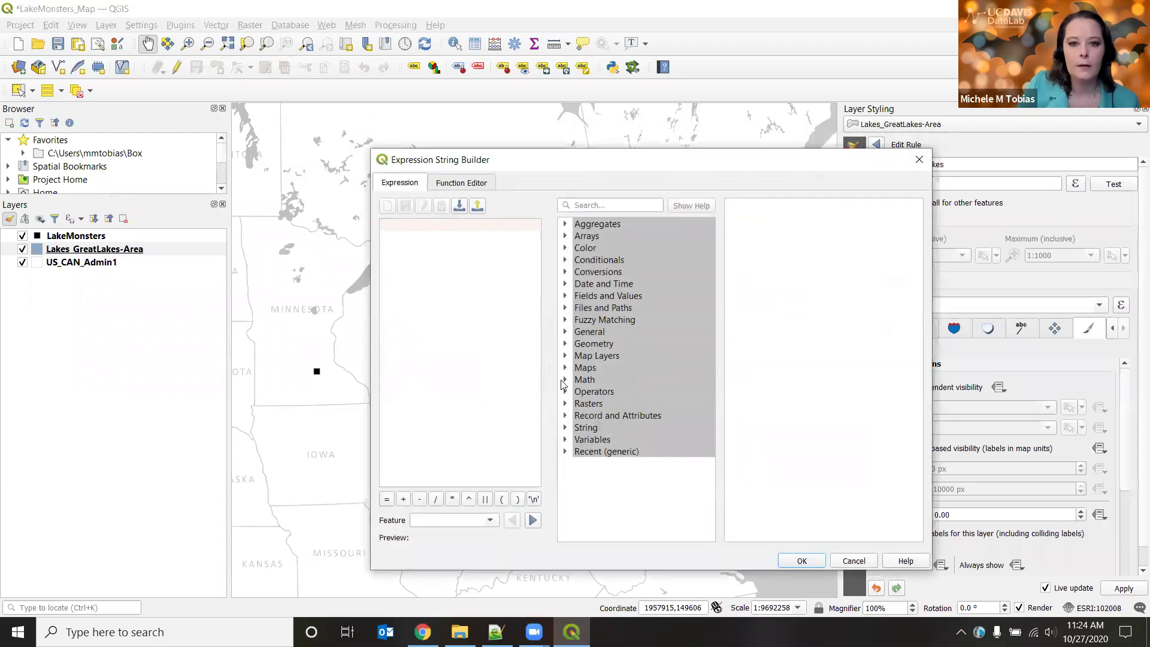
left_click(565, 296)
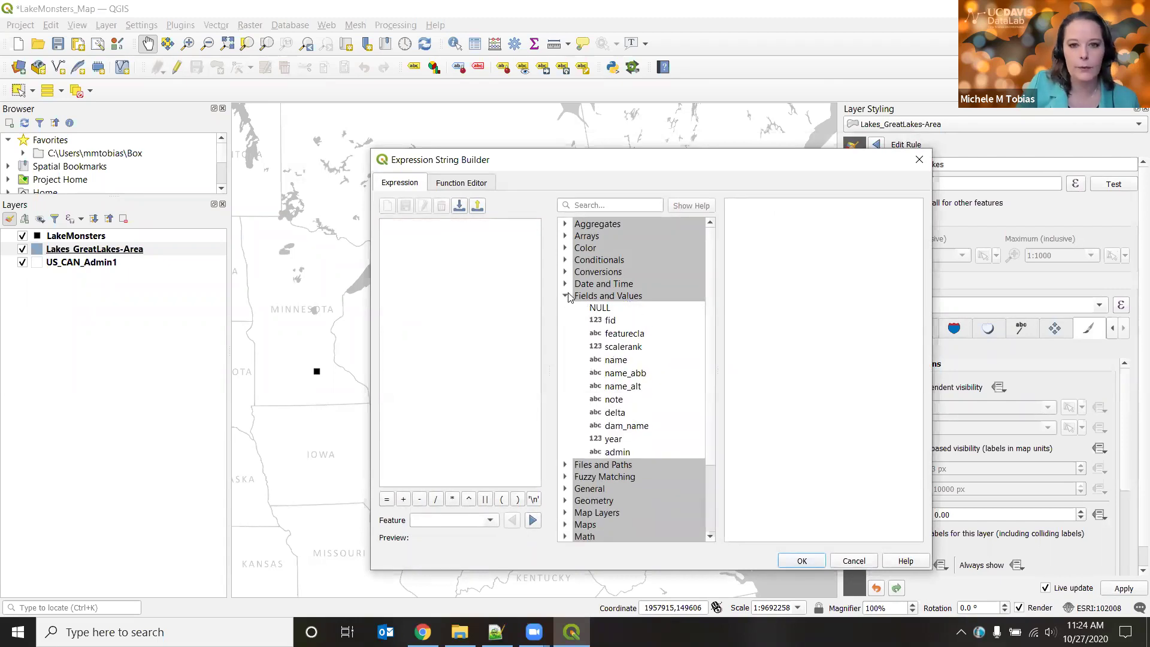
left_click(565, 296)
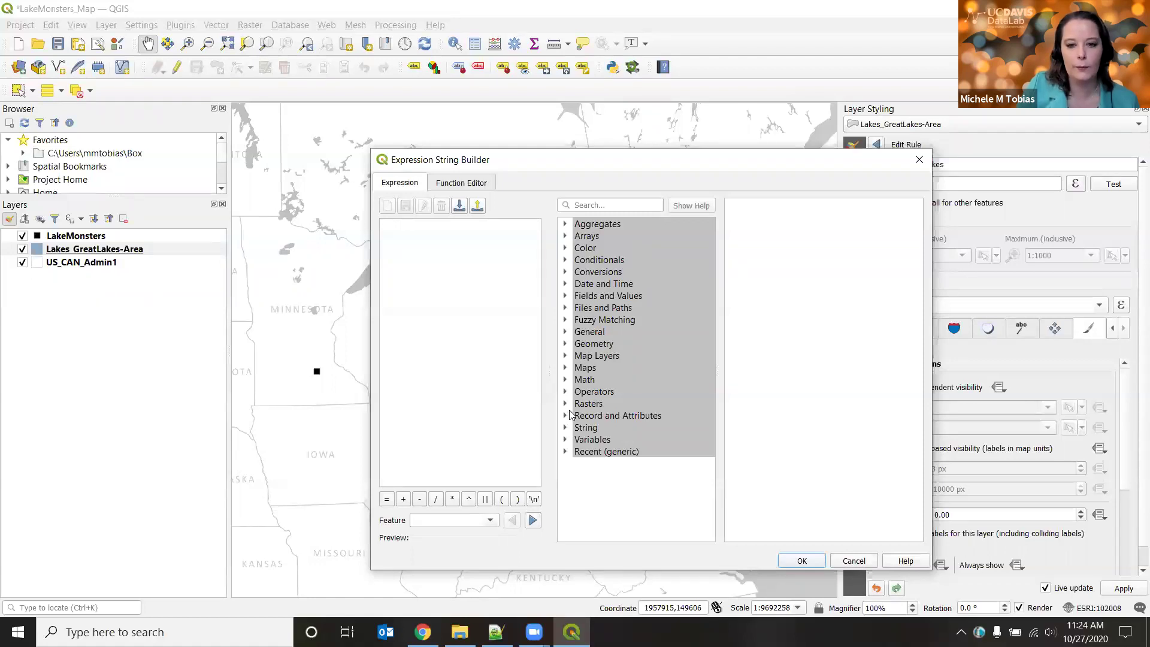
left_click_drag(659, 165, 569, 88)
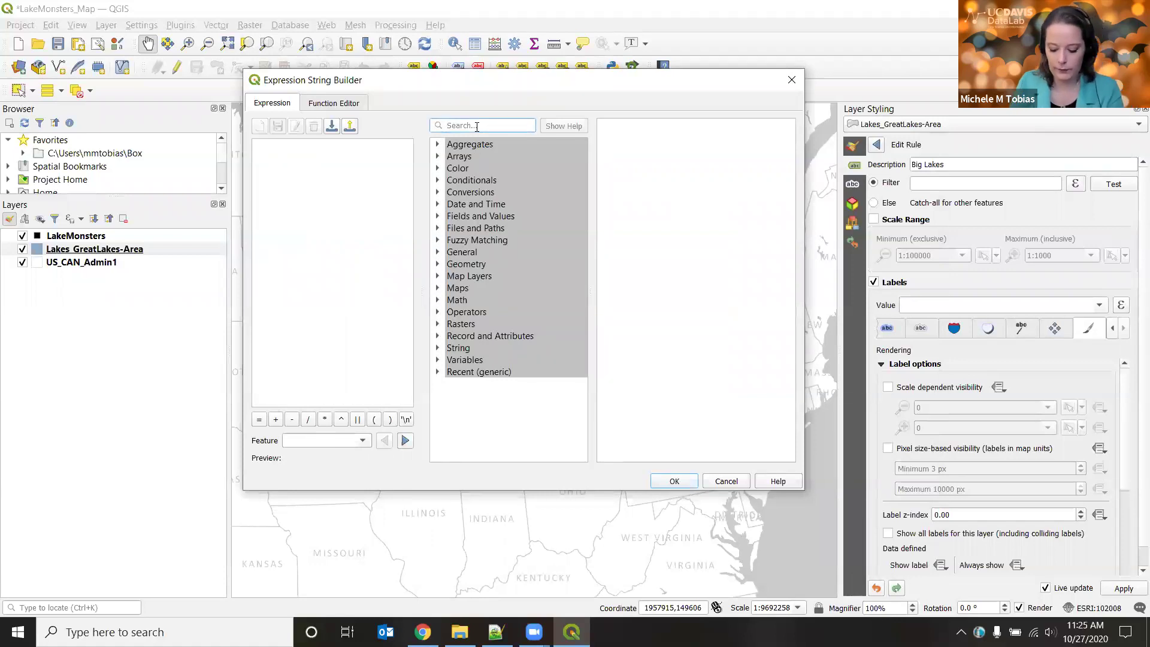
left_click(477, 126)
type("are")
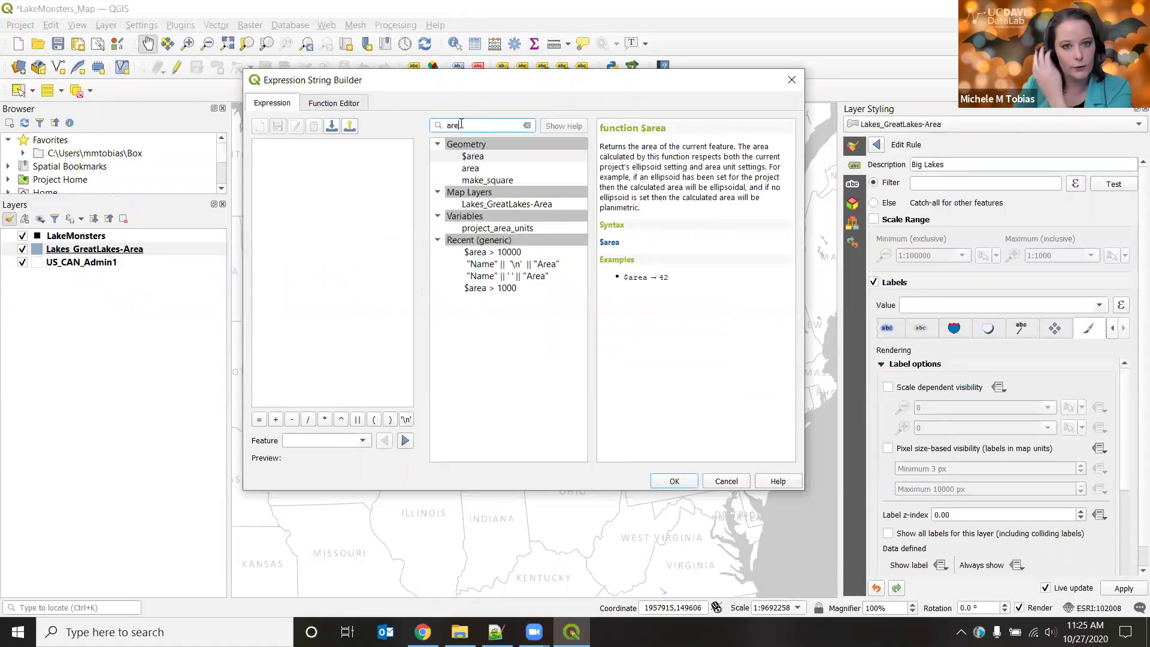
left_click(474, 157)
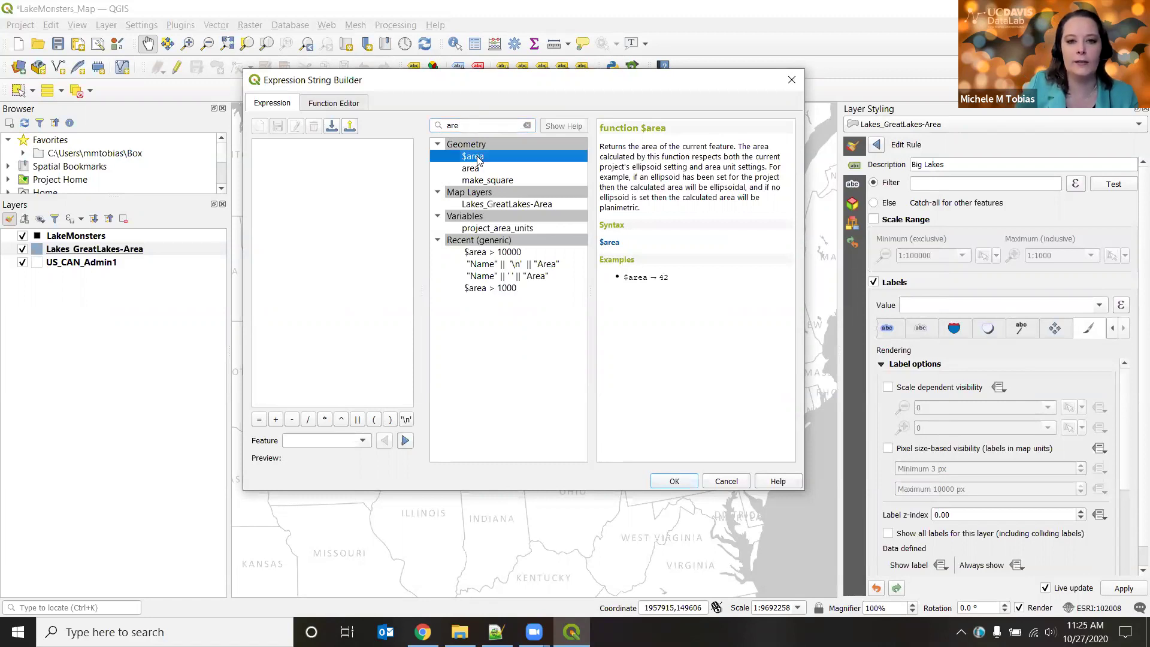
double_click(478, 159)
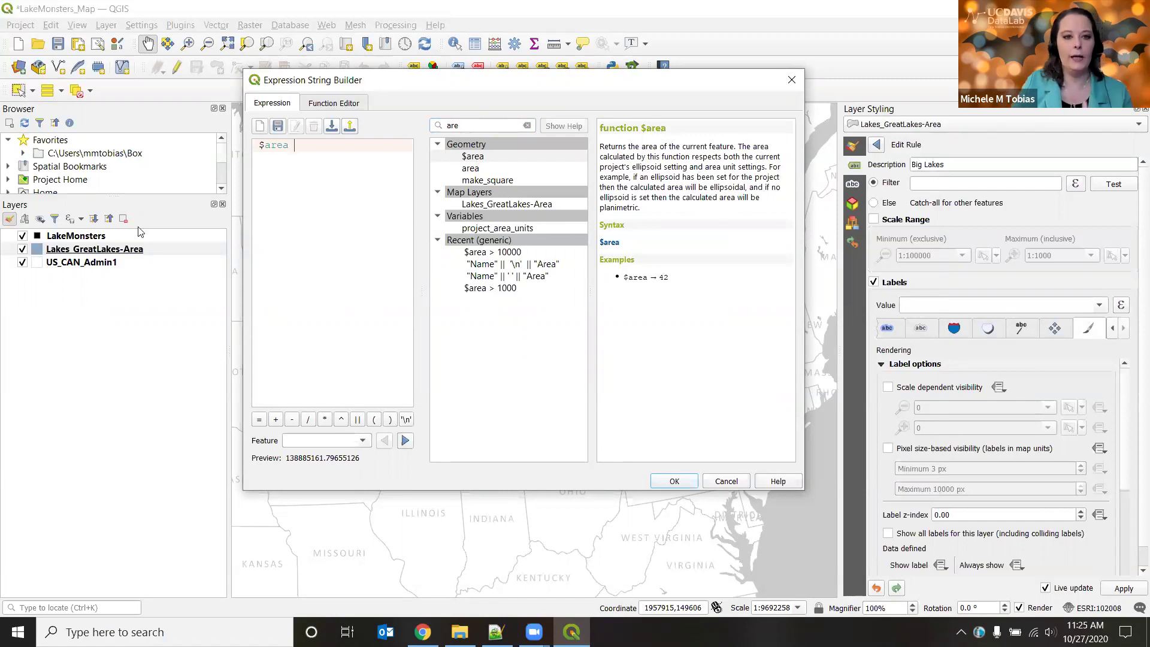
left_click(474, 169)
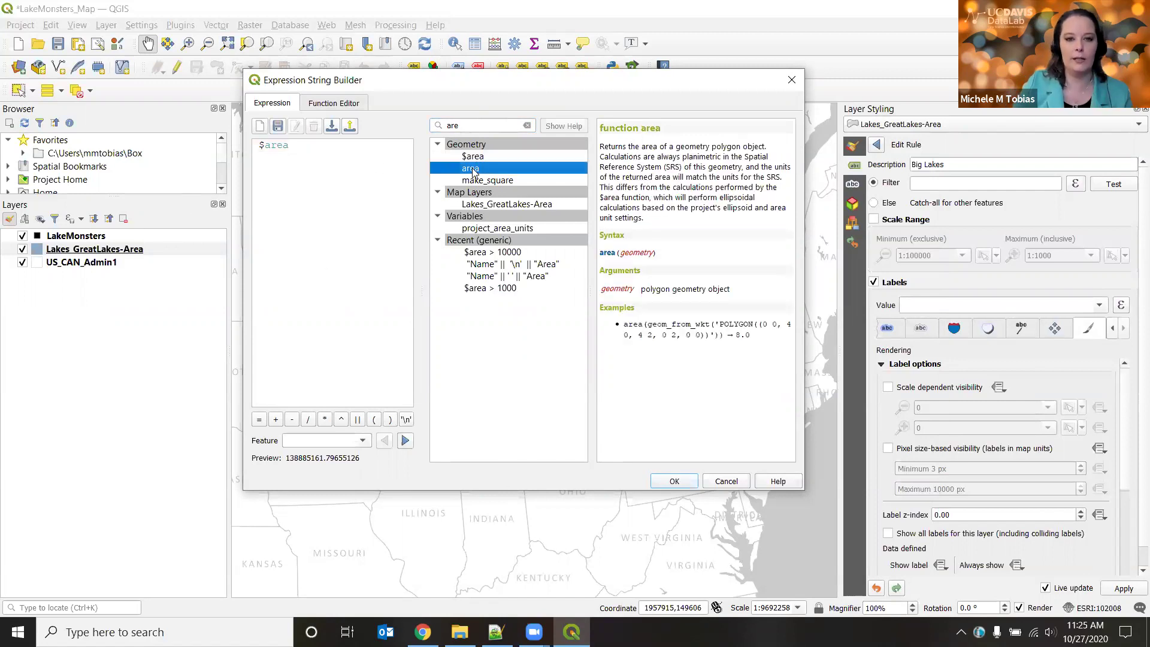
left_click(474, 157)
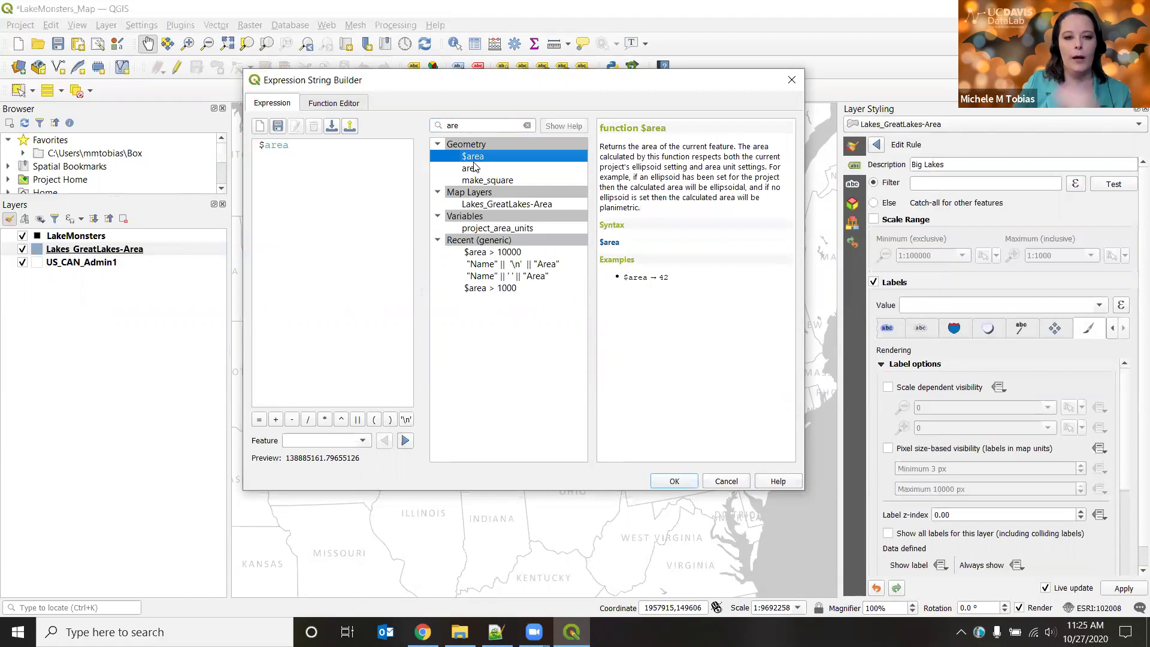
left_click(330, 150)
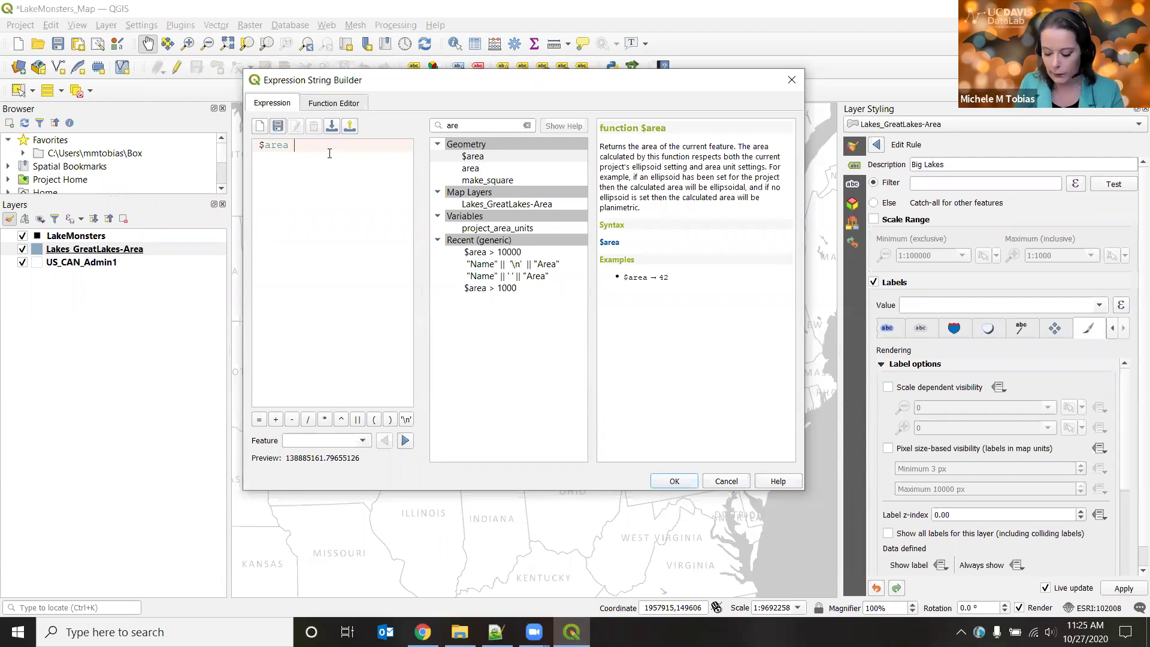
type(">")
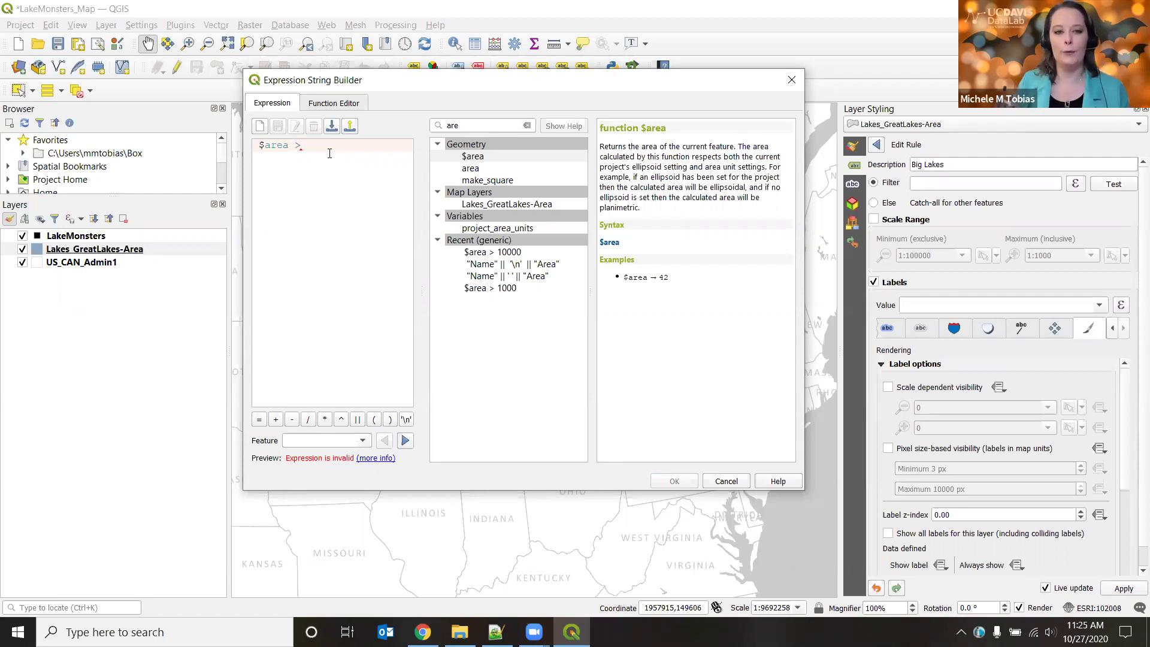
type("19")
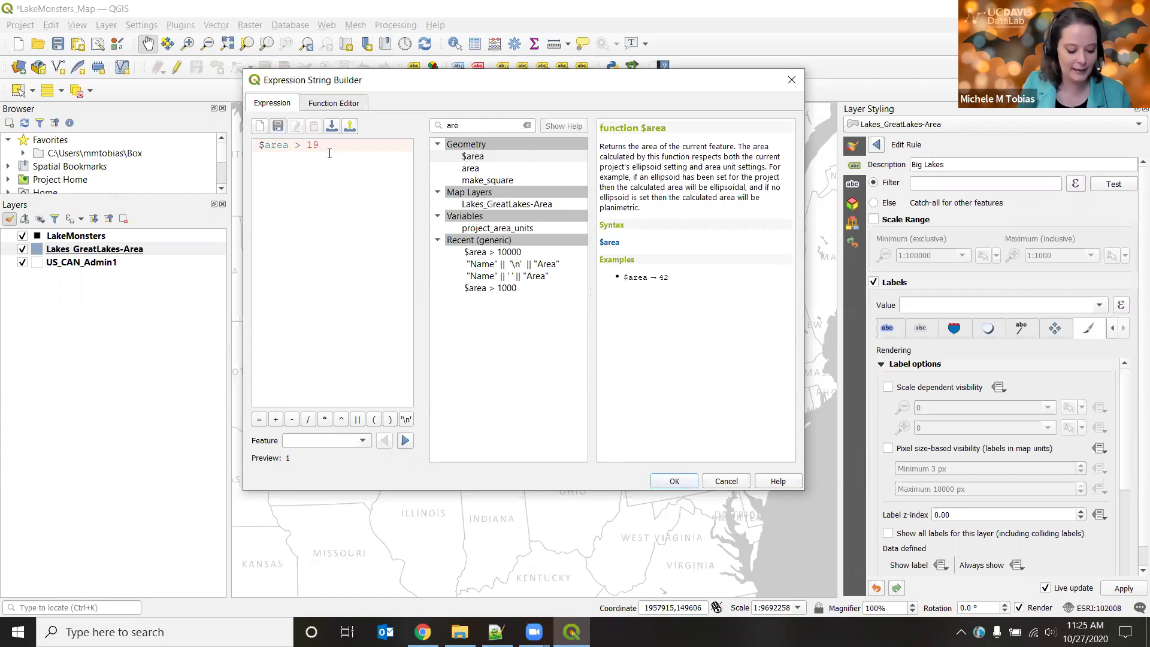
type("0")
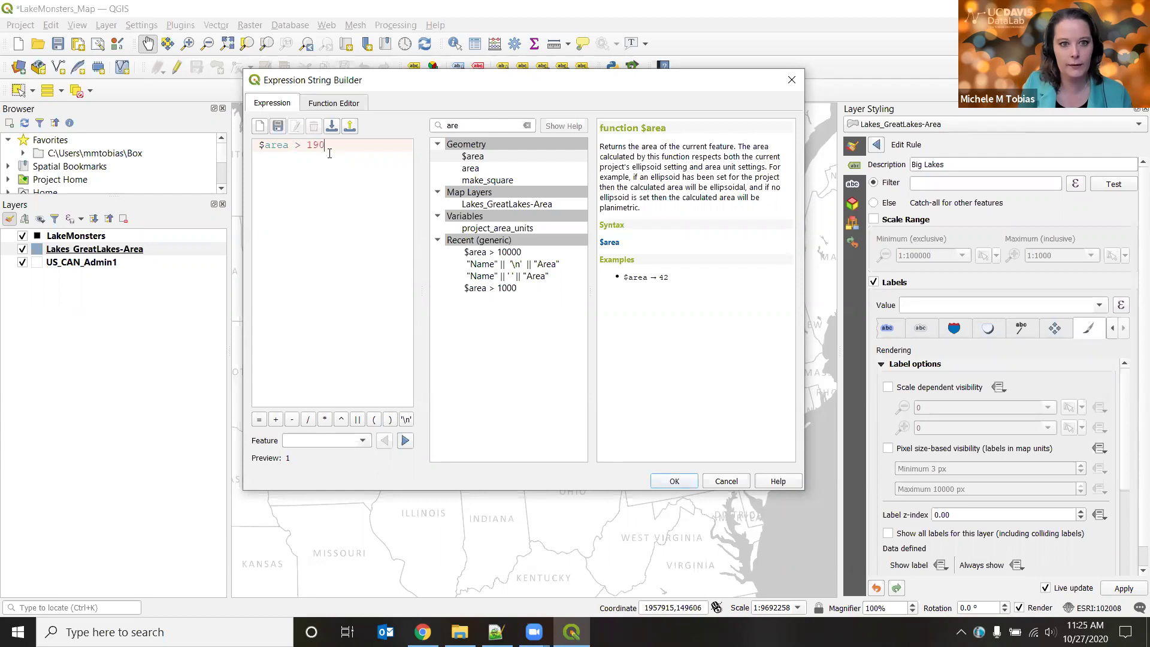
type("00000000")
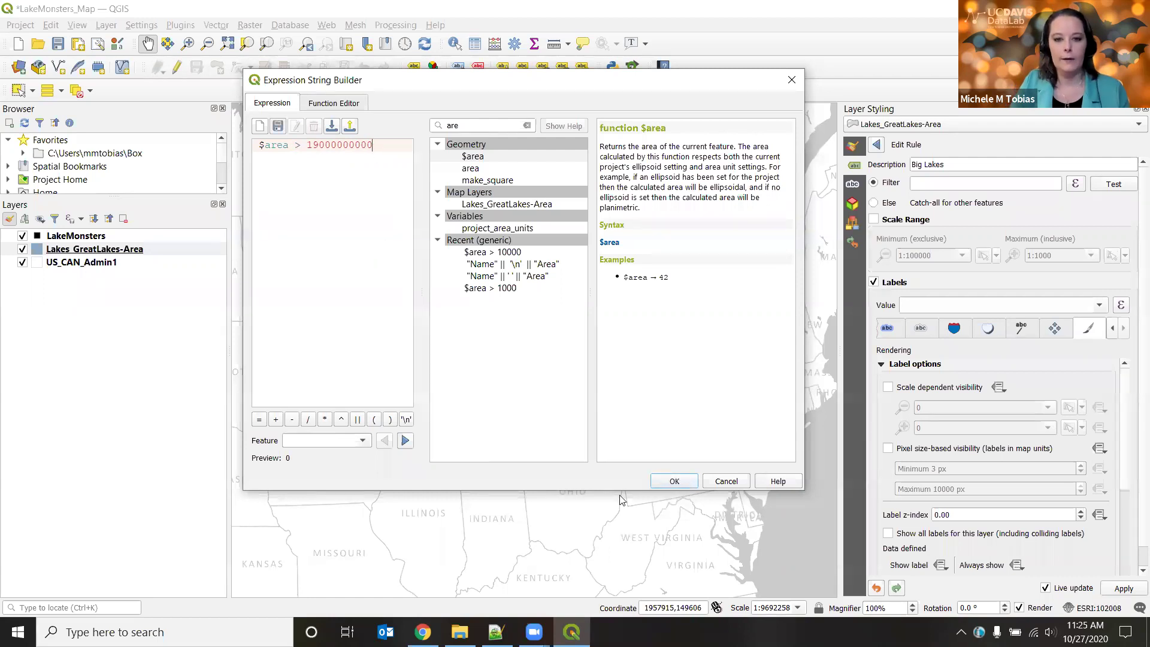
left_click(670, 482)
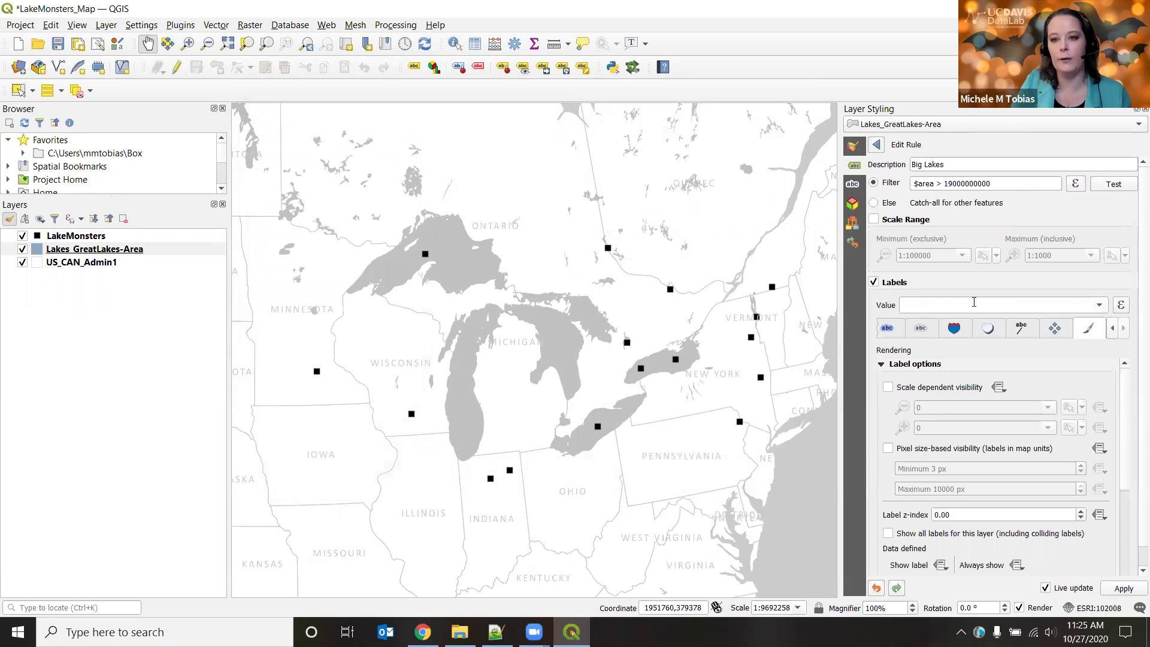
Use the name field as the label value of the Big Lakes rule and return to the rule list
left_click(1101, 306)
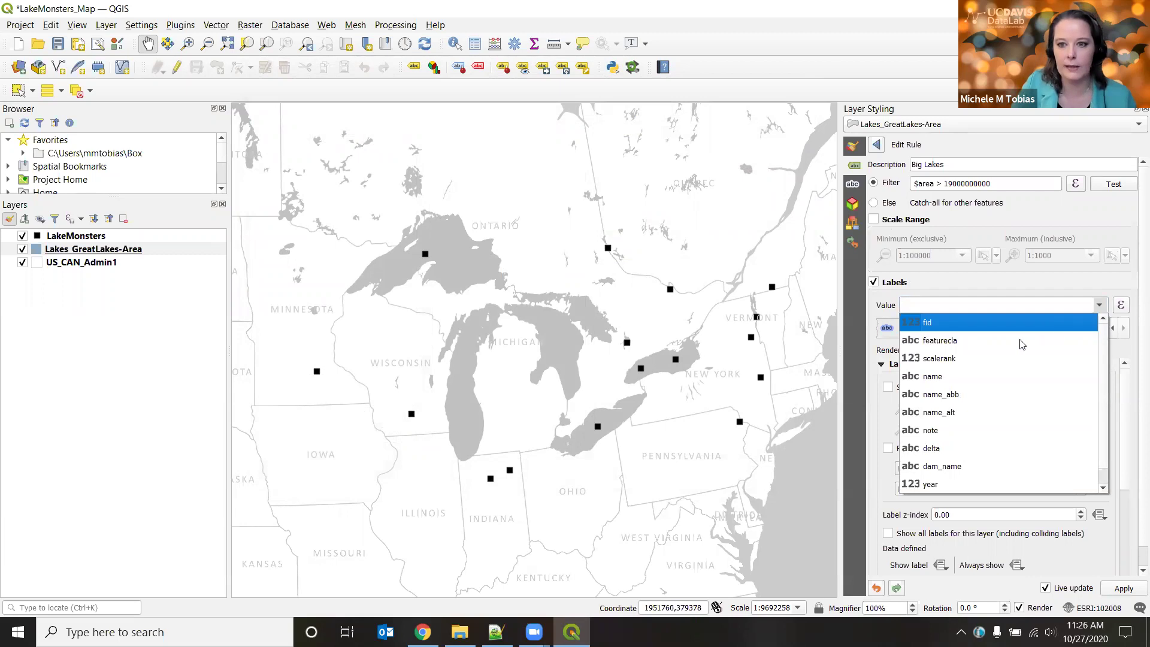
left_click(976, 378)
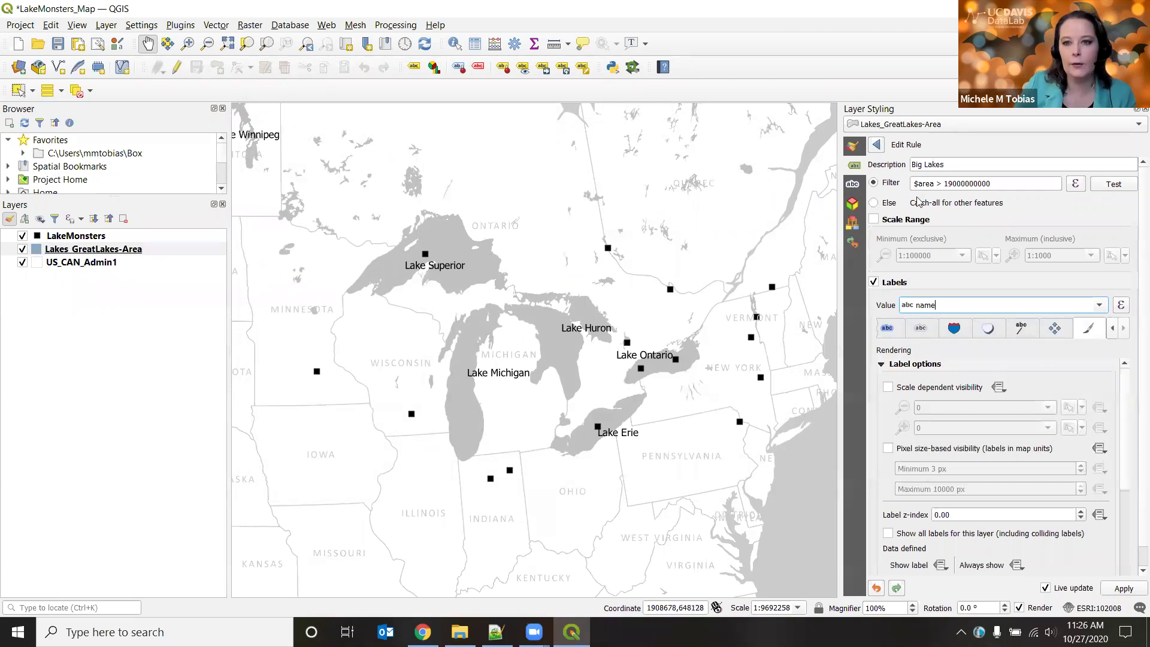
left_click(877, 145)
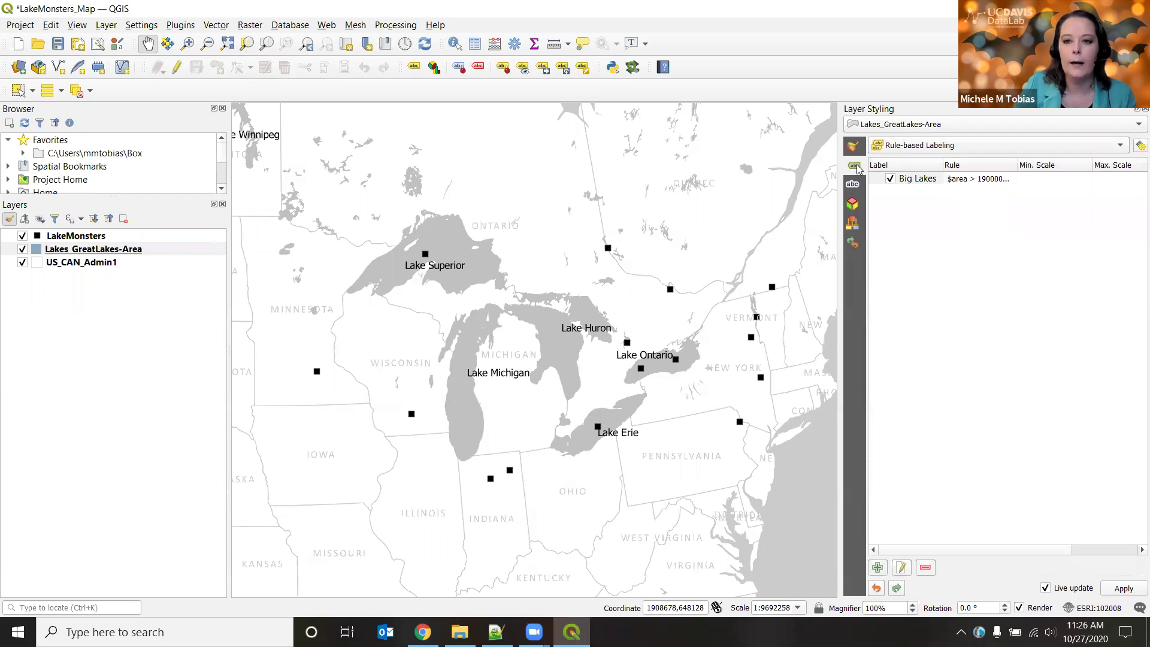
Reopen the Big Lakes rule for editing and set its label text font to Calibri
left_click(916, 186)
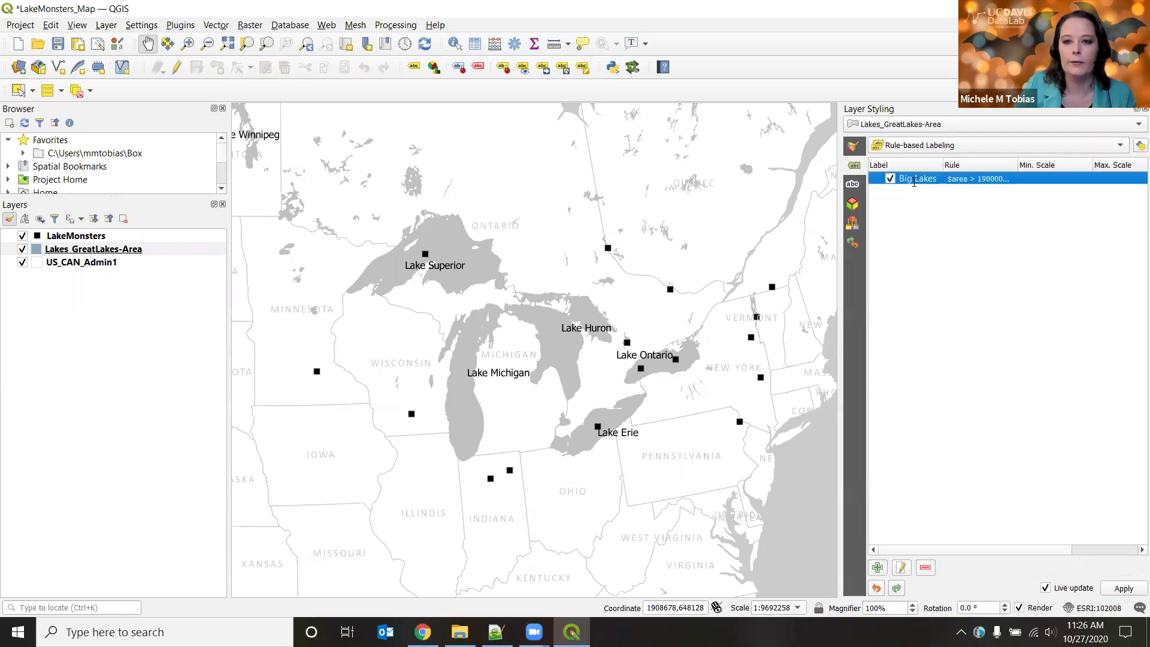
double_click(915, 187)
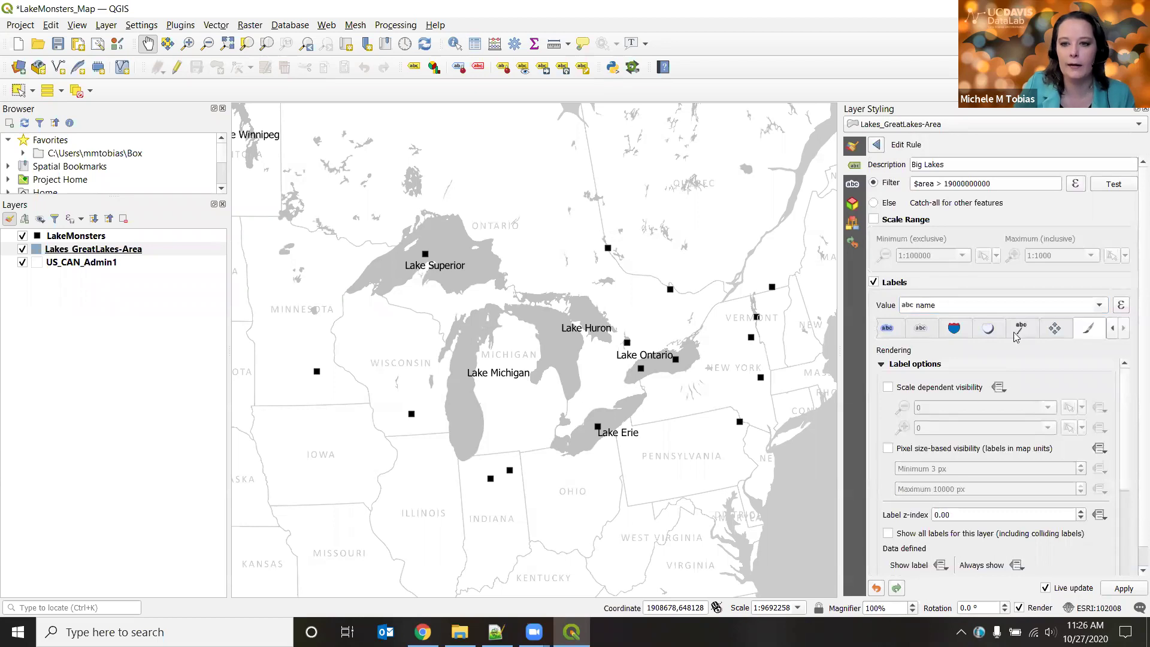
left_click(1111, 331)
left_click(1110, 331)
left_click(891, 333)
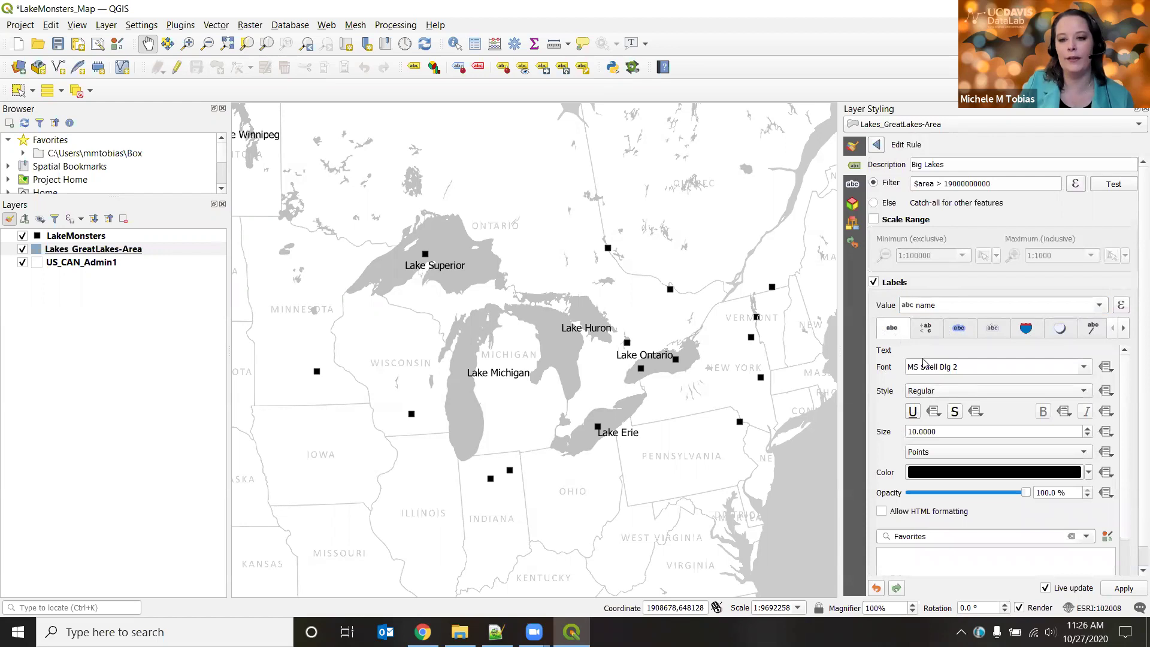
left_click(1082, 369)
key("c")
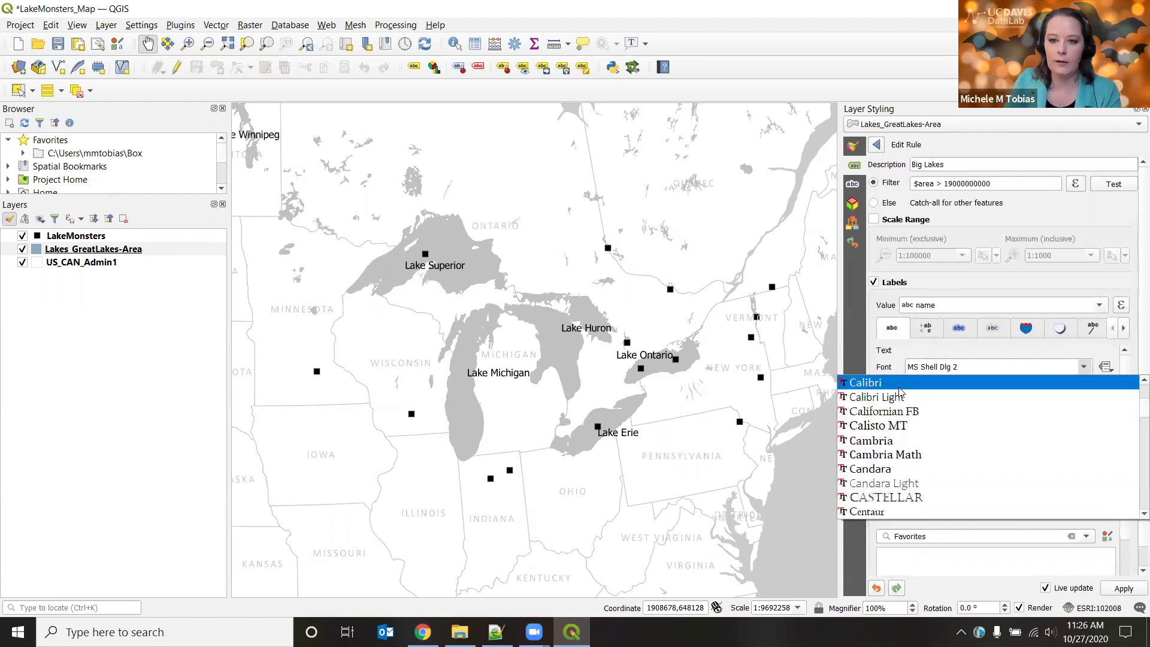
left_click(879, 383)
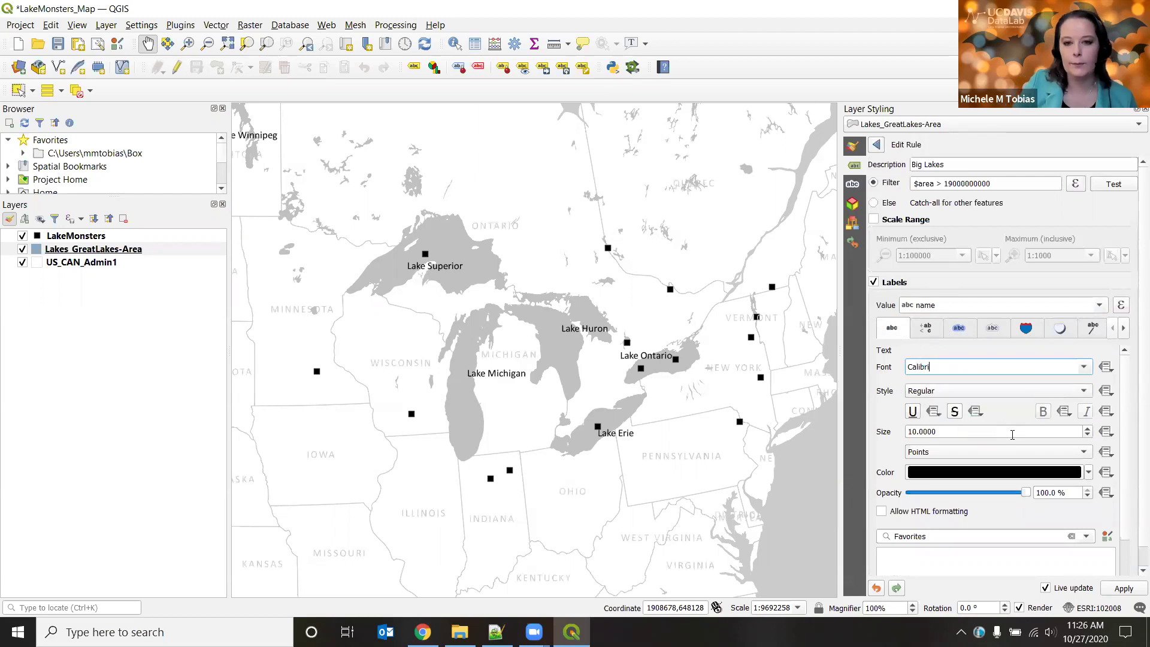
Set the Big Lakes label text to 8 points with the Italic style
left_click(1088, 436)
left_click(1088, 435)
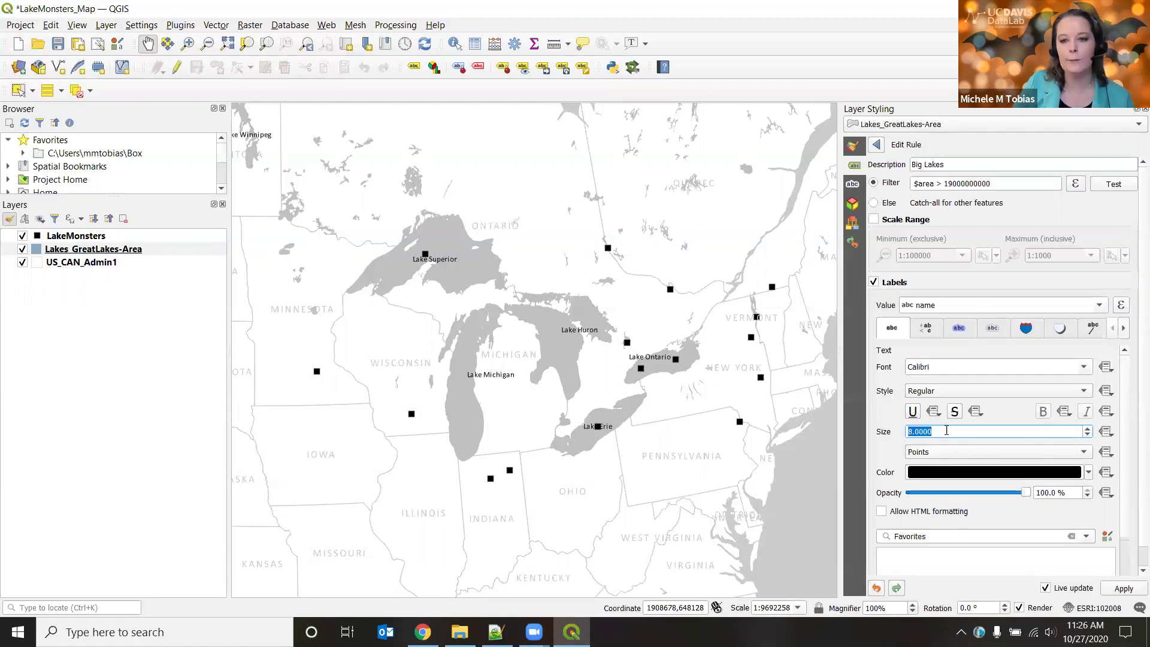
left_click(949, 396)
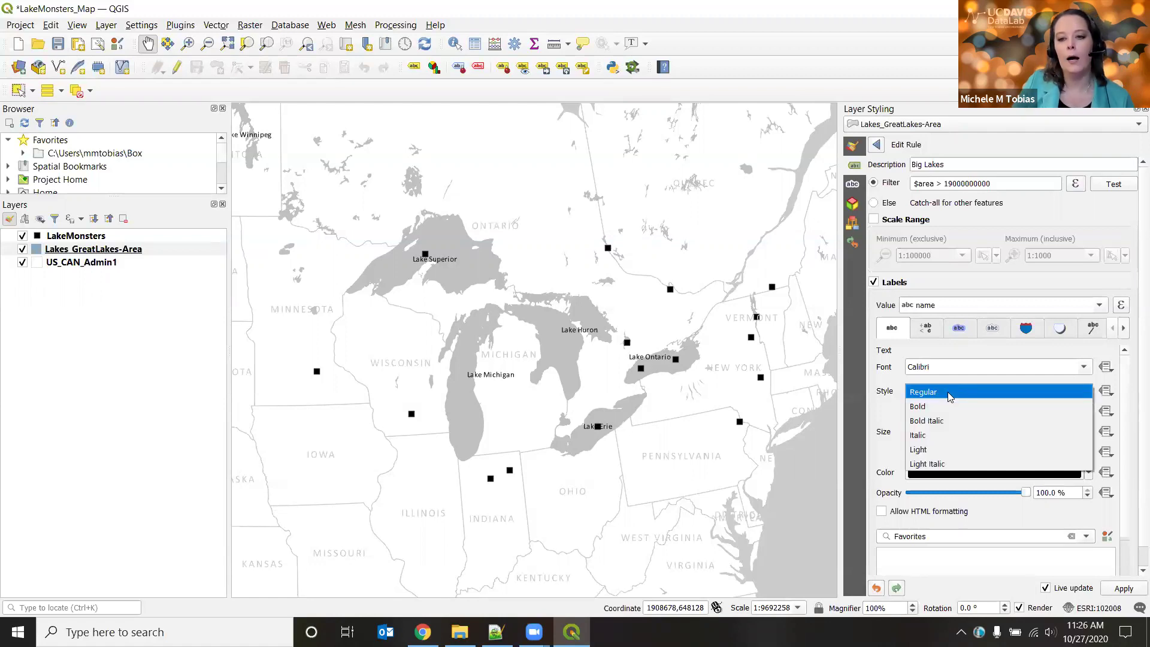
left_click(933, 436)
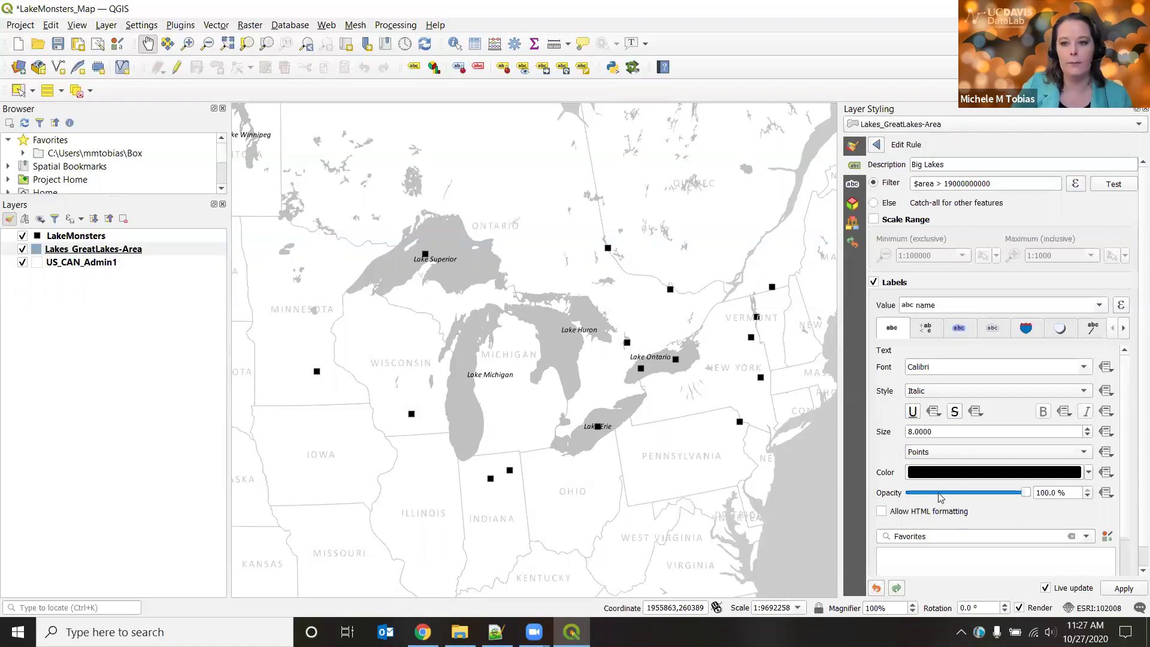
Set the Big Lakes label text color to medium gray #7f7f7f and return to the rule settings
left_click(933, 474)
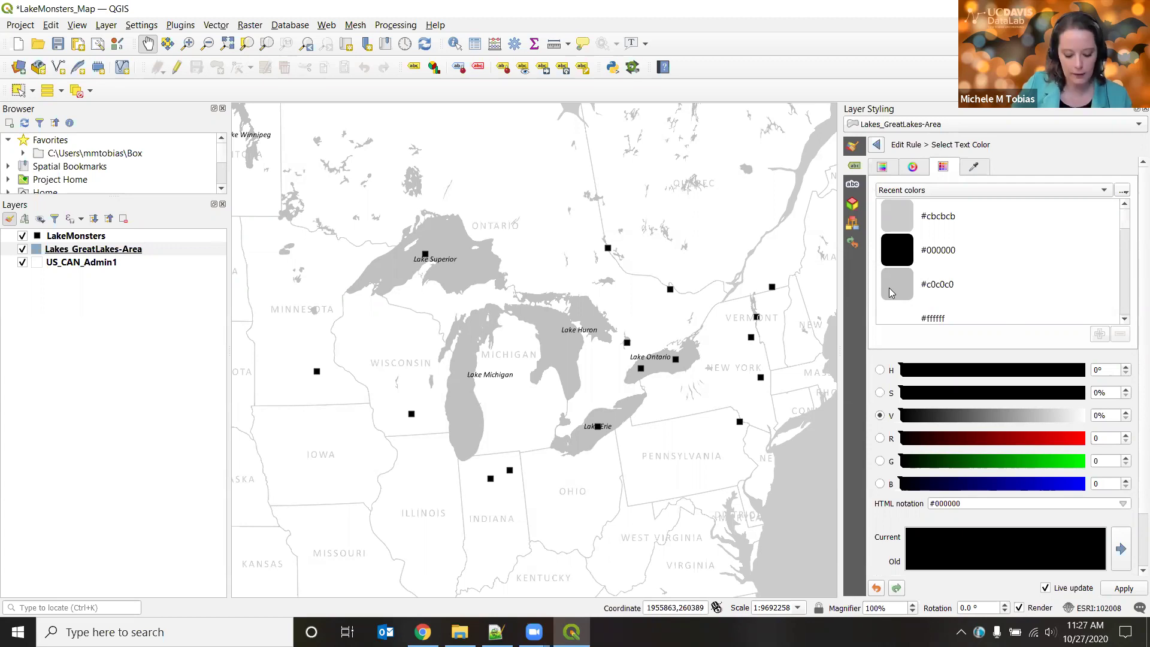
left_click_drag(961, 505, 933, 507)
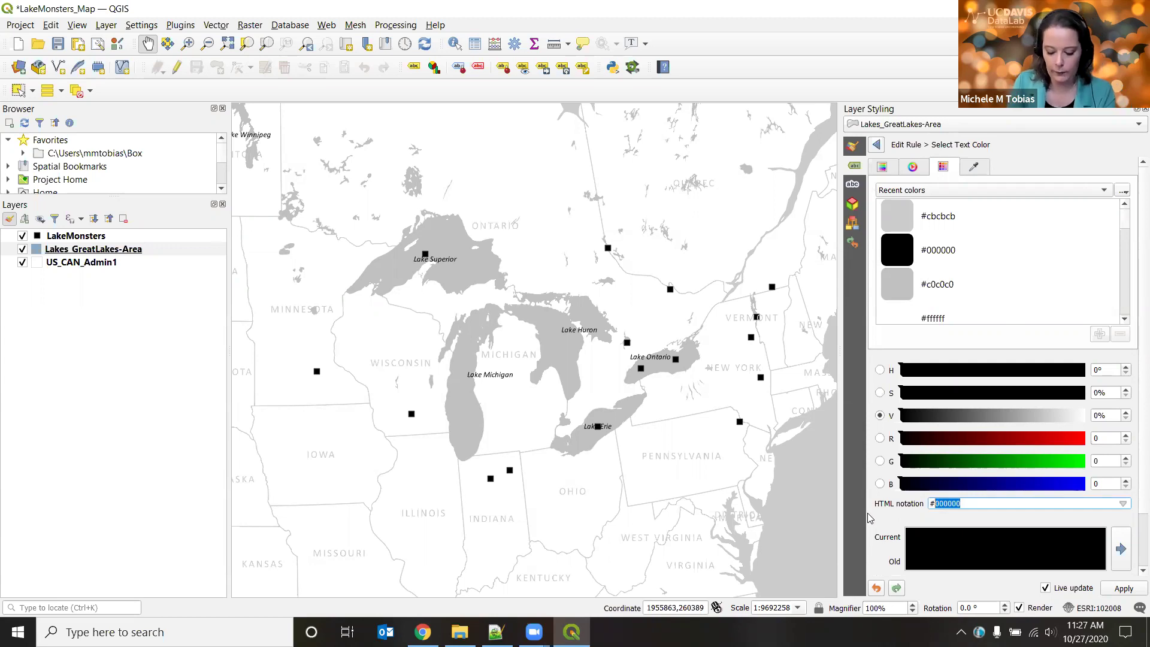
type("7f")
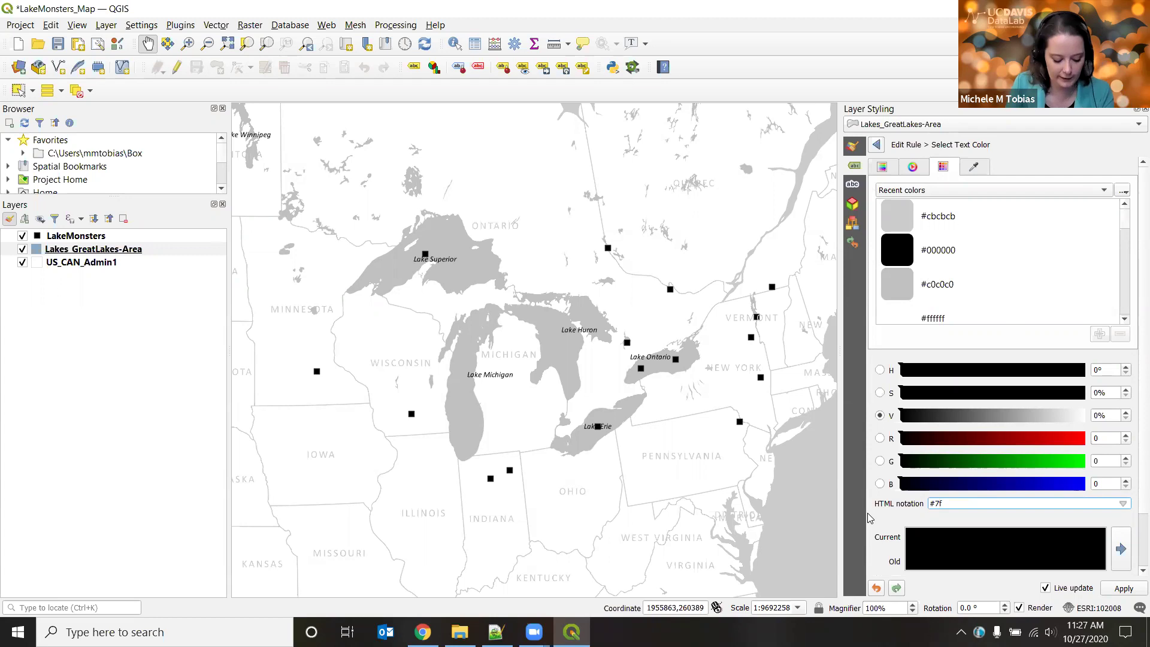
type("7f7f")
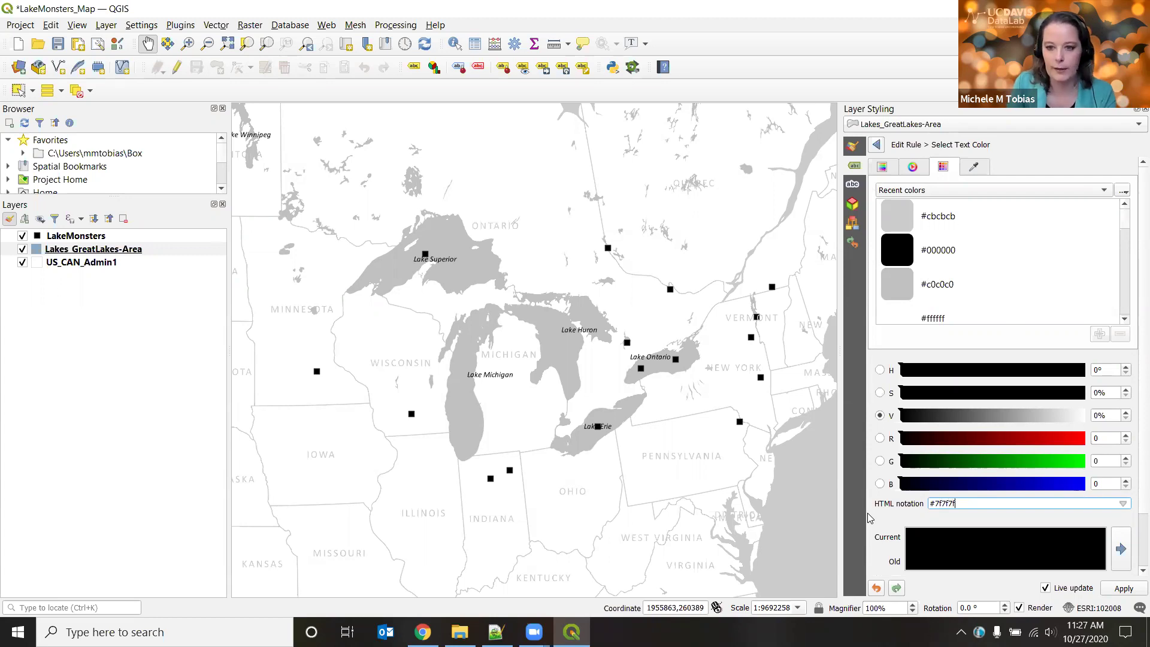
key("Return")
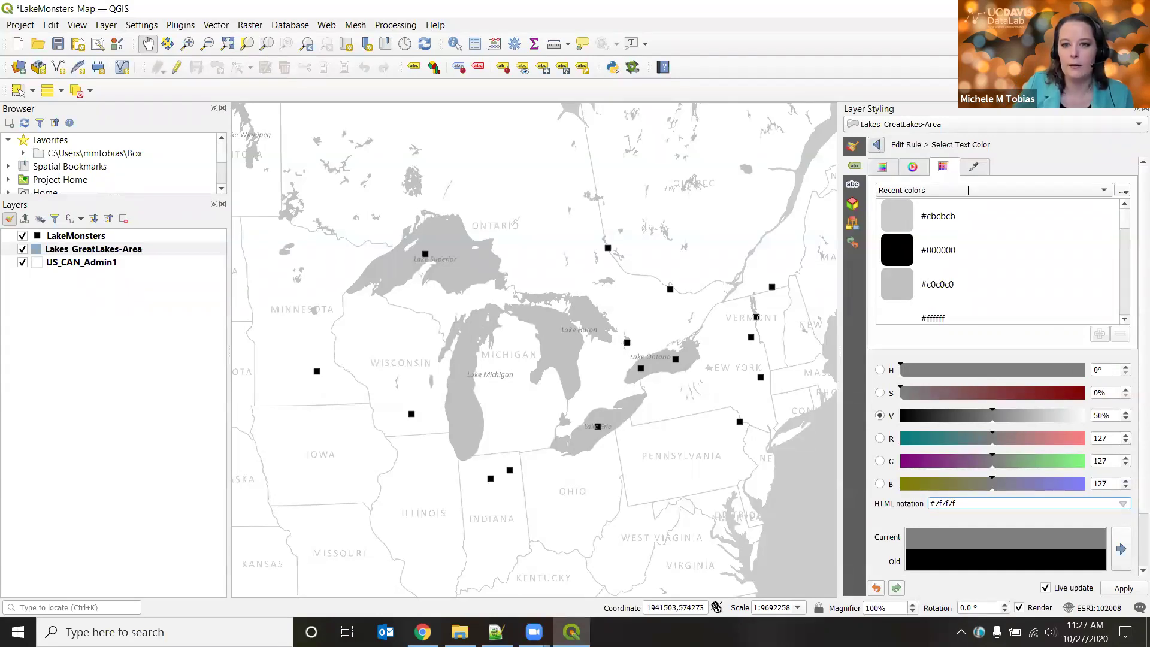
left_click(877, 144)
Set the Big Lakes rule's rendering to show all labels, including colliding ones, and return to the rule list
left_click(1125, 327)
left_click(1124, 328)
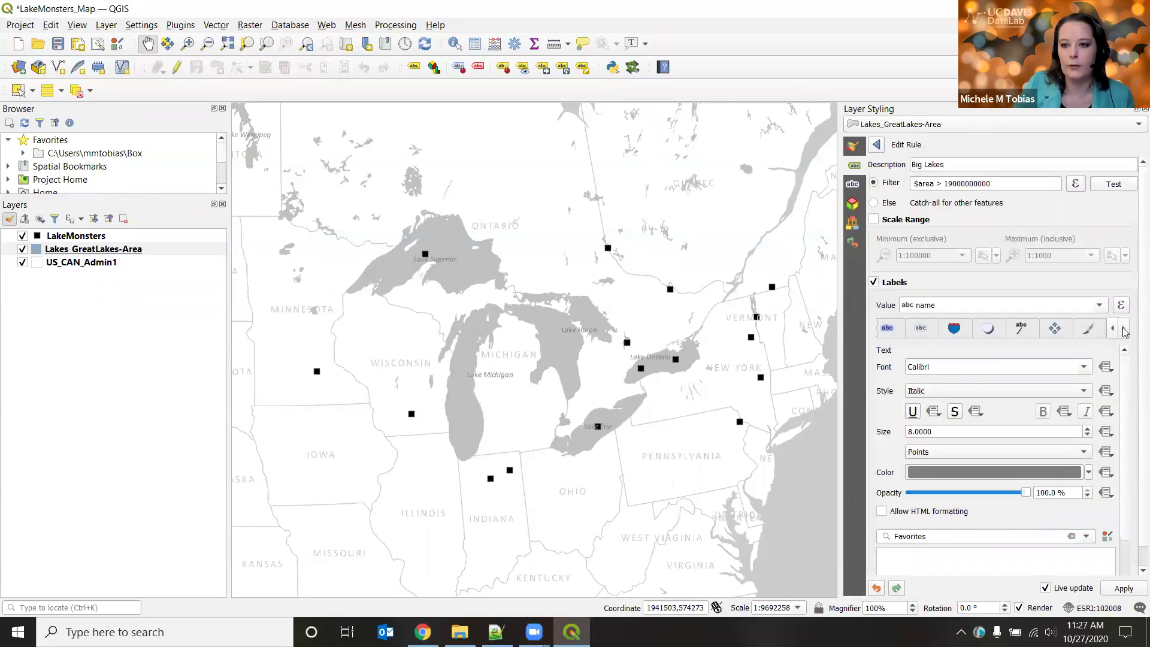
left_click(1086, 331)
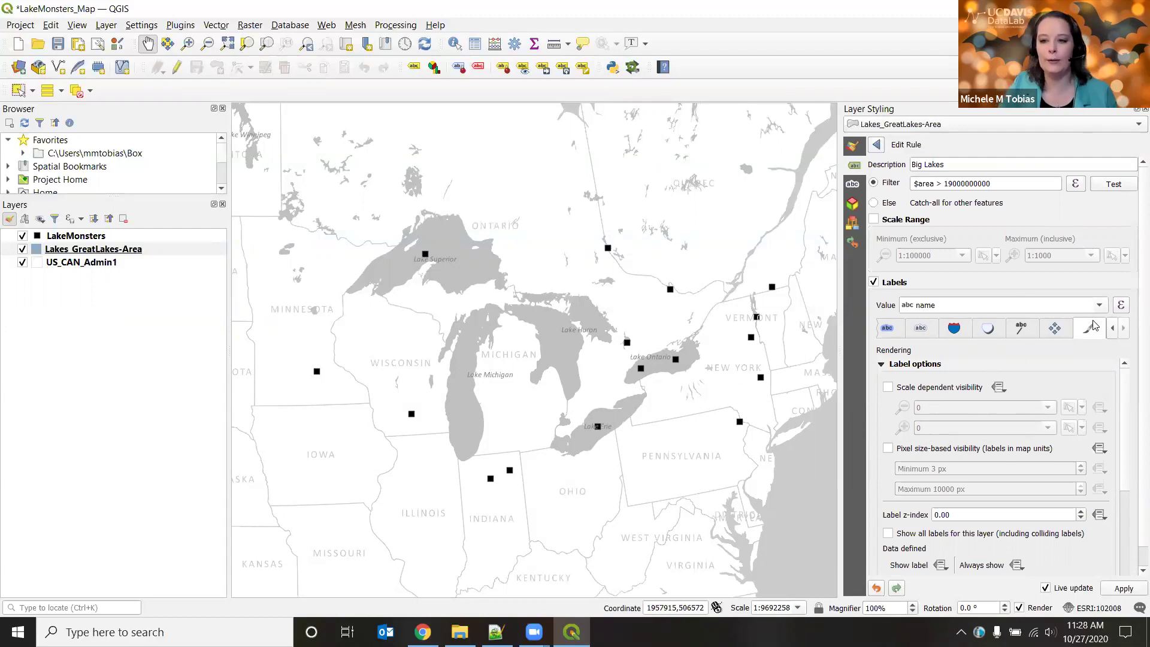
left_click(888, 535)
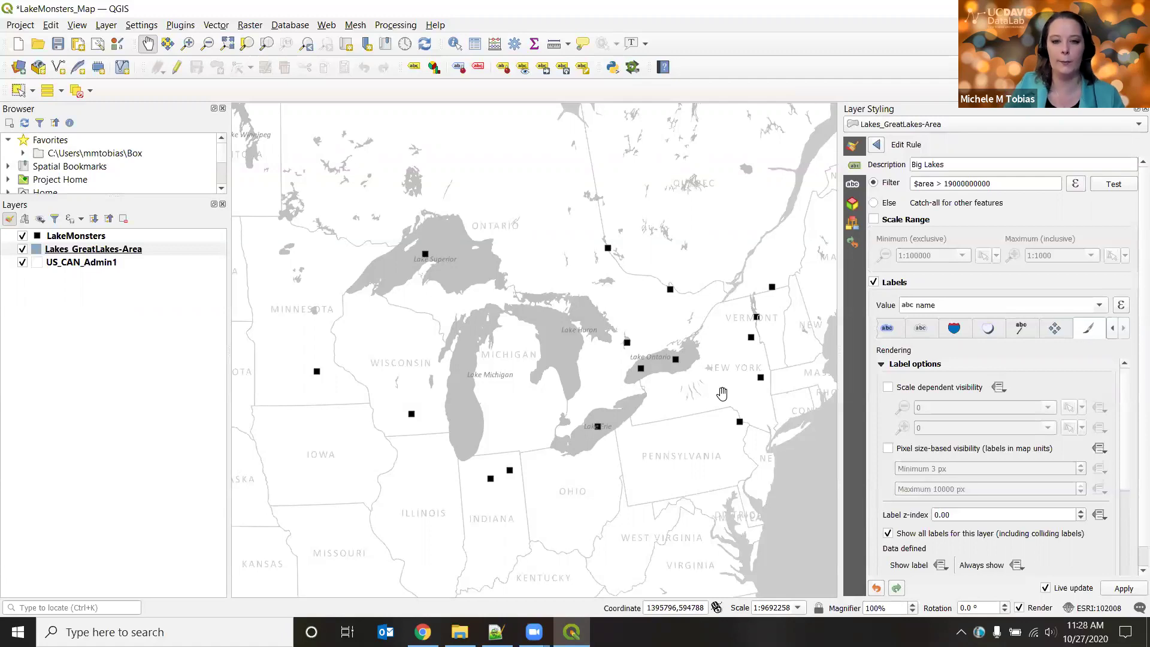
left_click(876, 146)
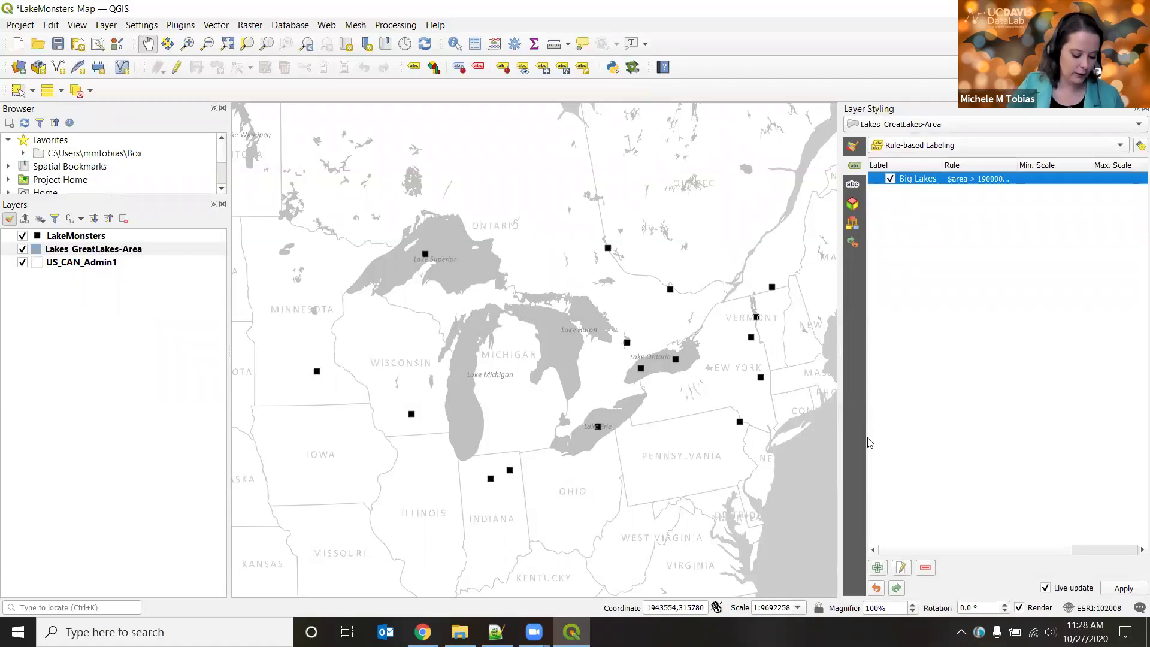
Turn on single labels for the LakeMonsters layer, using the Name field as the label value
left_click(89, 238)
left_click(1007, 145)
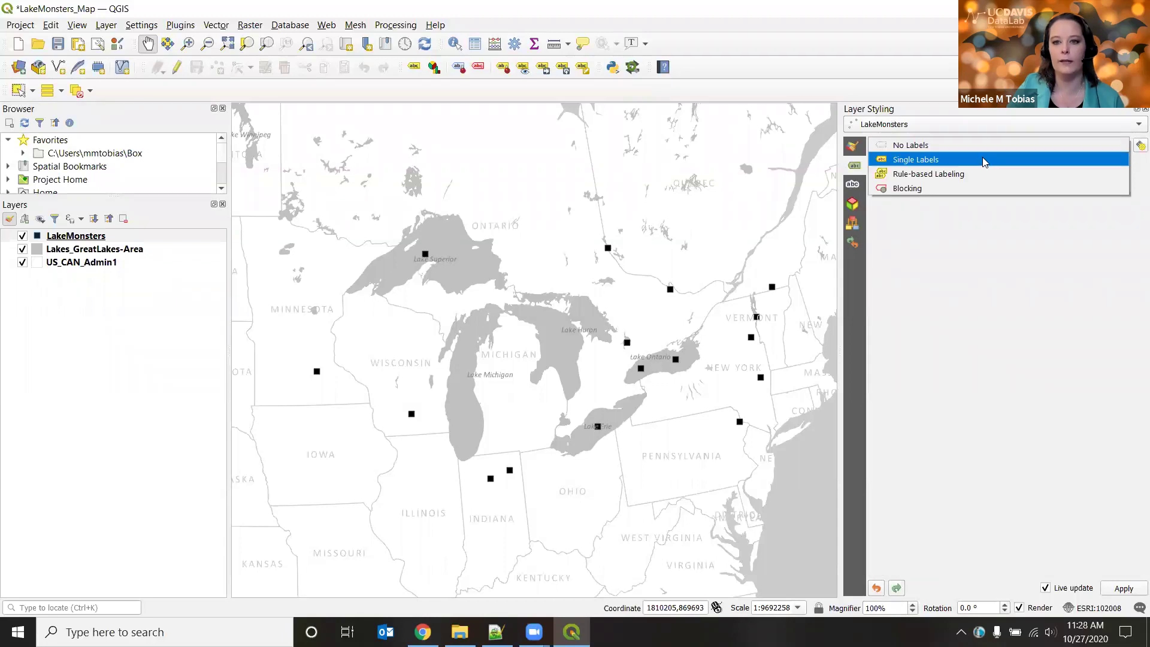
left_click(991, 159)
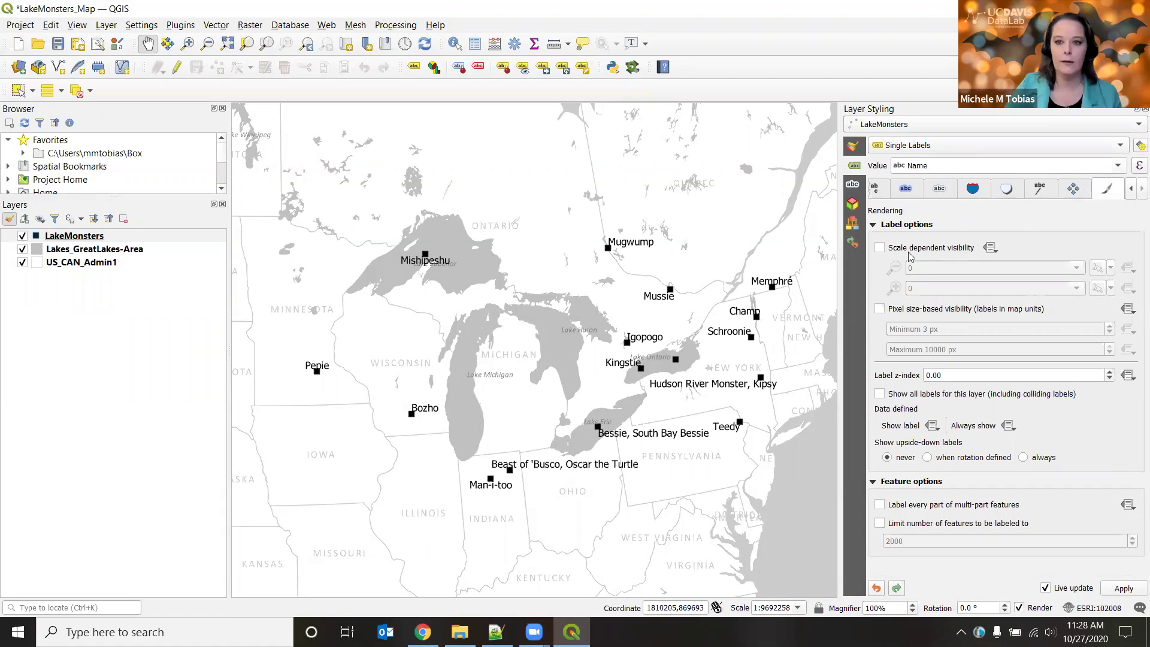
Set the LakeMonsters label text font to Calibri with the Regular style
left_click(1130, 189)
left_click(1127, 193)
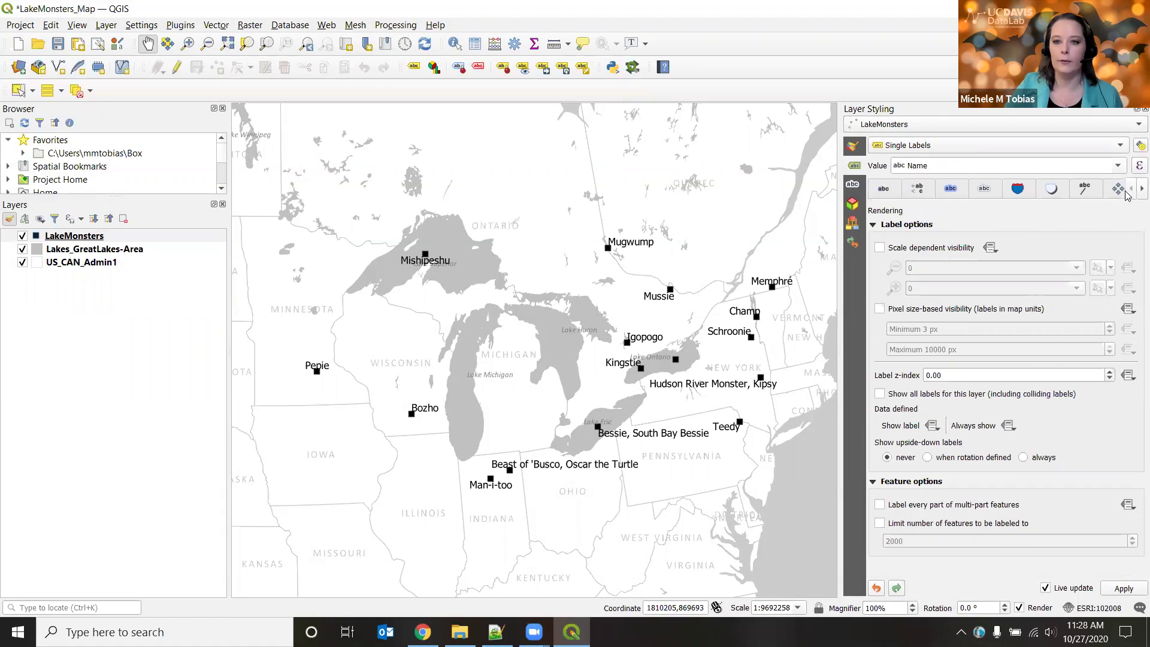
left_click(884, 196)
left_click(949, 257)
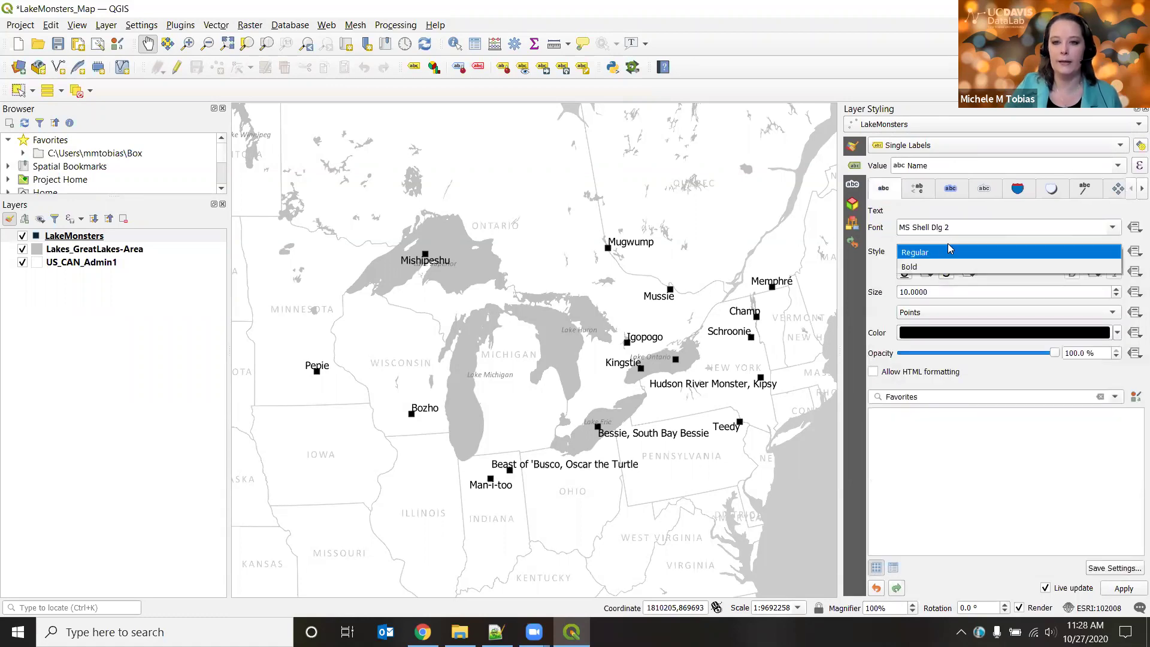
left_click(945, 252)
left_click(961, 226)
left_click_drag(962, 226, 866, 228)
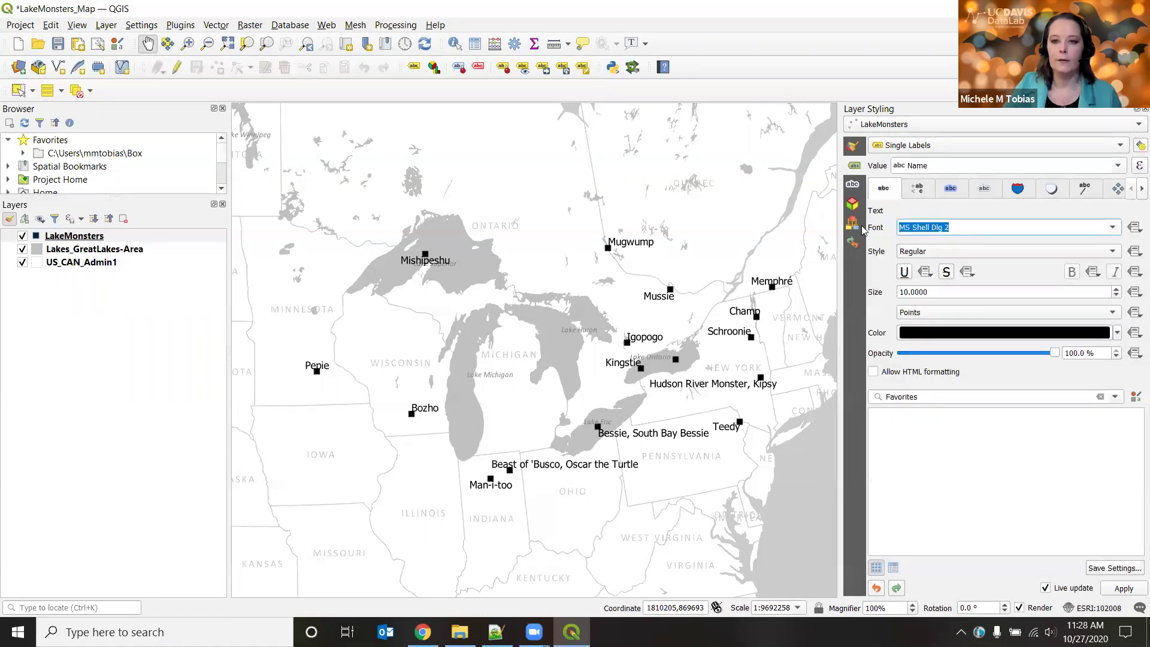
type("calibri")
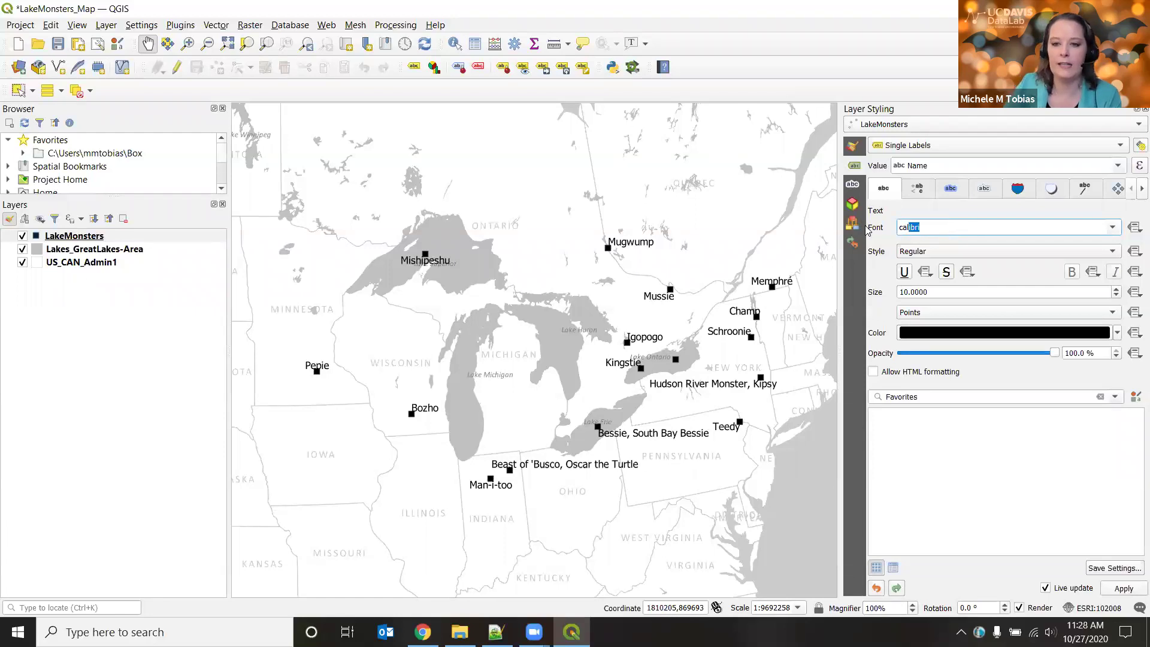
key("Return")
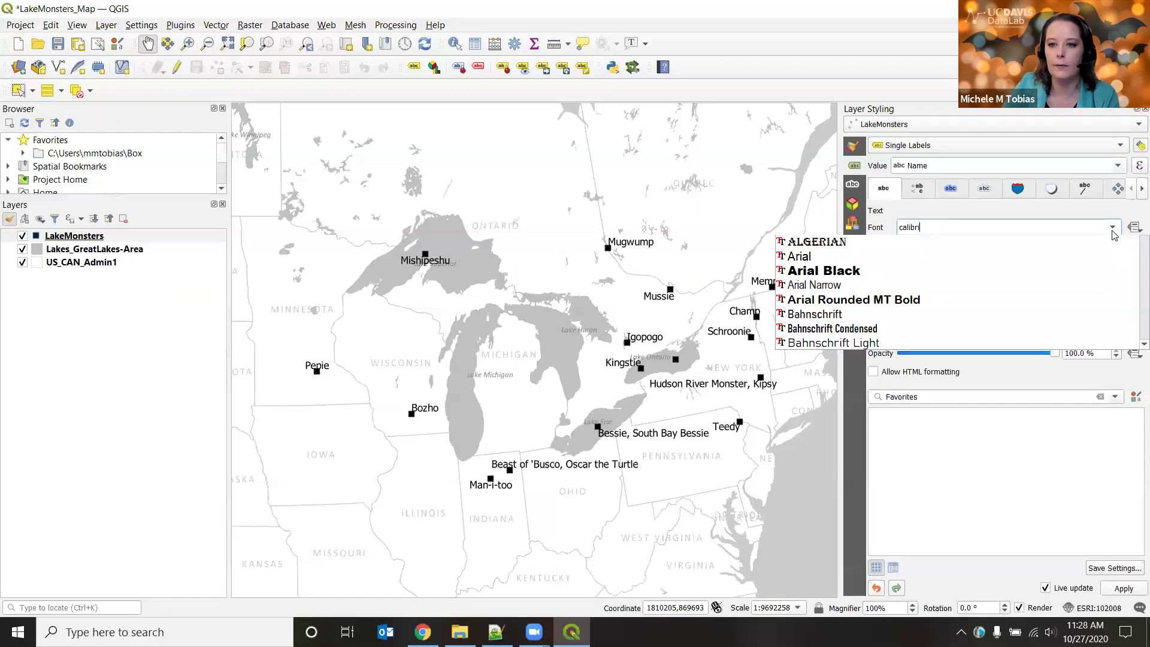
left_click(1113, 229)
left_click(826, 249)
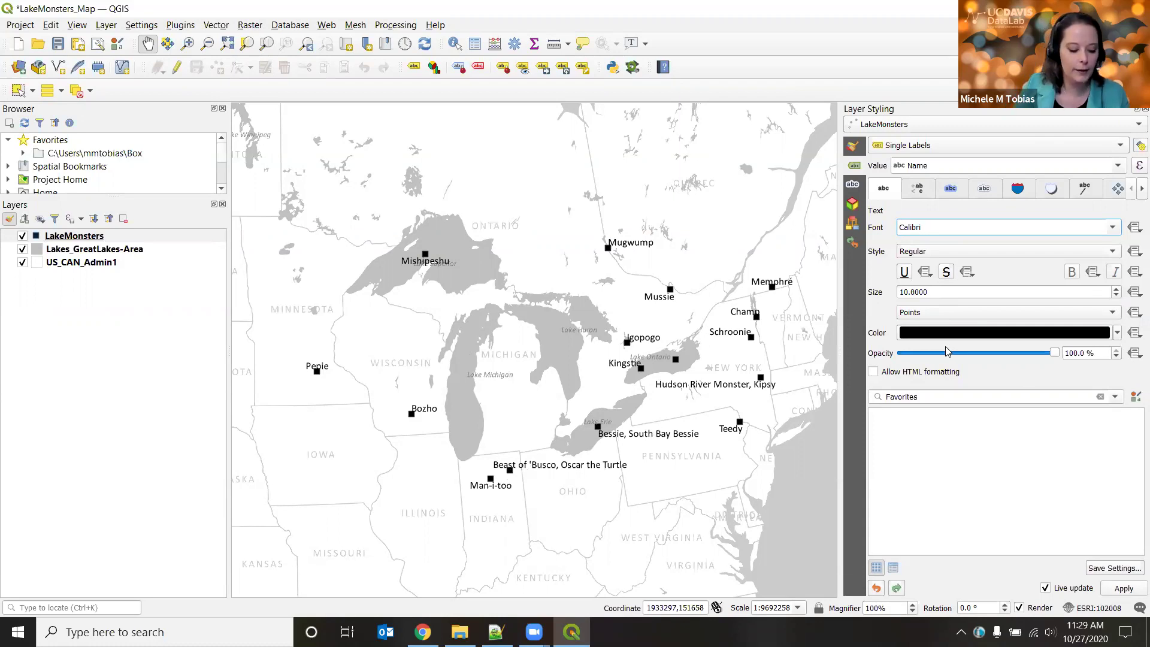
Wrap the LakeMonsters labels onto separate lines at each comma followed by a space
left_click(917, 191)
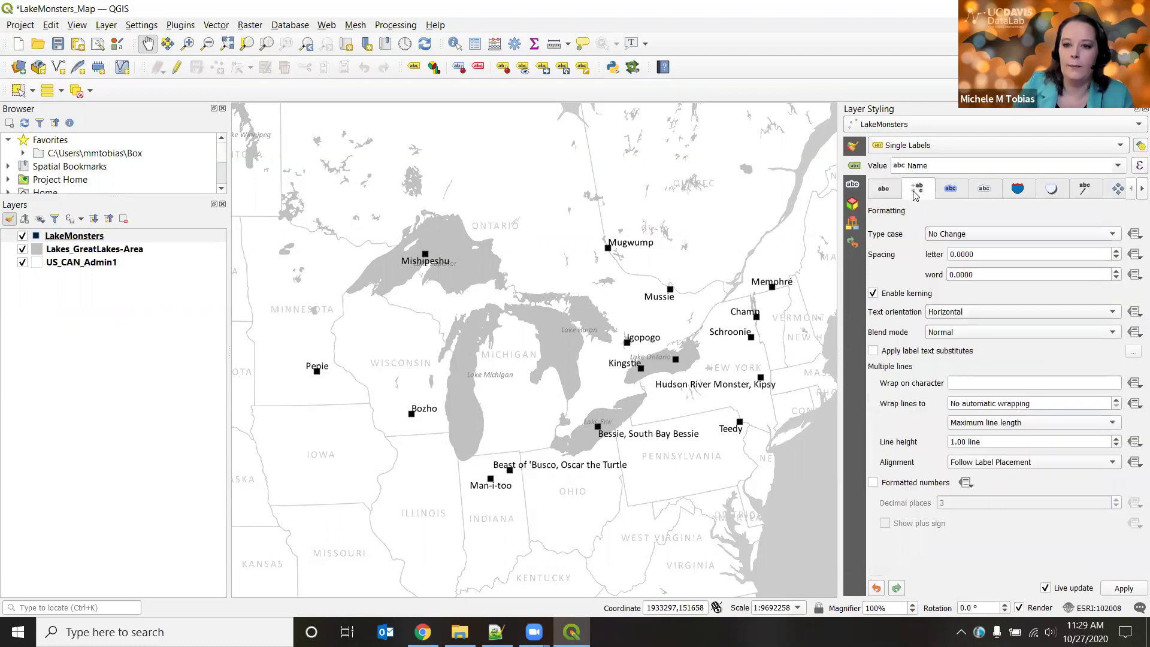
left_click(970, 382)
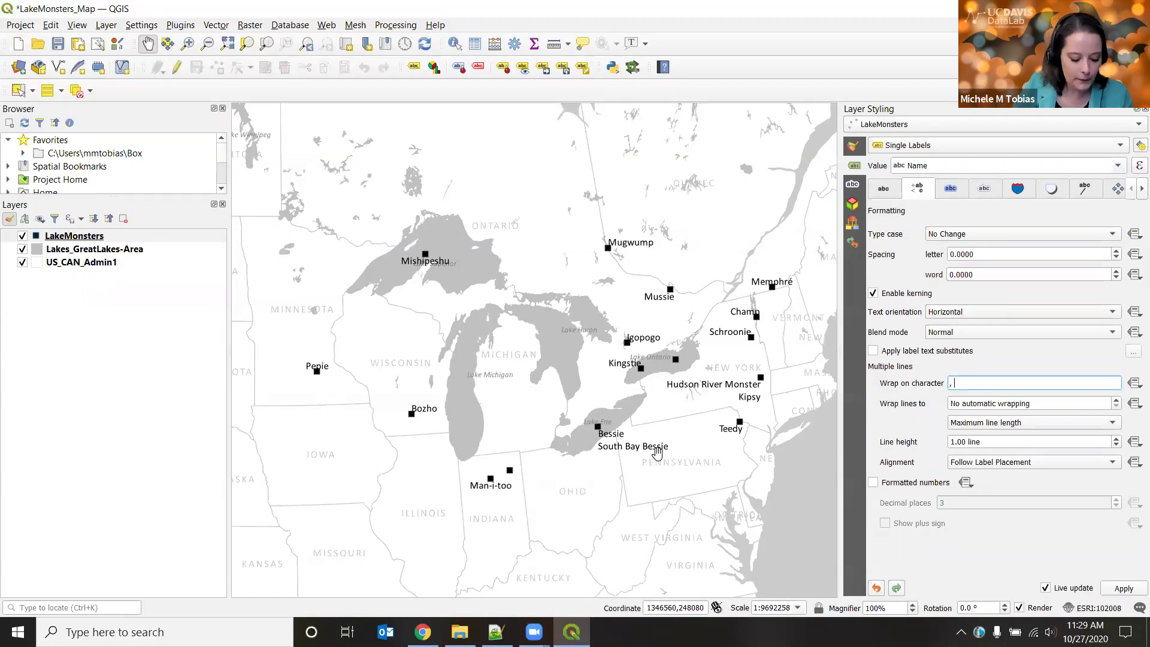
left_click(920, 444)
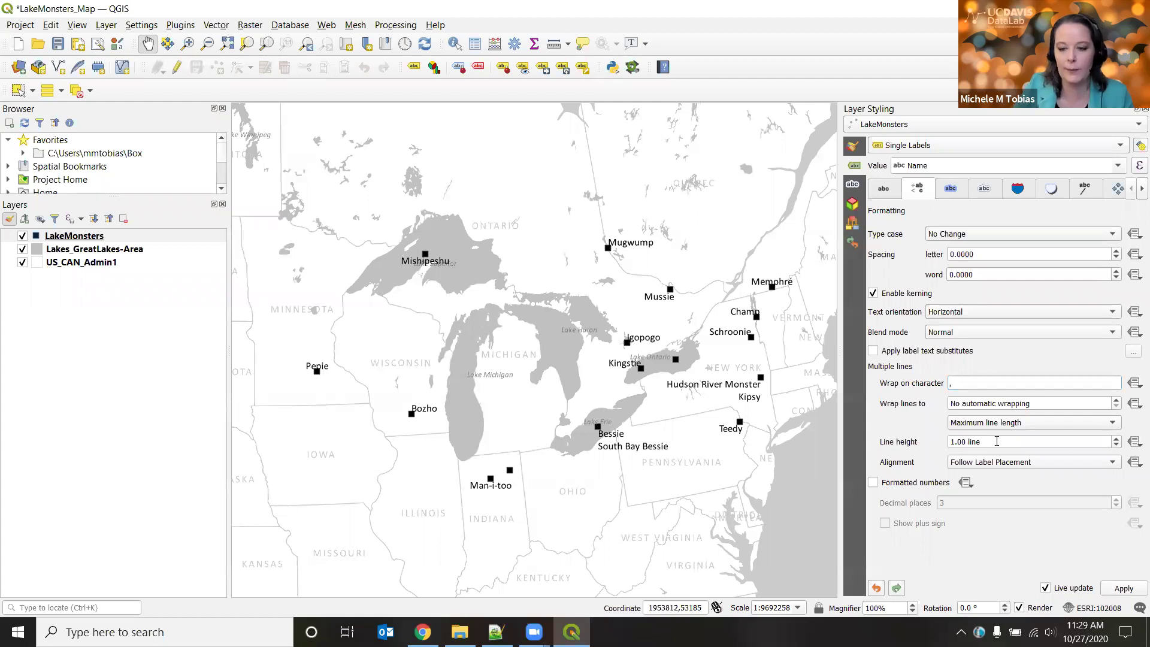
Reduce the LakeMonsters label line height to 0.70 line and save the project
left_click(1117, 447)
left_click(1118, 447)
left_click(1118, 447)
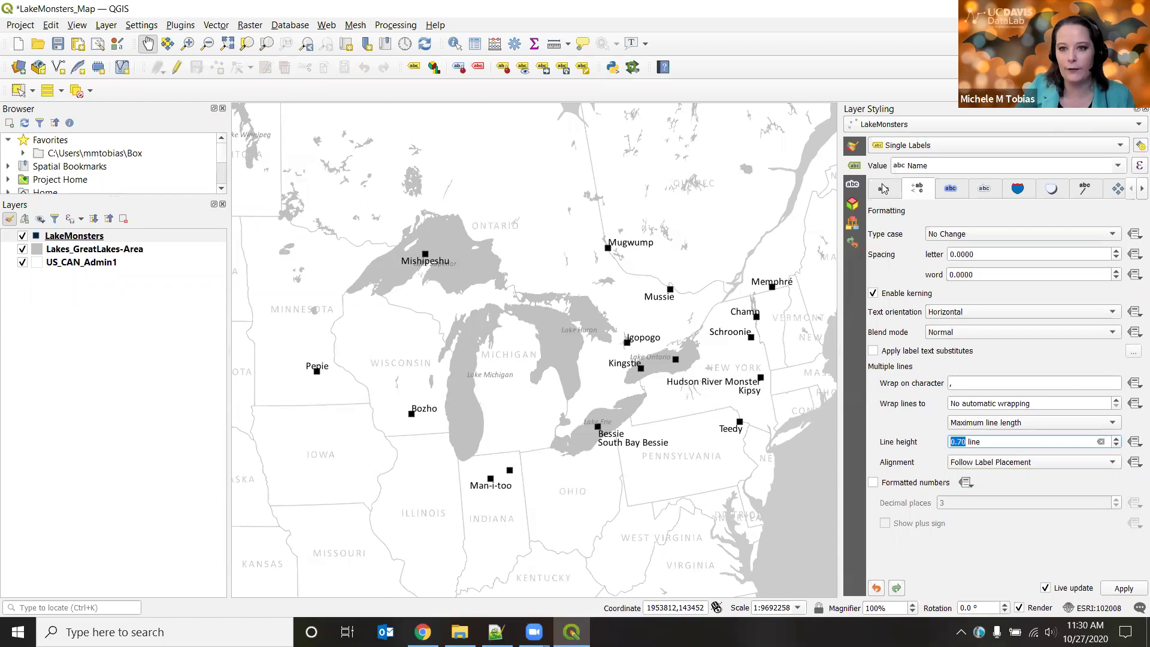
left_click(978, 552)
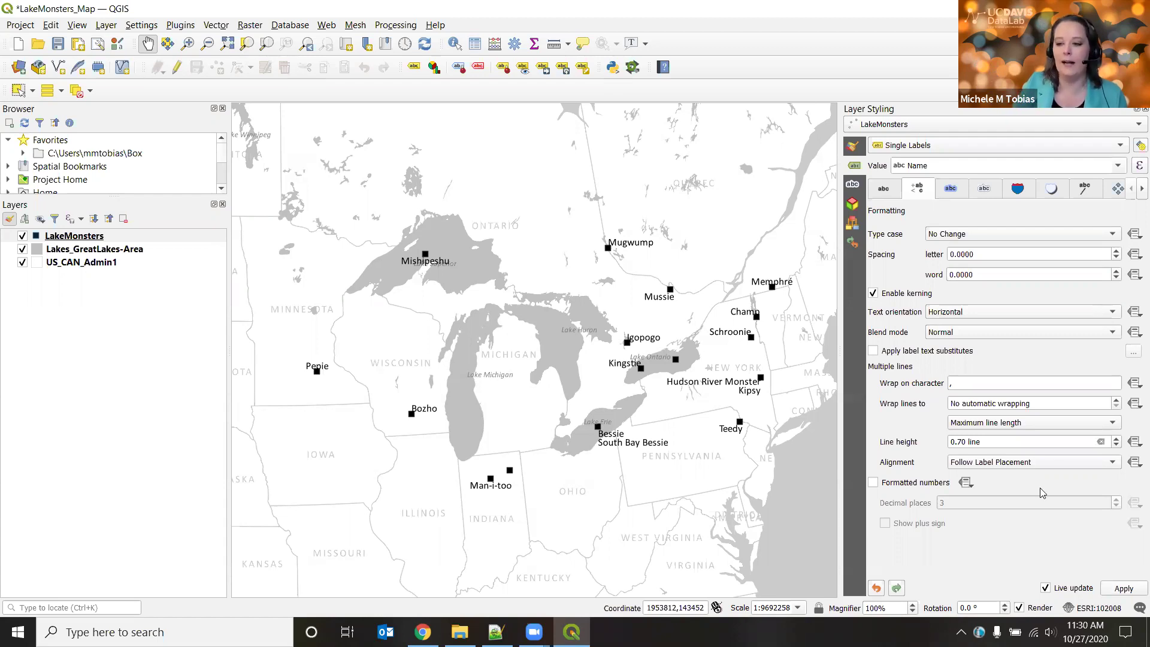
left_click(58, 43)
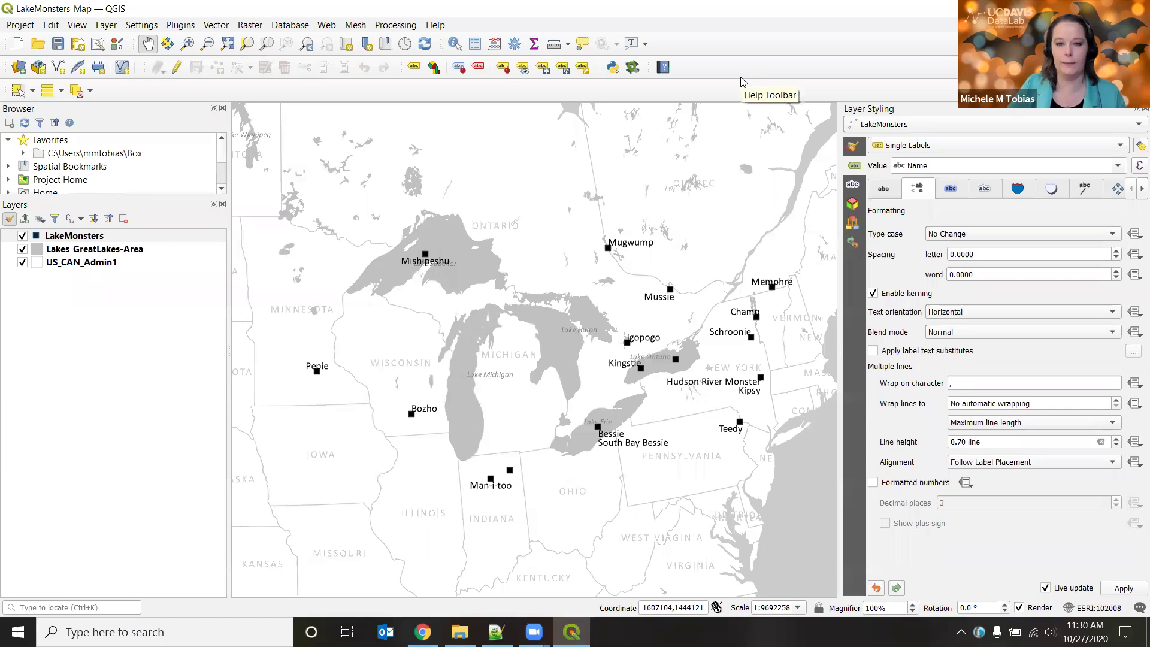
Set the LakeMonsters label placement to Offset from point, with the labels centered below their points
left_click(1121, 189)
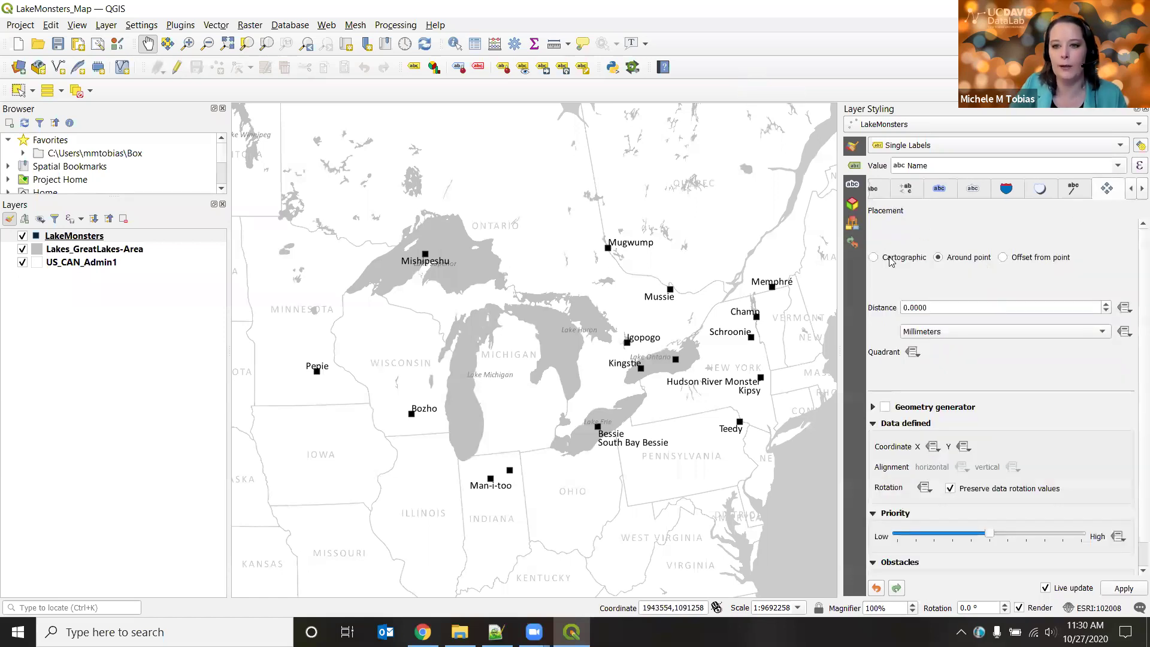
left_click(1004, 257)
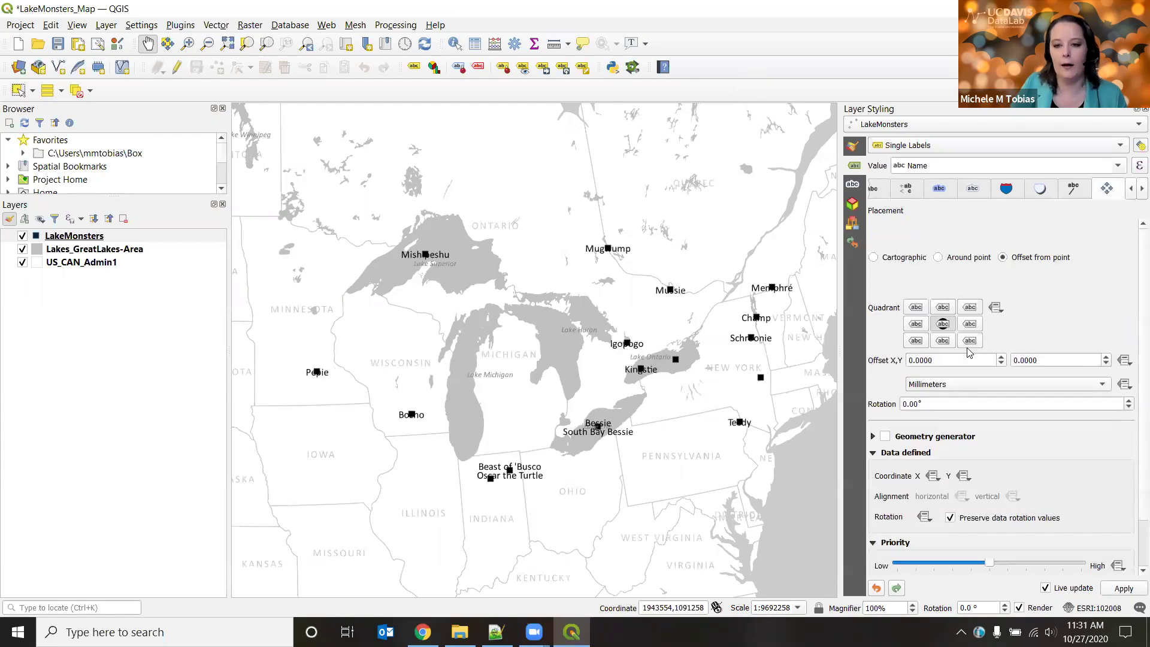
left_click(945, 340)
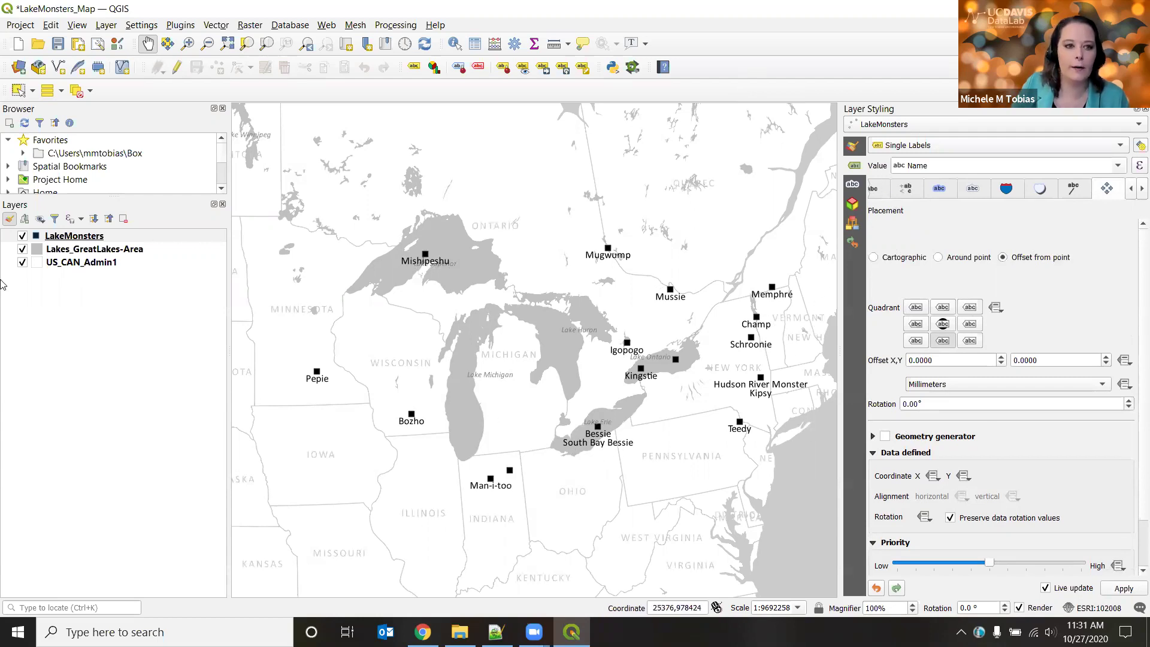
Select the Lakes_GreatLakes-Area layer and check in the list of available toolbars whether the Label Toolbar is enabled
left_click(81, 250)
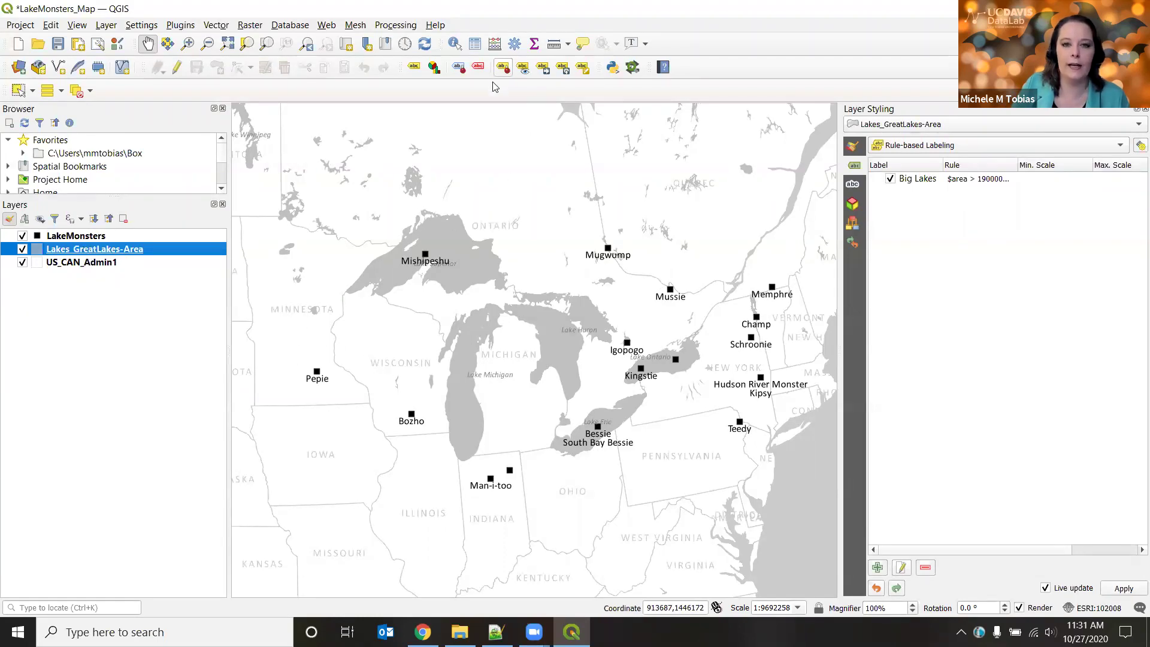
right_click(698, 69)
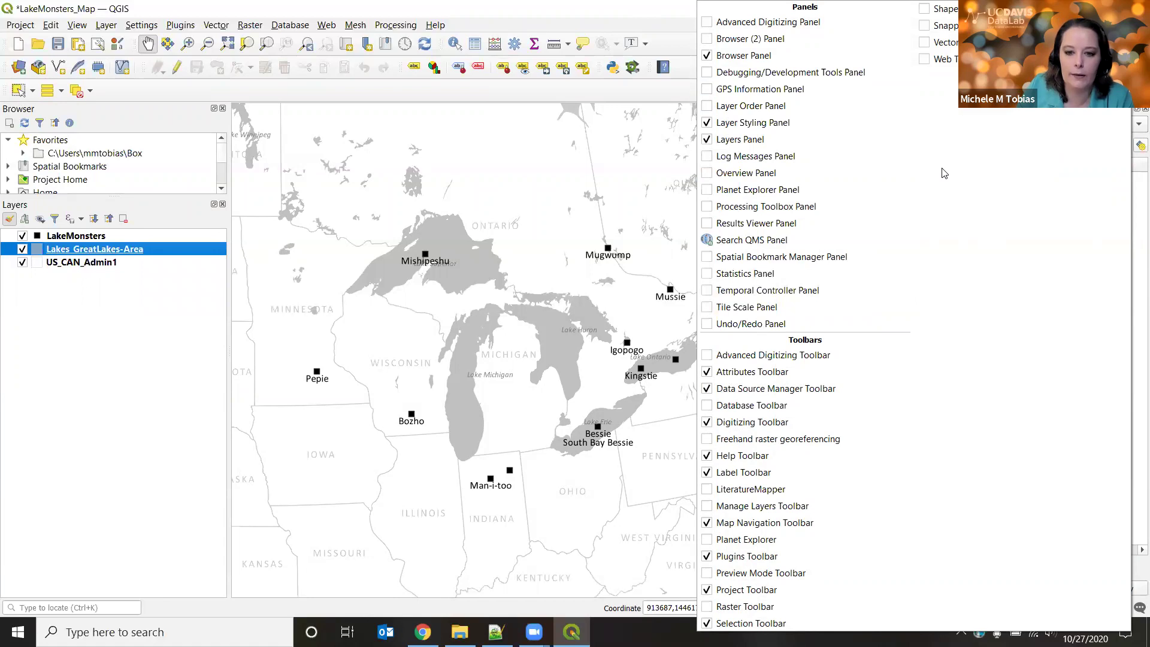
left_click(571, 12)
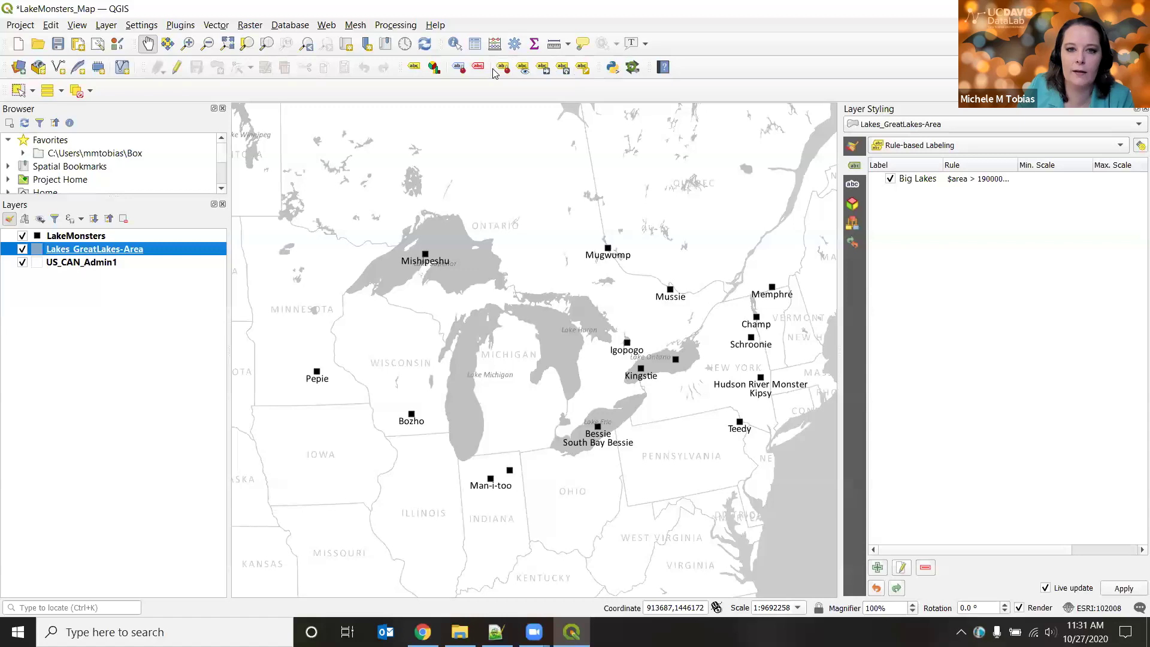
right_click(765, 70)
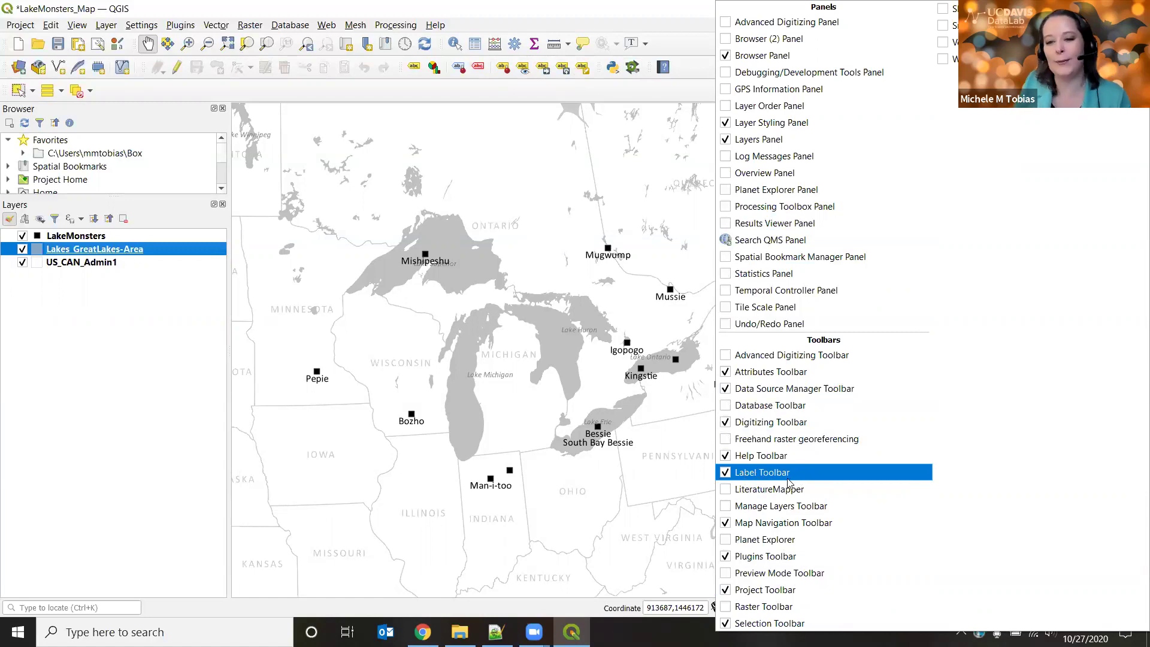
left_click(671, 26)
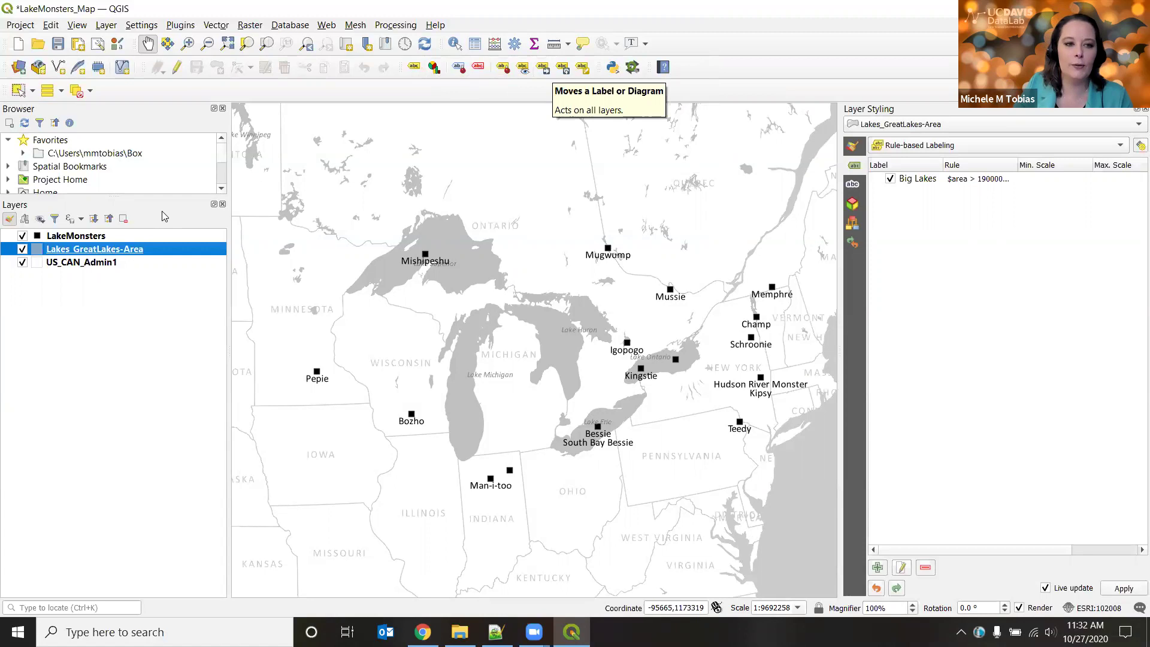
Start moving the Lake Huron label and choose fid as the primary key for the lakes layer's auxiliary storage
left_click(543, 68)
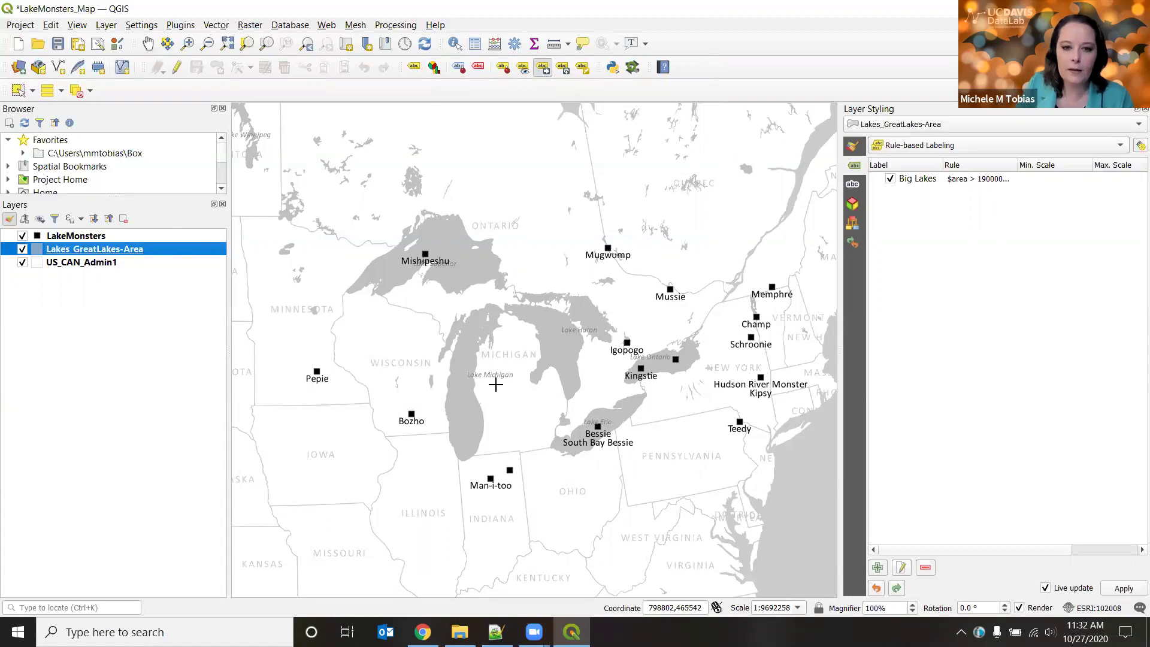
left_click(587, 329)
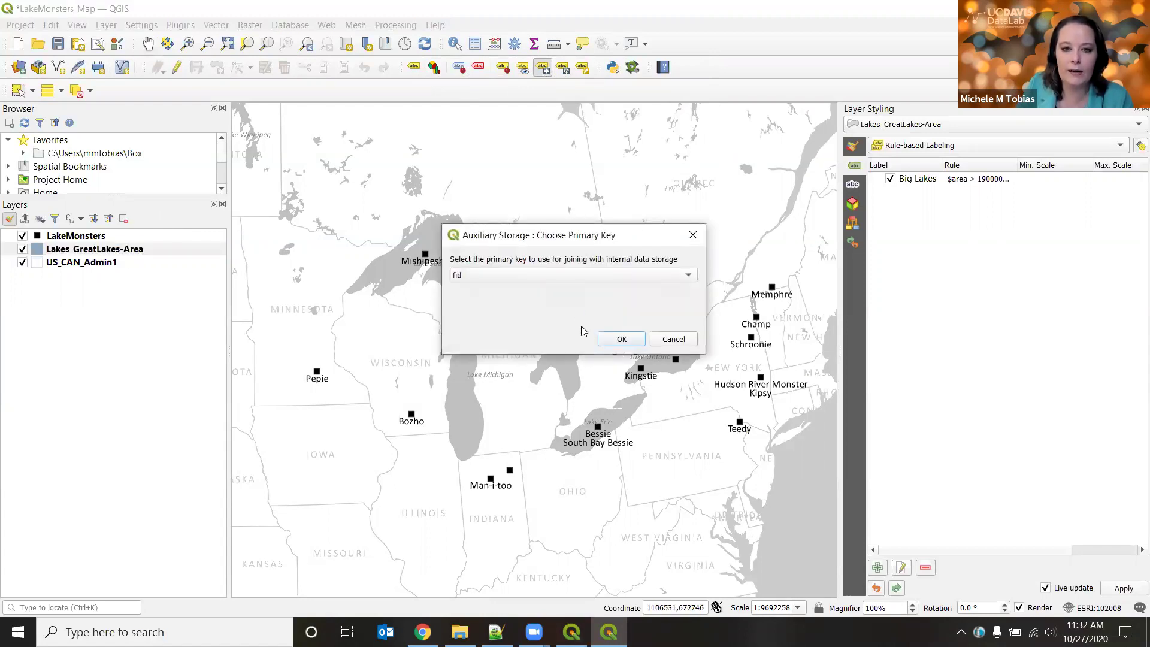
left_click(647, 279)
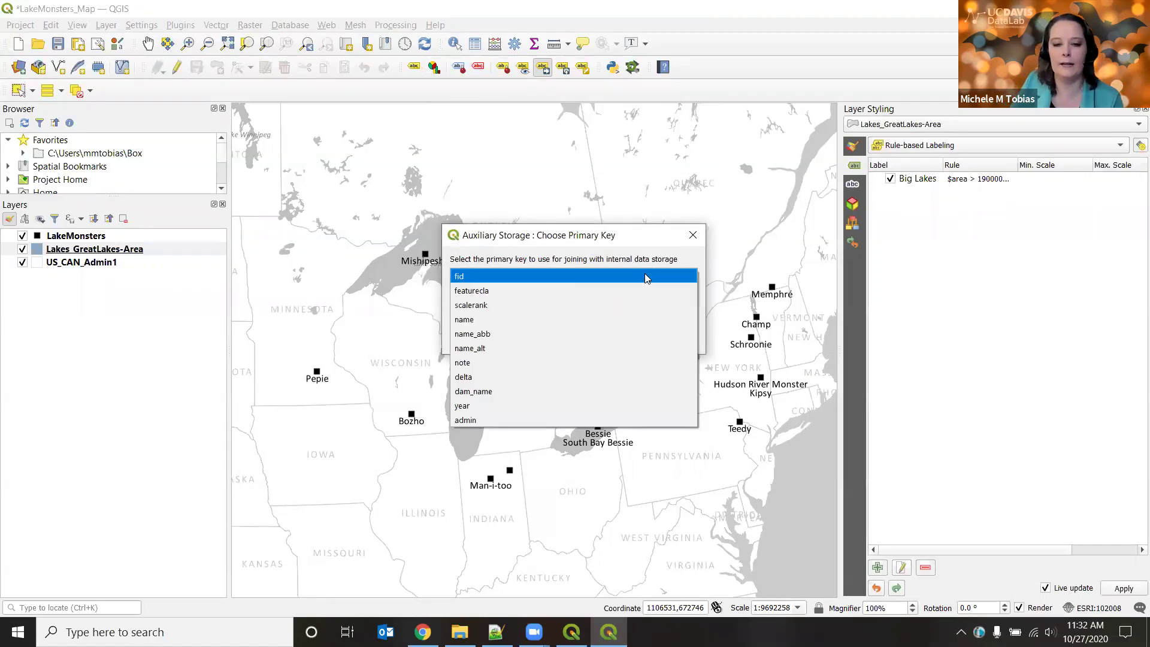
left_click(459, 277)
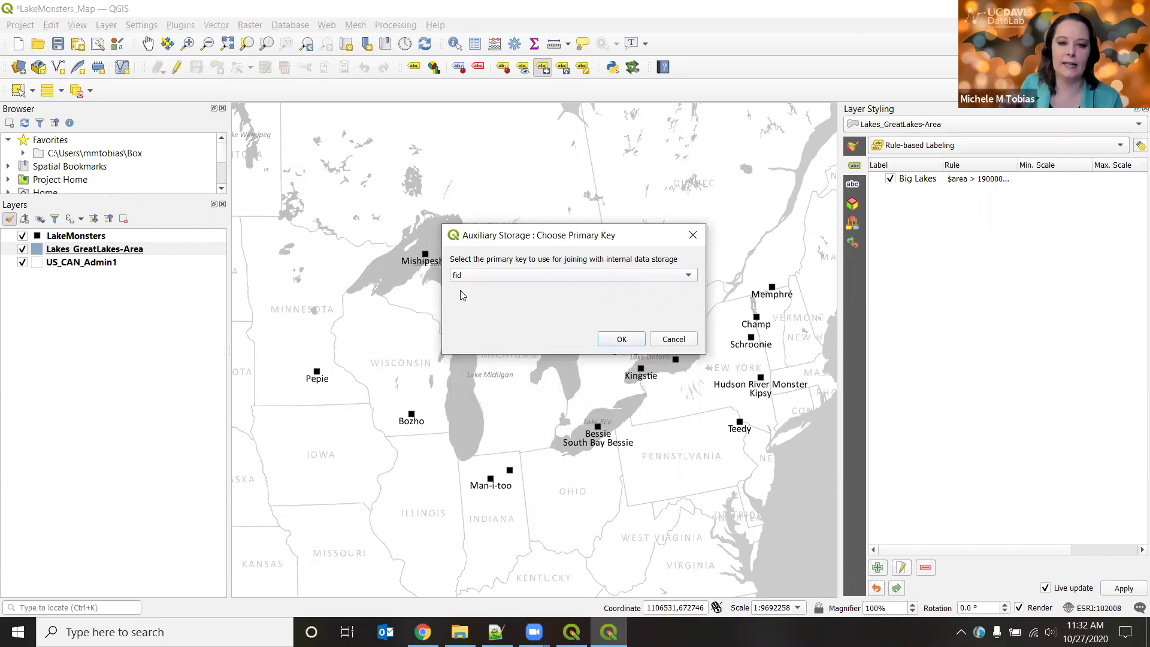
left_click(615, 341)
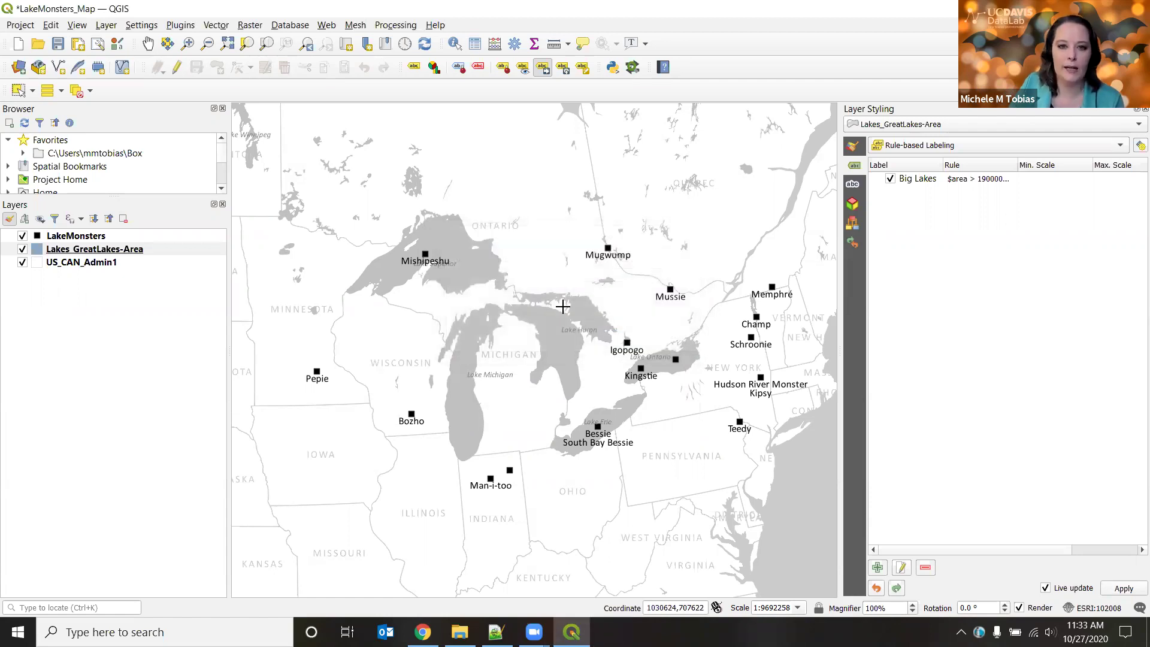
Move the Lake Huron label into the main body of its lake and the Lake Ontario label just below its lake's southern shore
left_click(584, 331)
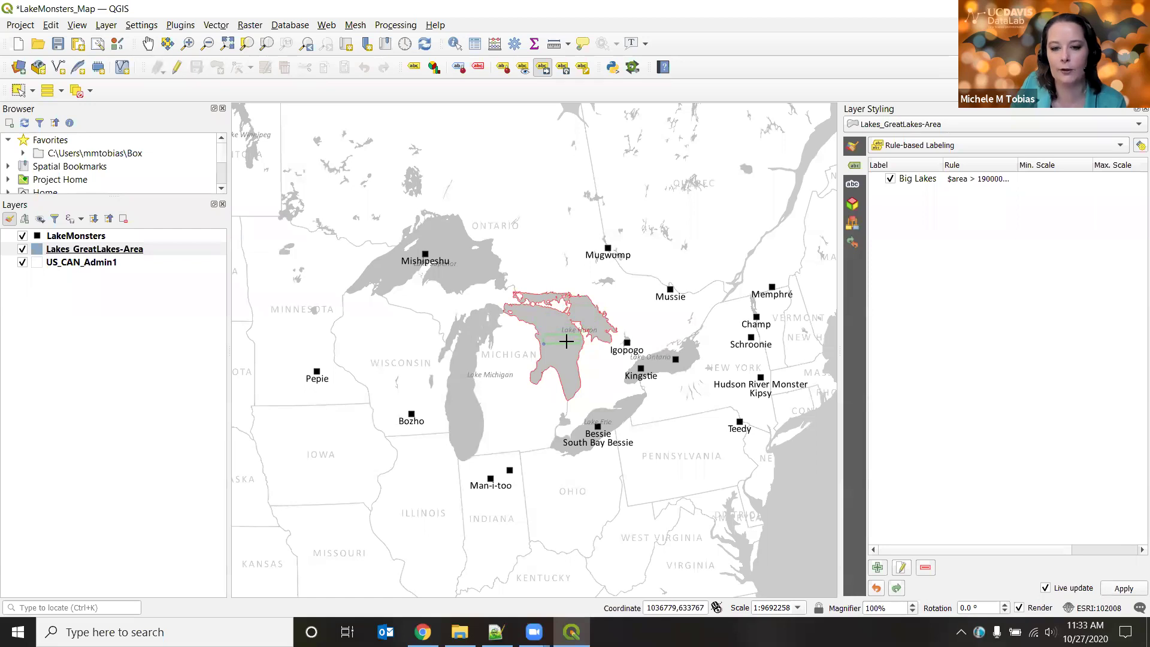
left_click(566, 341)
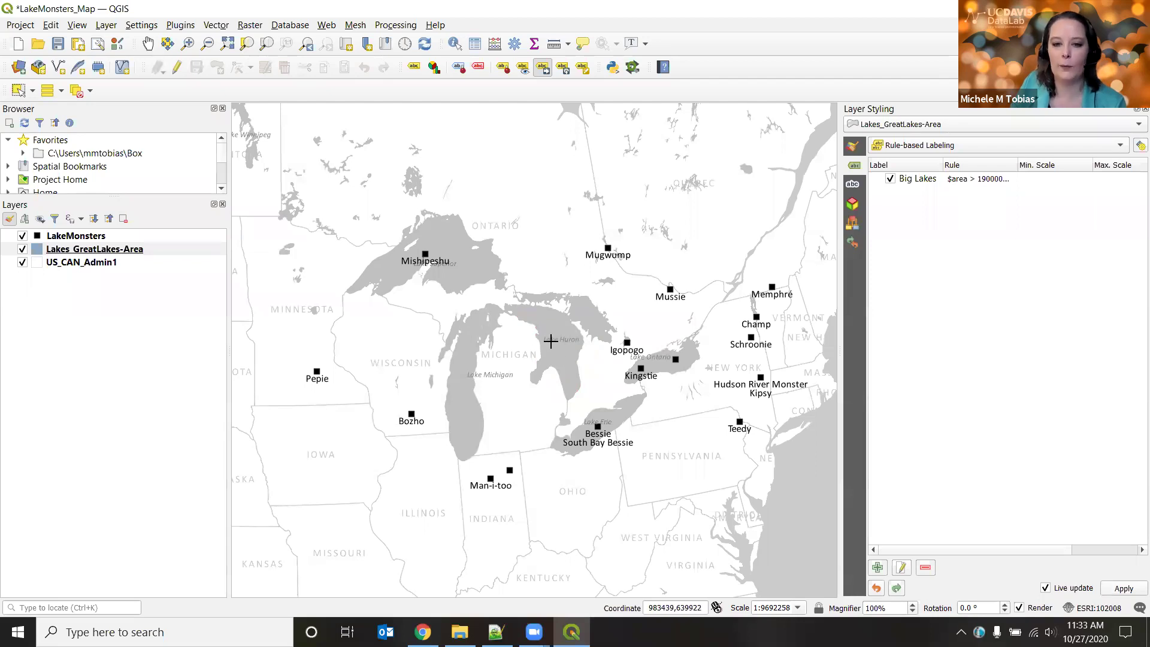
left_click(653, 359)
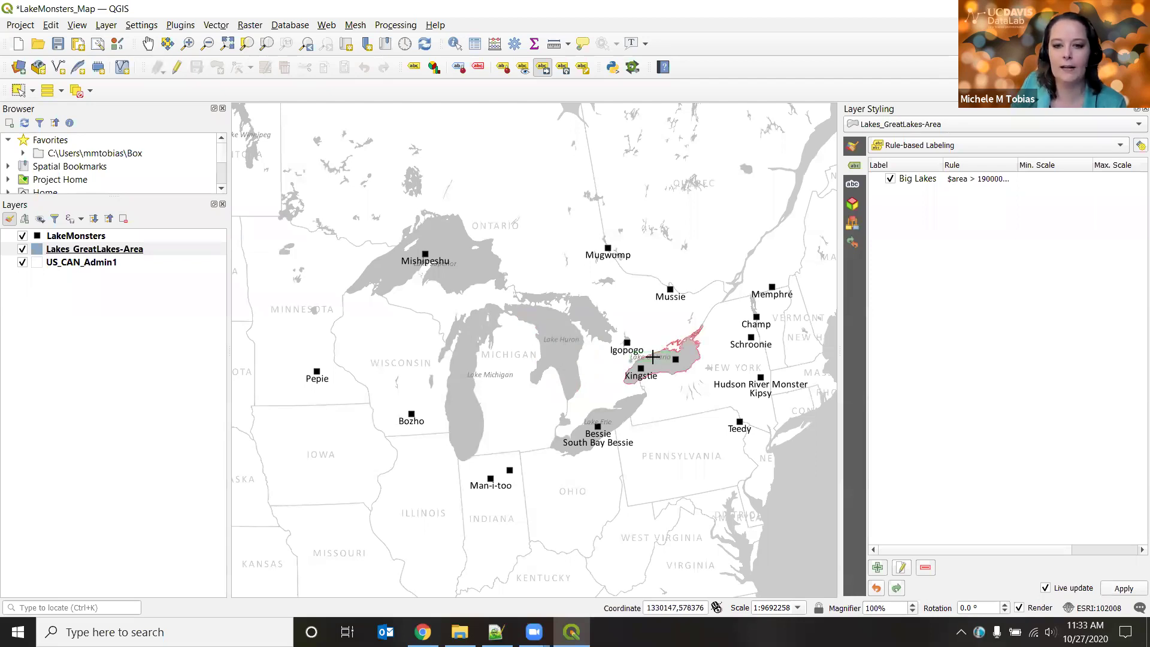
left_click(673, 384)
left_click(667, 380)
left_click(670, 386)
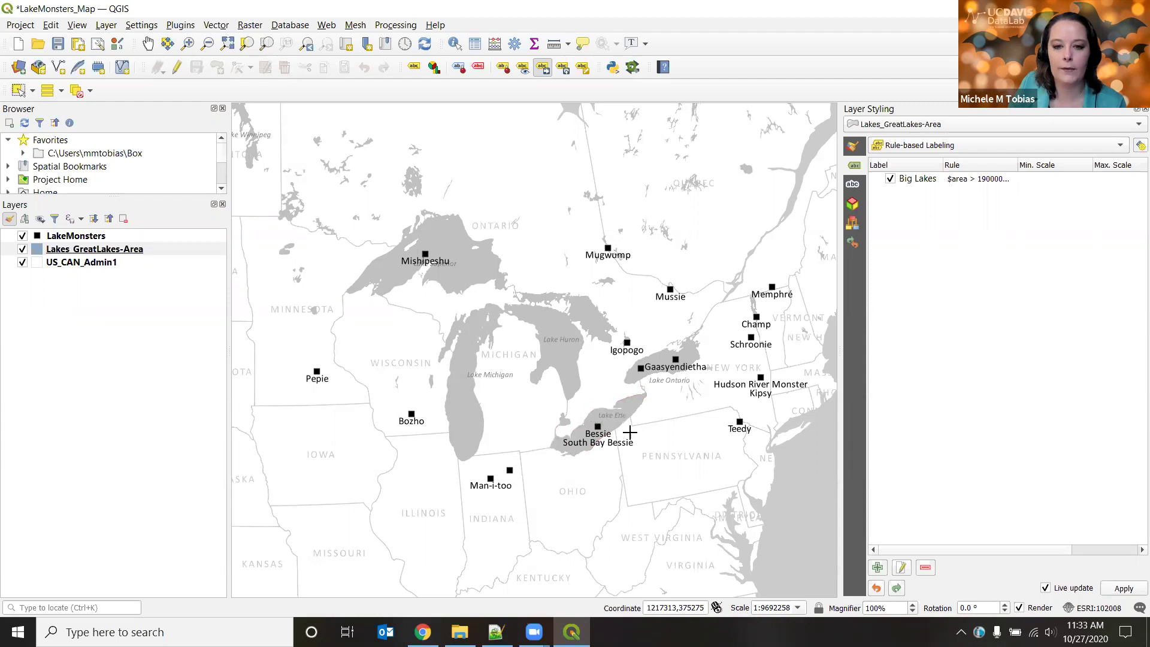
Move the Lake Superior label into the southeastern part of its lake, clear of the Mishipeshu label
left_click(482, 274)
left_click(482, 277)
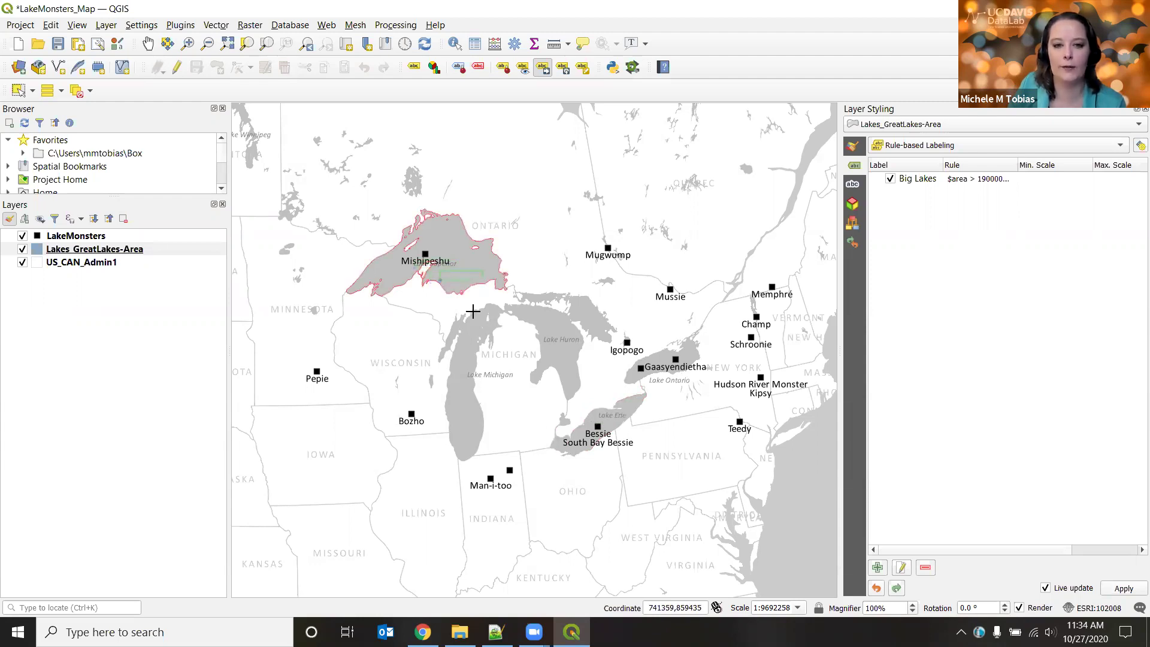
Choose fid as the primary key for the LakeMonsters layer's auxiliary storage and move the Mishipeshu label just east of its point
left_click(100, 240)
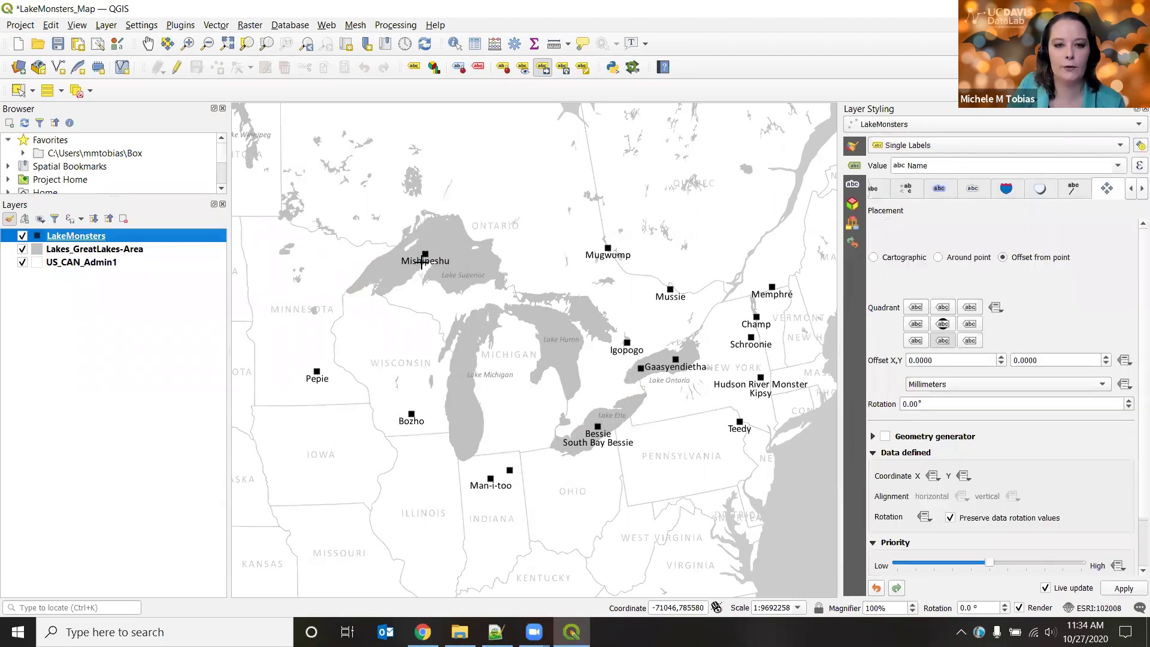
left_click(550, 306)
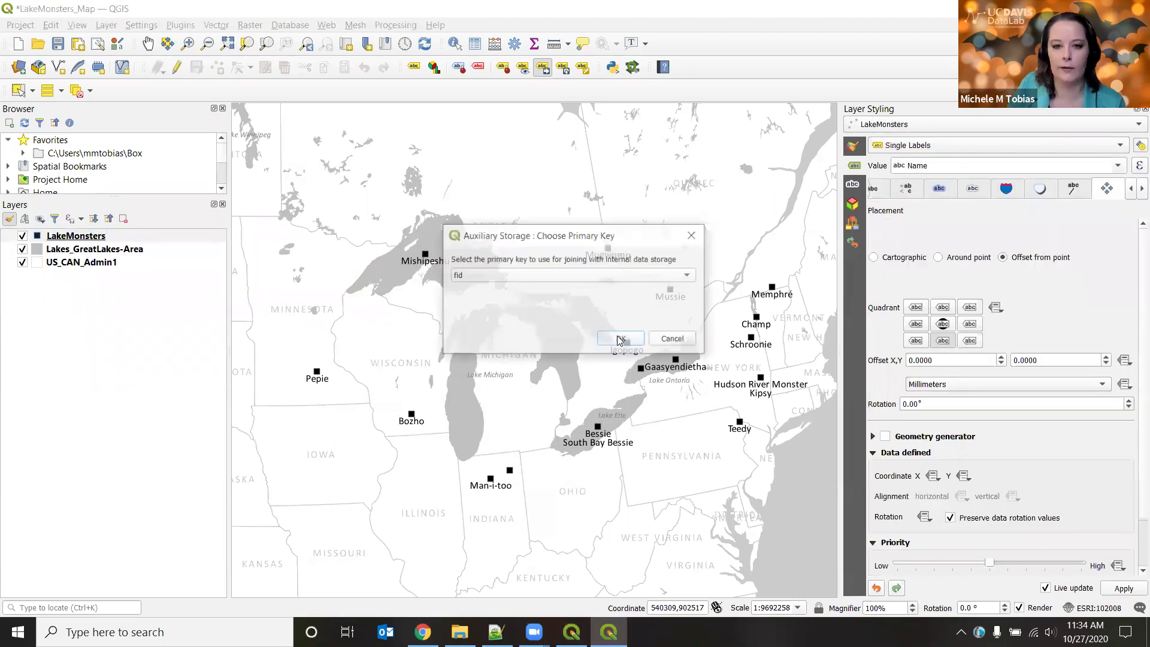
key("Return")
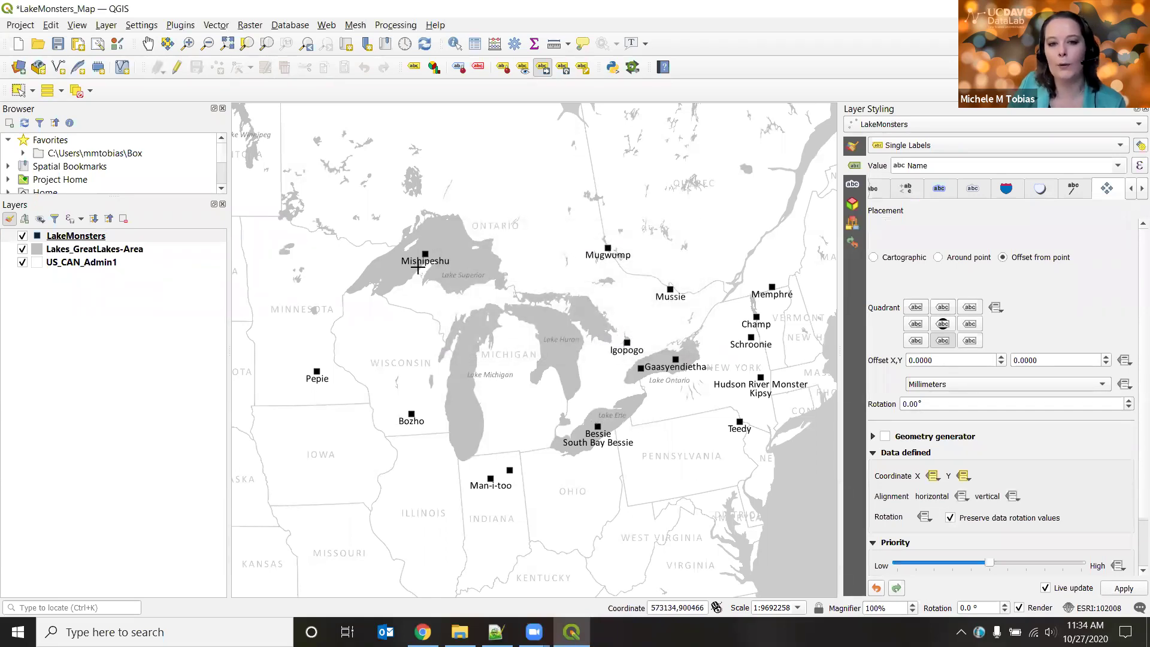
left_click(452, 252)
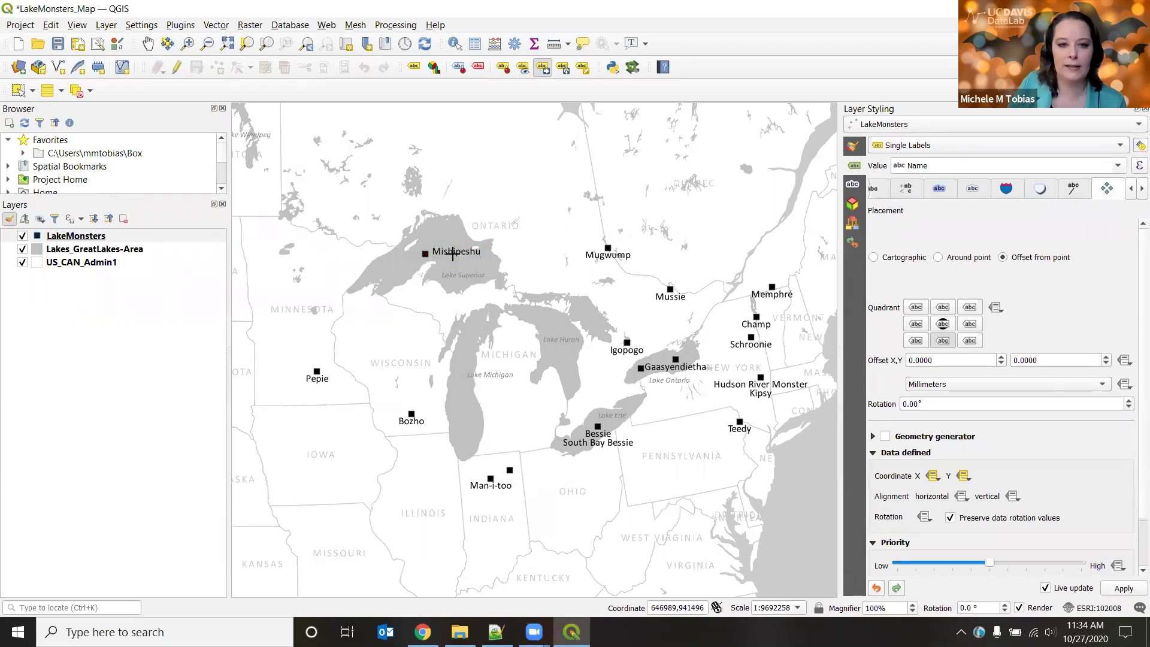
left_click(456, 257)
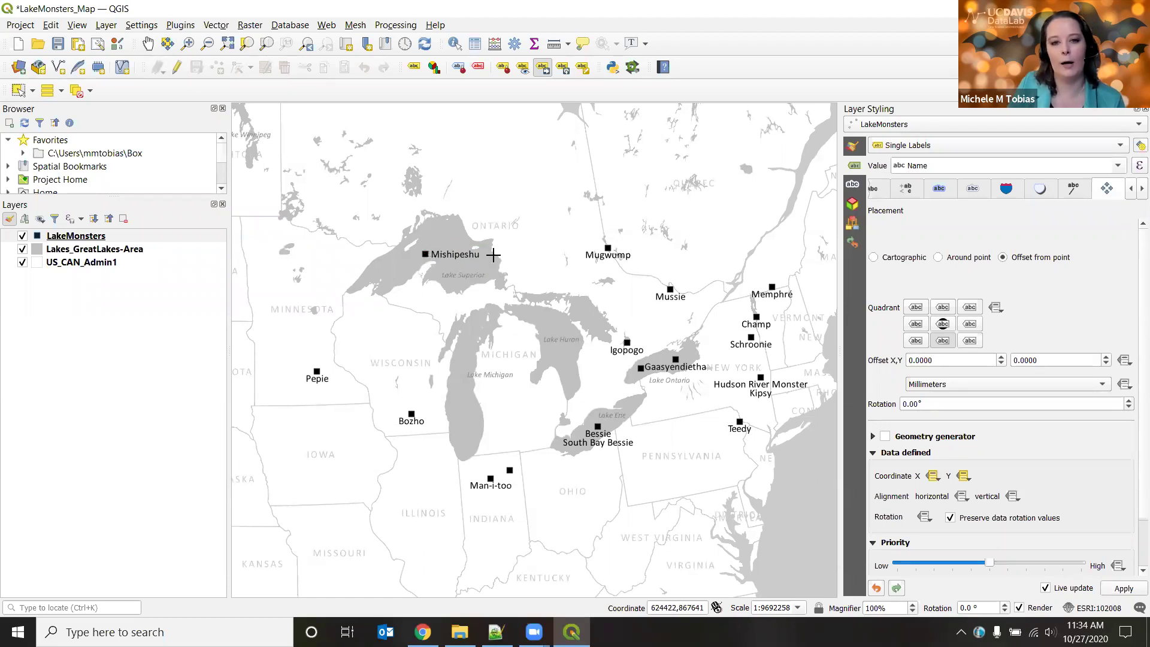
Move the Gaasyendietha label just east of its point, vertically aligned with the marker
left_click(684, 367)
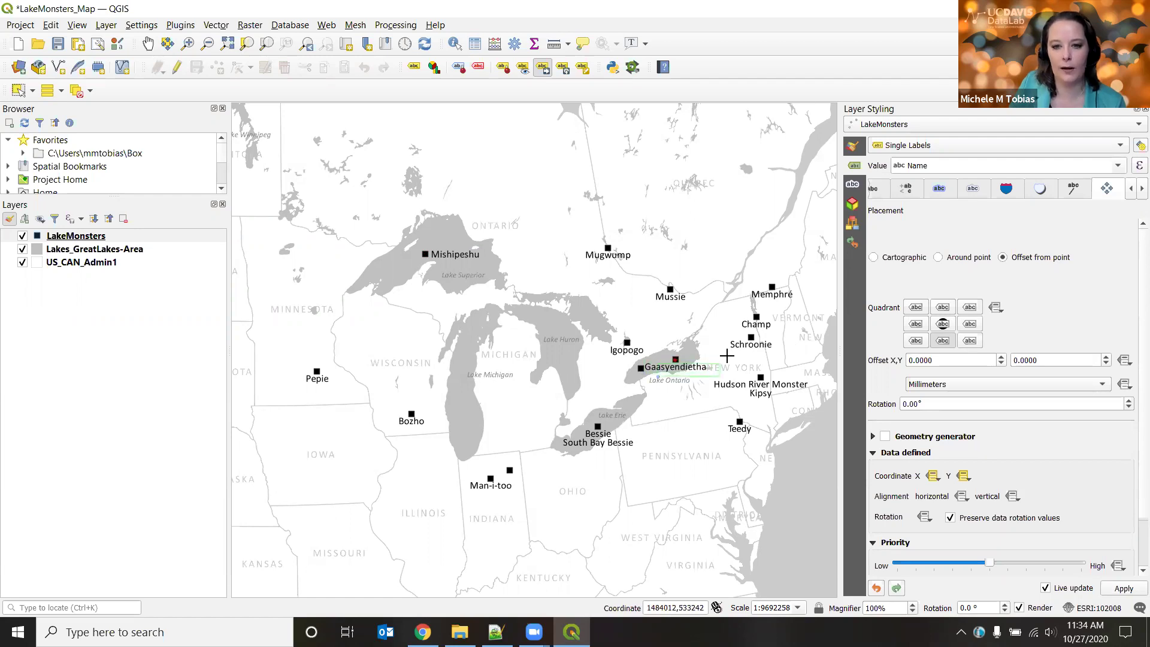
left_click(722, 357)
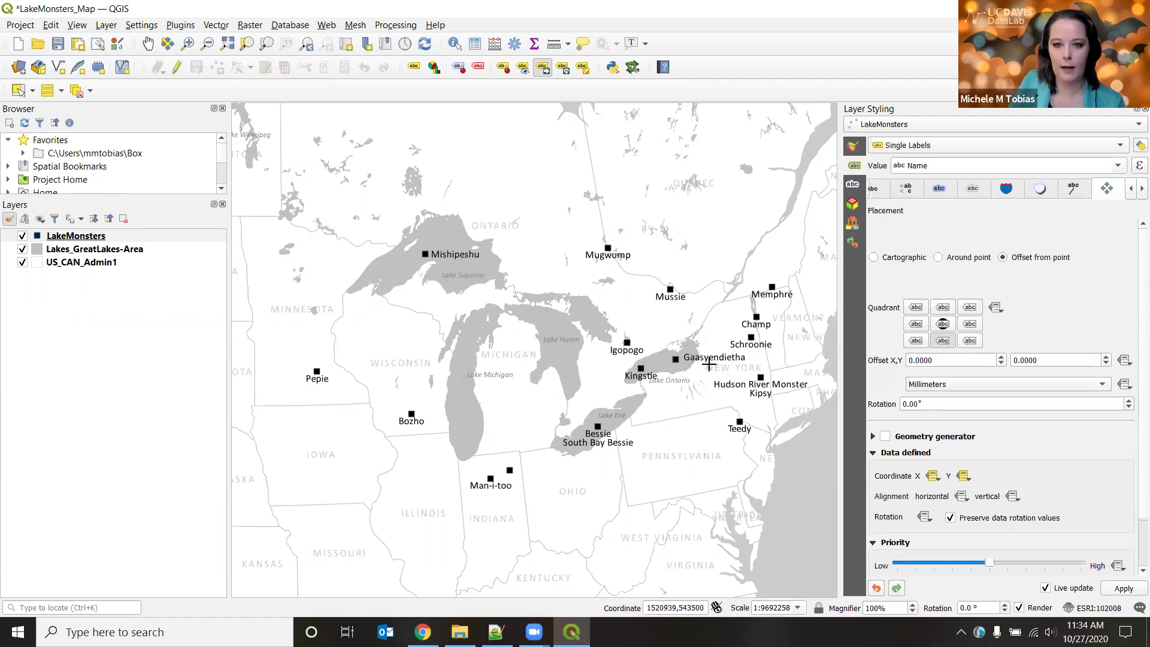
left_click(711, 355)
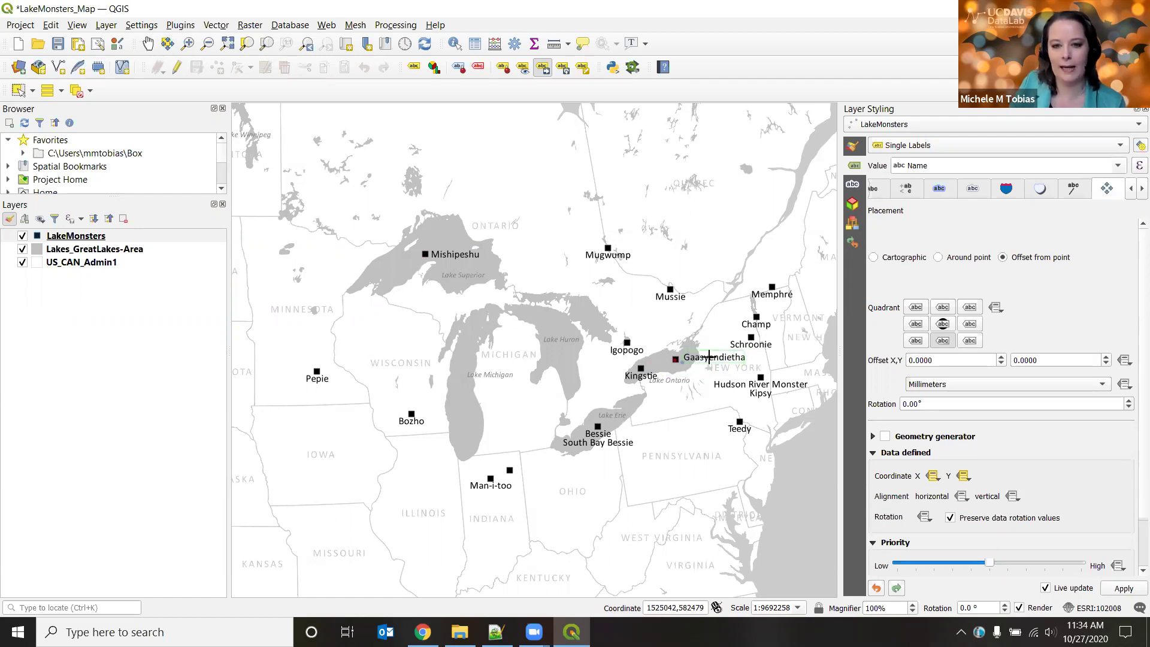
left_click(710, 357)
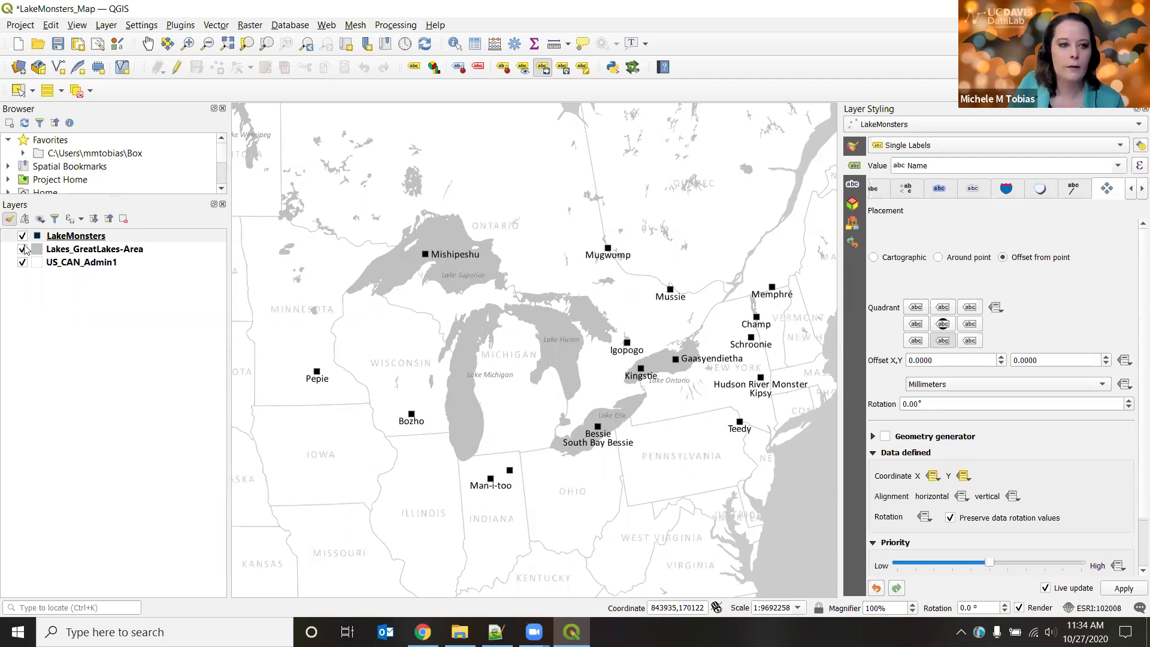
Show all LakeMonsters labels, including colliding ones, and move the Beast of 'Busco / Oscar the Turtle label east of its point
left_click(83, 237)
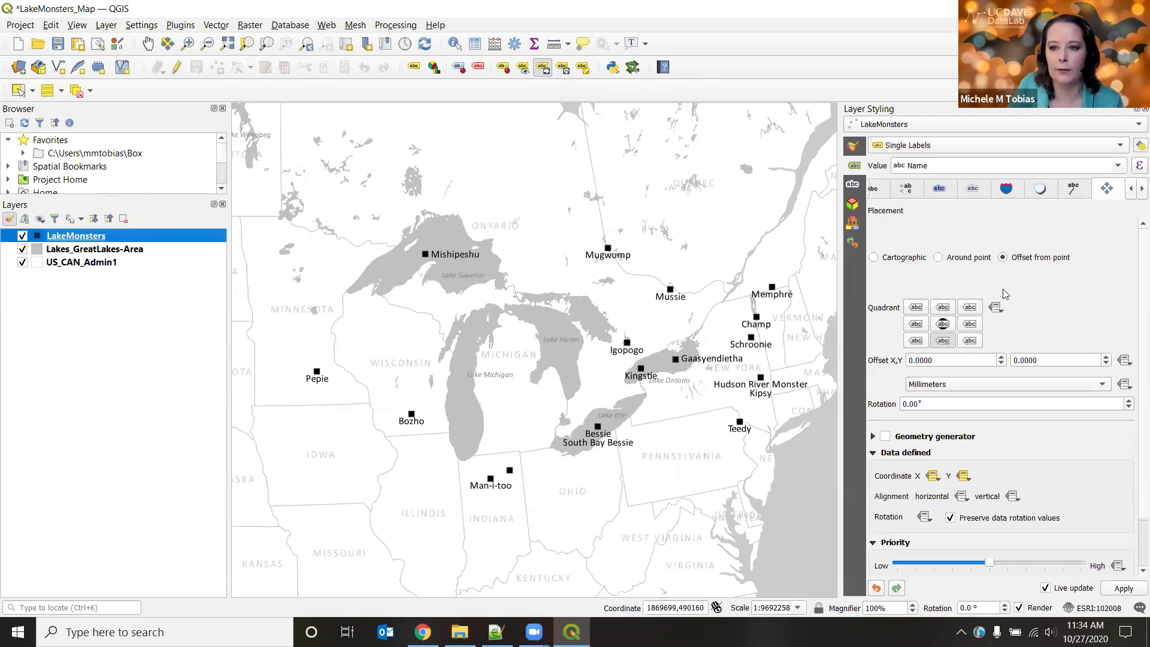
left_click(1133, 191)
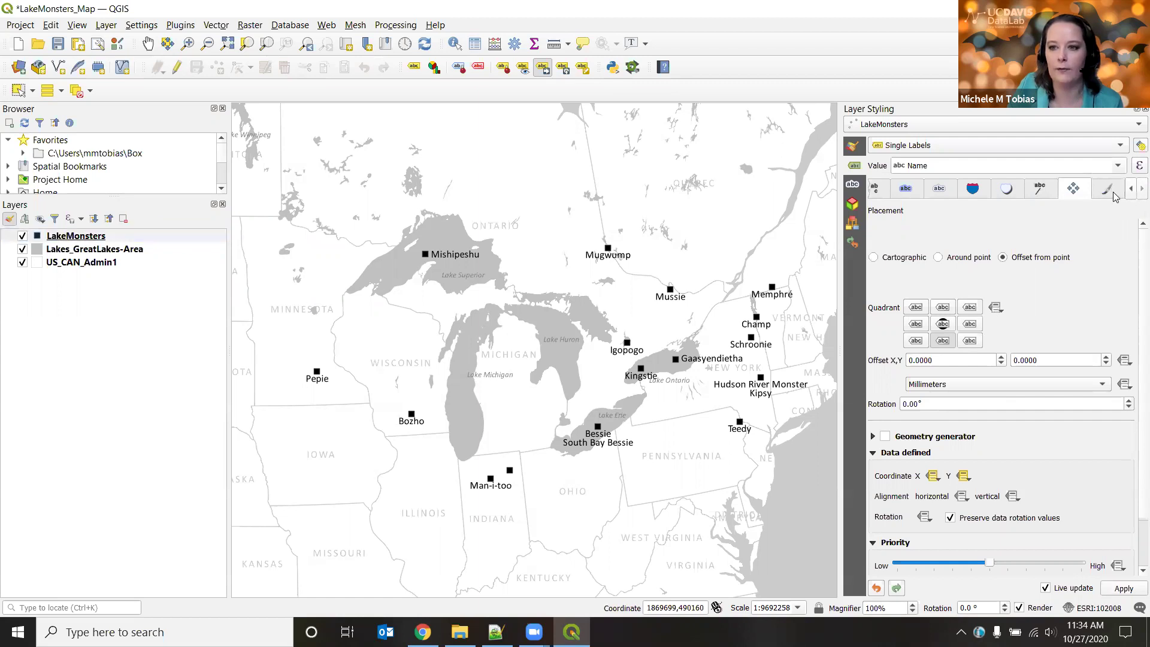
left_click(1108, 189)
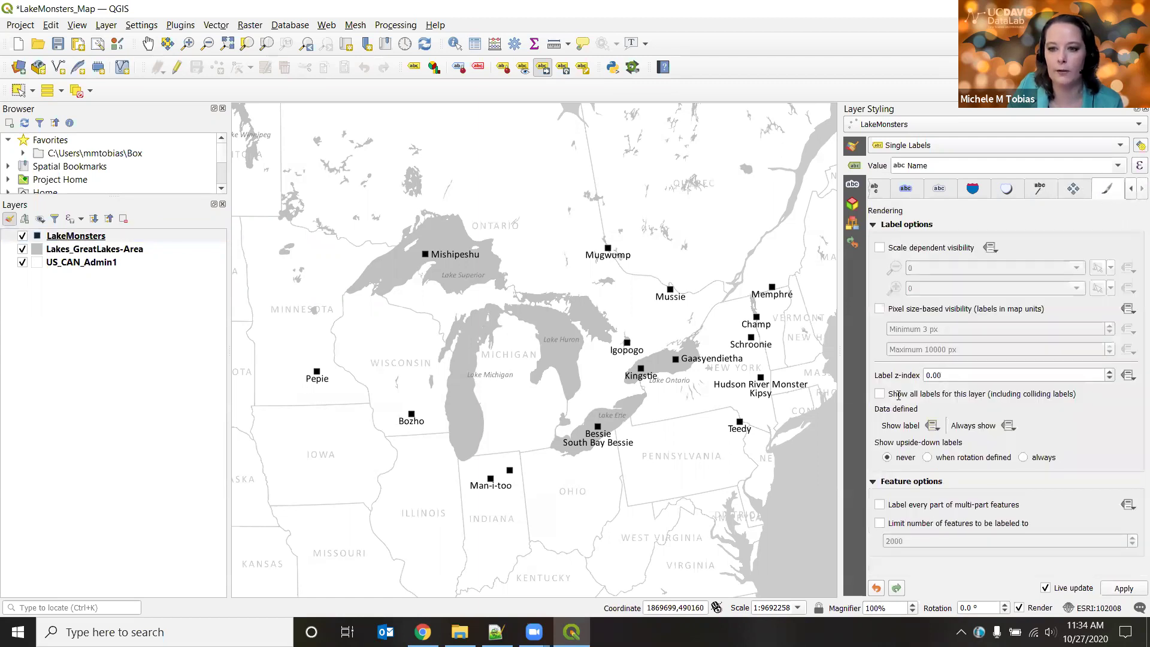
left_click(880, 393)
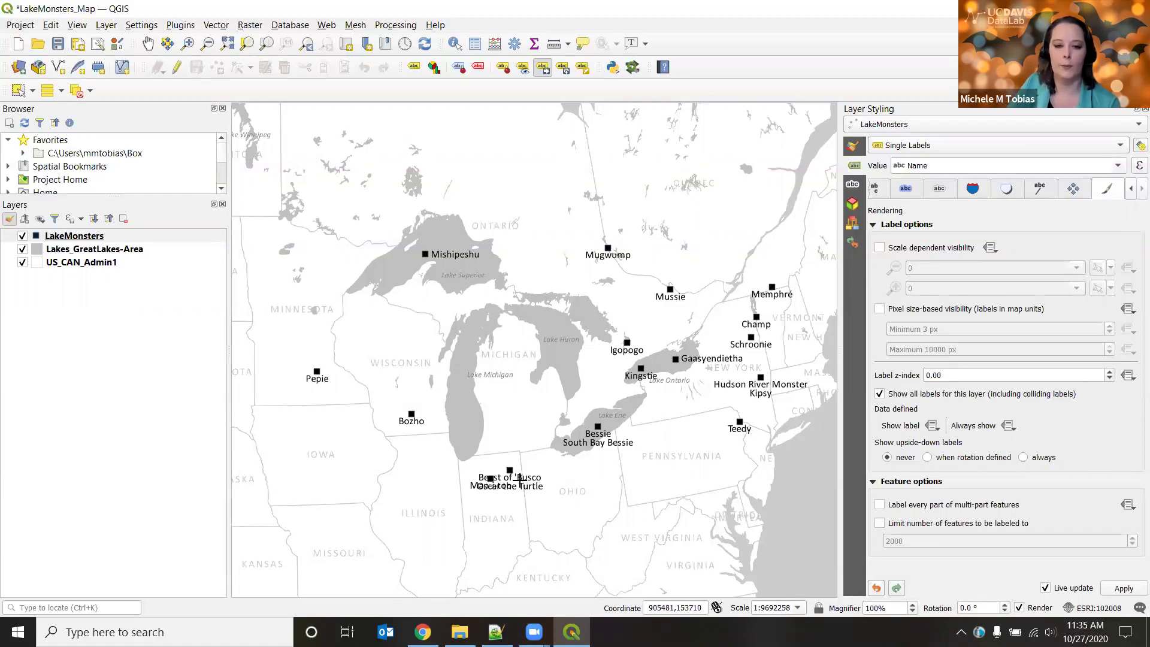
left_click_drag(561, 475, 559, 475)
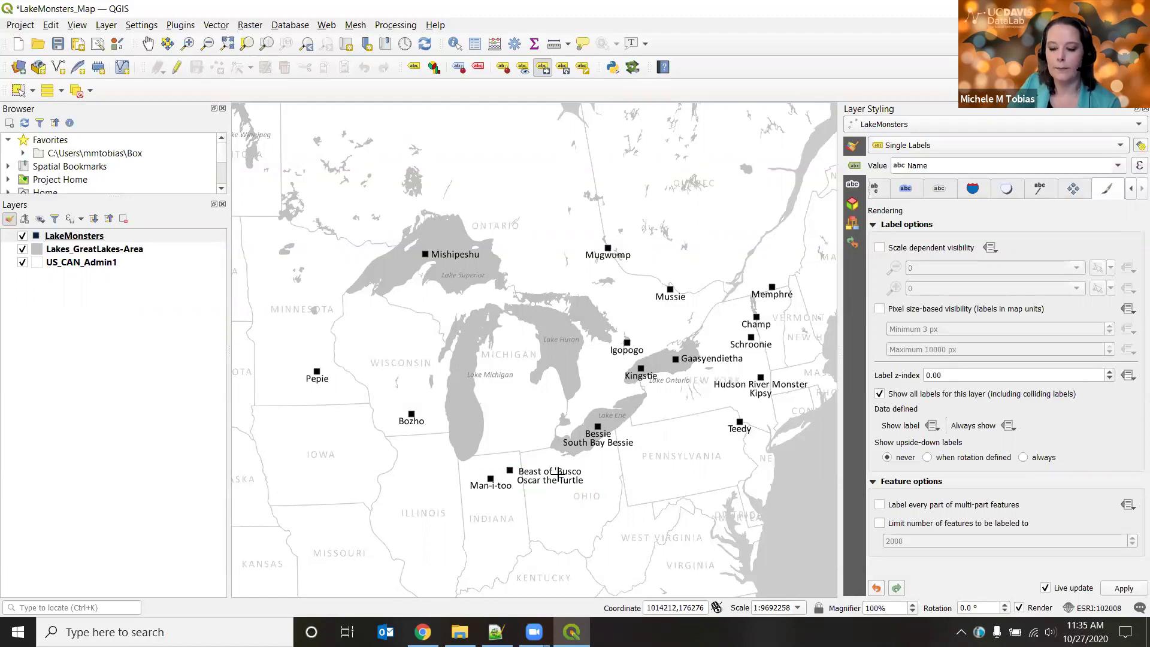
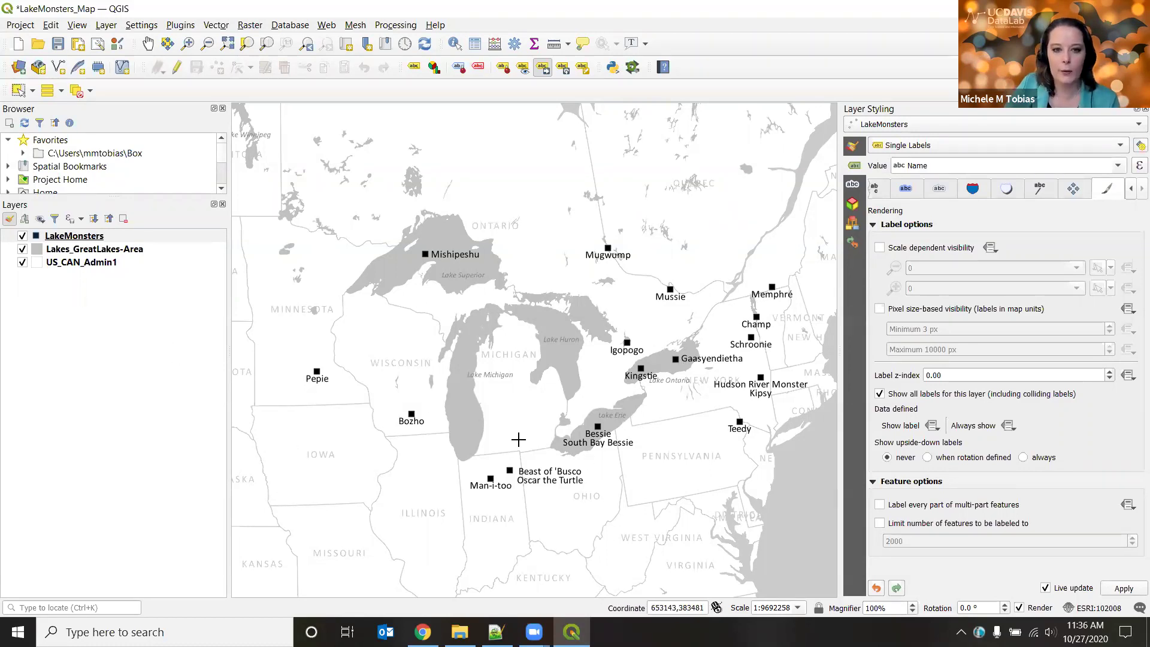
On the Lakes_GreatLakes-Area layer, move the Lake Michigan label down to the southern part of its lake
left_click(87, 268)
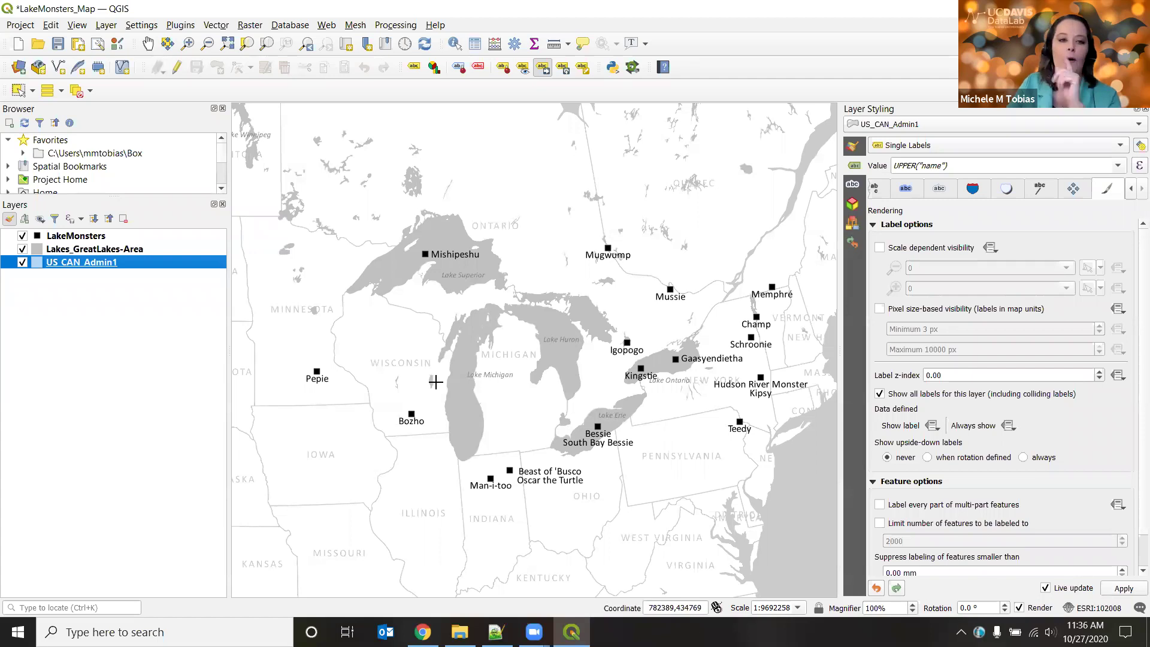
key("Up")
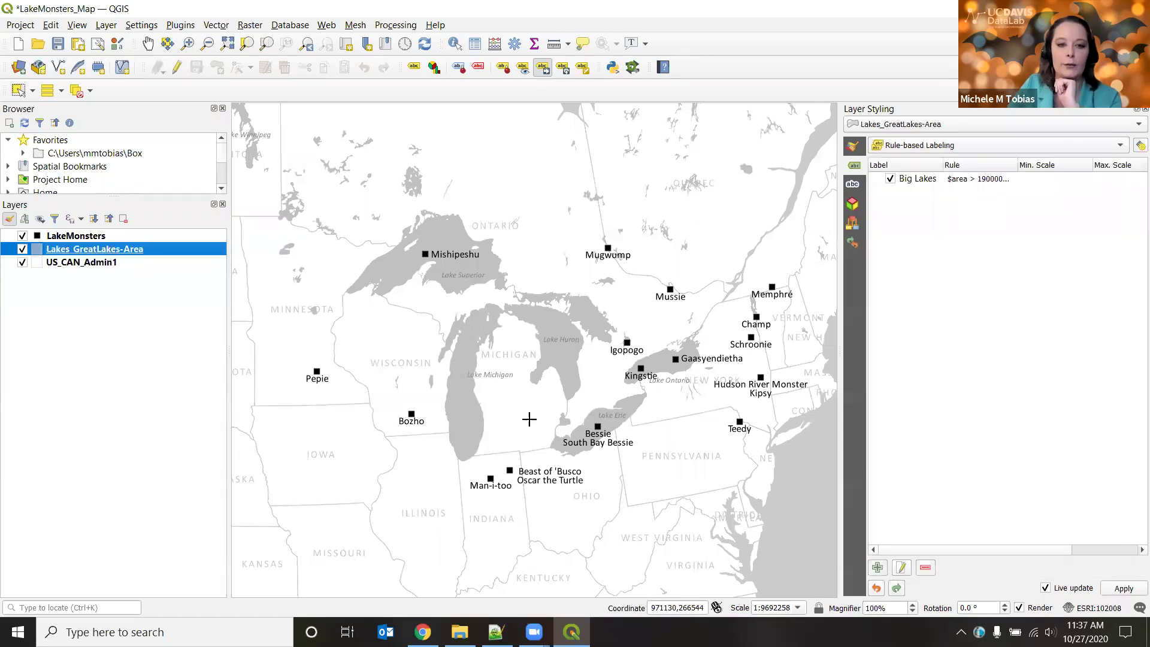
left_click(495, 376)
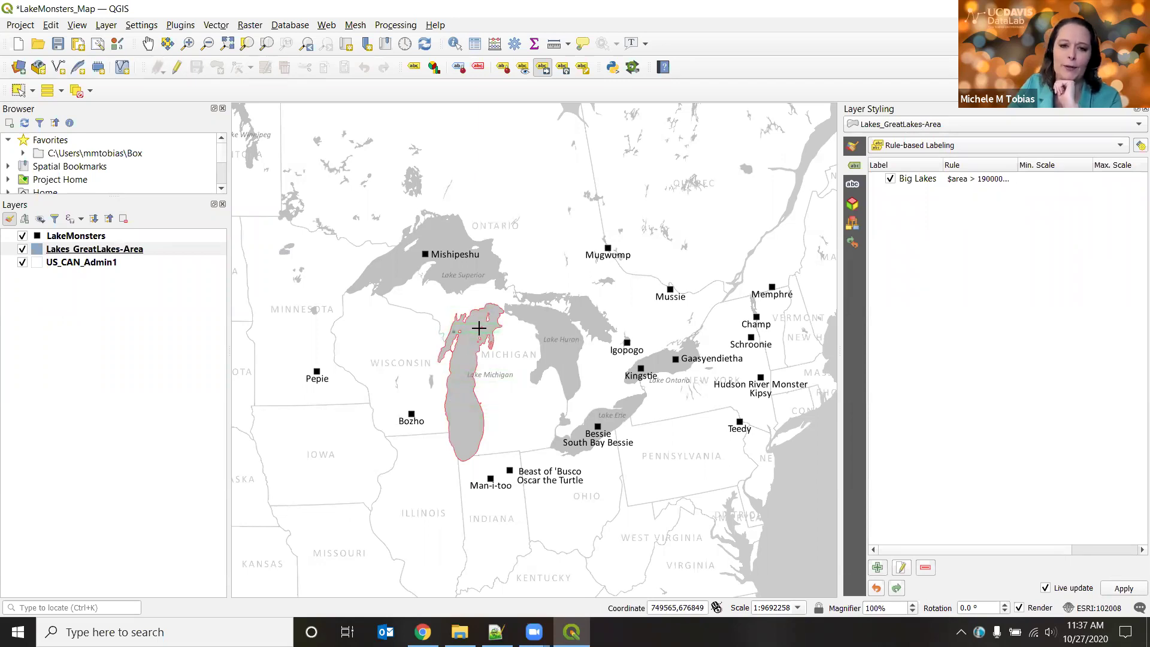
left_click(492, 424)
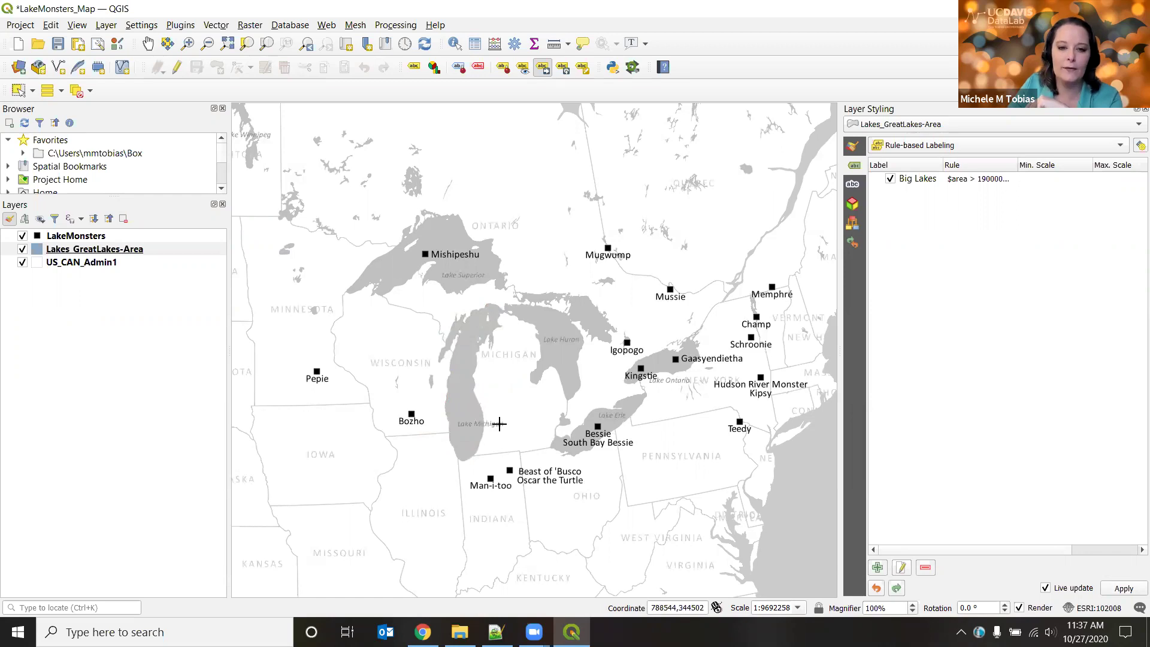
Rotate the Lake Michigan label to run vertically and center it inside the lake
left_click(564, 70)
left_click_drag(497, 424, 451, 374)
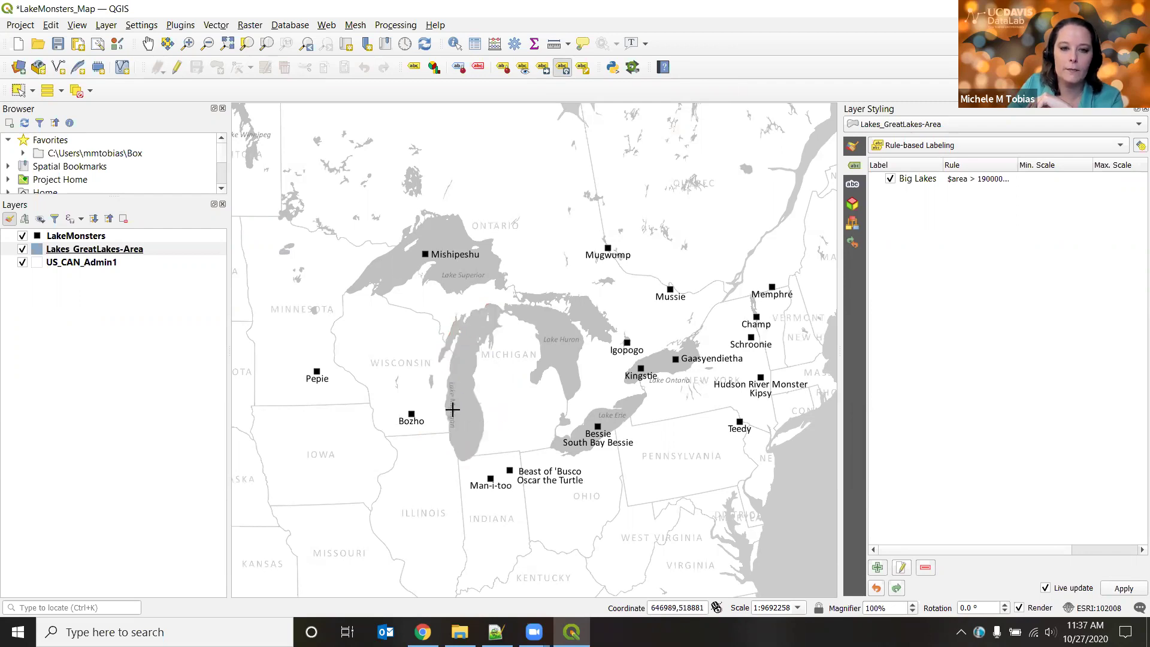
left_click(543, 69)
left_click_drag(451, 407, 459, 408)
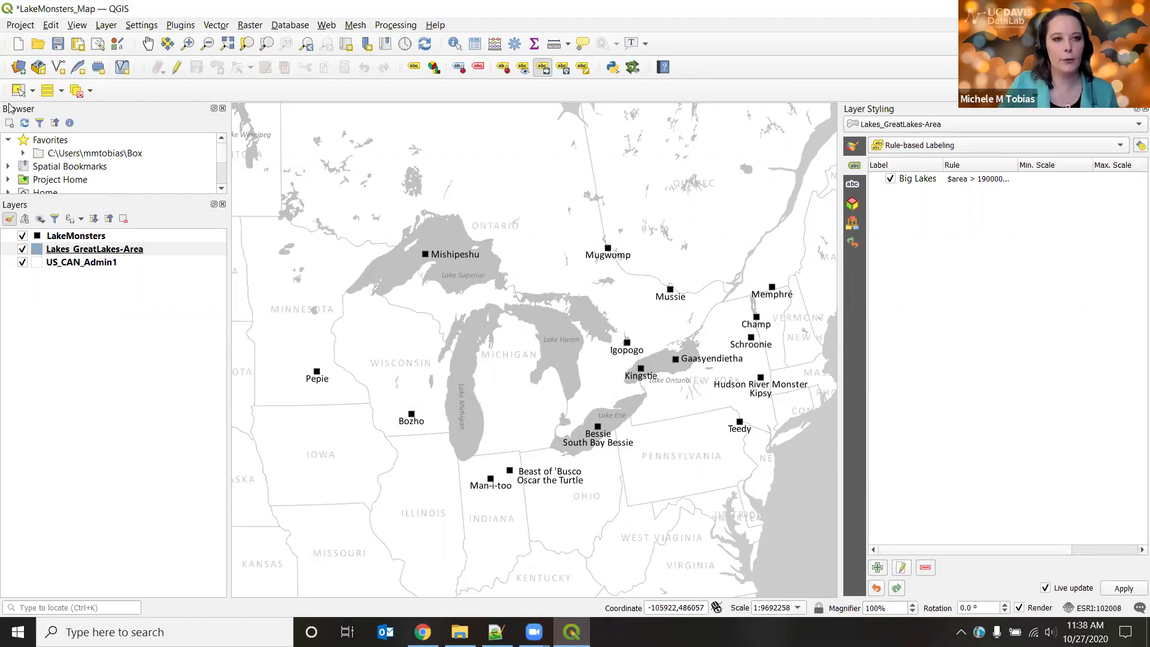
Save the project and open the existing Nature Specs print layout
left_click(58, 43)
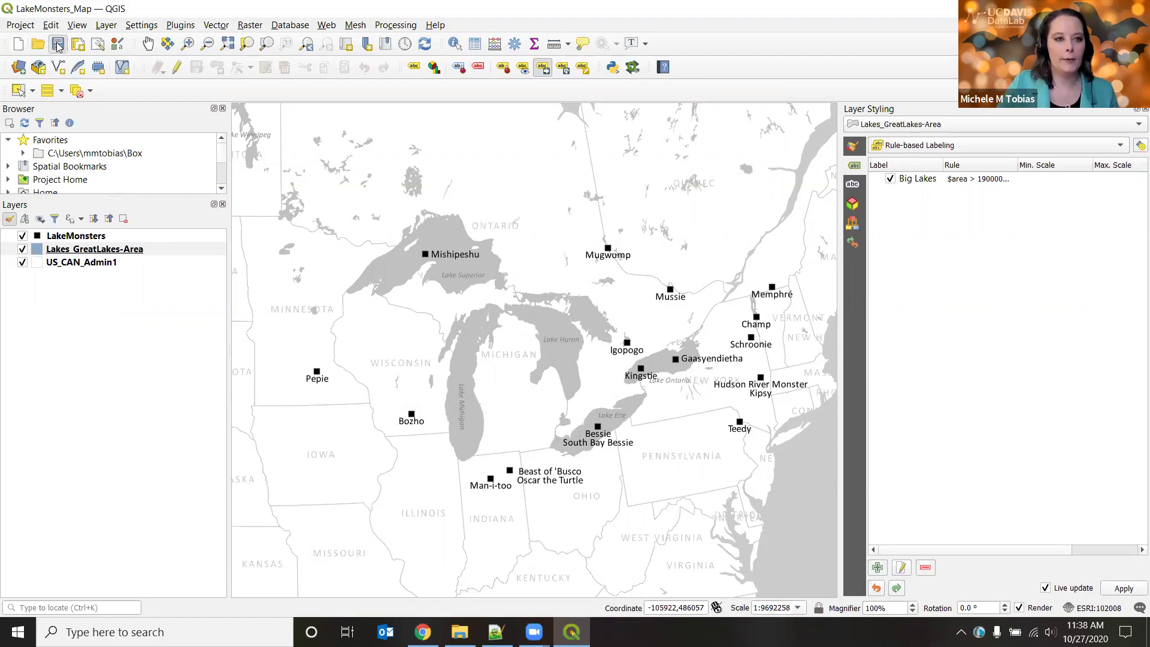
left_click(20, 25)
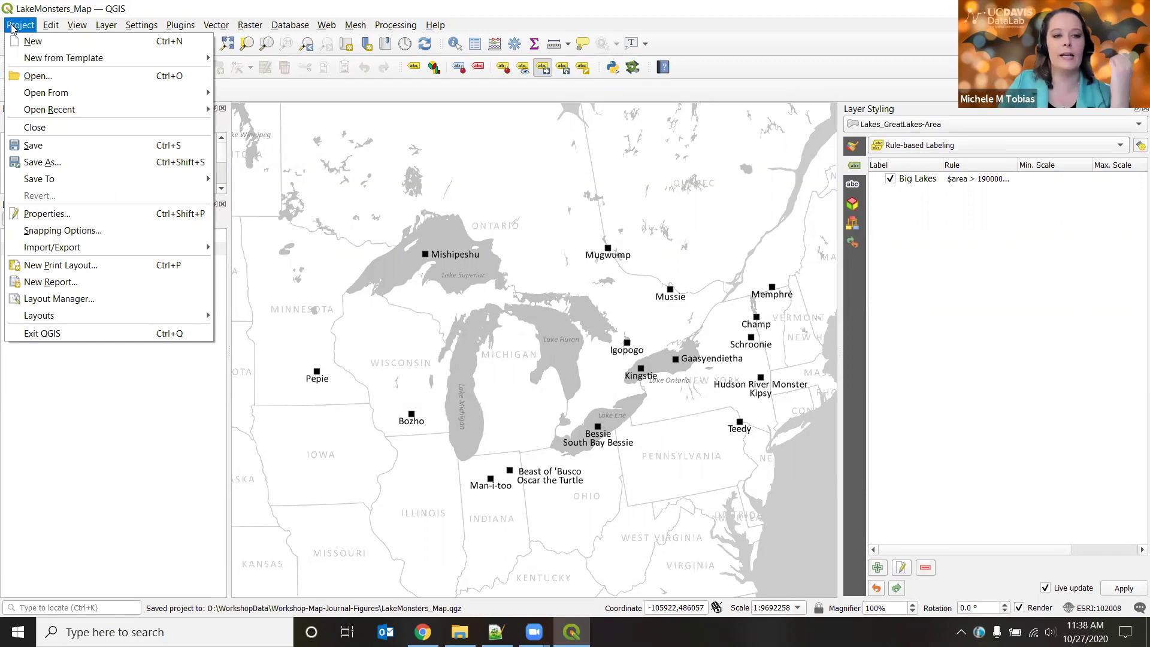
mouse_move(77, 314)
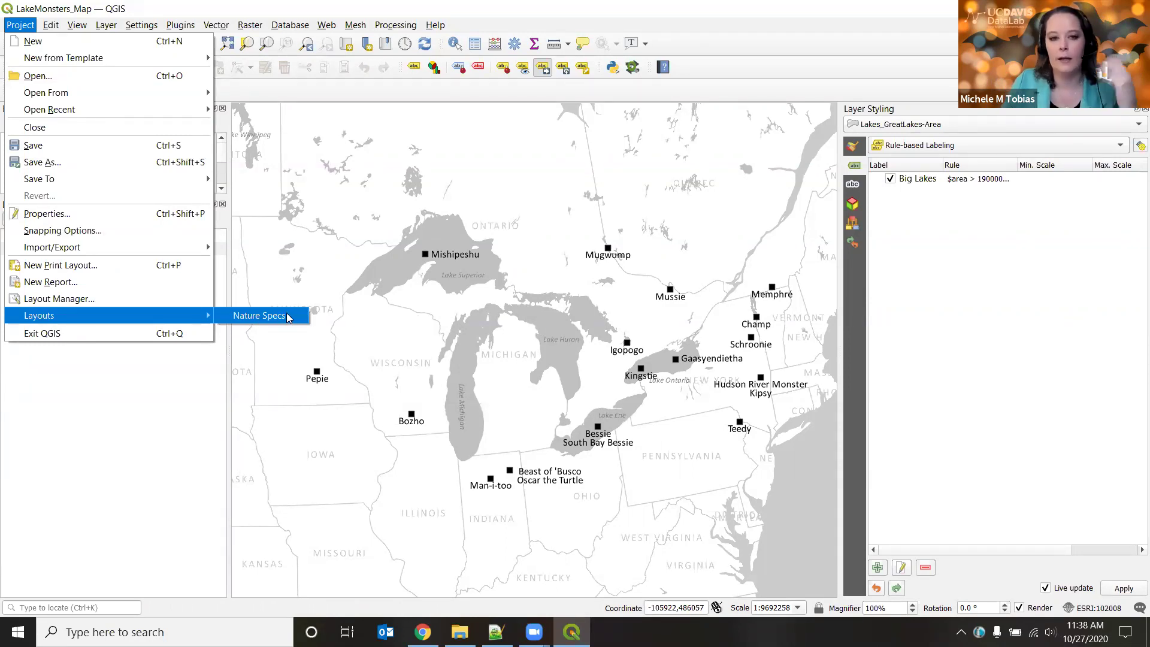
left_click(259, 316)
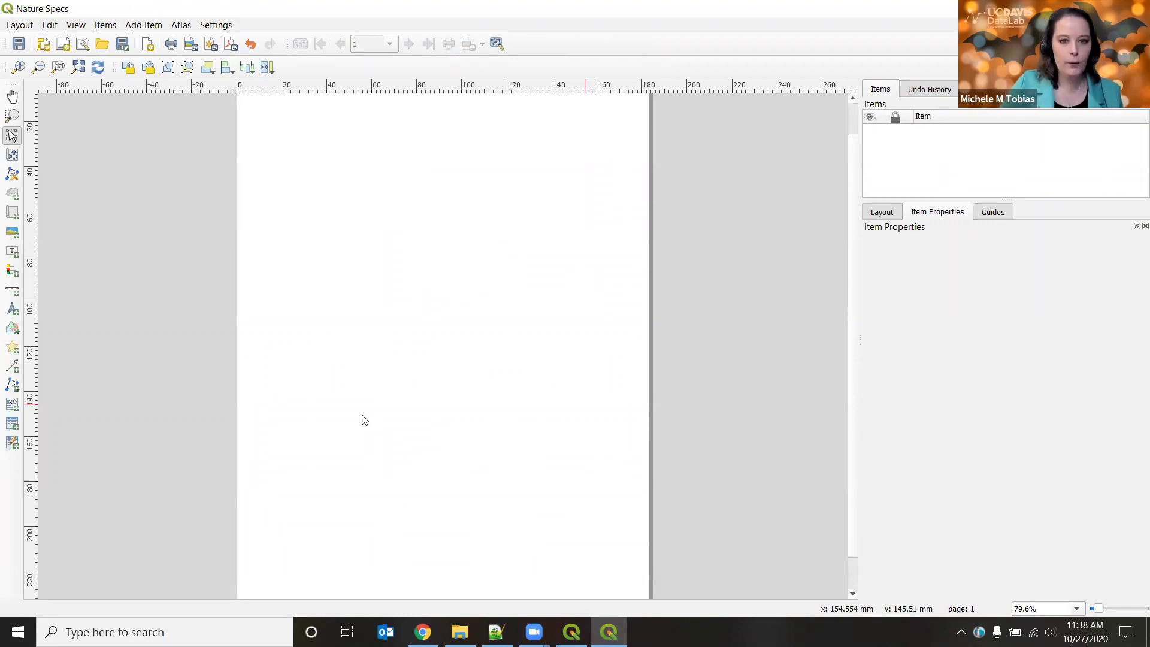
Add a map to the layout that covers the entire page
scroll(390, 270, "up", 1)
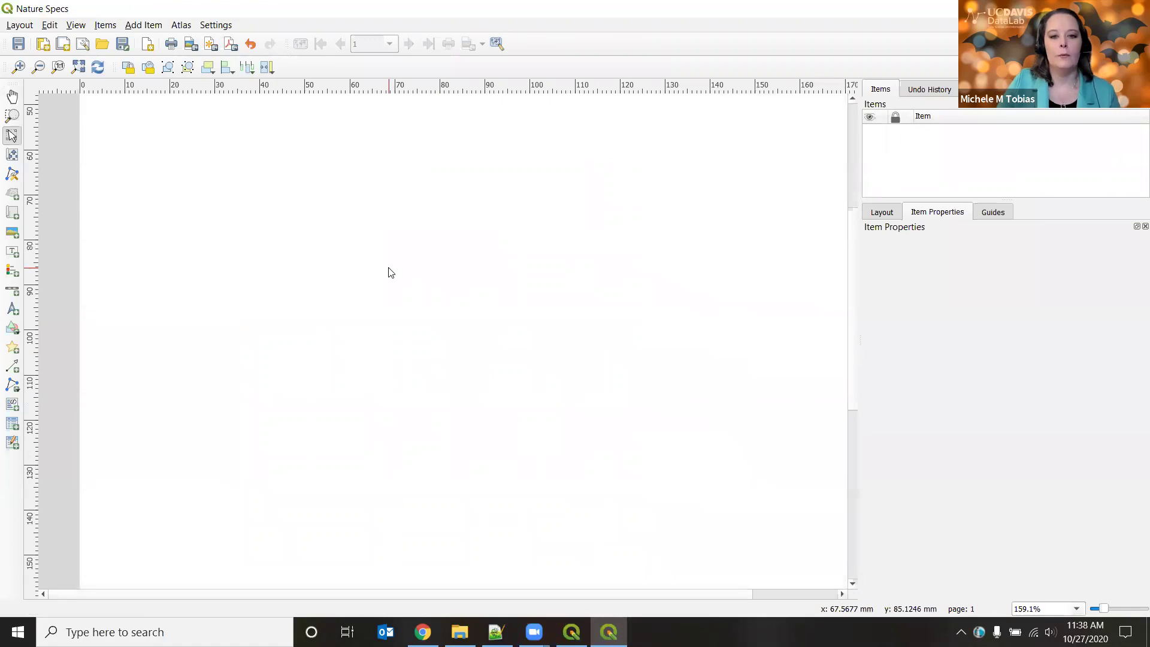
scroll(389, 269, "down", 2)
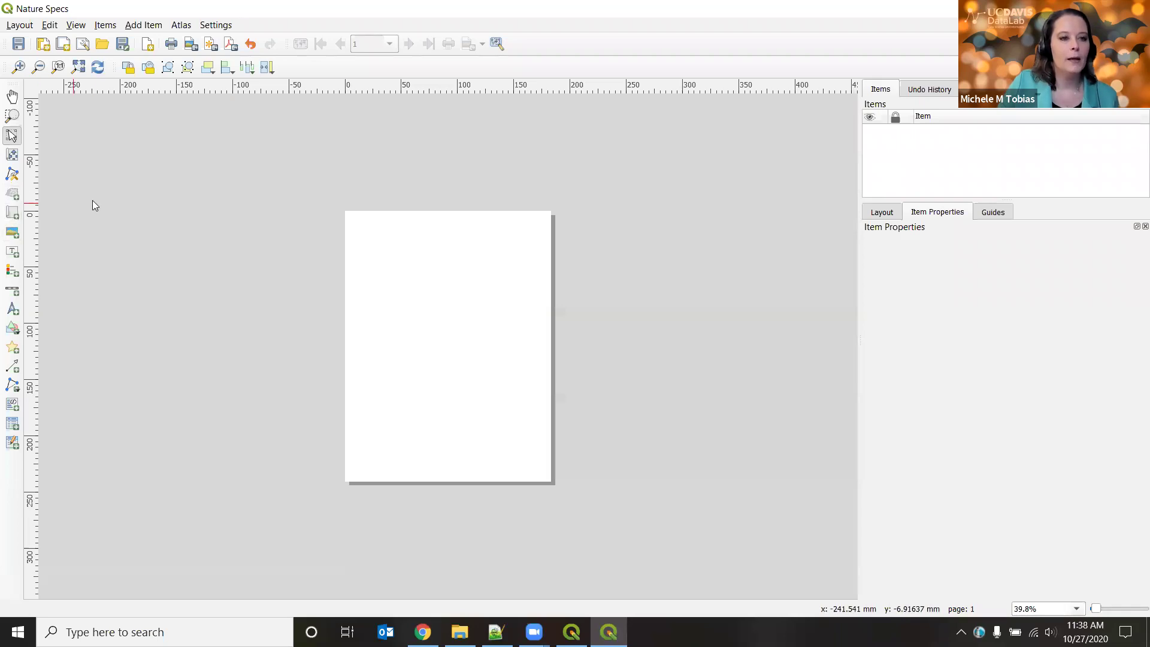
left_click(8, 215)
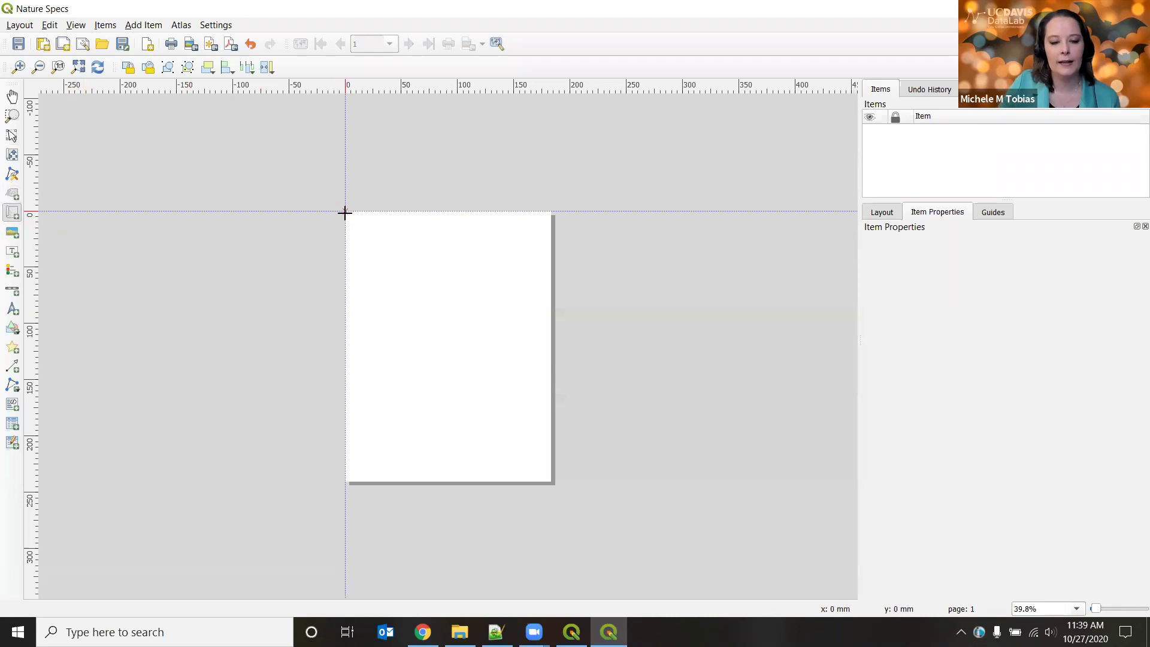
left_click_drag(345, 211, 554, 480)
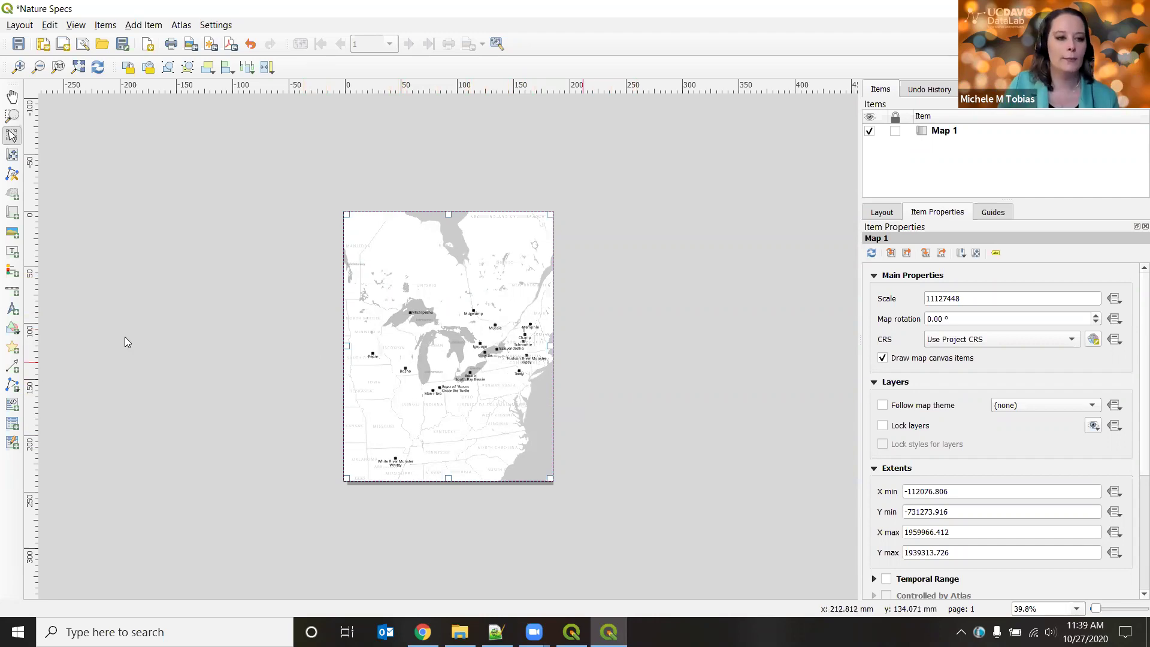
Shift the map's content upward within its frame and set the map scale to 9000000
left_click(13, 155)
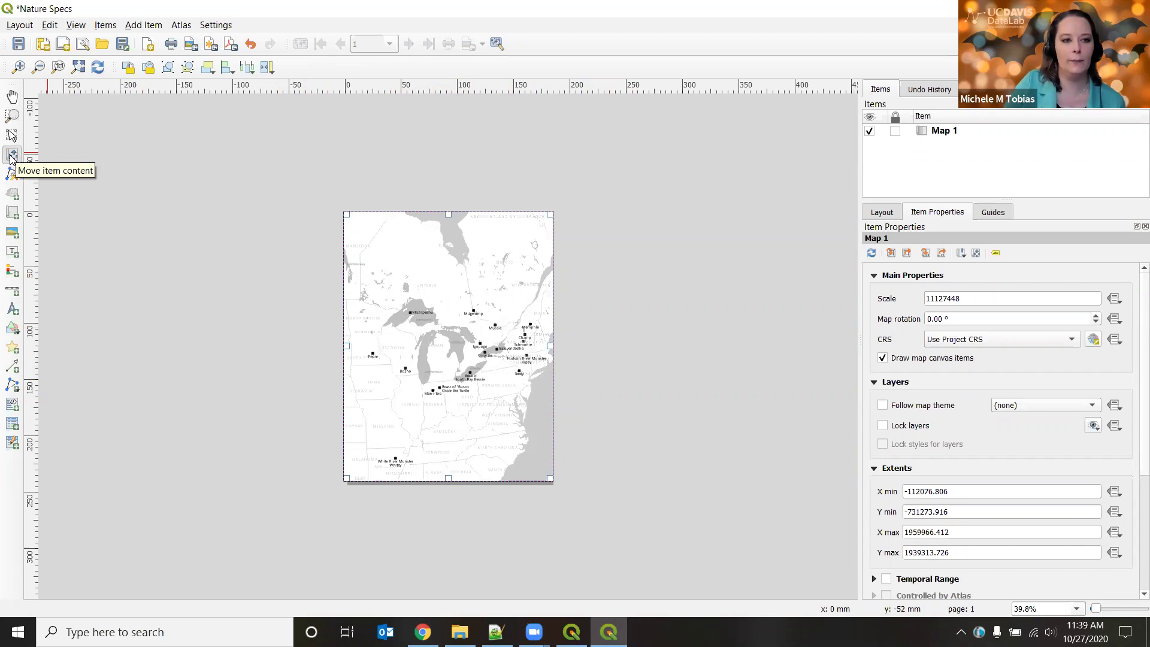
left_click_drag(443, 367, 437, 290)
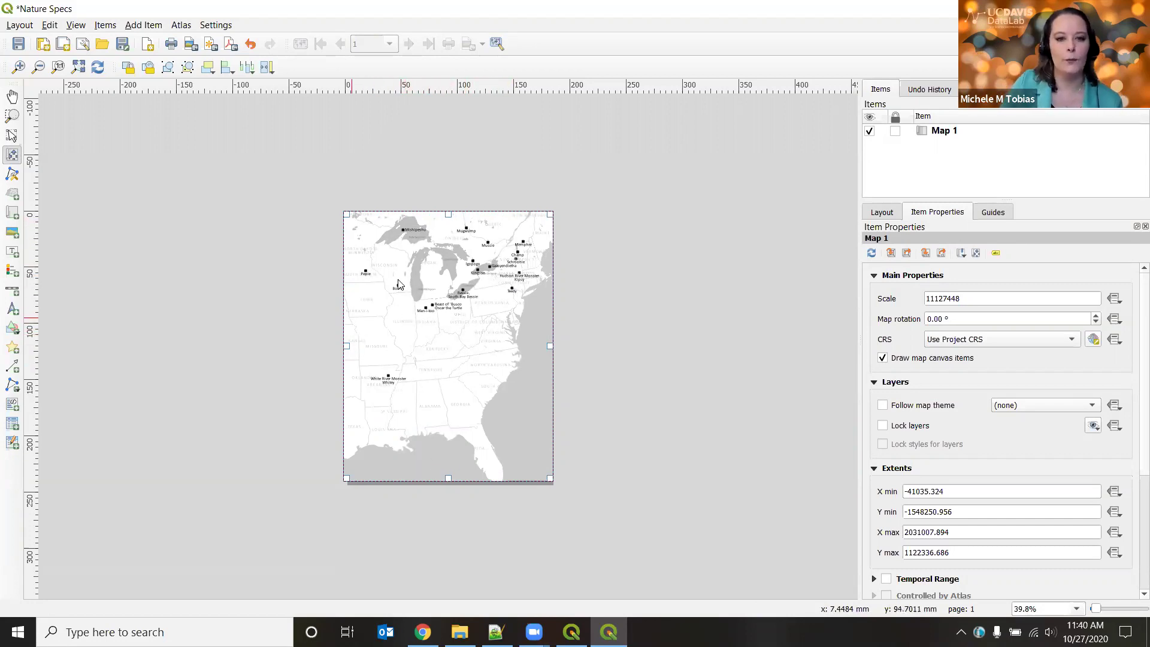
left_click(977, 301)
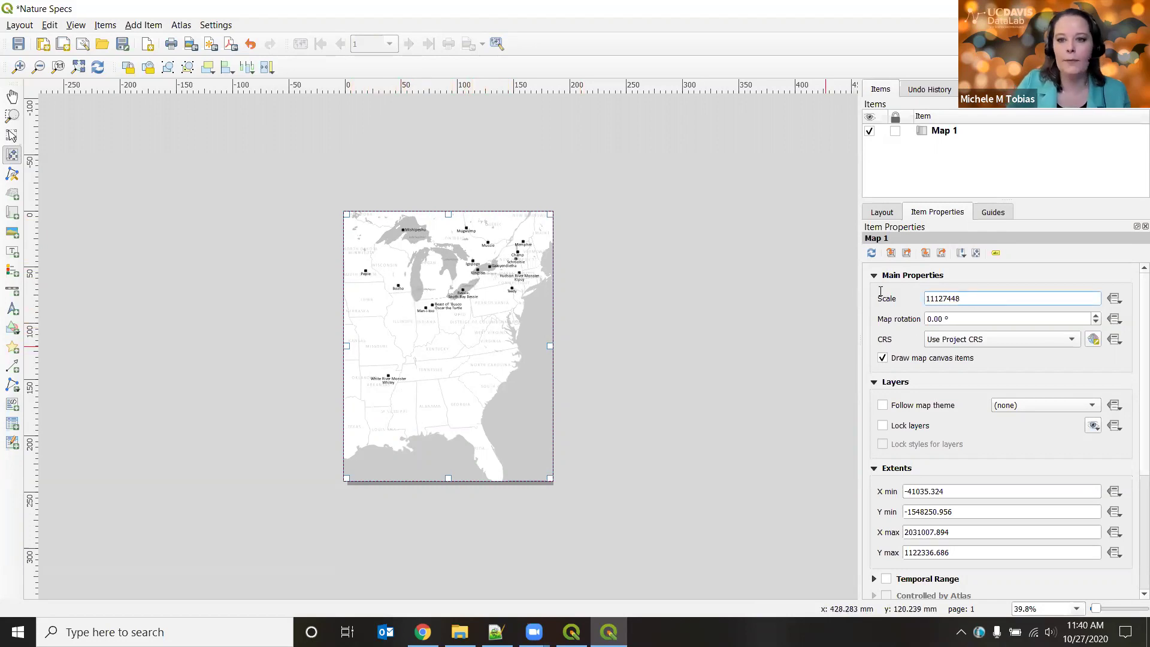
key("ctrl+a")
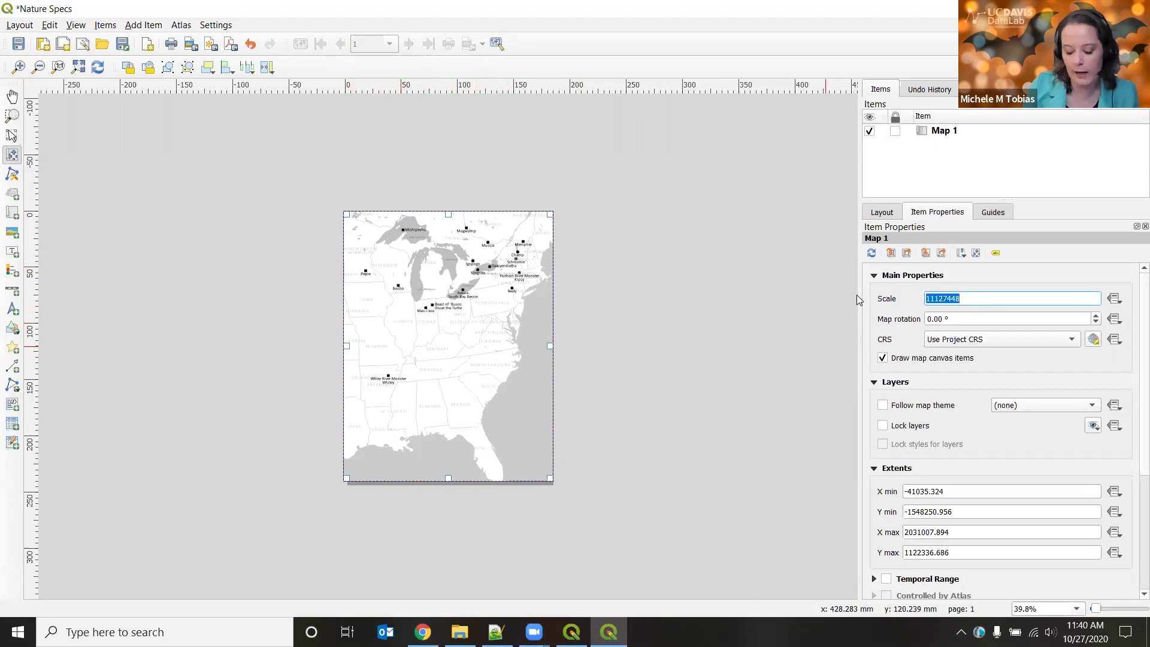
type("9000000")
key("Return")
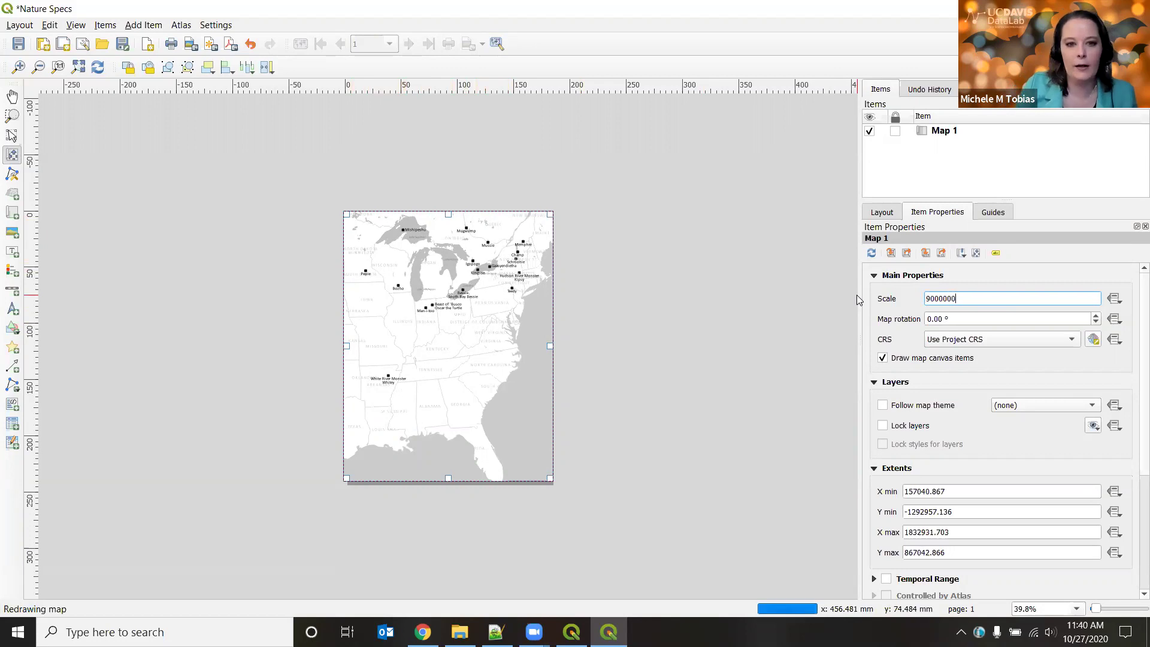
Shift the map content to bring the Great Lakes into the frame and shorten the frame from below to about 123 mm high
left_click_drag(447, 260, 431, 306)
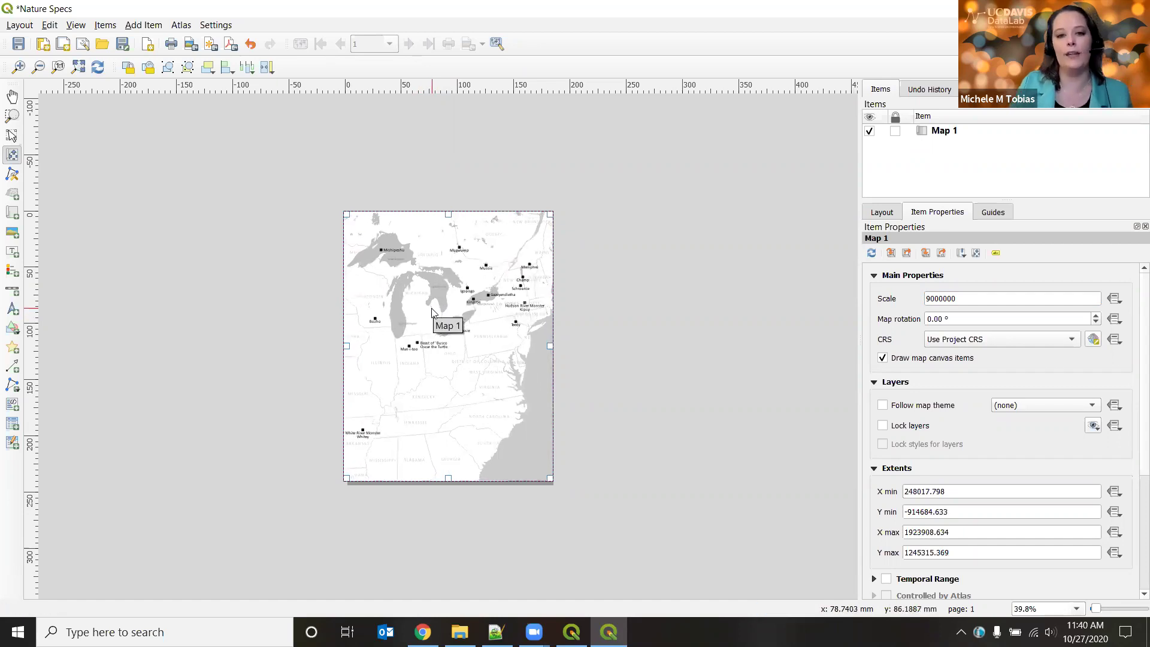
left_click_drag(431, 311, 436, 297)
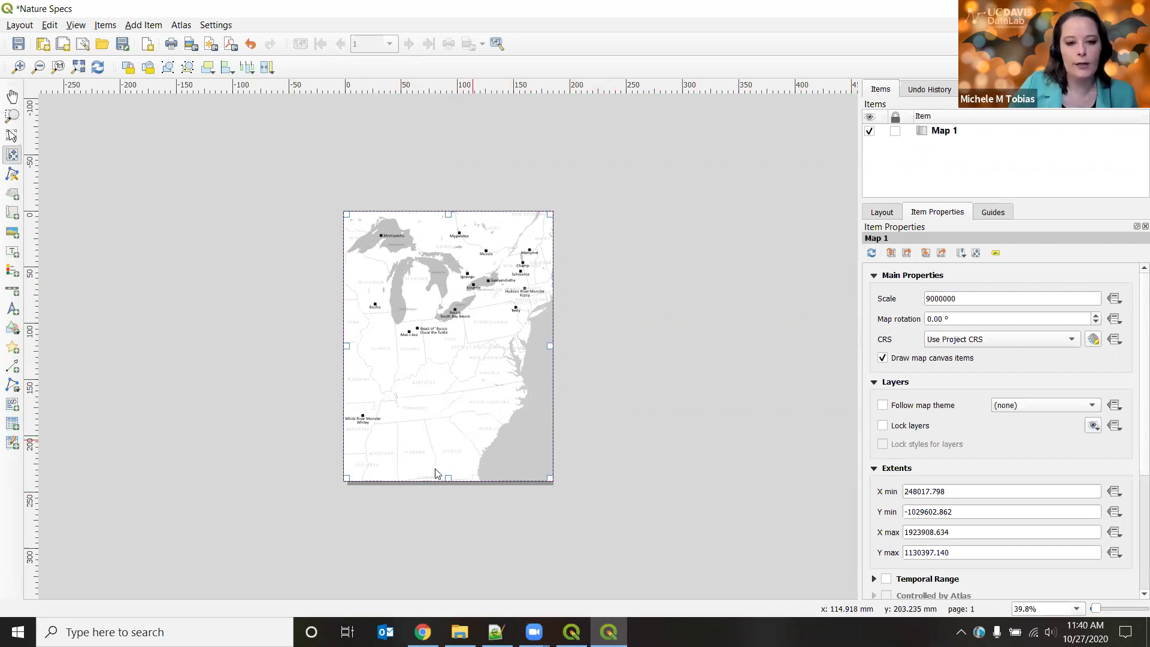
left_click(12, 137)
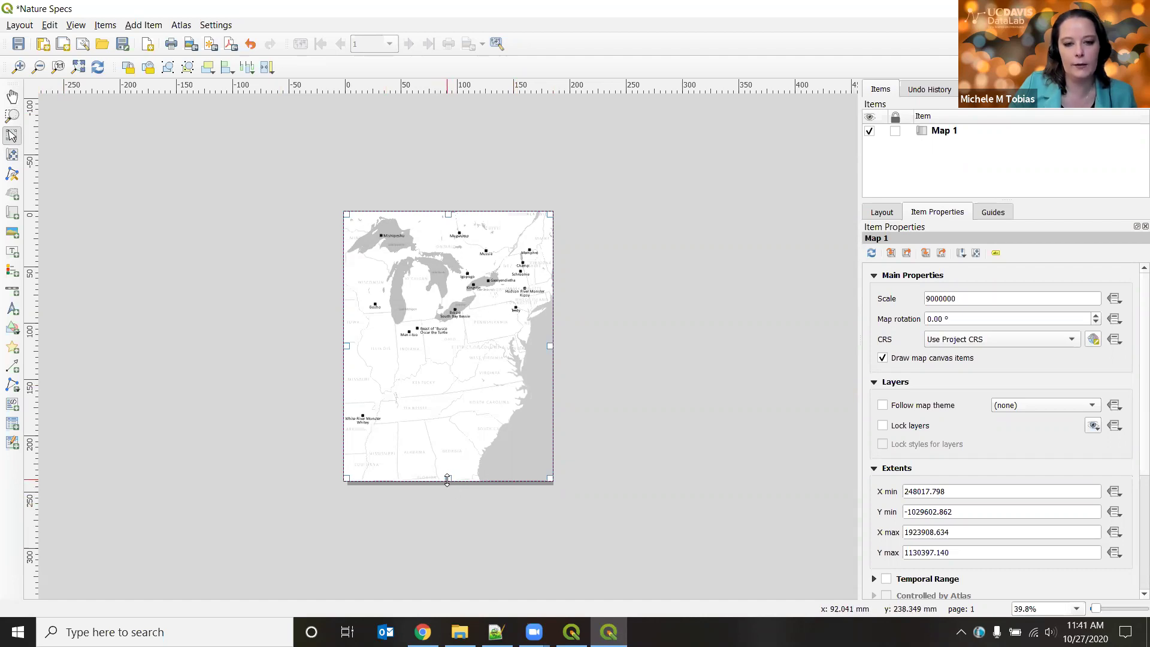
left_click_drag(447, 479, 447, 348)
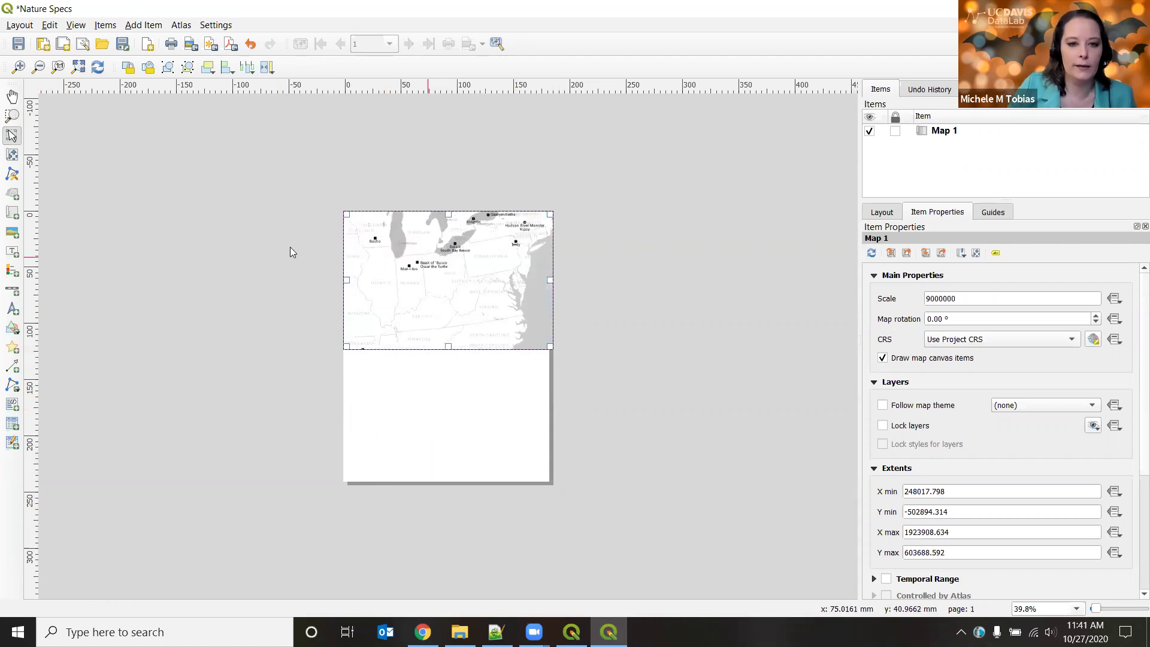
Move the map content down to fit the Great Lakes in the shortened frame, and narrow the frame to the 183 mm page width
left_click(12, 154)
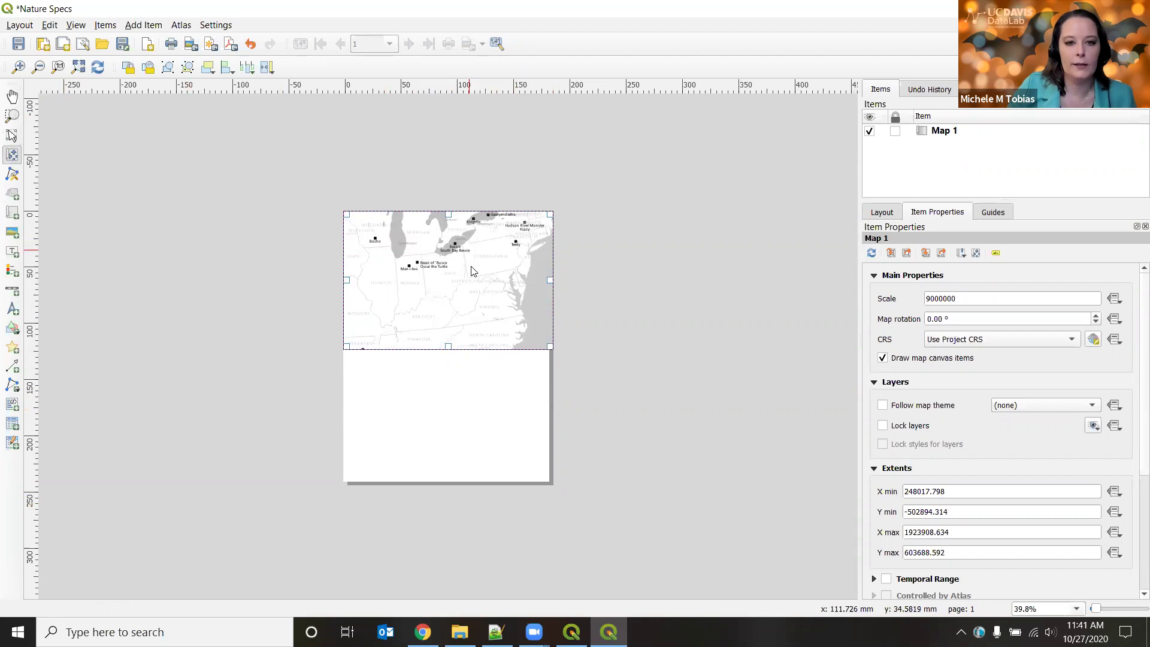
left_click_drag(469, 254, 469, 311)
left_click_drag(480, 272, 479, 282)
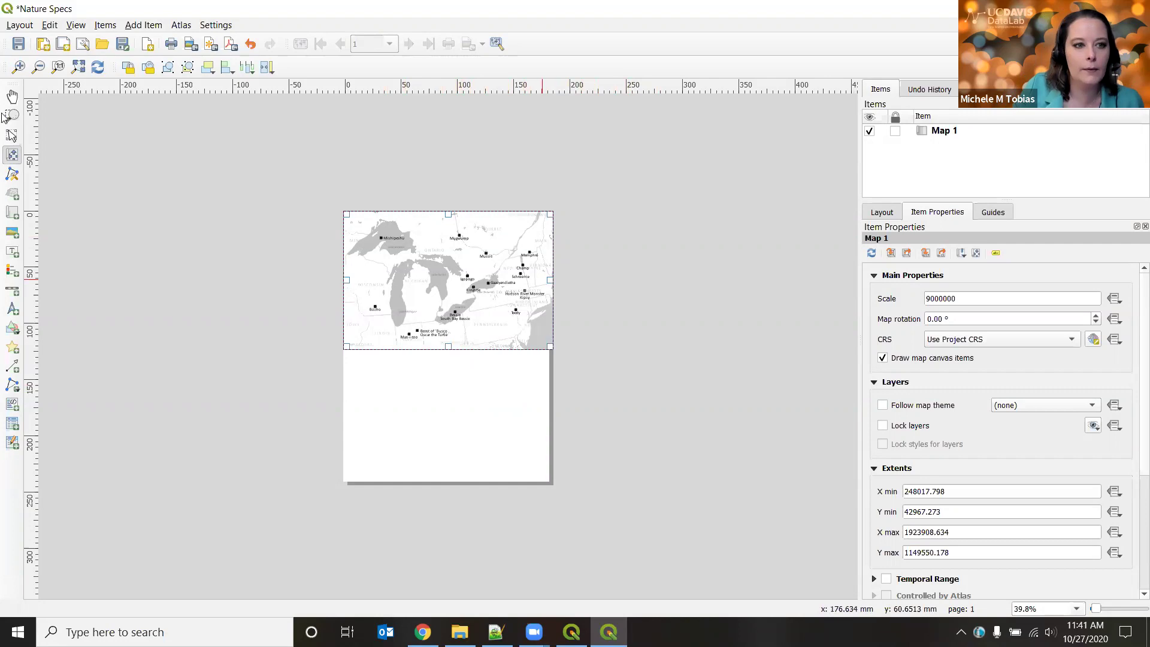
left_click(12, 135)
left_click_drag(550, 279, 546, 277)
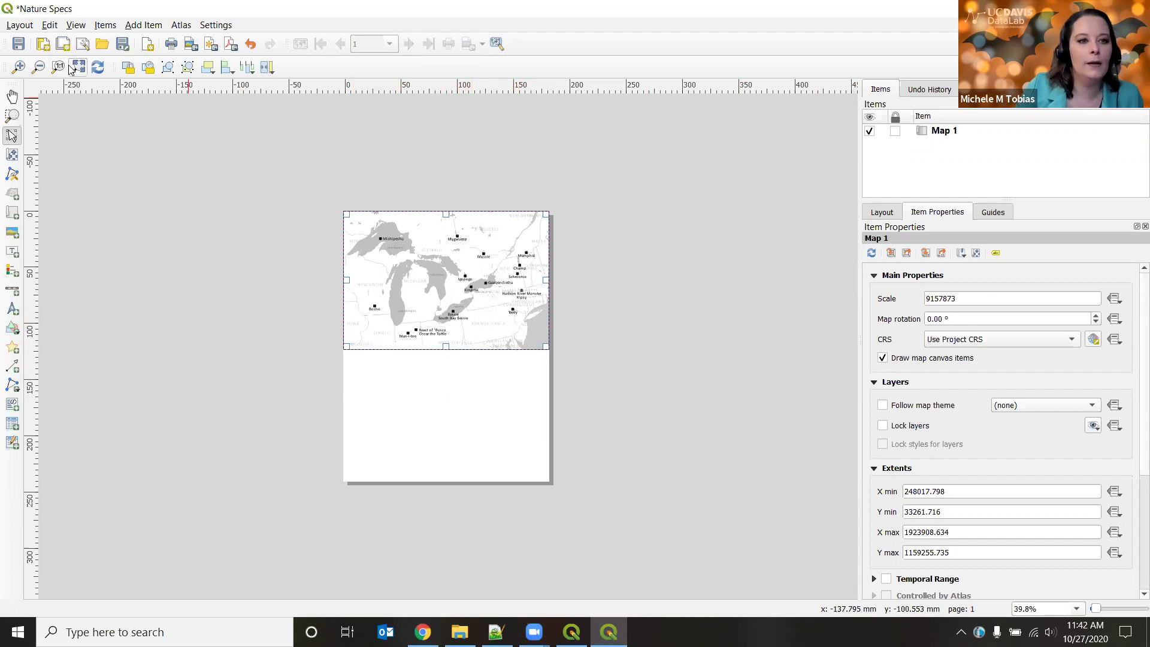
Copy the layout map's scale and set the main project map canvas to the same scale, 1:9157873
left_click(19, 67)
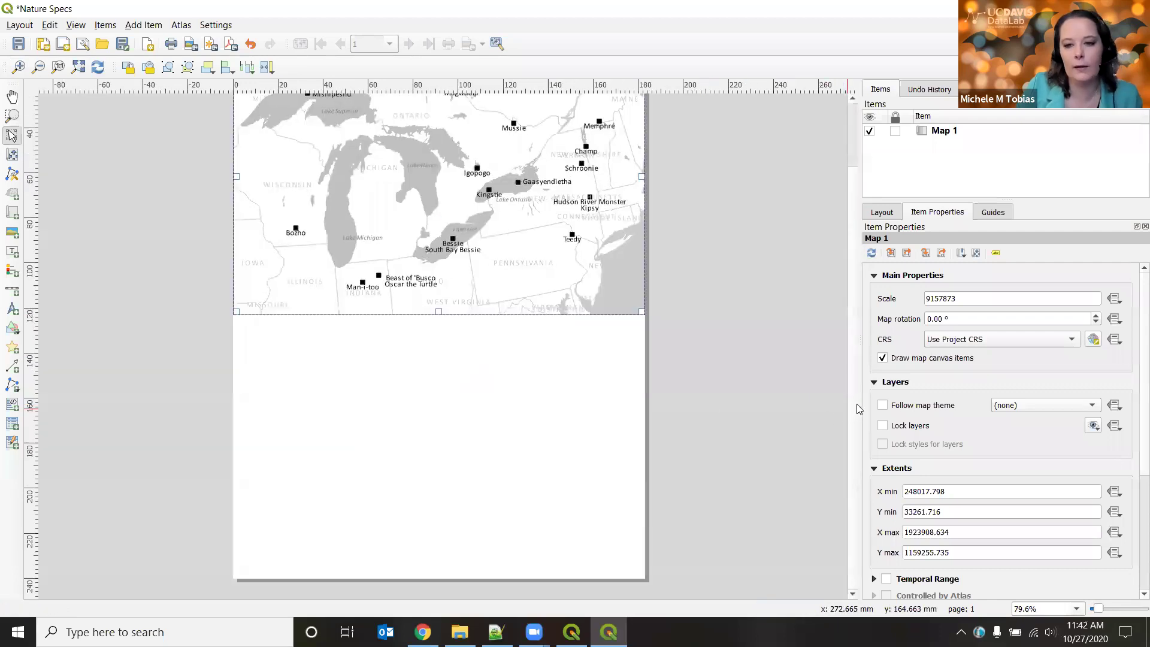
scroll(854, 359, "up", 2)
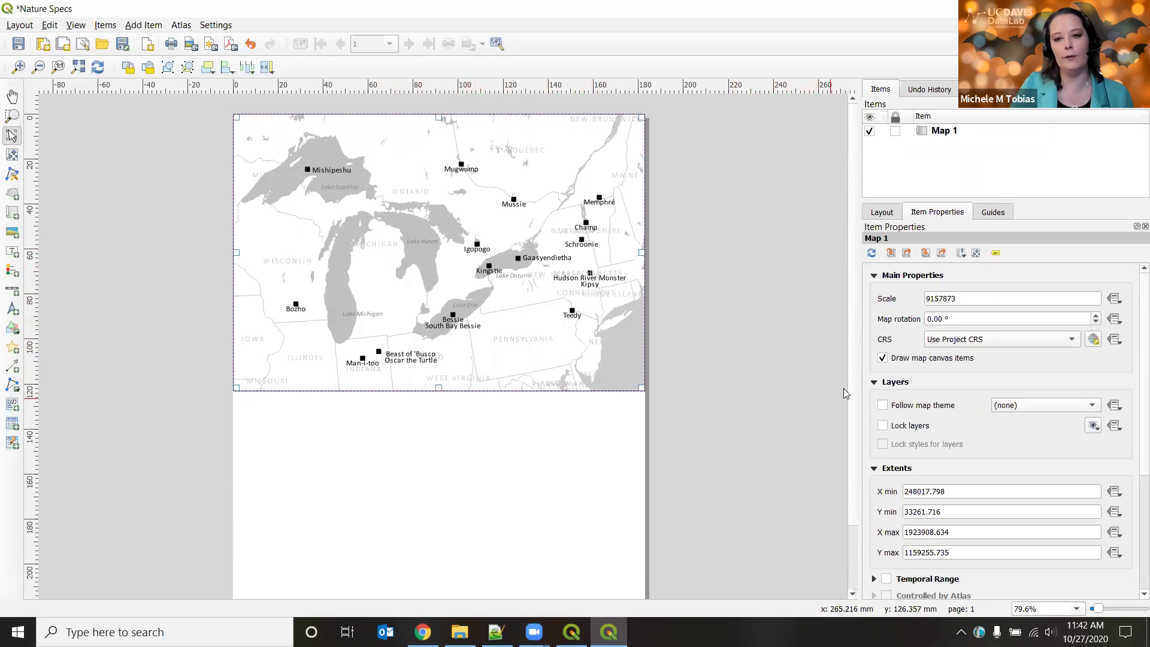
left_click(975, 298)
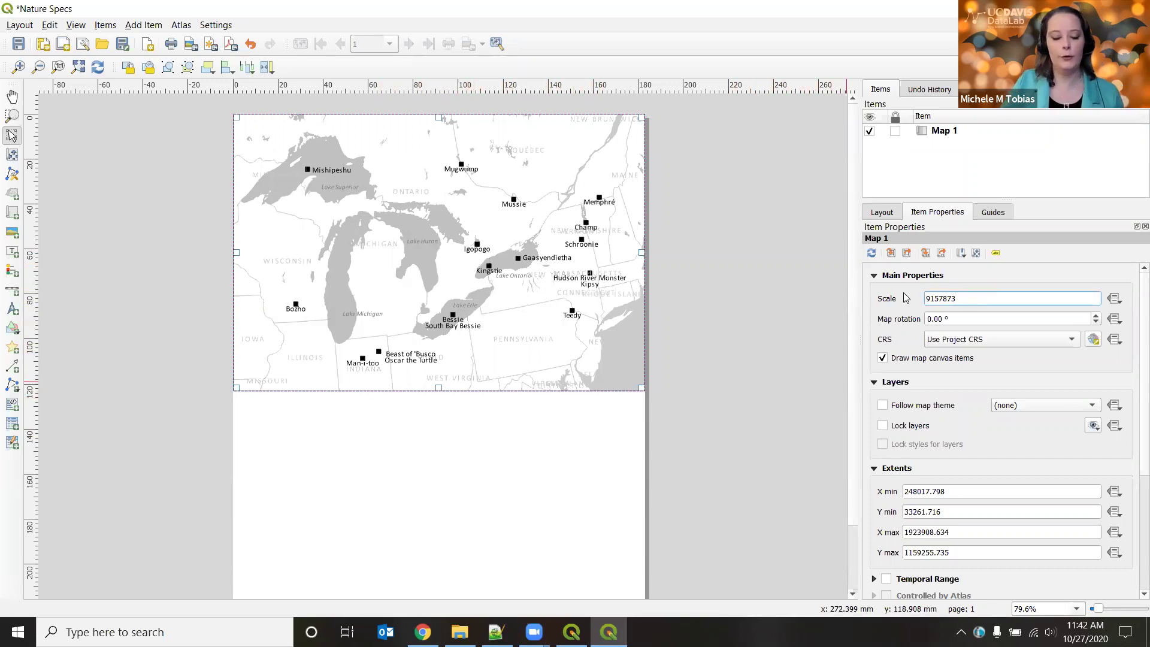
left_click_drag(965, 297, 921, 298)
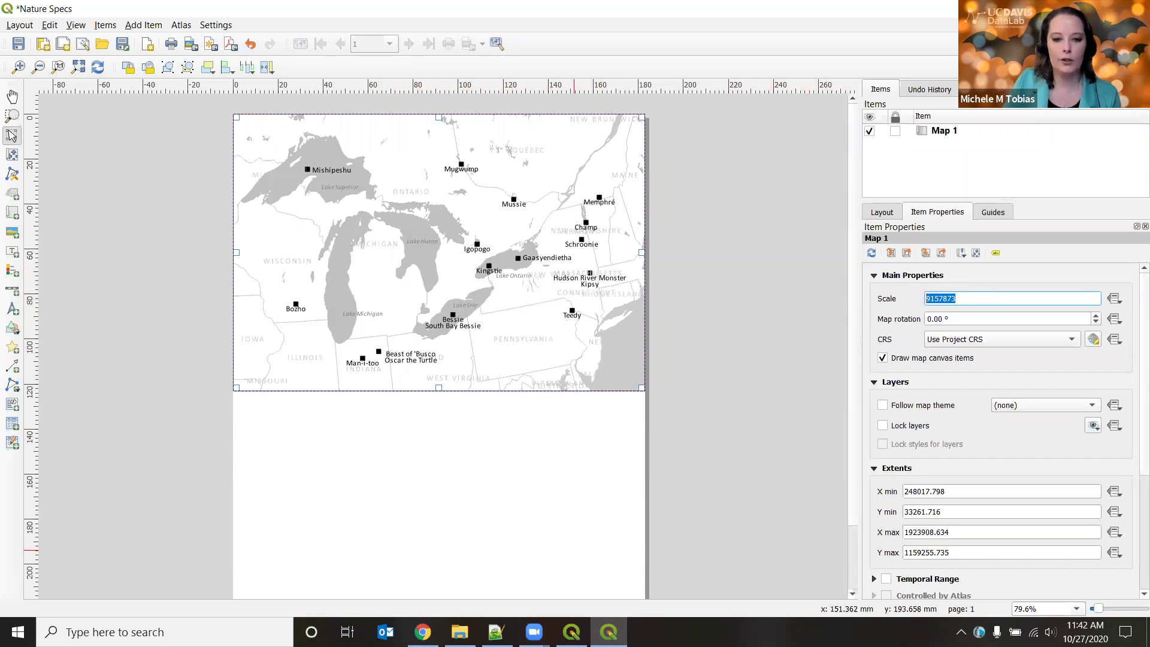
key("alt+Tab")
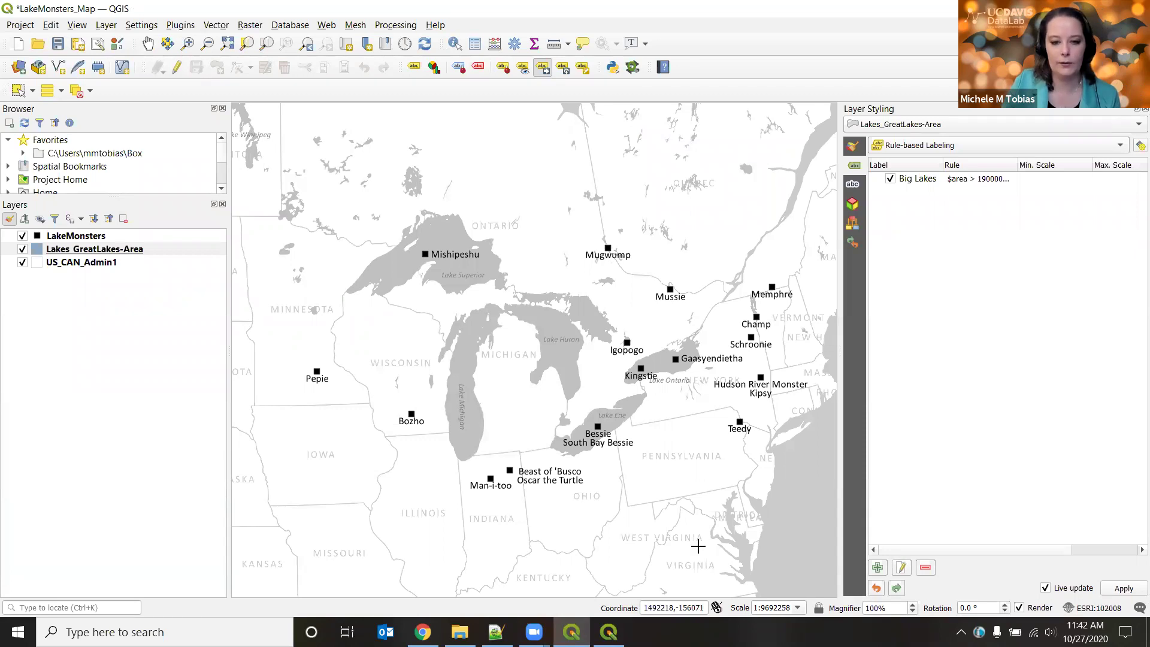
double_click(769, 609)
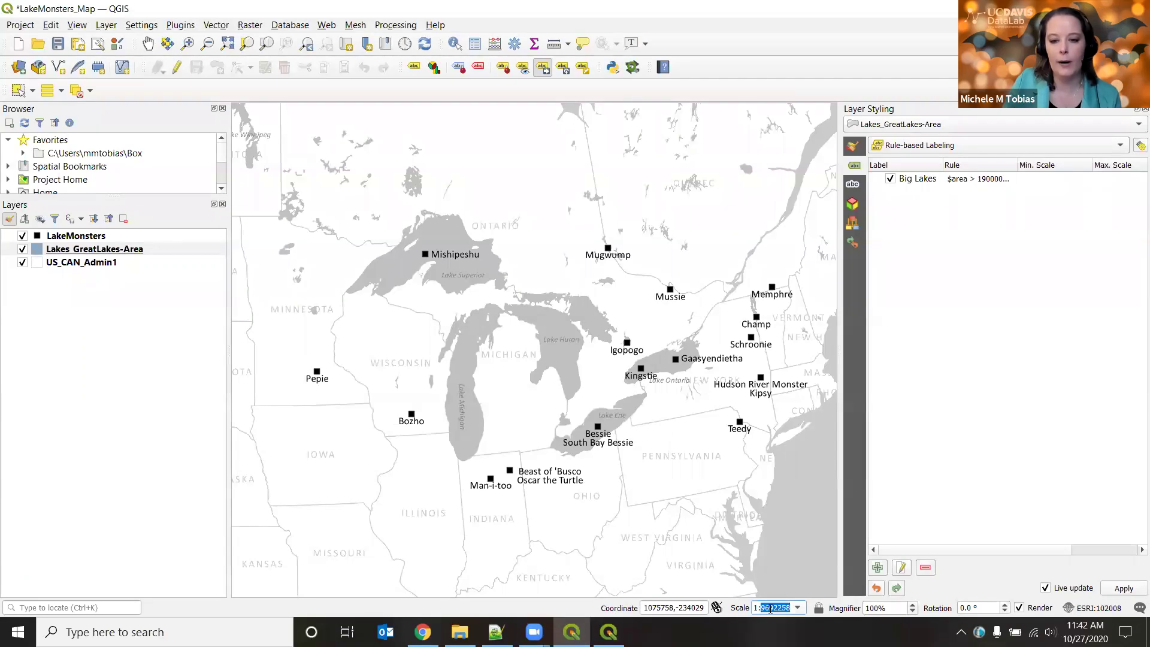
type("9157873")
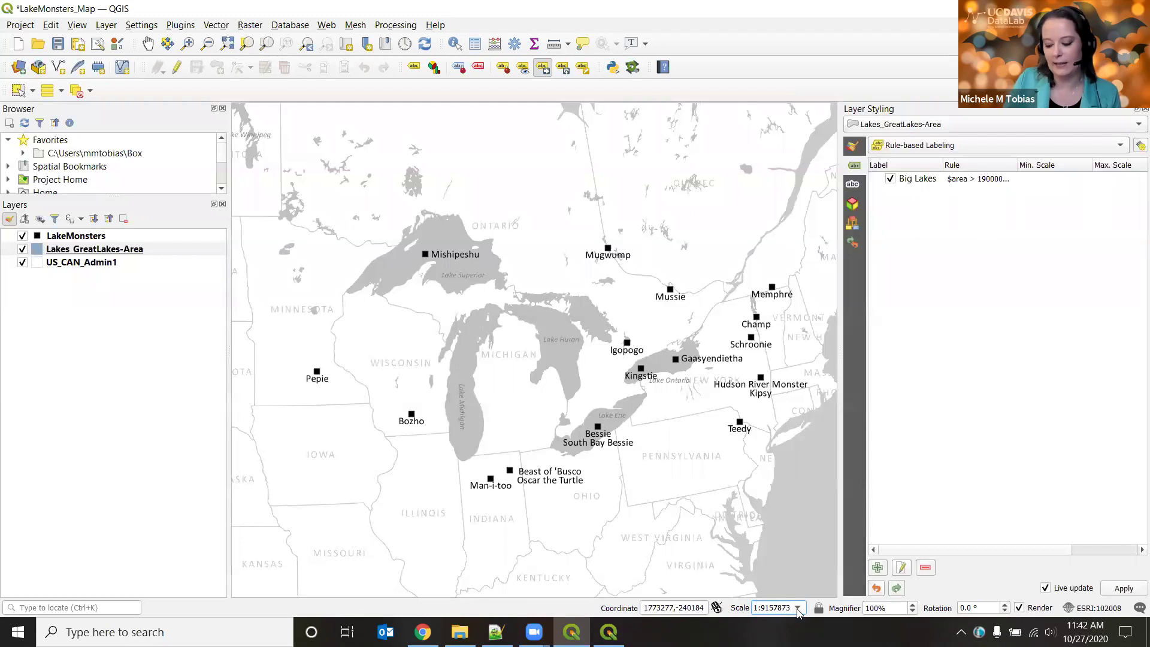
key("Return")
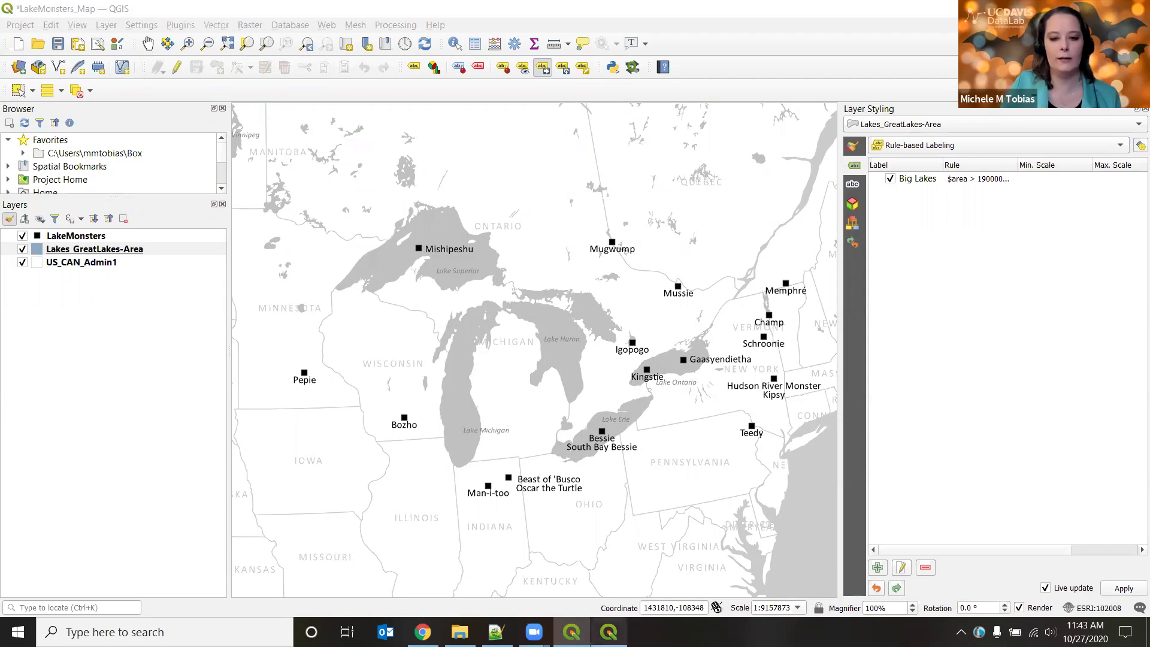
Switch back to the Nature Specs layout and copy the map item's height from its position and size settings
mouse_move(609, 632)
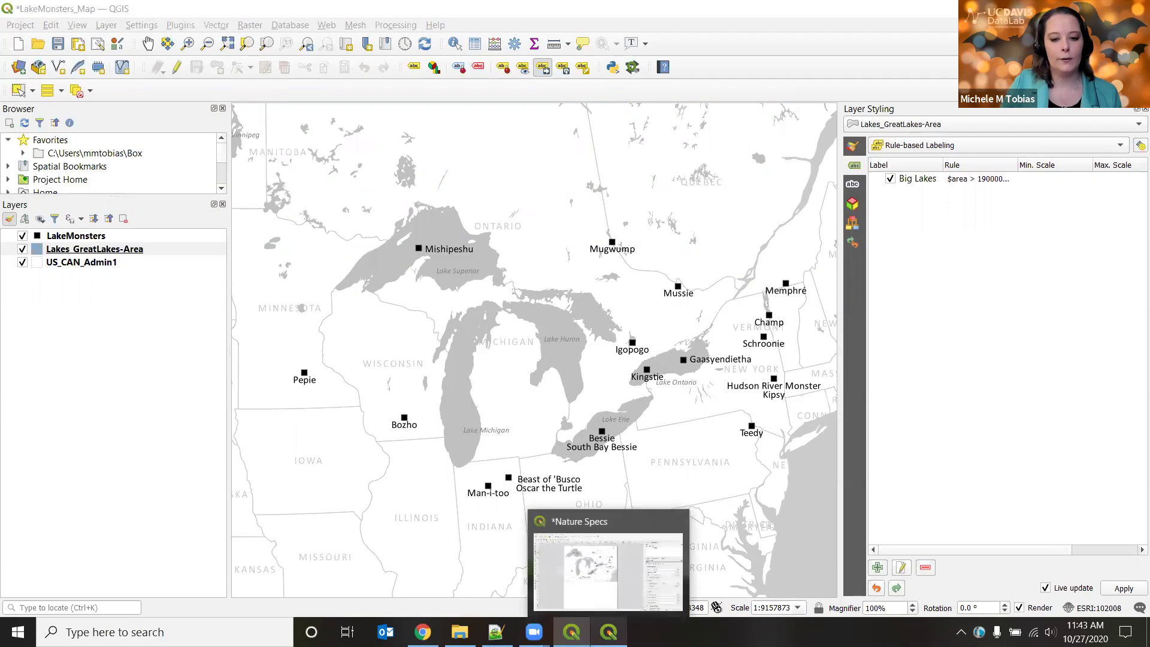
left_click(609, 572)
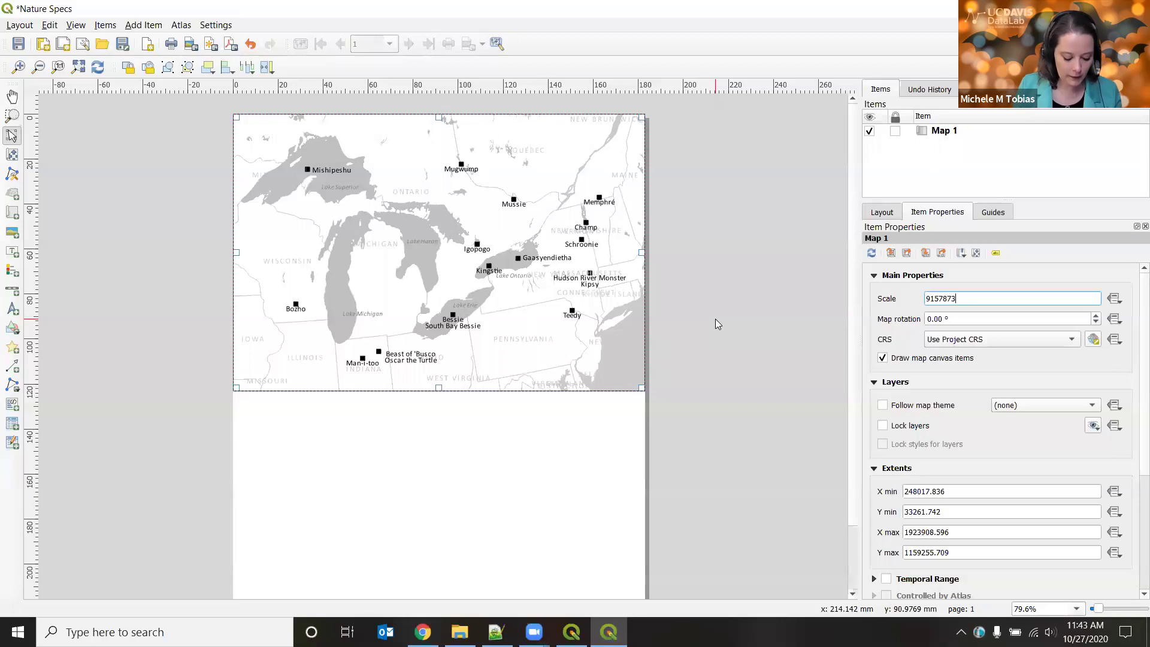
left_click(533, 459)
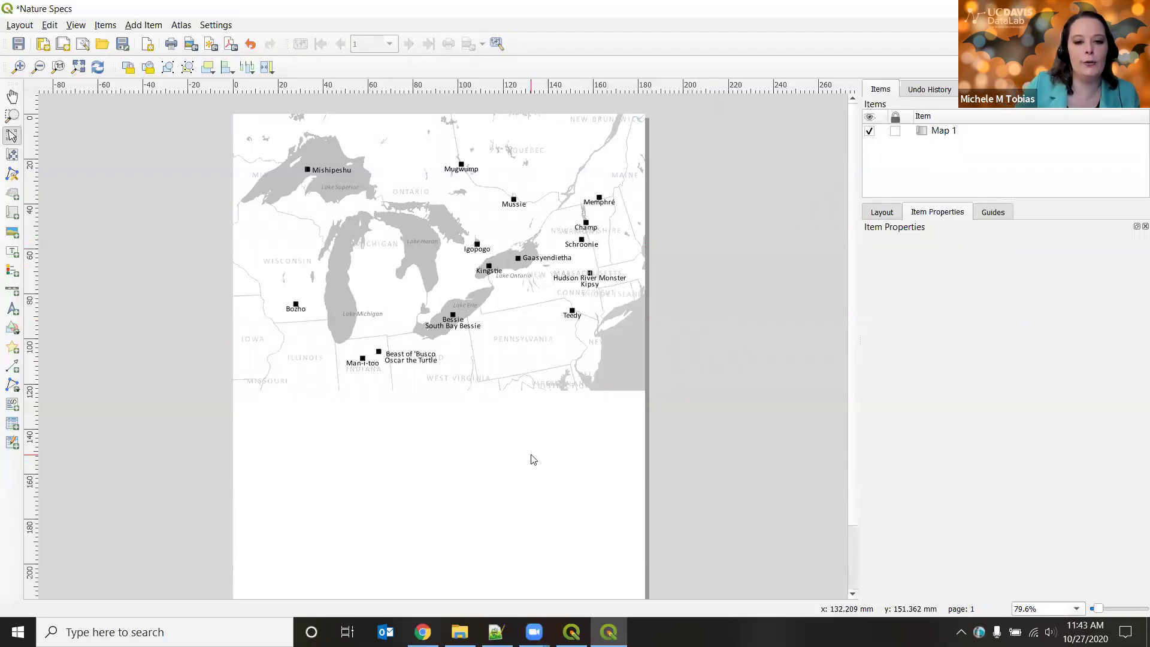
left_click(529, 354)
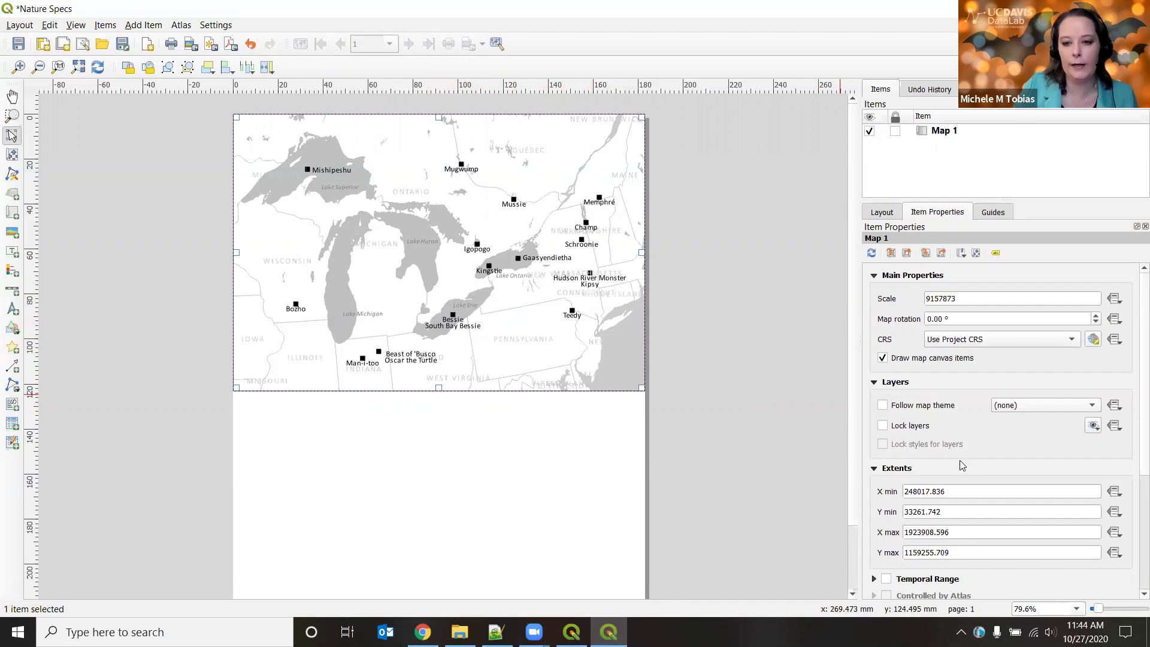
scroll(1133, 366, "down", 5)
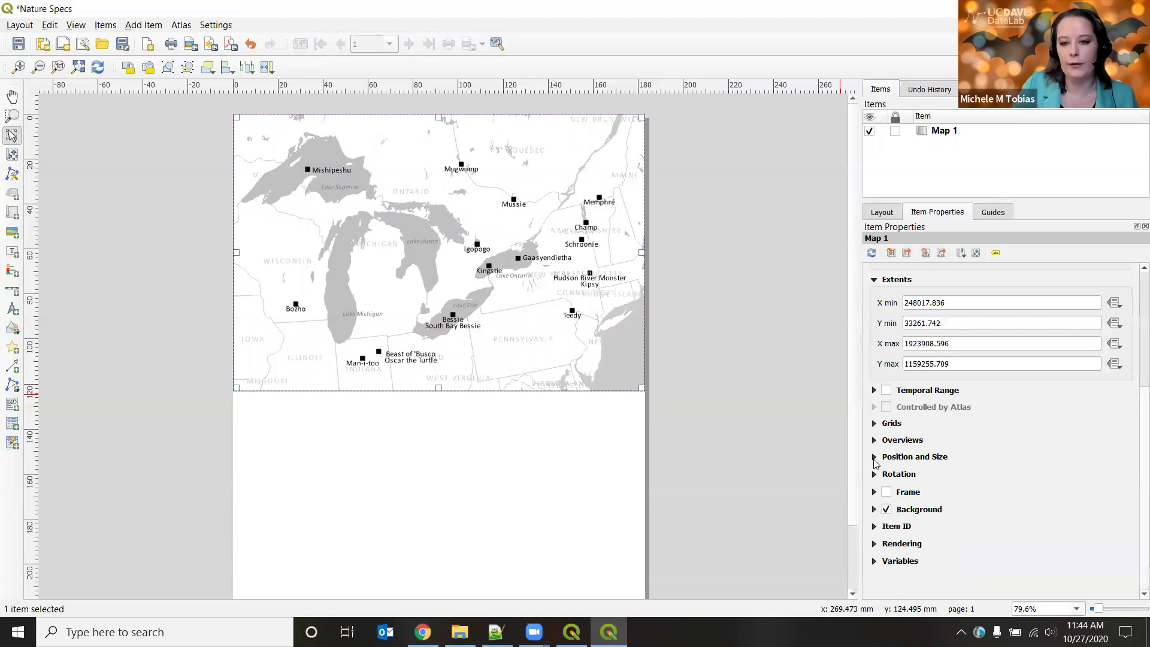
left_click(875, 458)
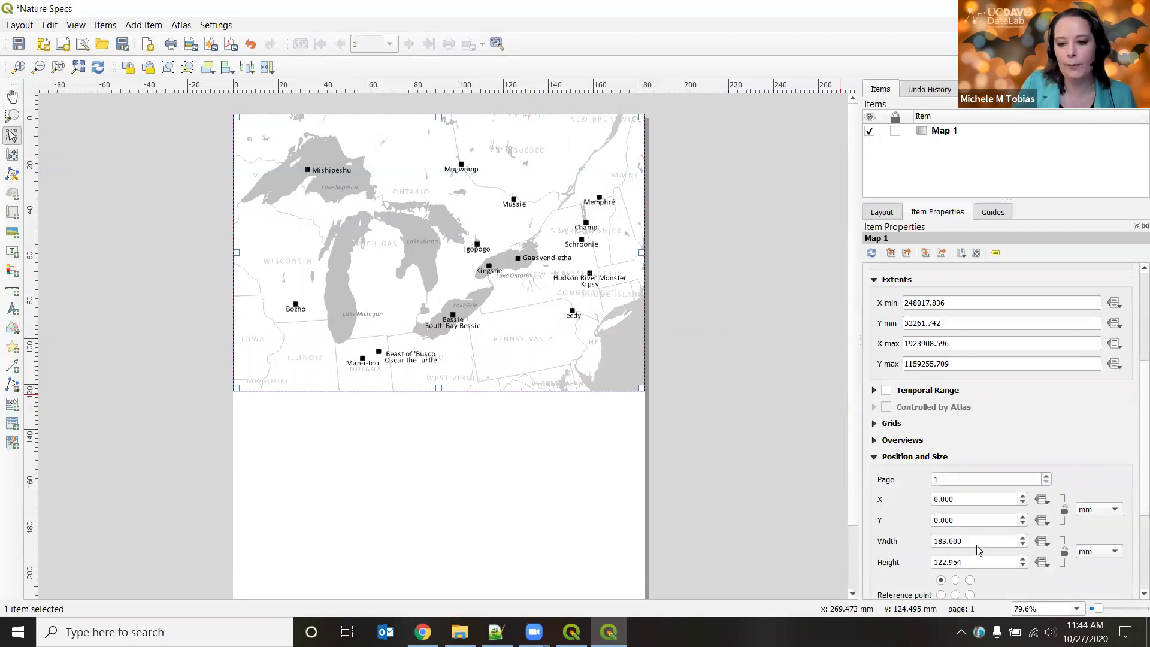
left_click(977, 563)
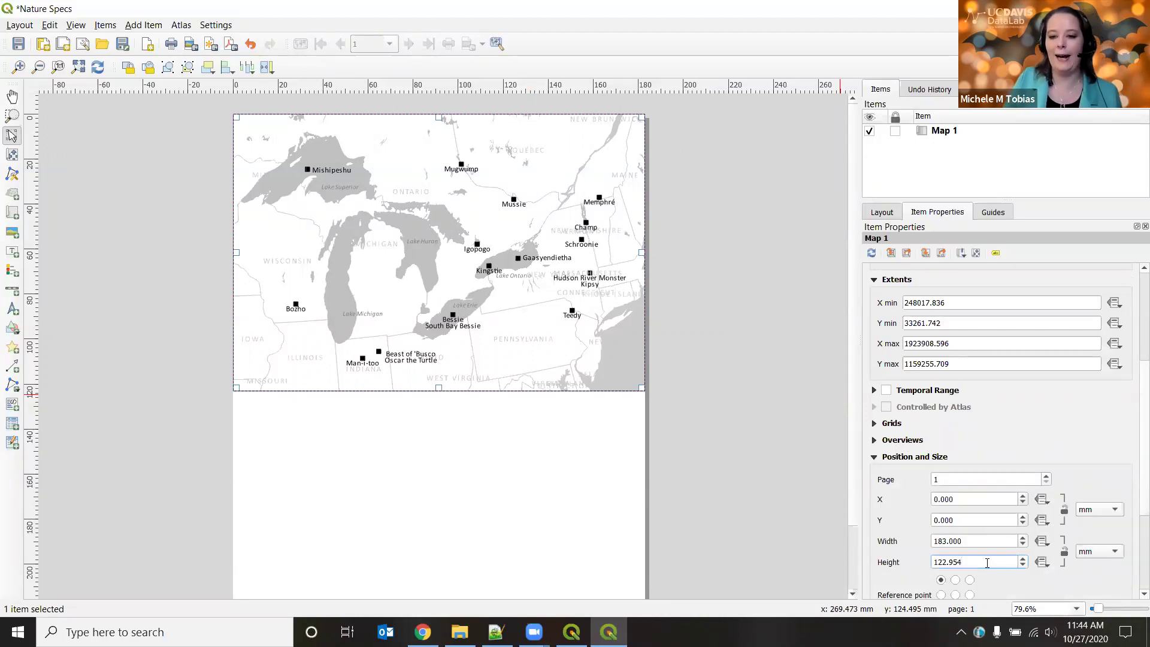
key("ctrl+a")
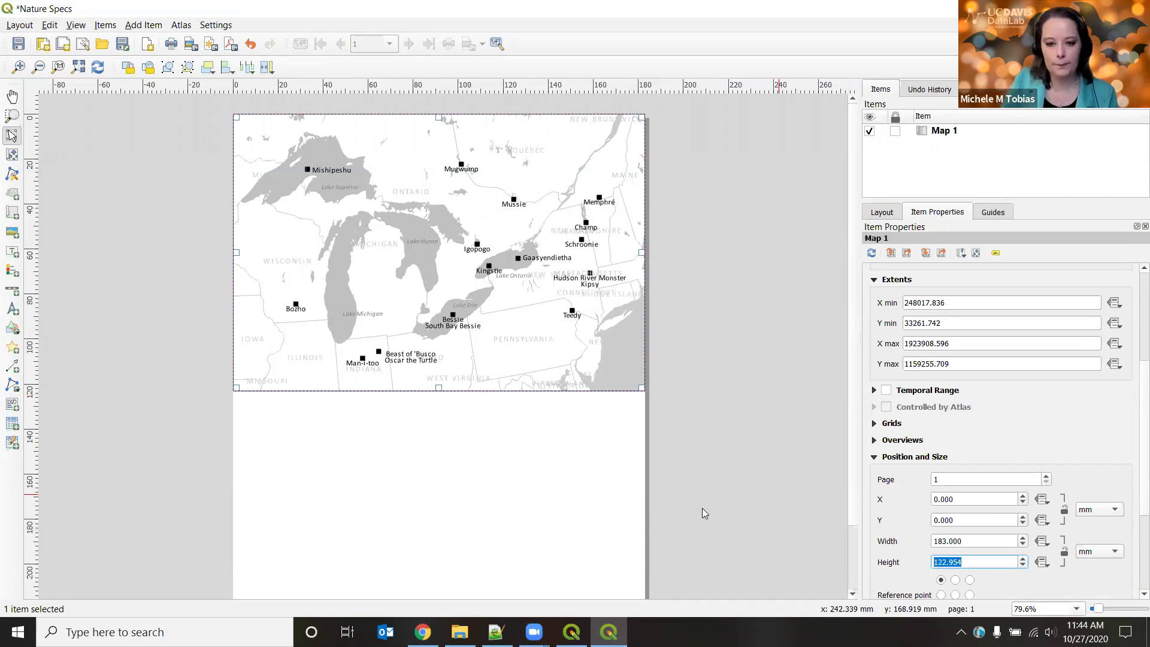
Set the page height to 122.954 mm to match the map, and save the project
left_click(610, 510)
right_click(611, 507)
left_click(669, 550)
left_click_drag(959, 330, 900, 335)
type("122.954")
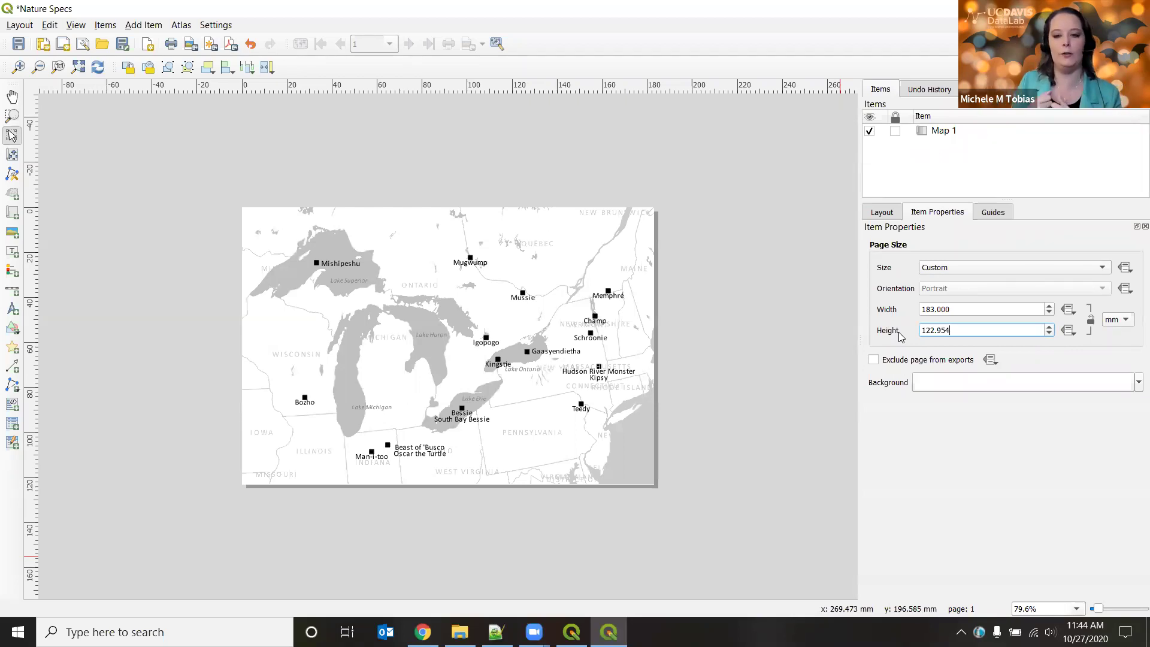
left_click(763, 429)
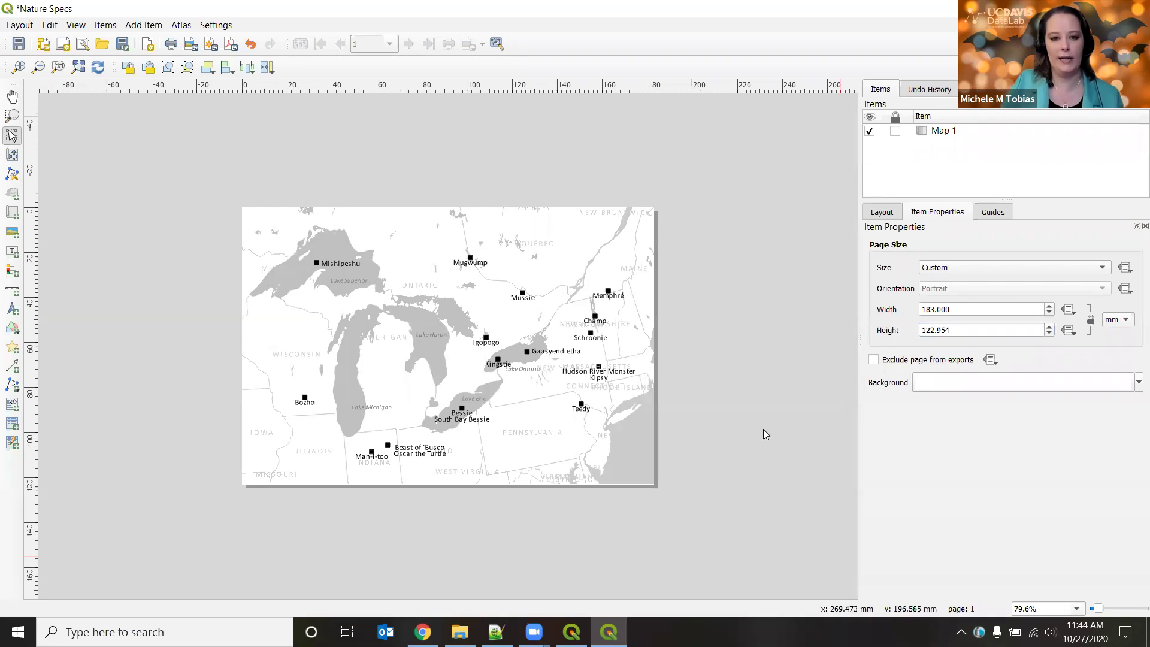
left_click(730, 427)
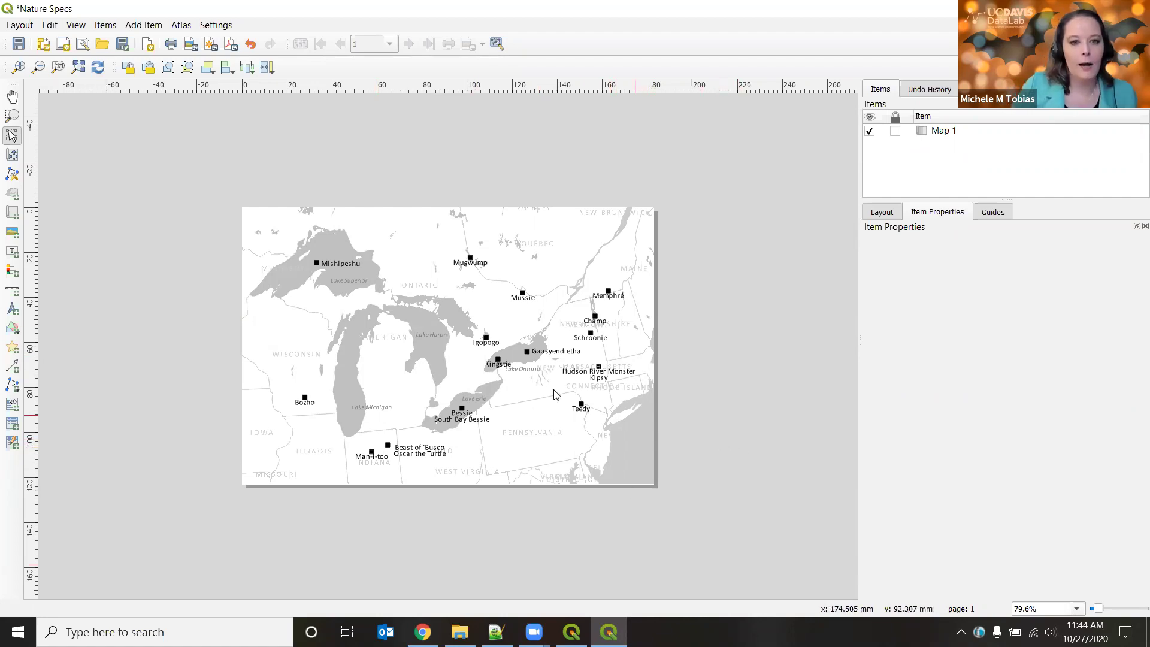
left_click(18, 44)
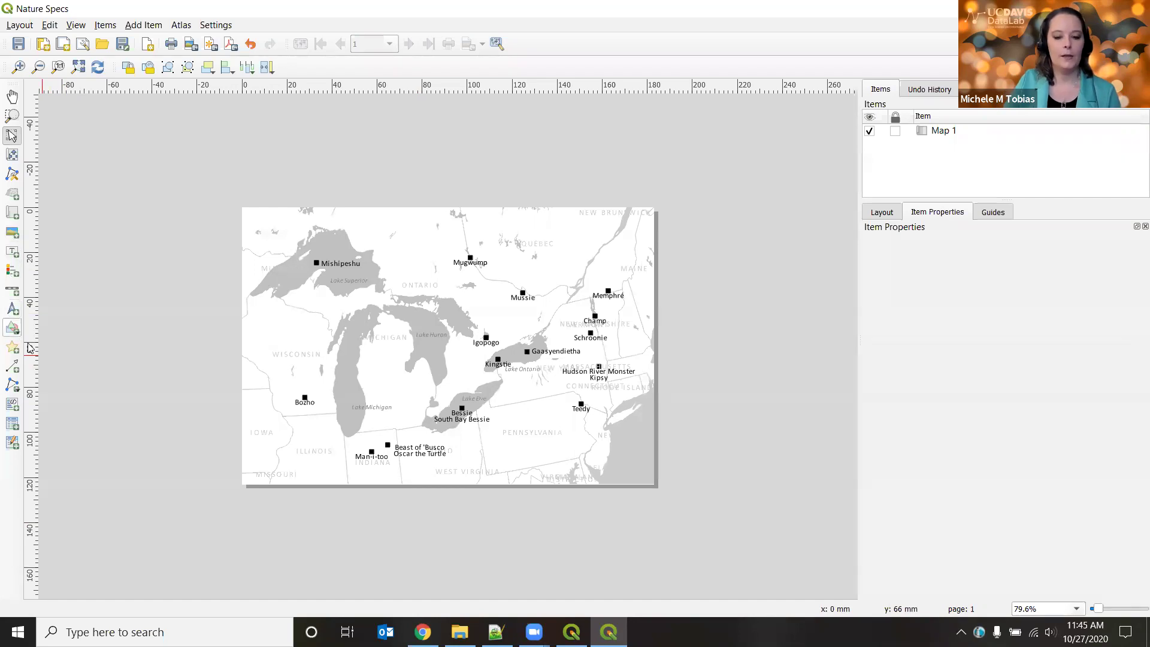
Add a north arrow to the layout near the map's lower-left corner, accepting the proposed position and size
left_click(12, 310)
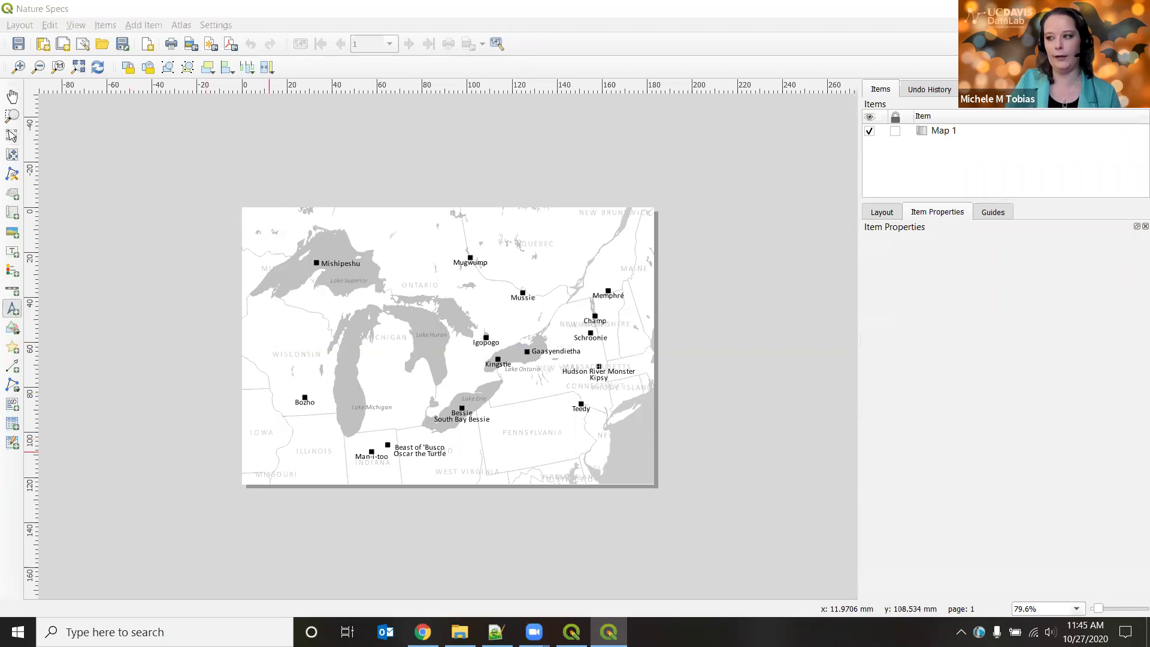
left_click(269, 453)
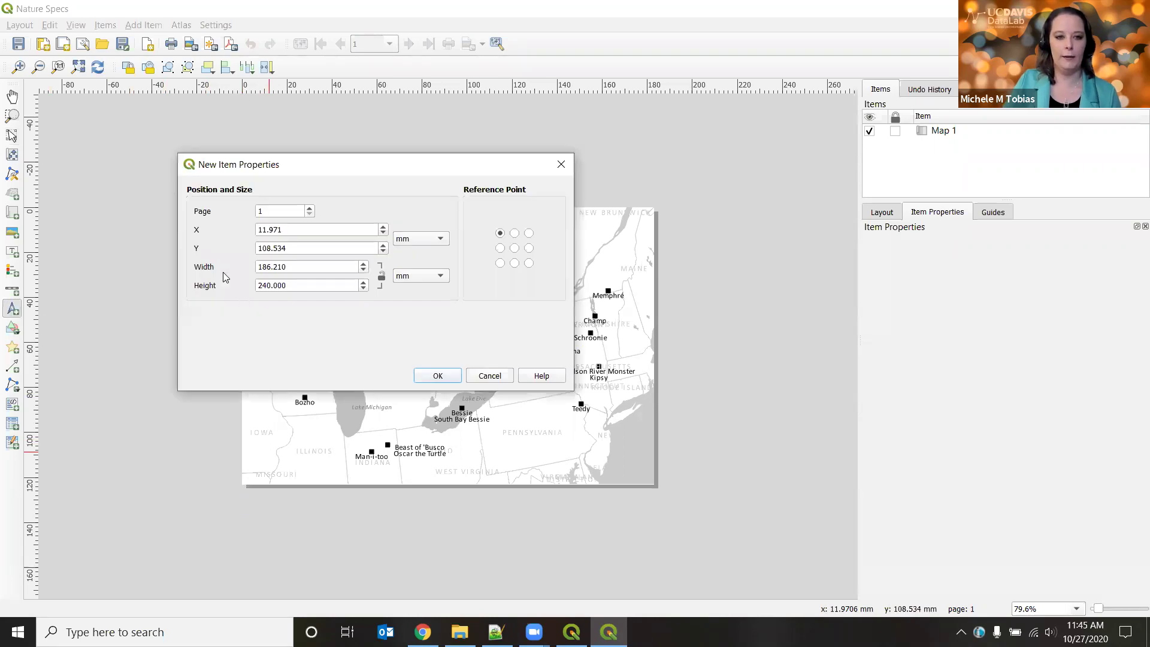
left_click(429, 377)
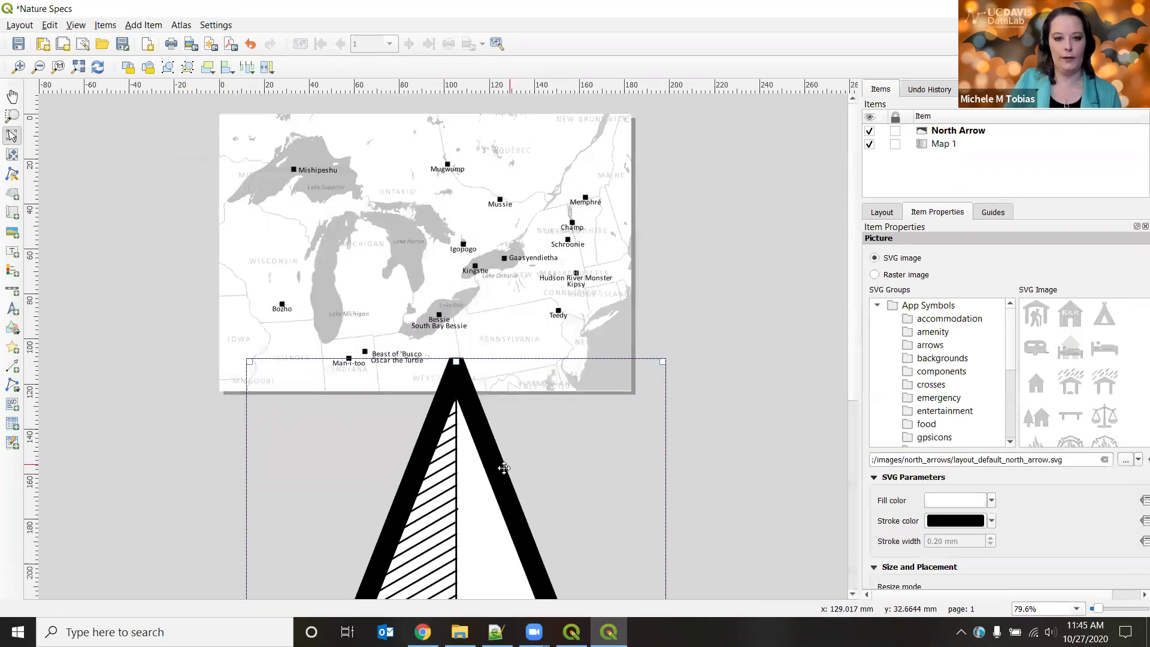
Shrink the north arrow to about 34 mm wide and move it to the map's lower-left corner
left_click_drag(504, 468, 498, 245)
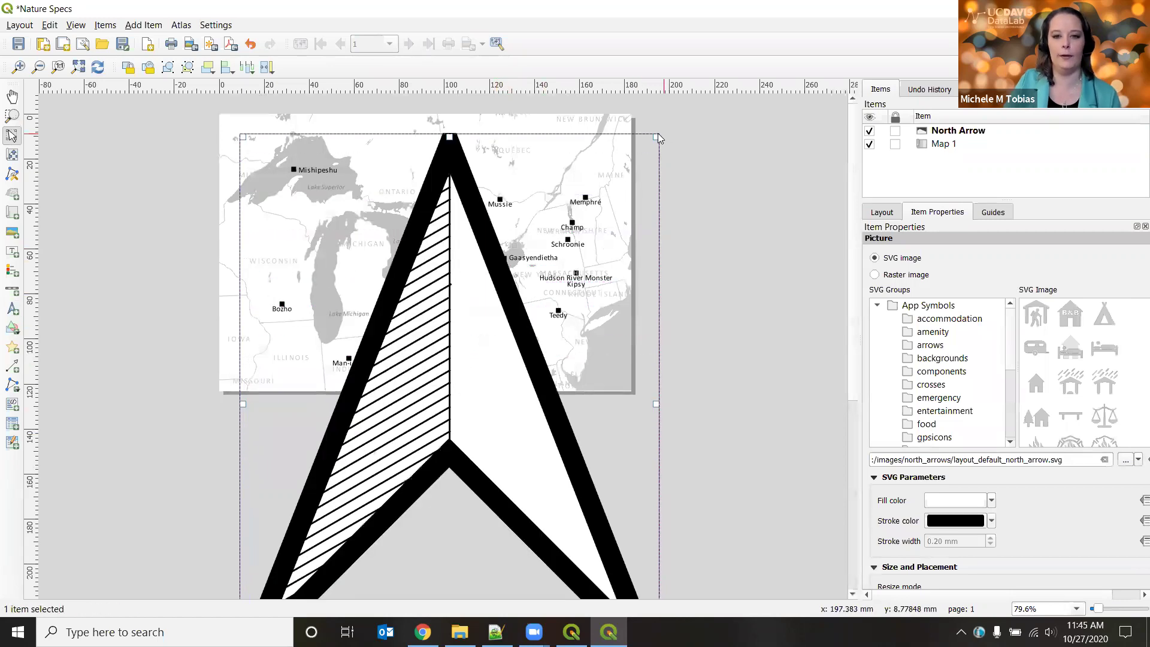
left_click_drag(657, 137, 362, 445)
left_click_drag(301, 497, 267, 362)
left_click_drag(208, 535, 259, 402)
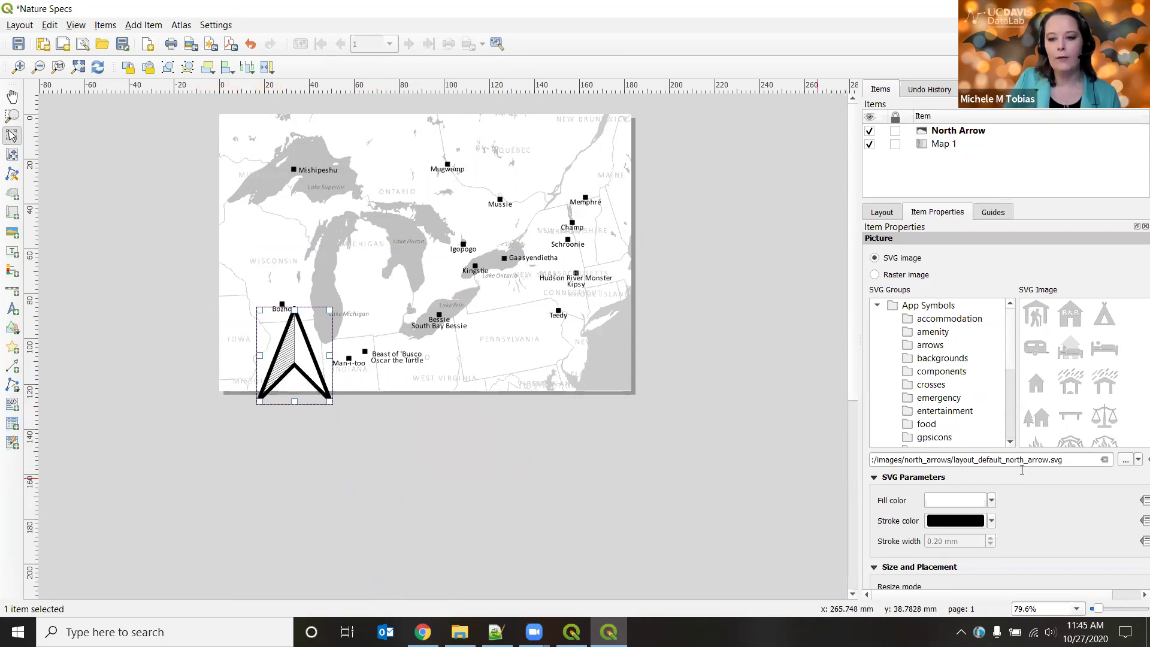
Try Arrow_05, NorthArrow_05 and NorthArrow_06 from the arrows SVG group, and settle on Arrow_02 for the north arrow
scroll(1039, 496, "down", 3)
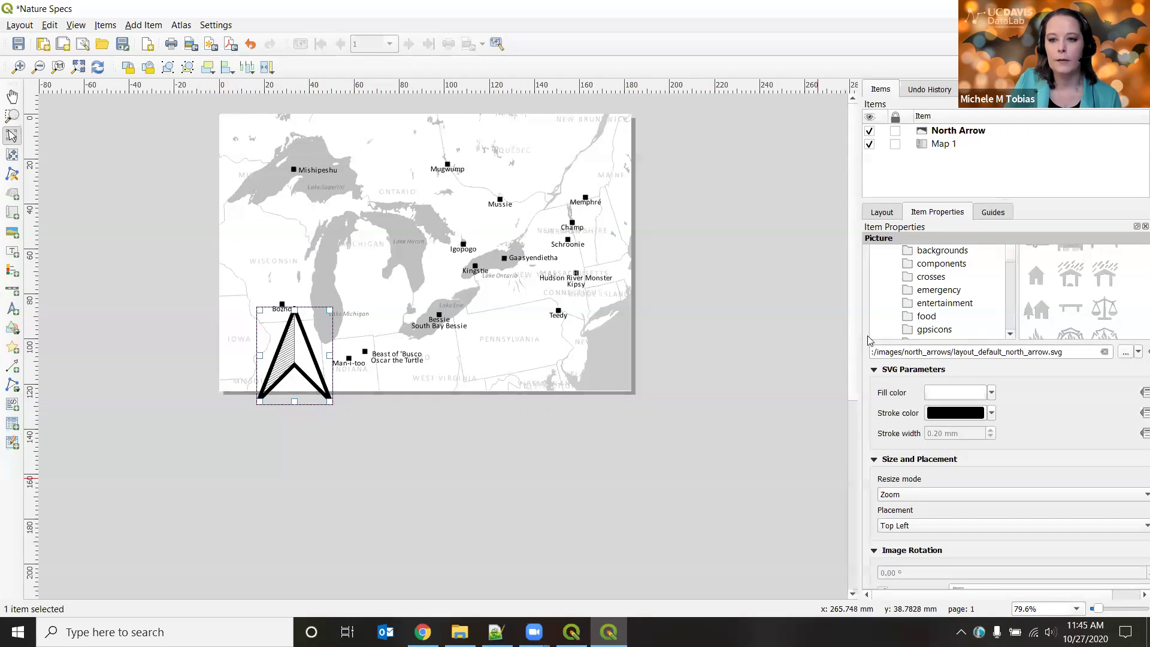
left_click_drag(862, 345, 750, 343)
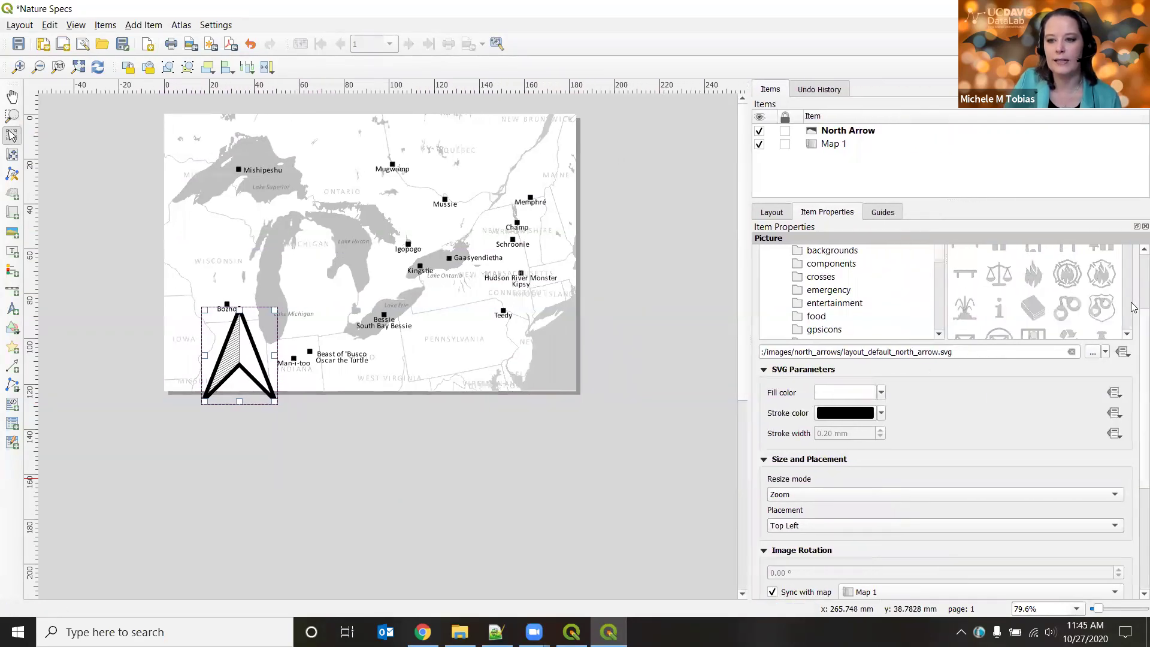
scroll(1135, 311, "up", 3)
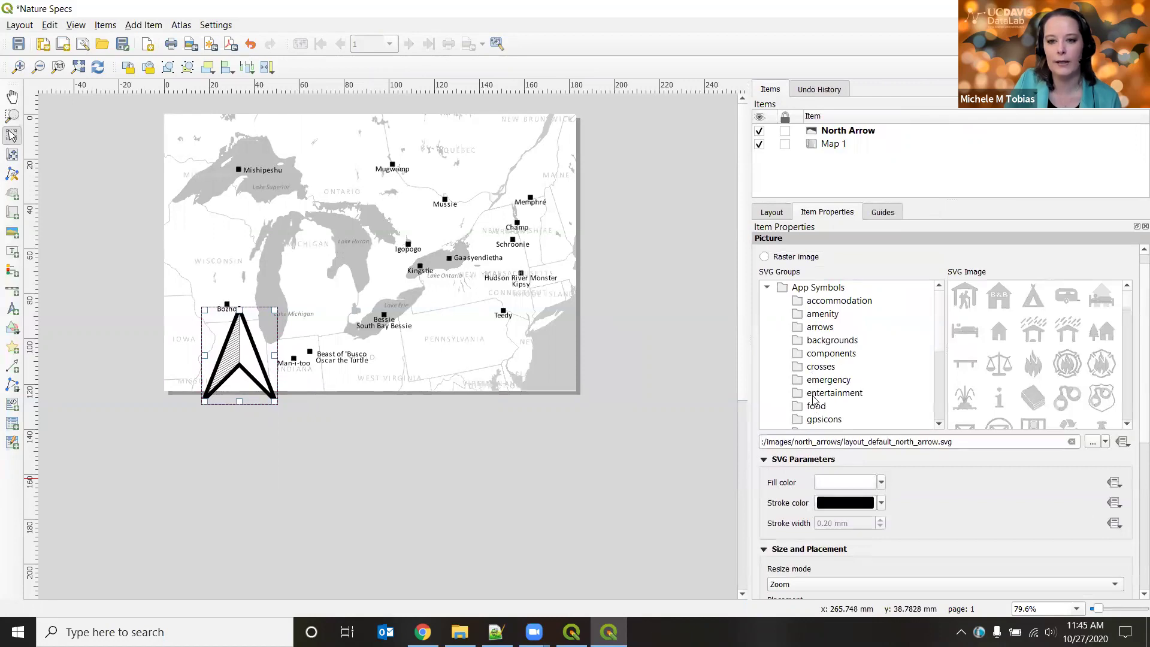
left_click(813, 331)
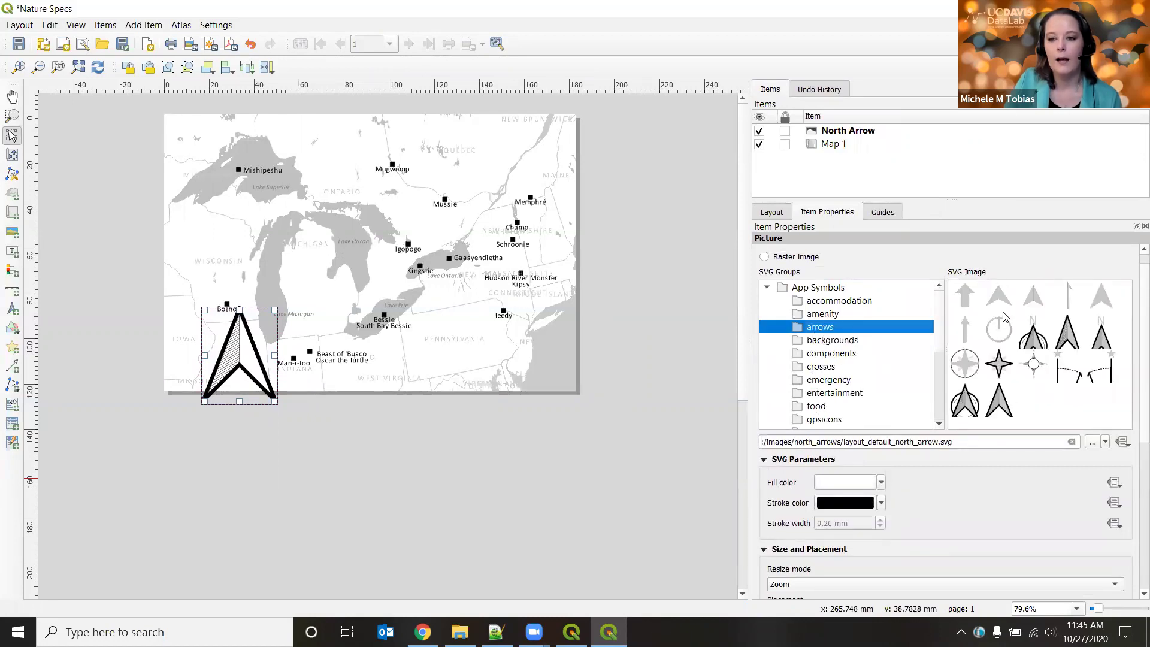
left_click(1104, 295)
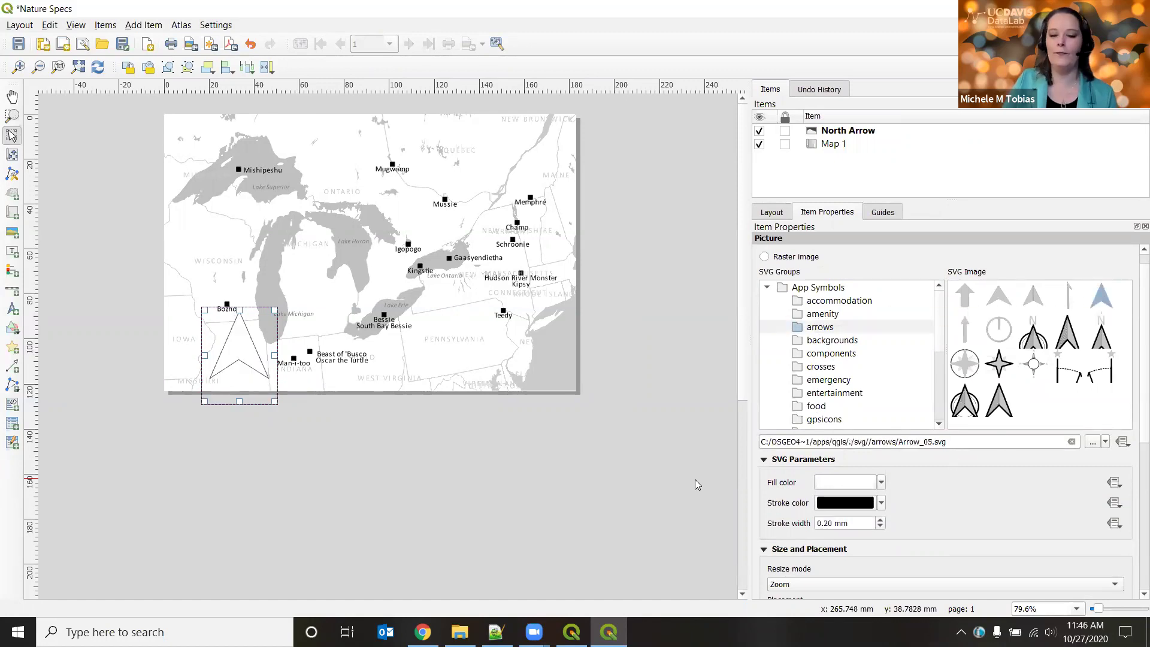
left_click(971, 365)
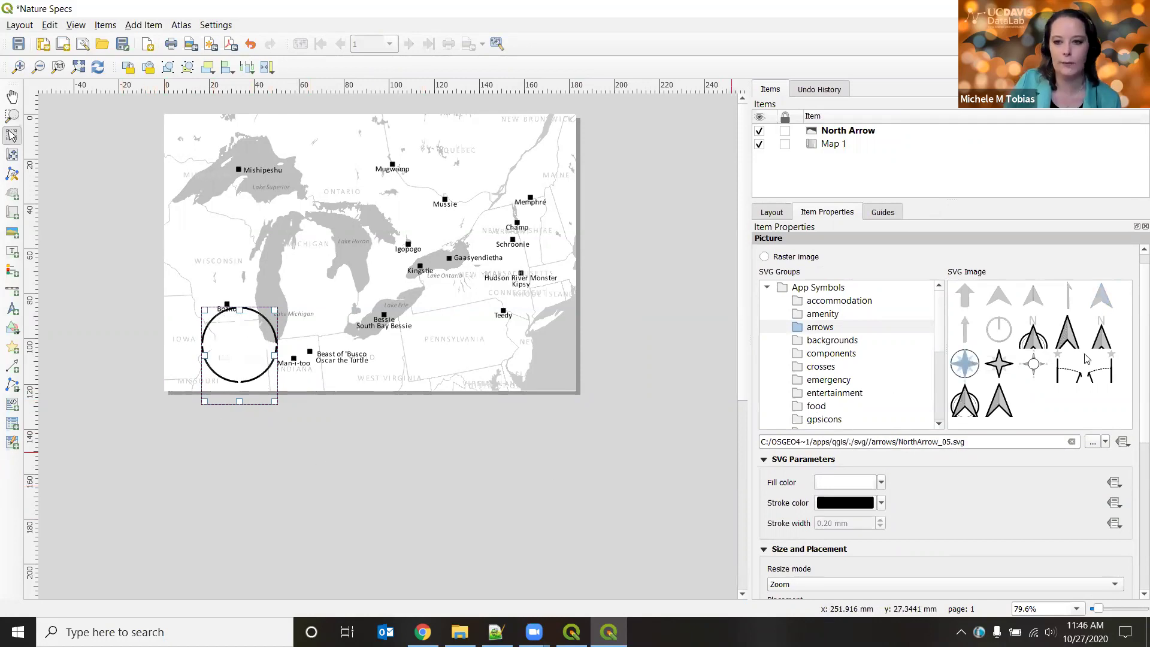
left_click(1001, 363)
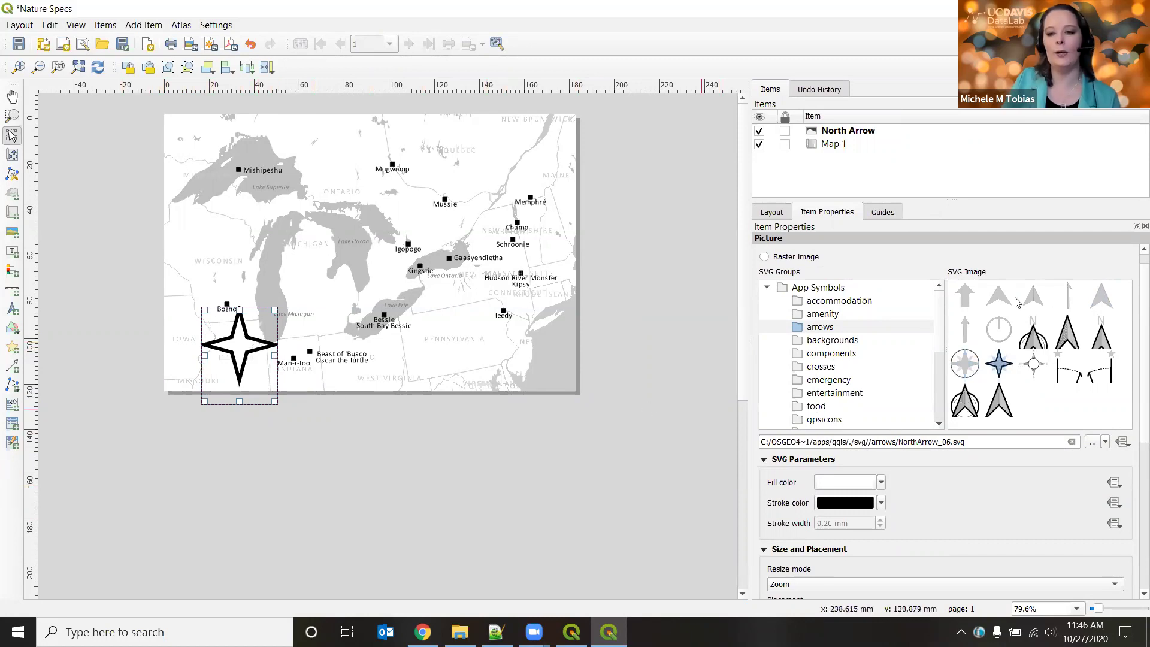
left_click(1001, 297)
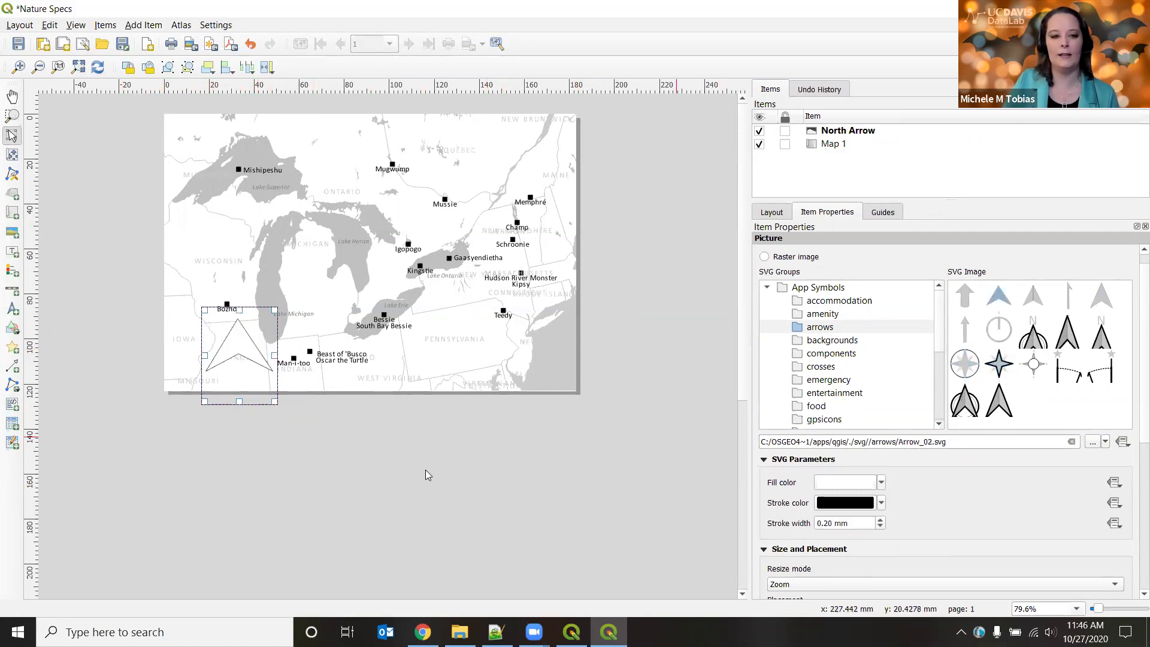
Shrink the north arrow to about 12 mm wide in the map's lower-left corner and set its fill and stroke colors to gray #7f7f7f
left_click_drag(274, 310, 182, 375)
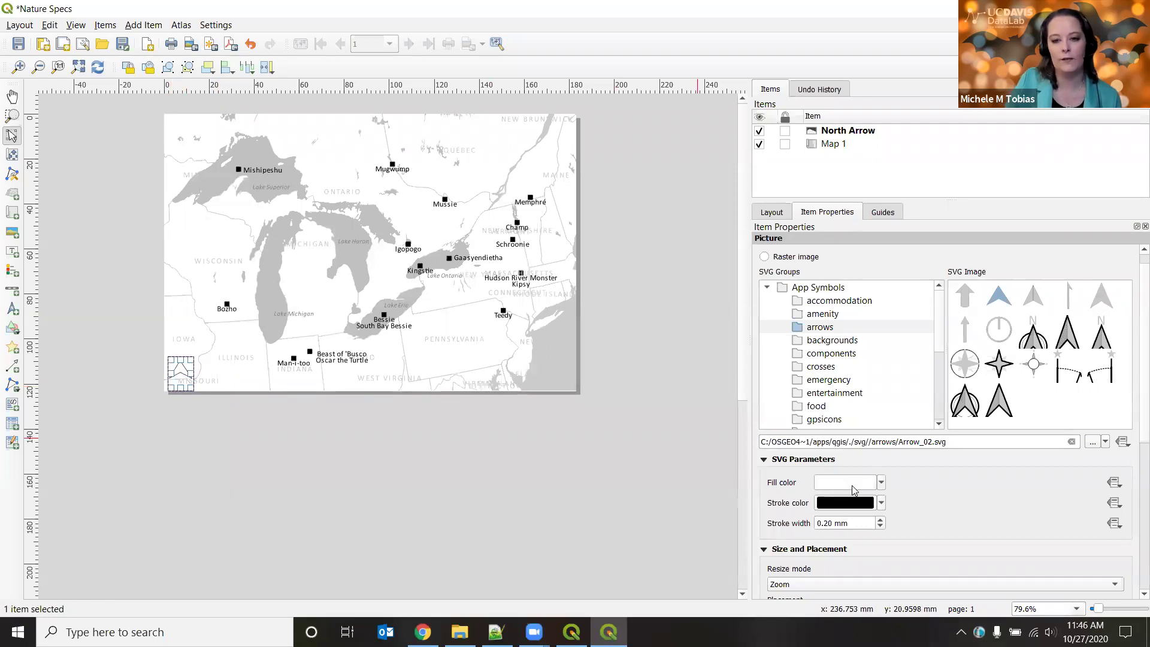
left_click(881, 482)
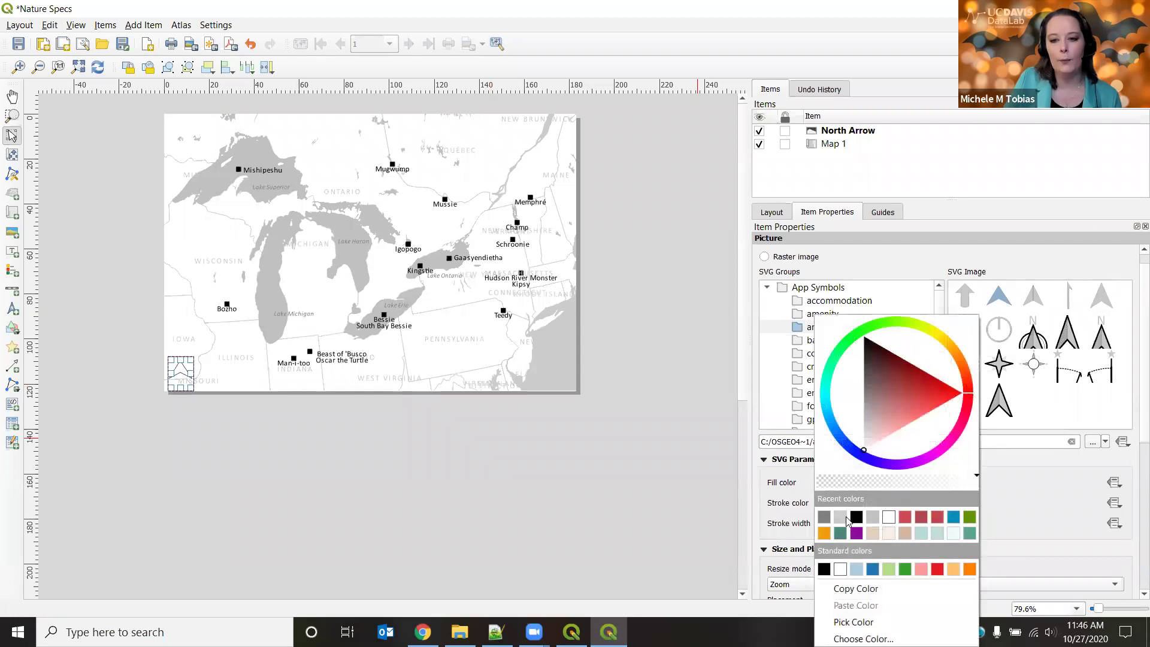
left_click(825, 517)
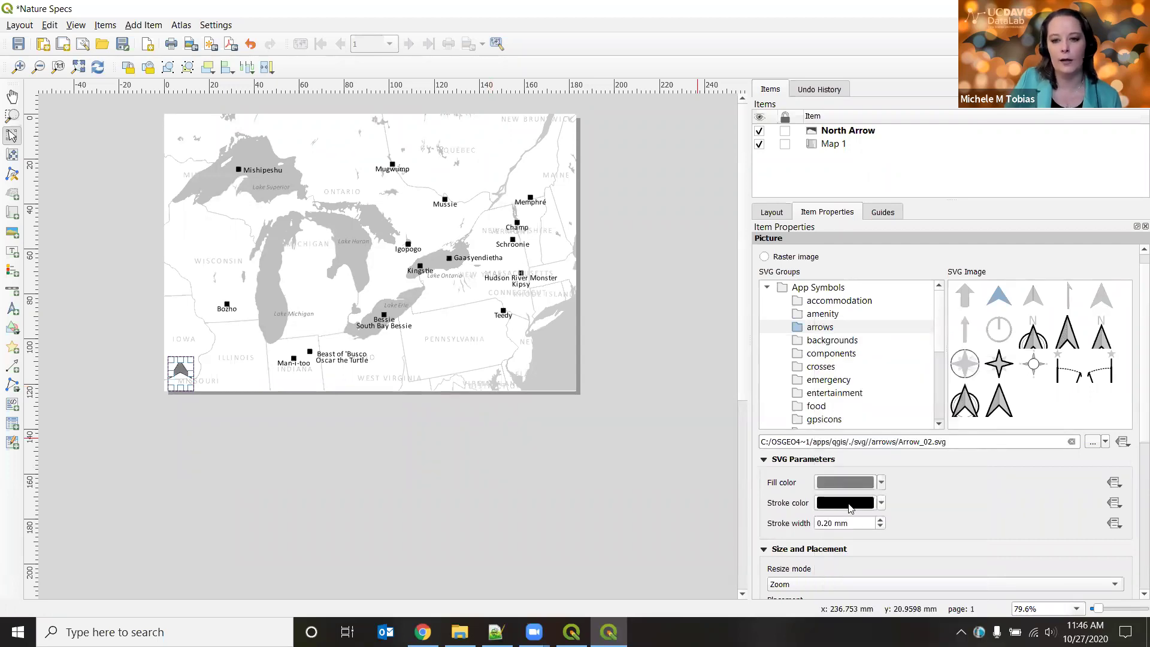
left_click(846, 503)
left_click(791, 315)
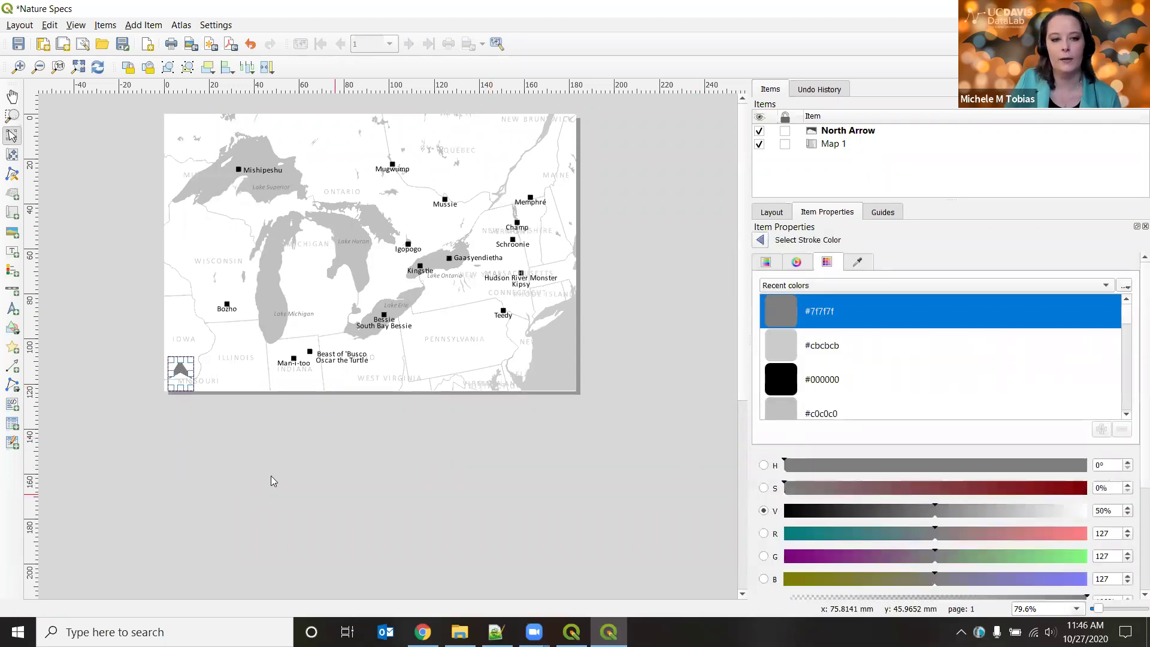
Narrow the north arrow to about 7 mm, fit it into the map's lower-left corner, and save the project
left_click(182, 370)
left_click_drag(181, 371, 173, 401)
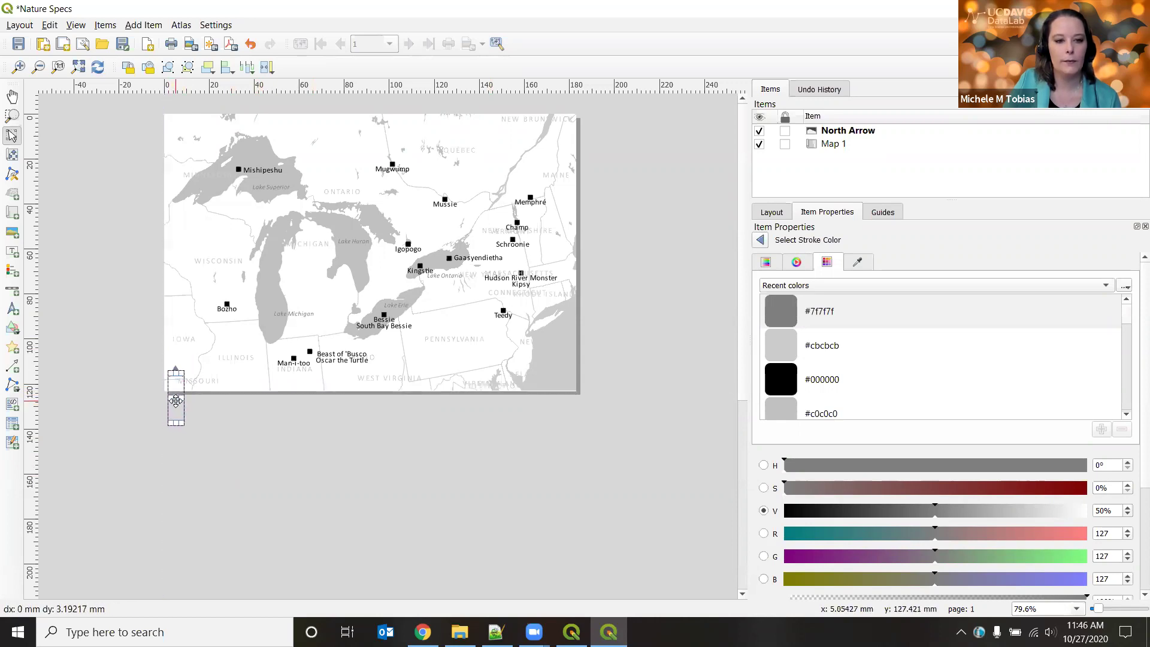
left_click(221, 429)
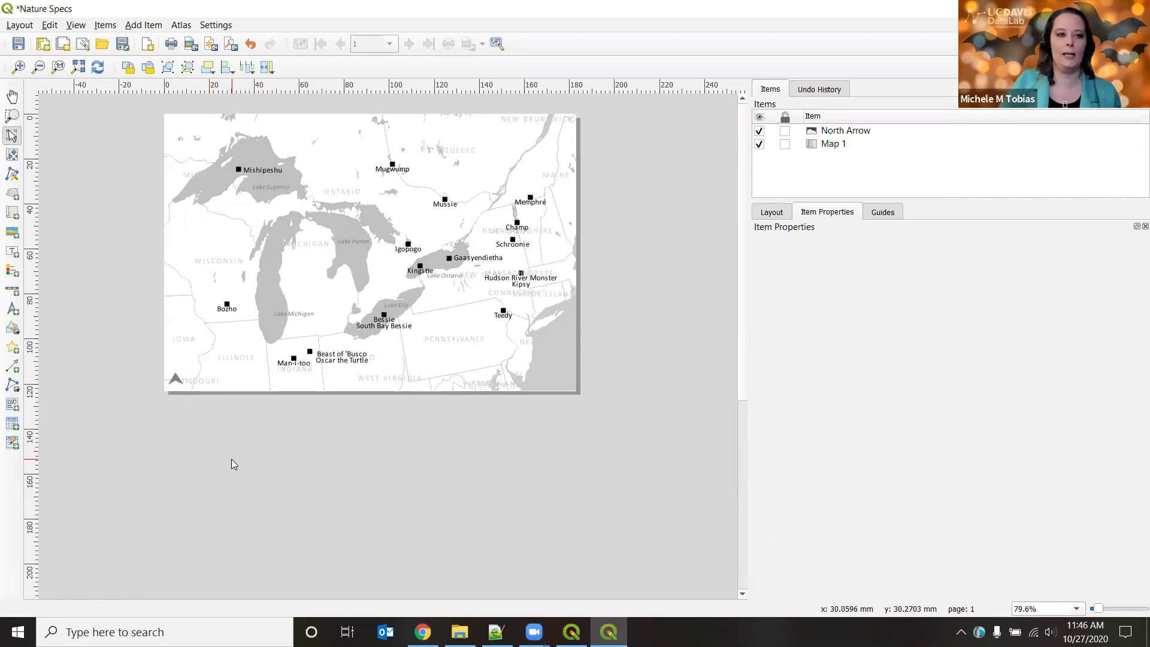
left_click(18, 43)
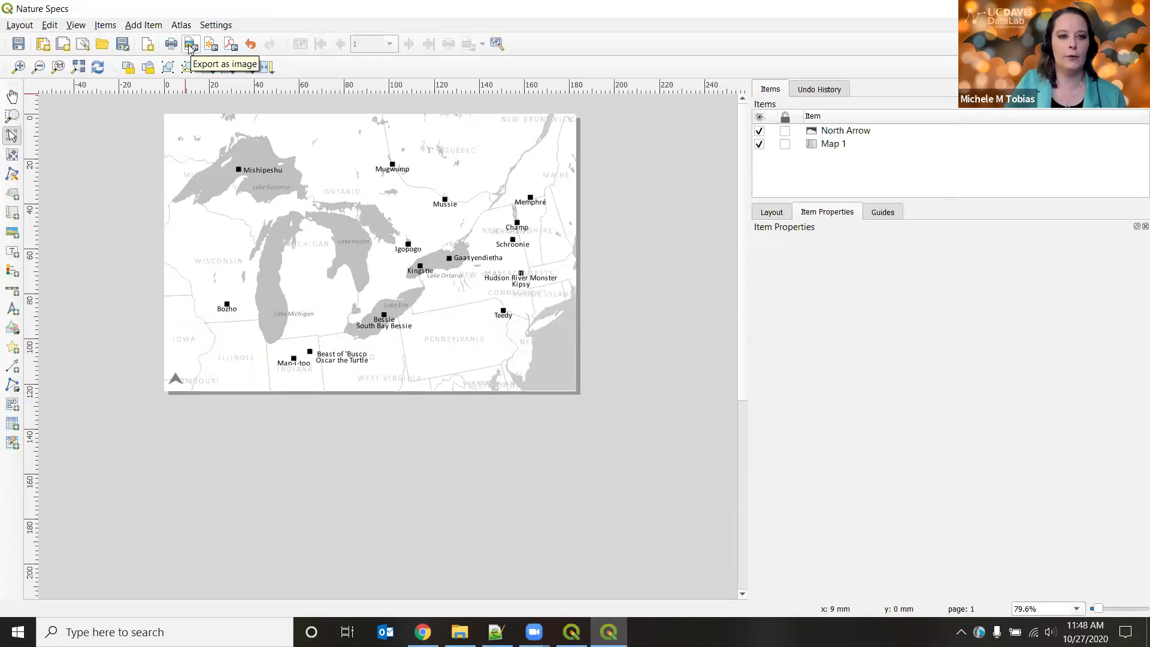
Start exporting the layout as an image into the Workshop-Map-Journal-Figures folder under the file name GreatLakeMonsters
left_click(190, 47)
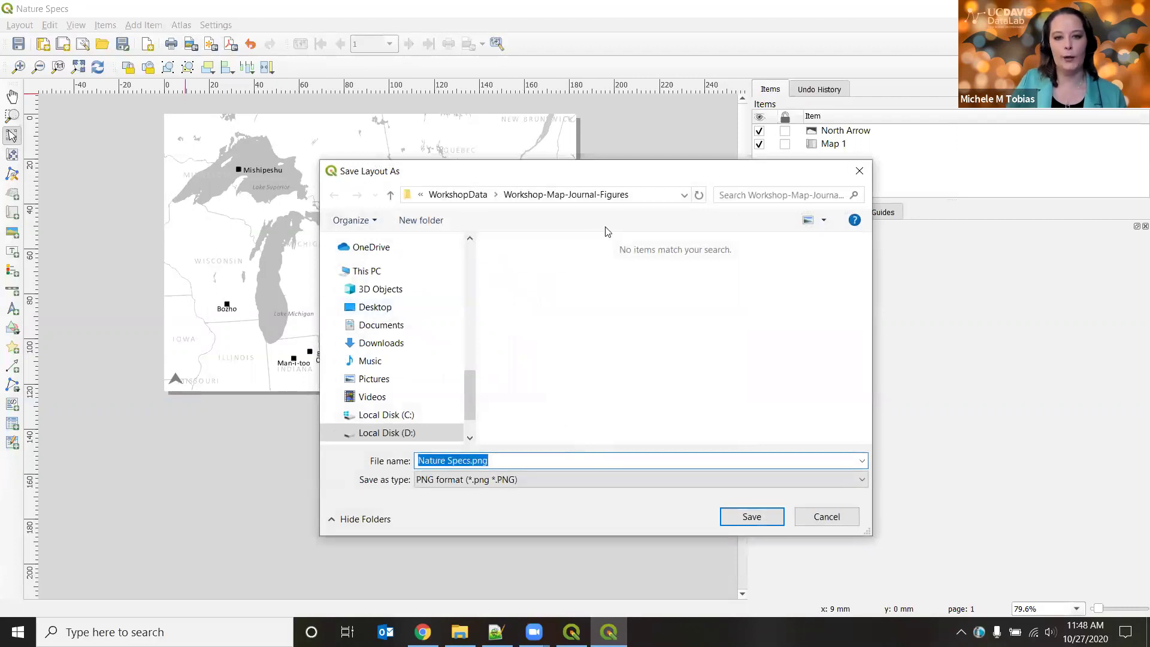
left_click(461, 468)
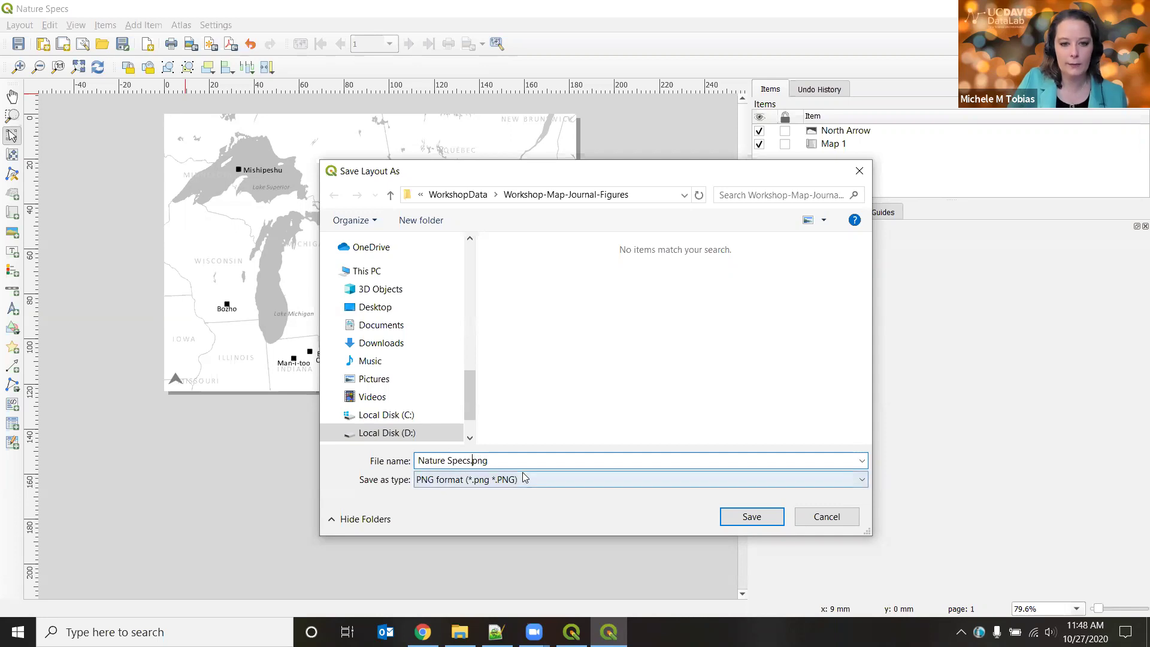
key("BackSpace")
key("BackSpace")
key("BackSpace")
key("BackSpace")
key("BackSpace")
key("BackSpace")
key("BackSpace")
key("BackSpace")
key("BackSpace")
key("BackSpace")
key("BackSpace")
key("BackSpace")
key("BackSpace")
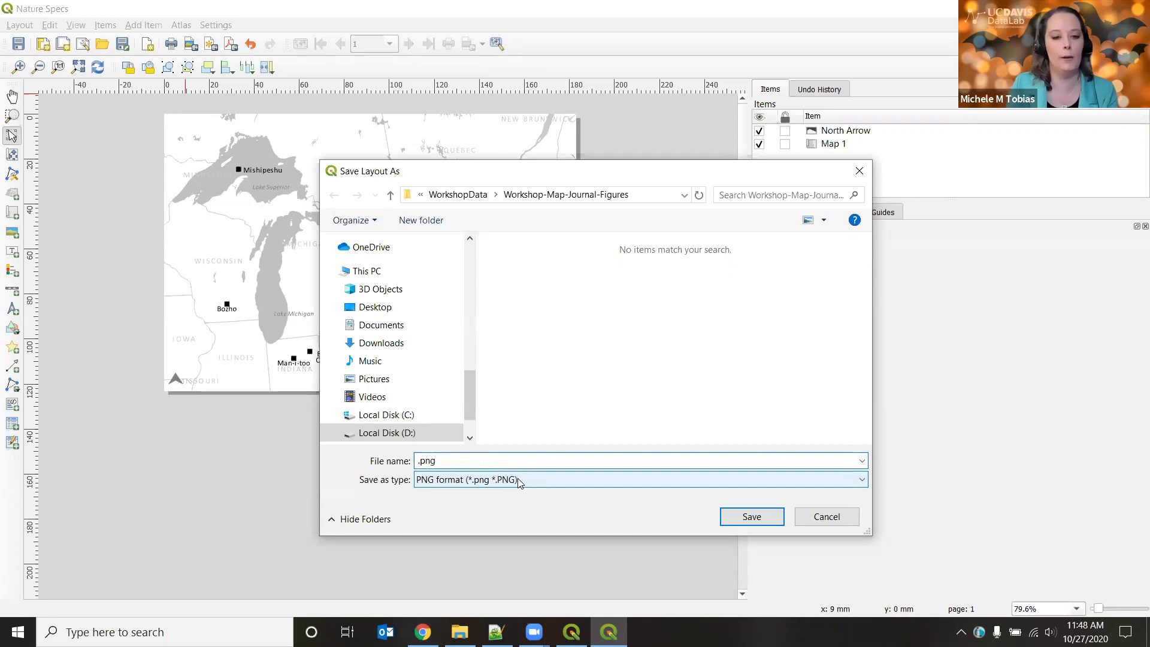
type("Great")
type("LakeMon")
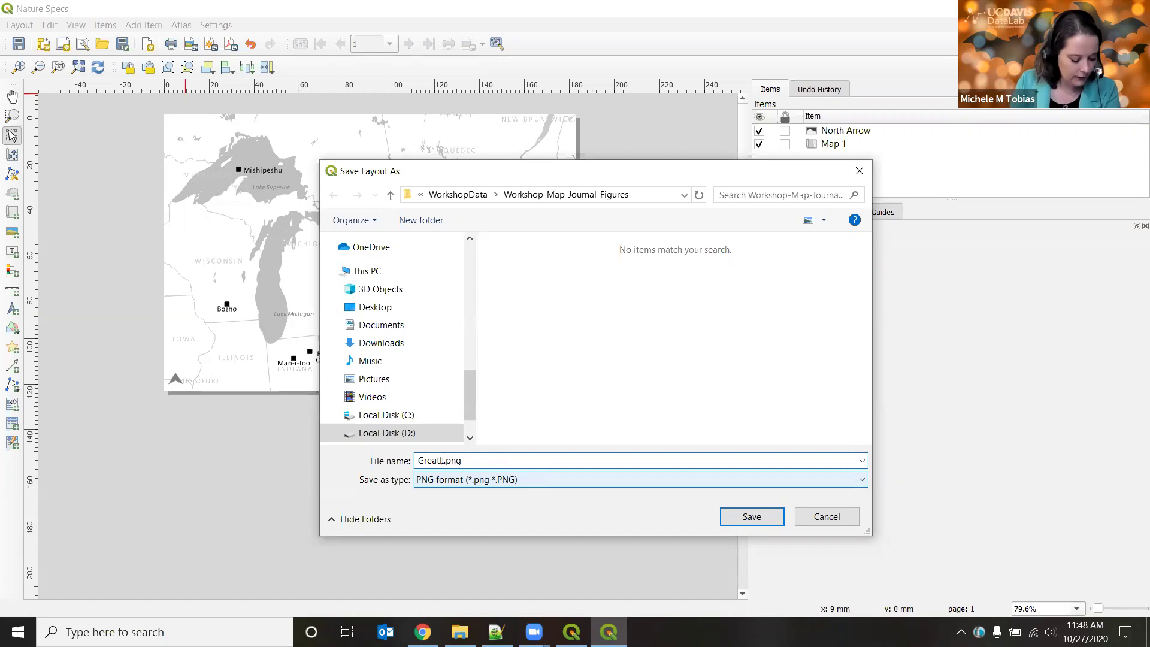
type("sters")
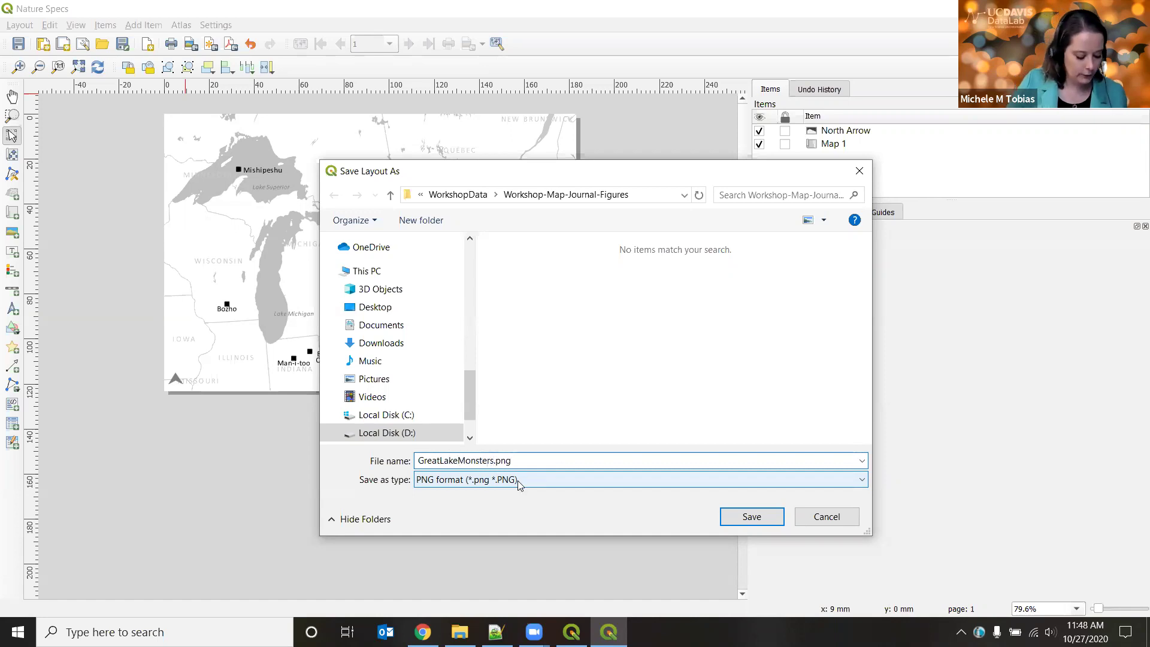
Choose JPEG format (*.jpeg) for the image and export it at 300 dpi with the default page size
left_click(580, 479)
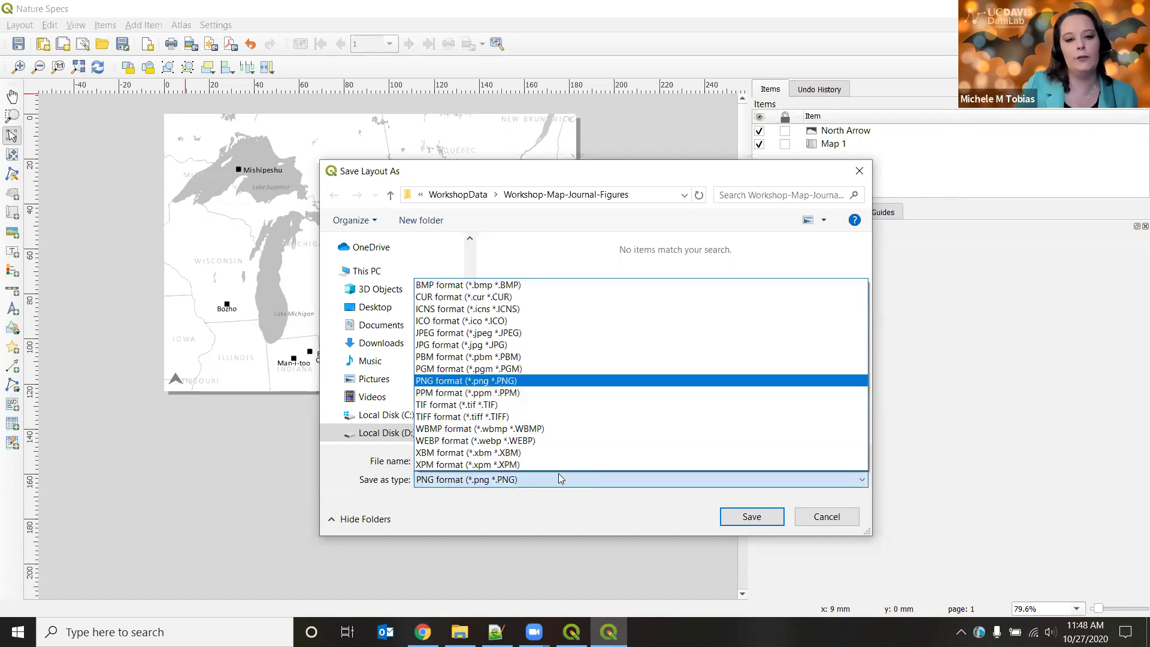
left_click(523, 334)
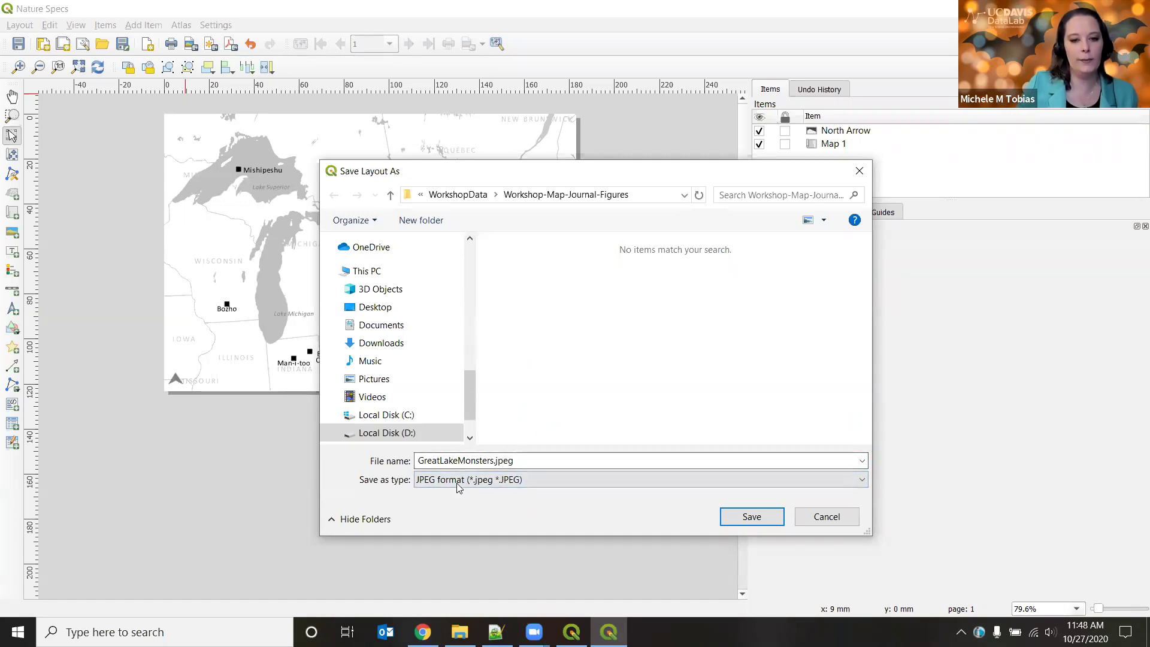
left_click(751, 517)
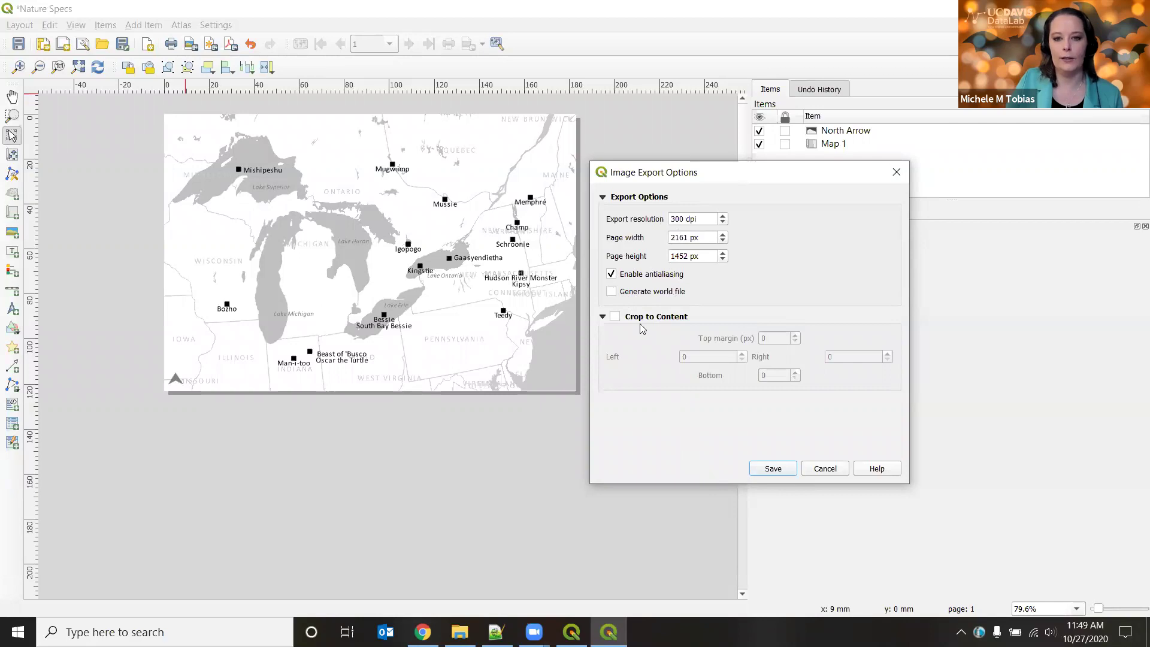
left_click(767, 469)
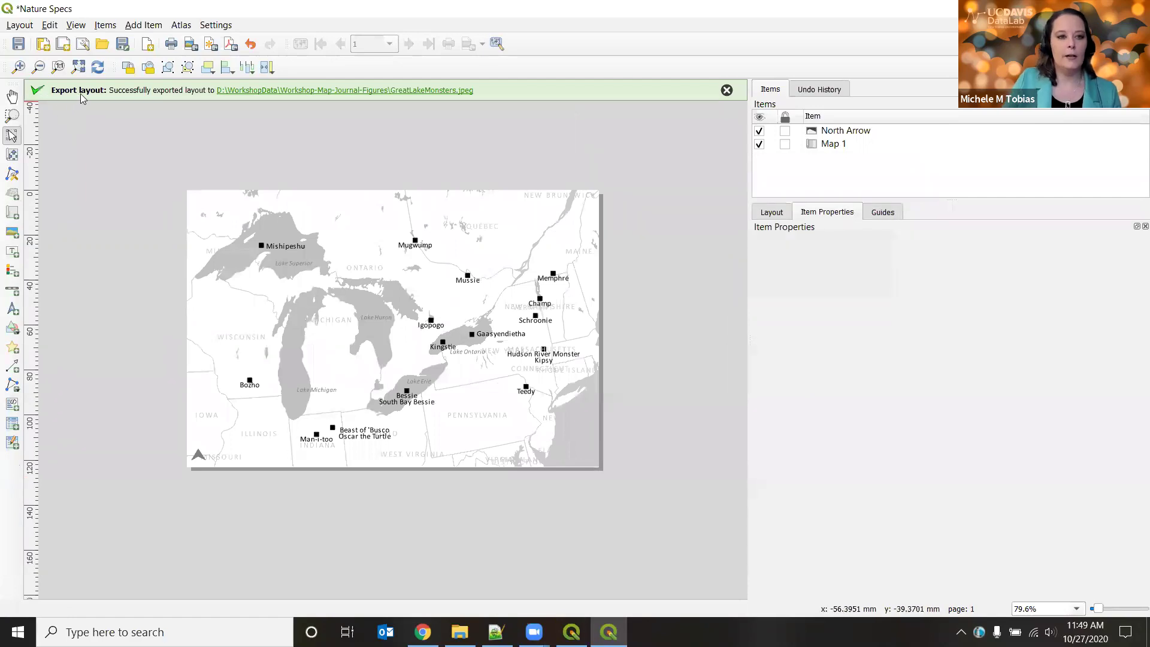
Open the exported GreatLakeMonsters.jpeg from the Workshop-Map-Journal-Figures folder in File Explorer, check the map, and close the image
left_click(460, 632)
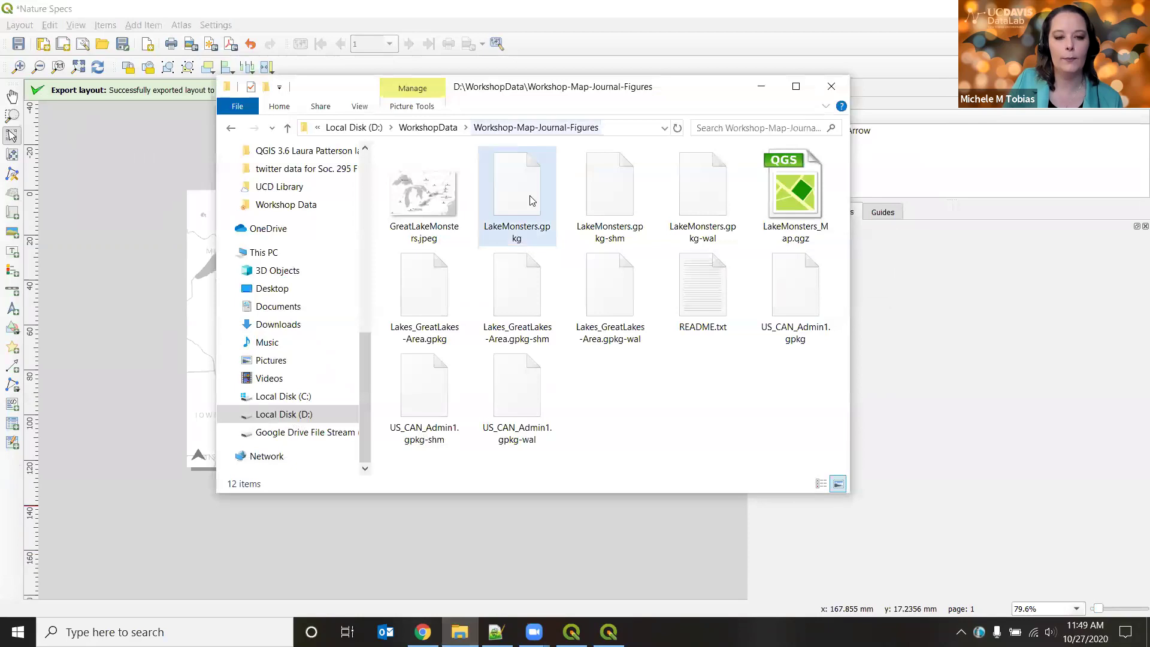
left_click(439, 212)
double_click(440, 212)
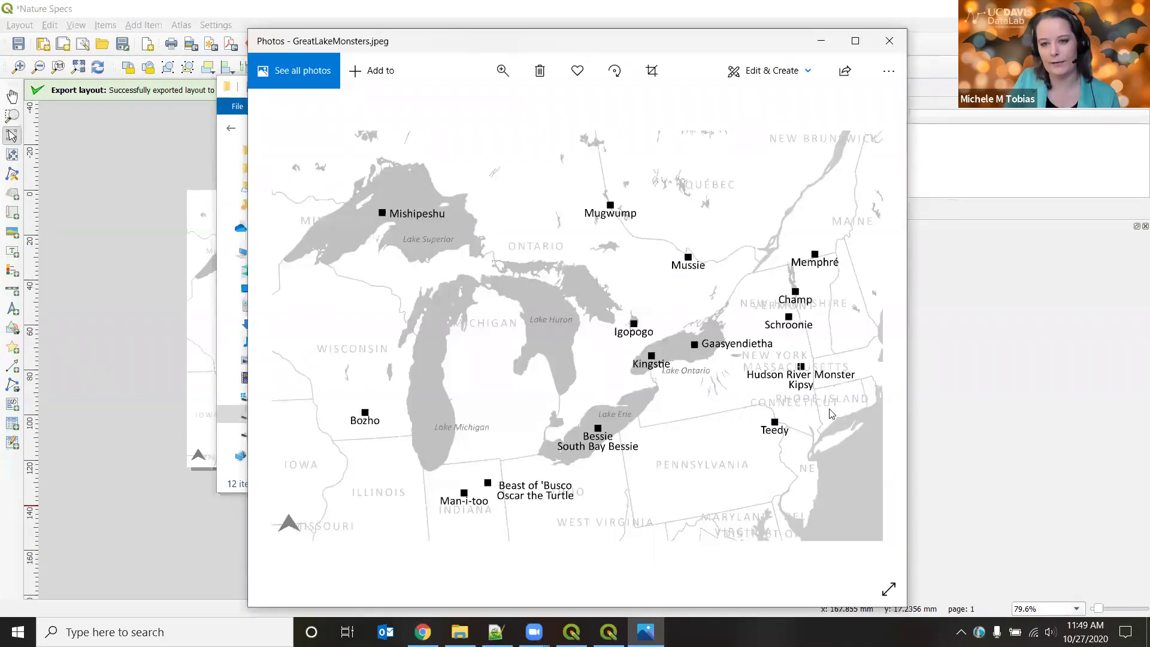
left_click(889, 42)
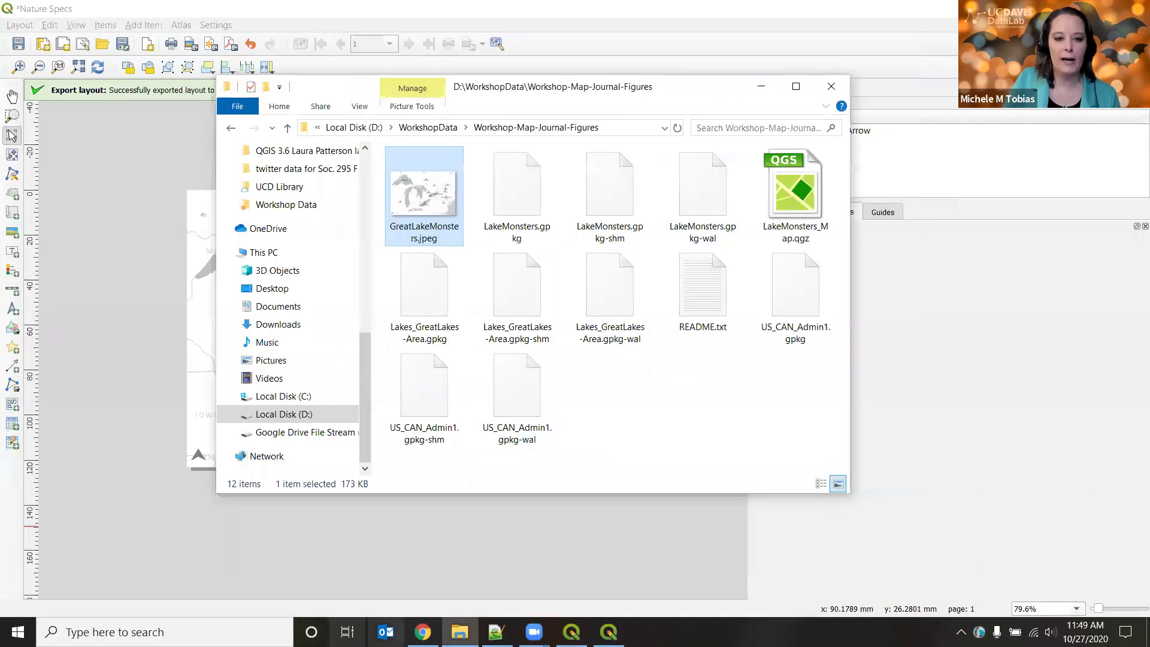
Switch to the workshop README in the browser and find the section on exporting the map
key("alt+Tab")
scroll(1135, 343, "down", 20)
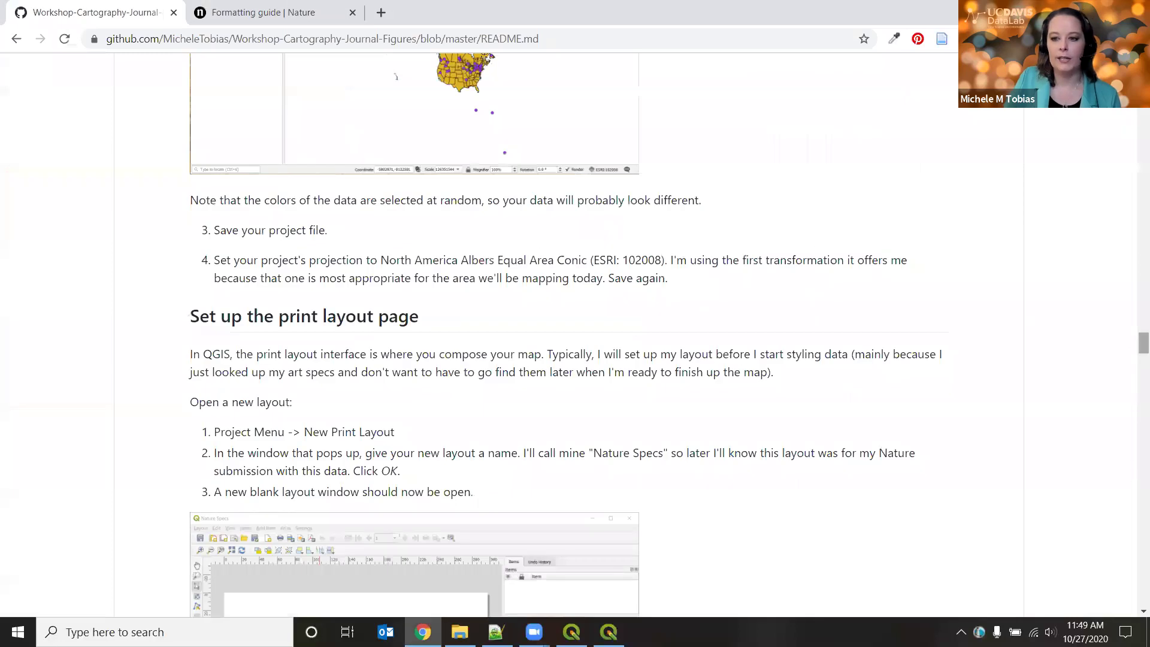
scroll(625, 383, "down", 20)
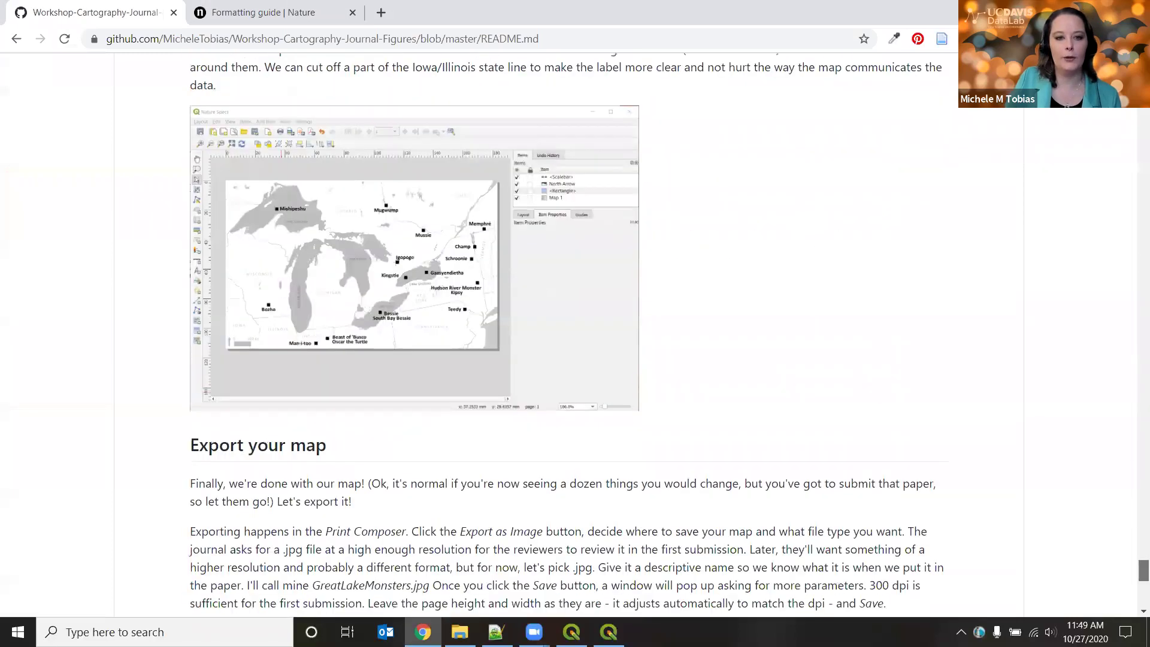